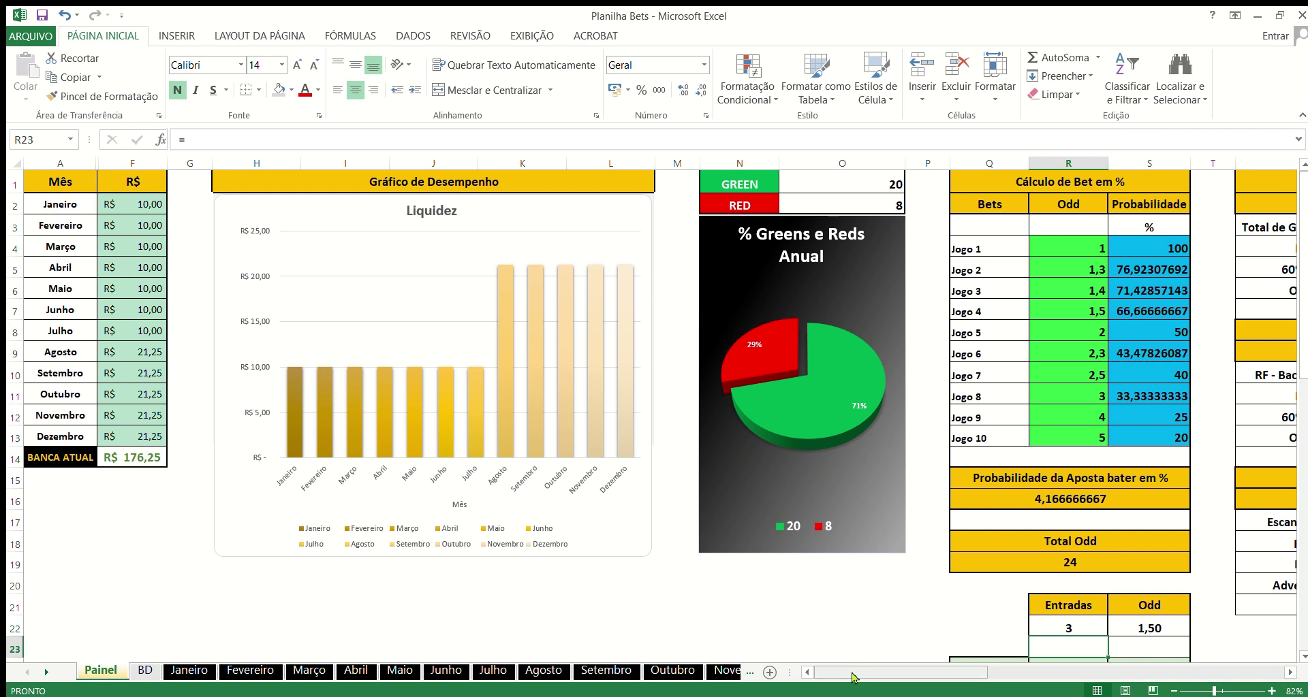
- Examine the monthly R$ table from Janeiro to Dezembro and the Liquidez performance chart on the Painel sheet
left_click_drag(852, 677, 814, 667)
left_click_drag(873, 673, 746, 639)
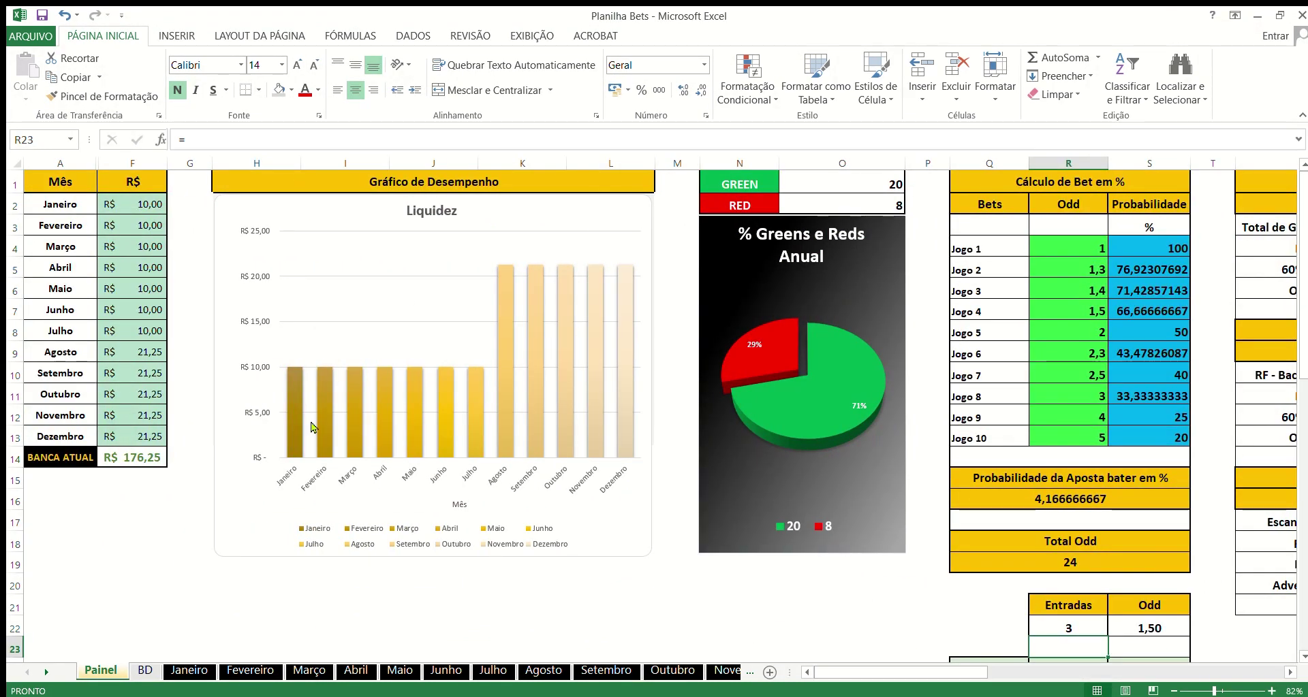
left_click(411, 289)
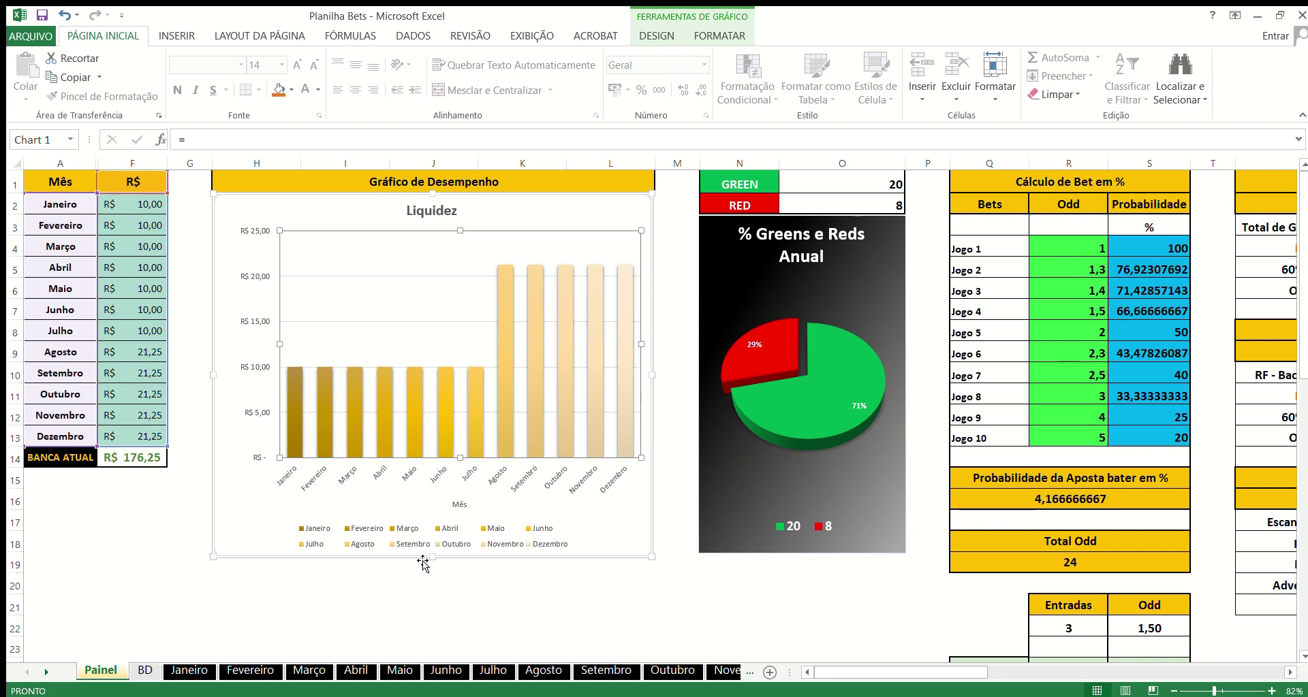
left_click(142, 202)
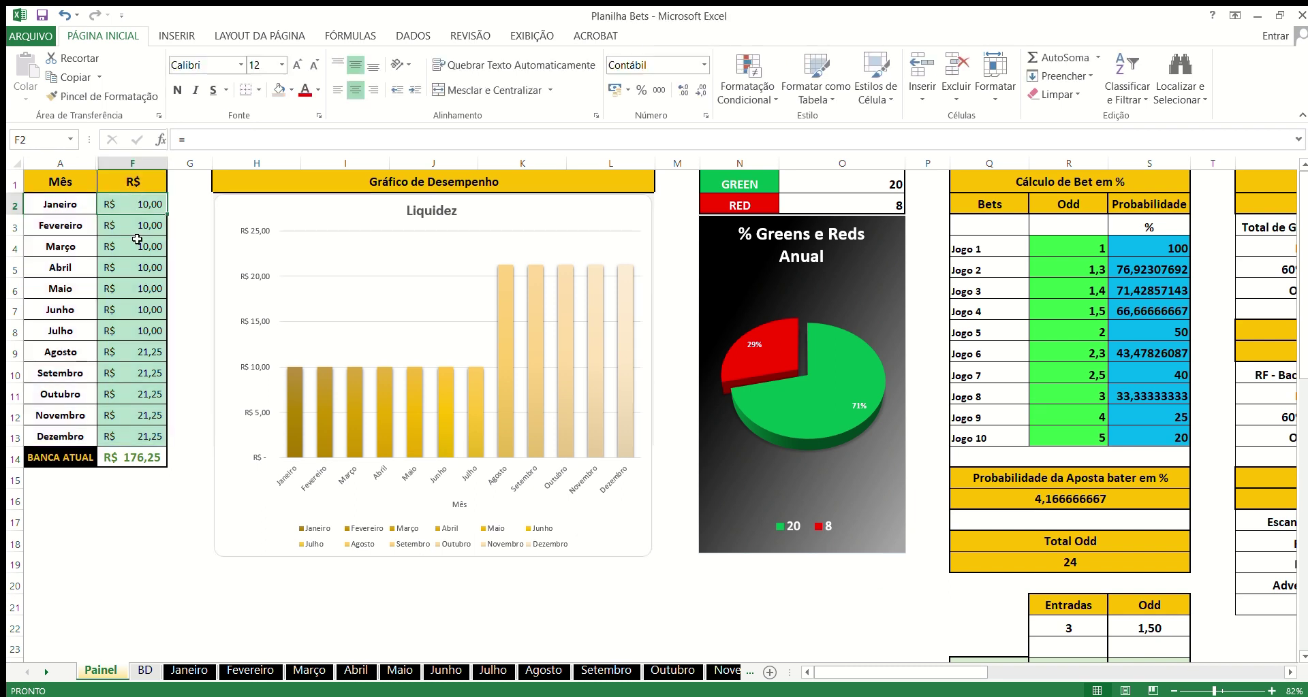
left_click(62, 209)
left_click(59, 439)
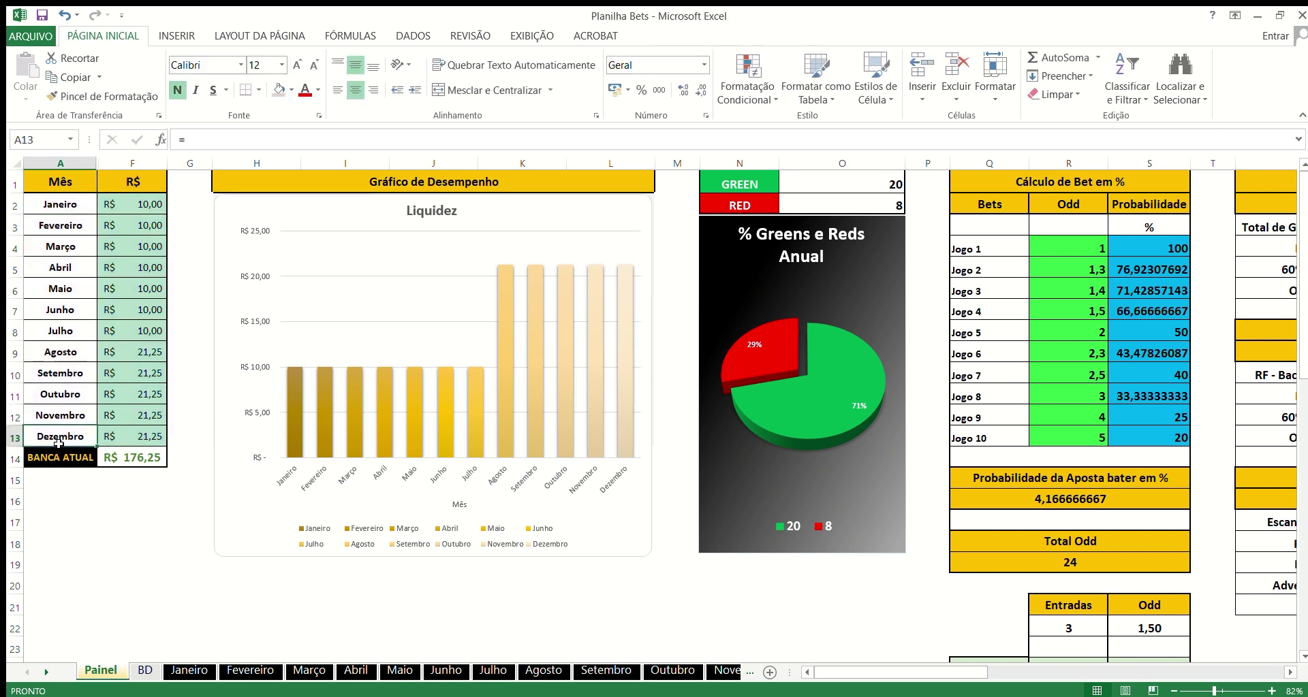
- Examine the greens and reds pie chart, the bet probability calculation, and the method and competition tables on the Painel sheet
left_click_drag(919, 679, 1008, 680)
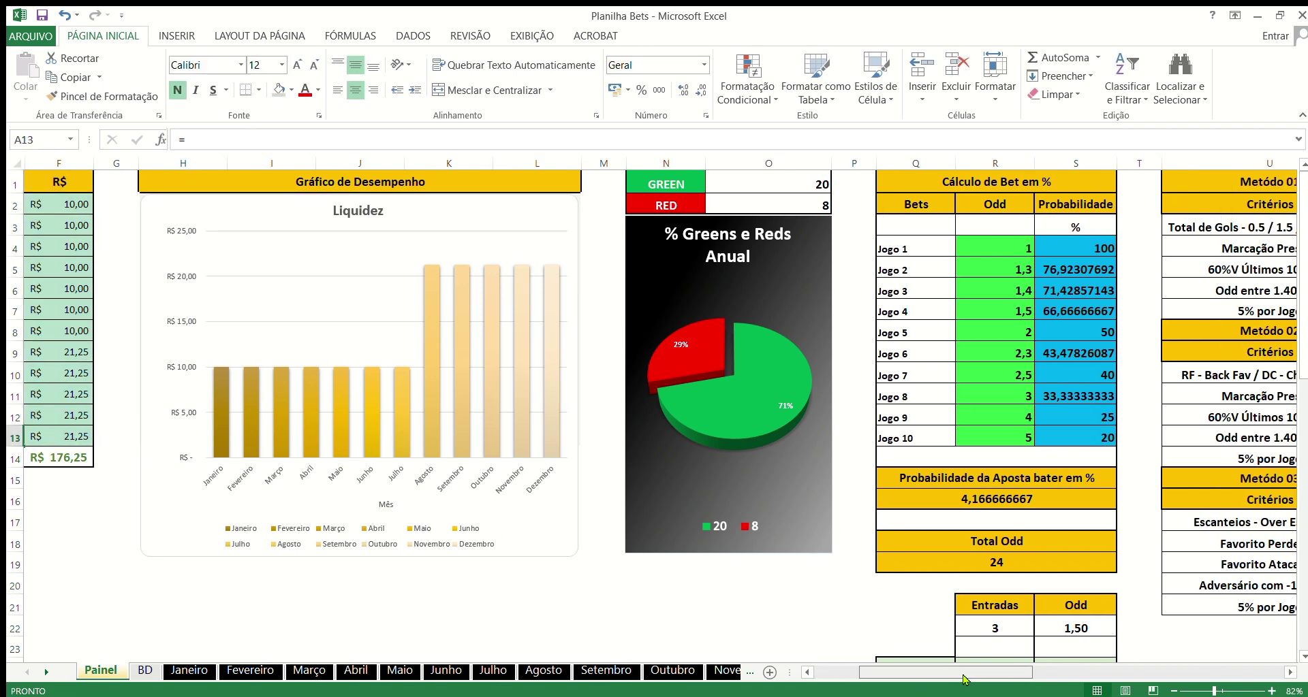
left_click(766, 424)
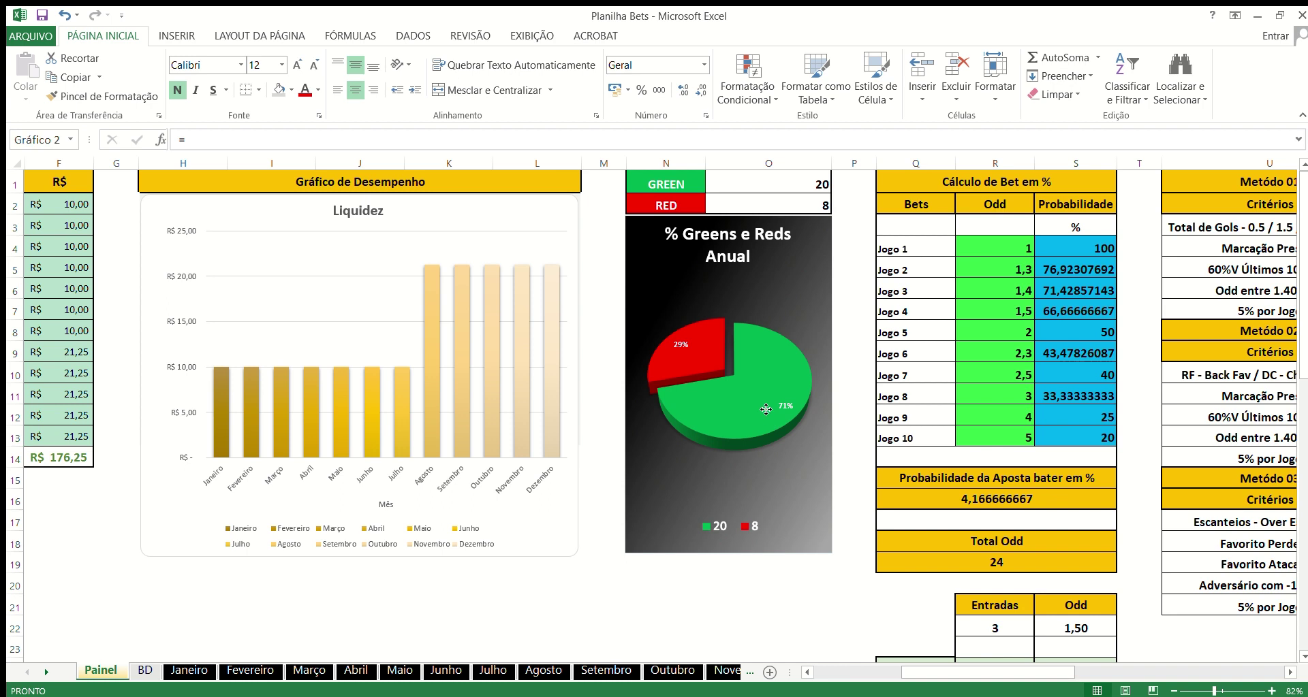
left_click(804, 602)
left_click_drag(977, 677, 1039, 658)
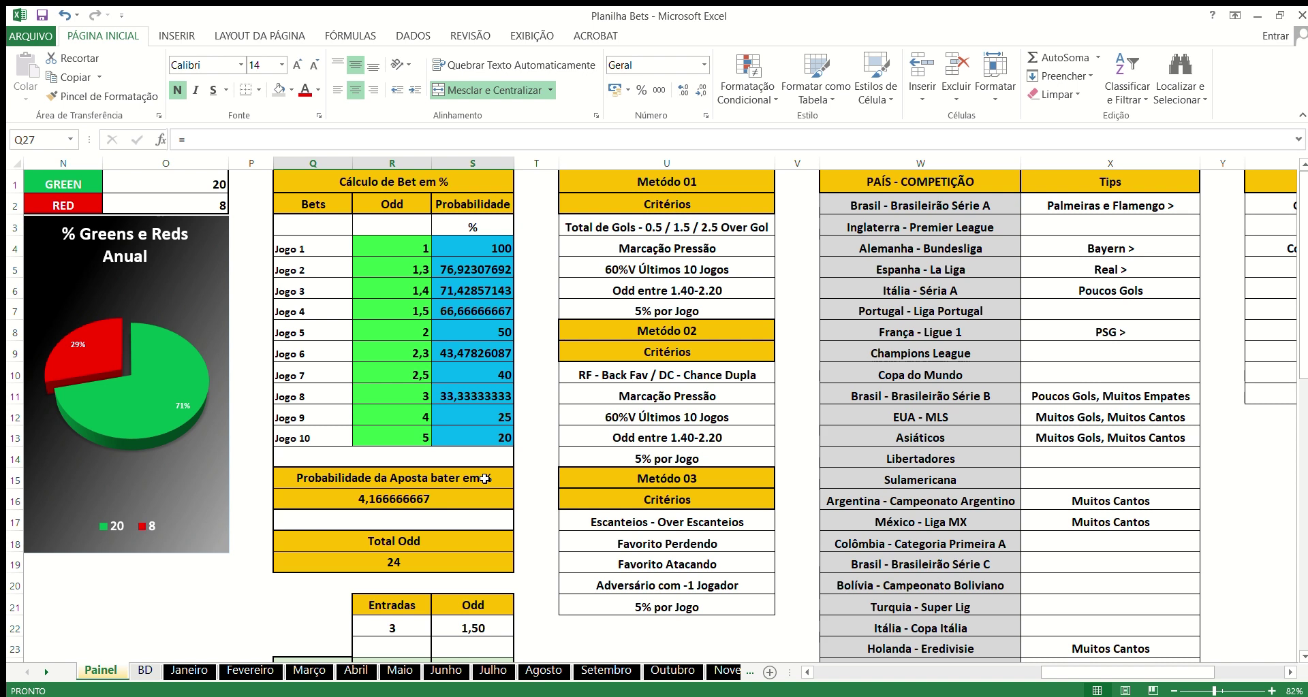
left_click_drag(1046, 673, 855, 673)
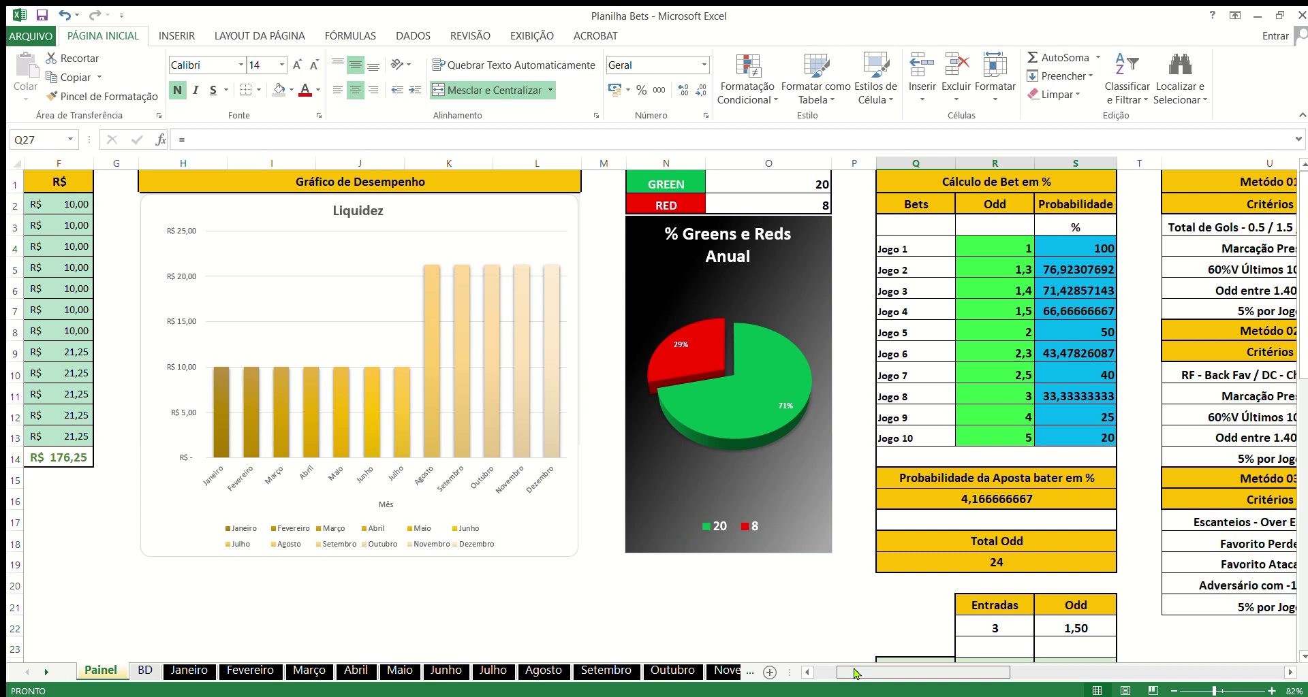
left_click_drag(856, 673, 887, 678)
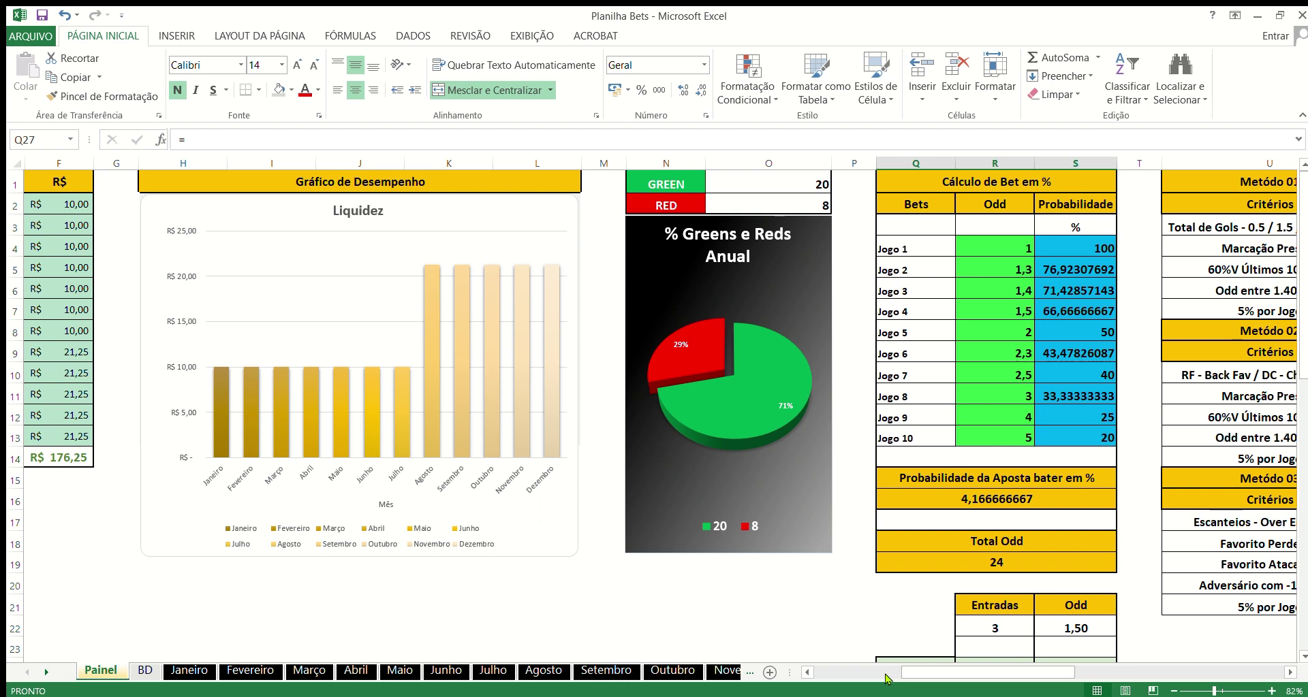
left_click(857, 677)
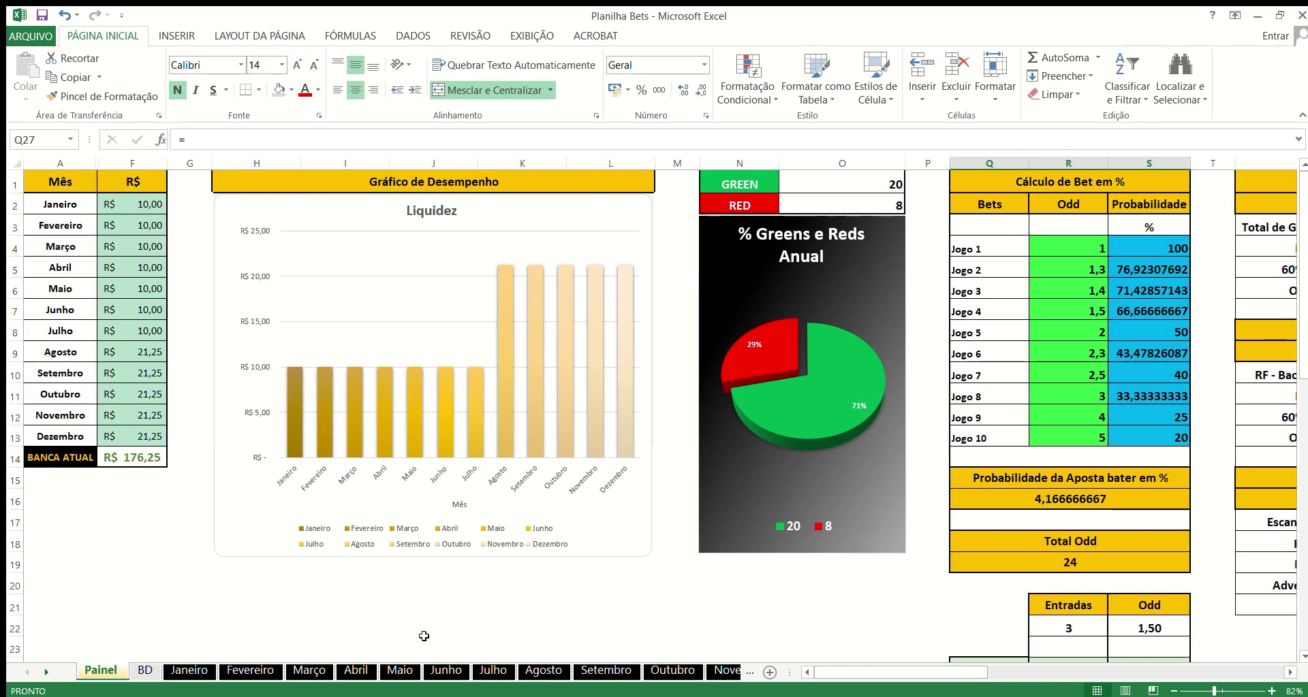
- Open the Janeiro sheet and examine the first bet's date and the initial bankroll value
left_click(179, 671)
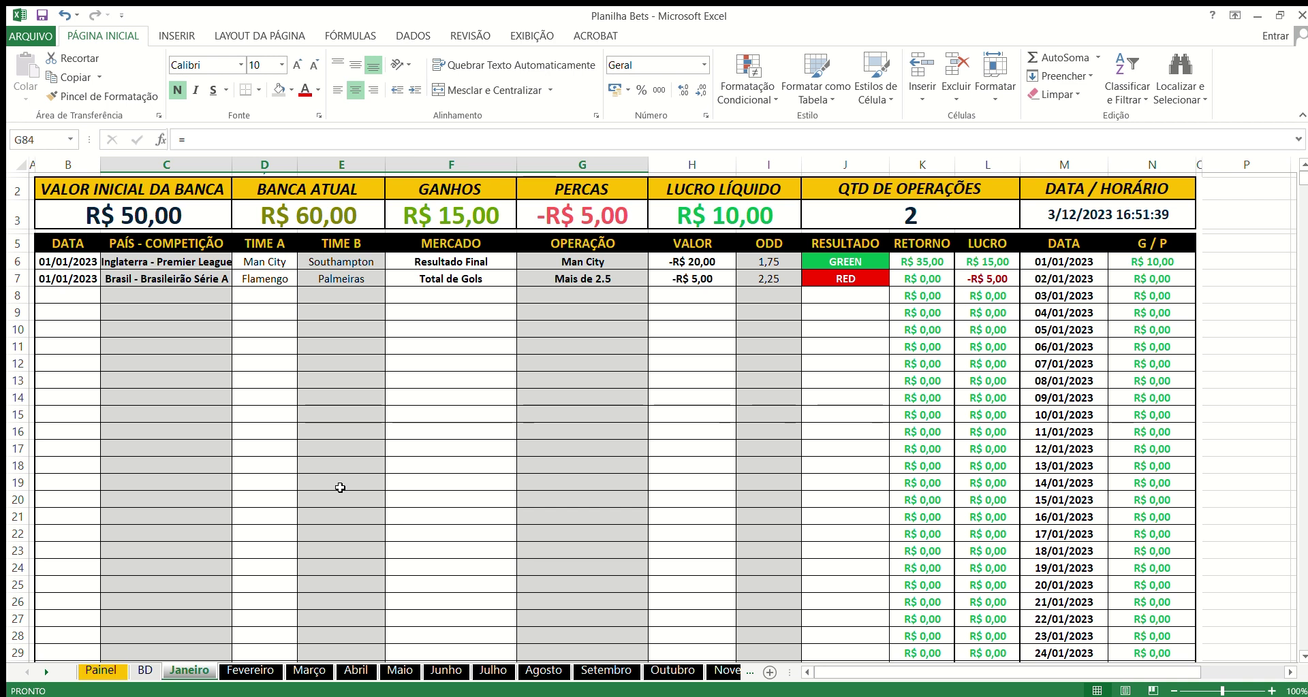
left_click_drag(93, 279, 51, 262)
left_click(51, 261)
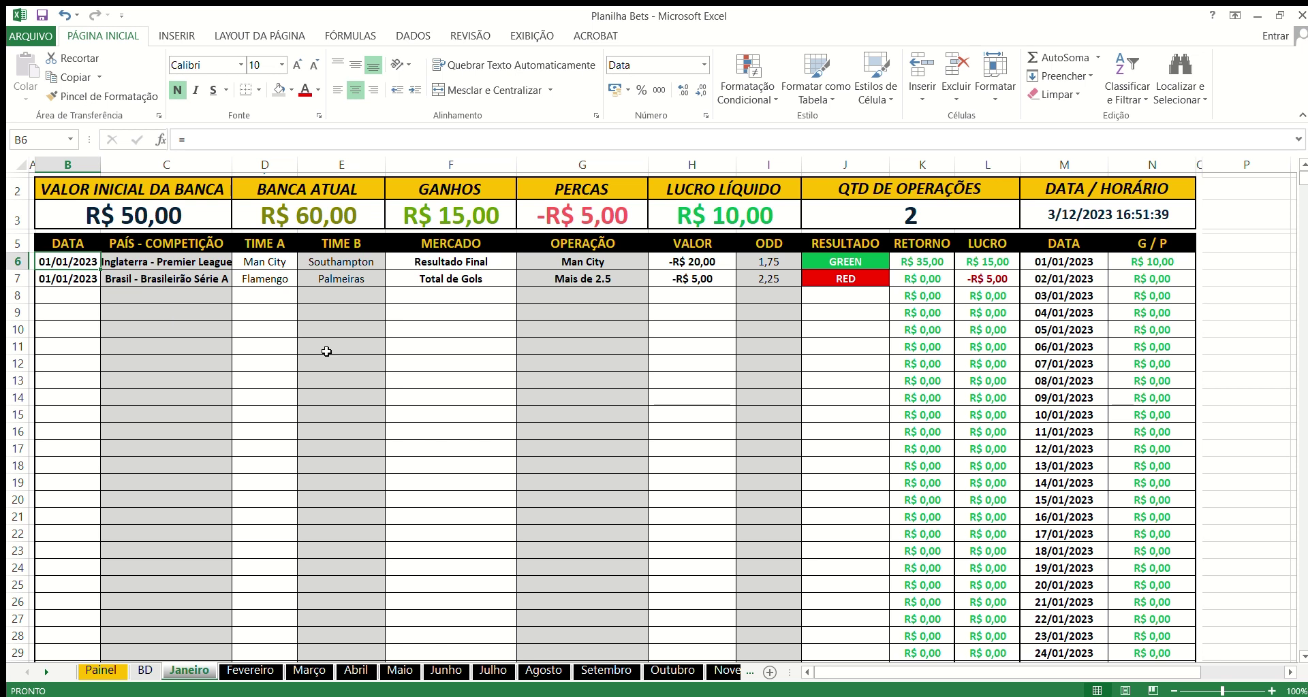
left_click(223, 214)
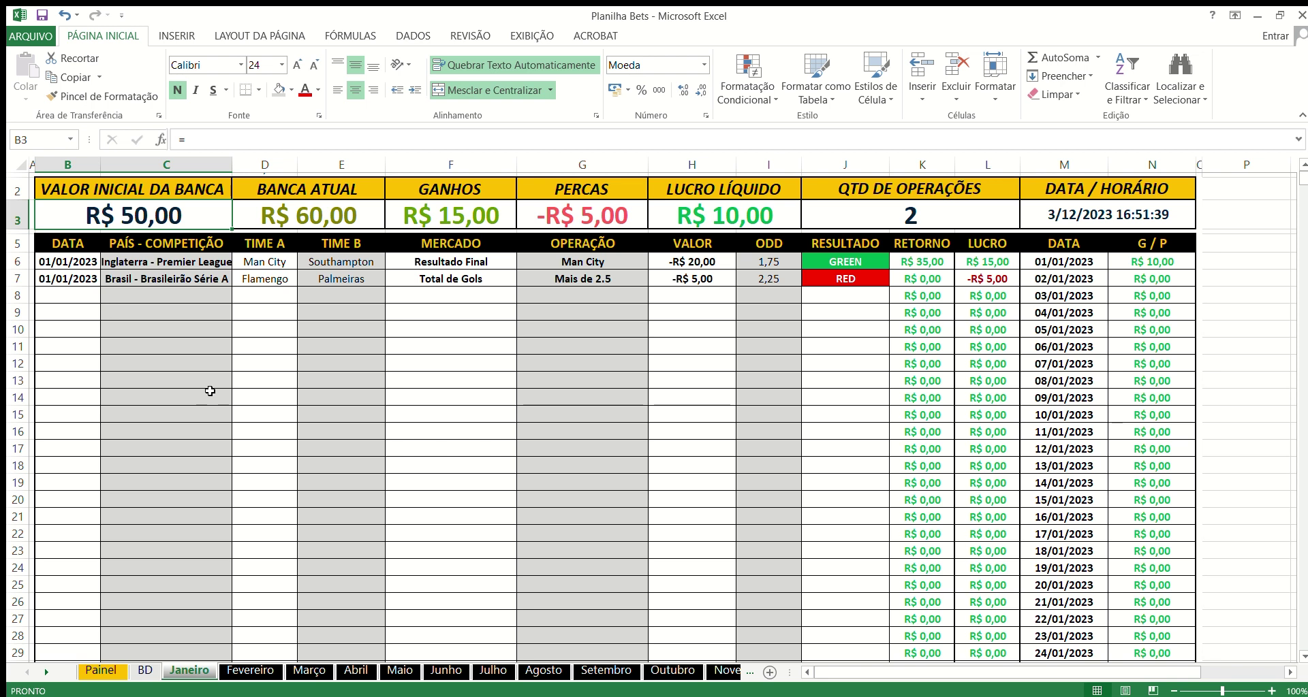
- Examine the Premier League bet in row 6 field by field, from its date and teams to its result, return and profit
left_click(87, 263)
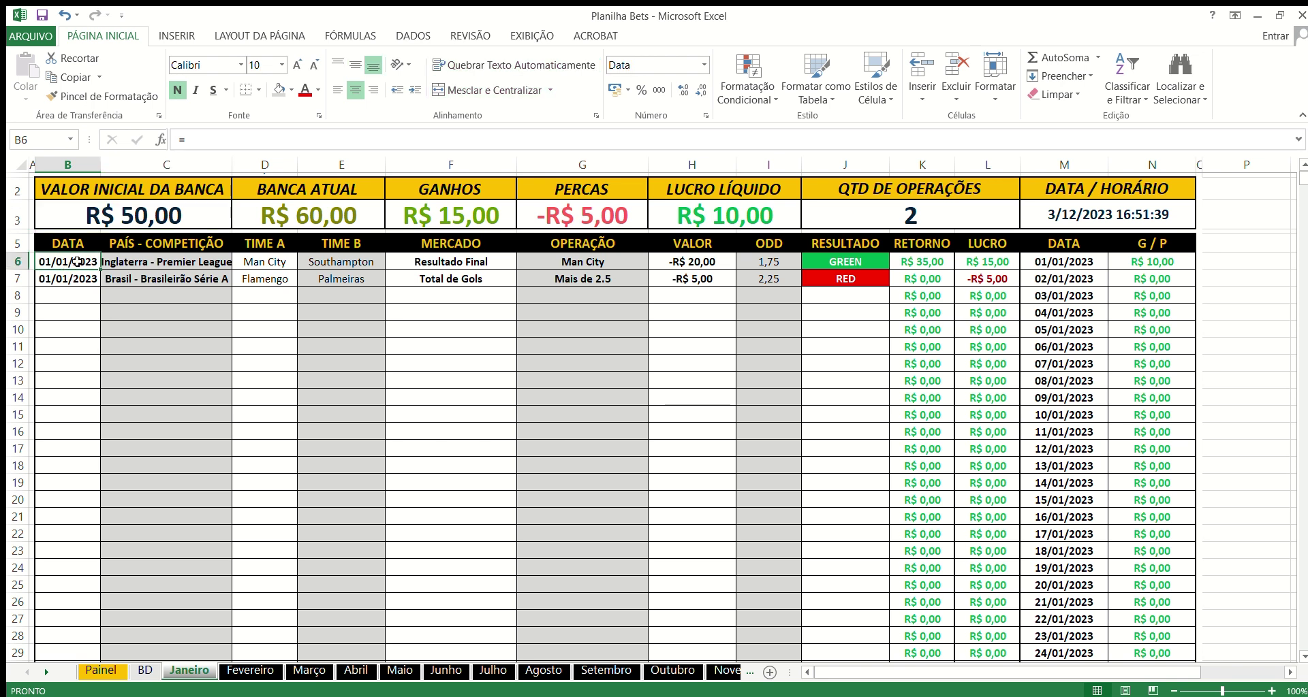
left_click(192, 273)
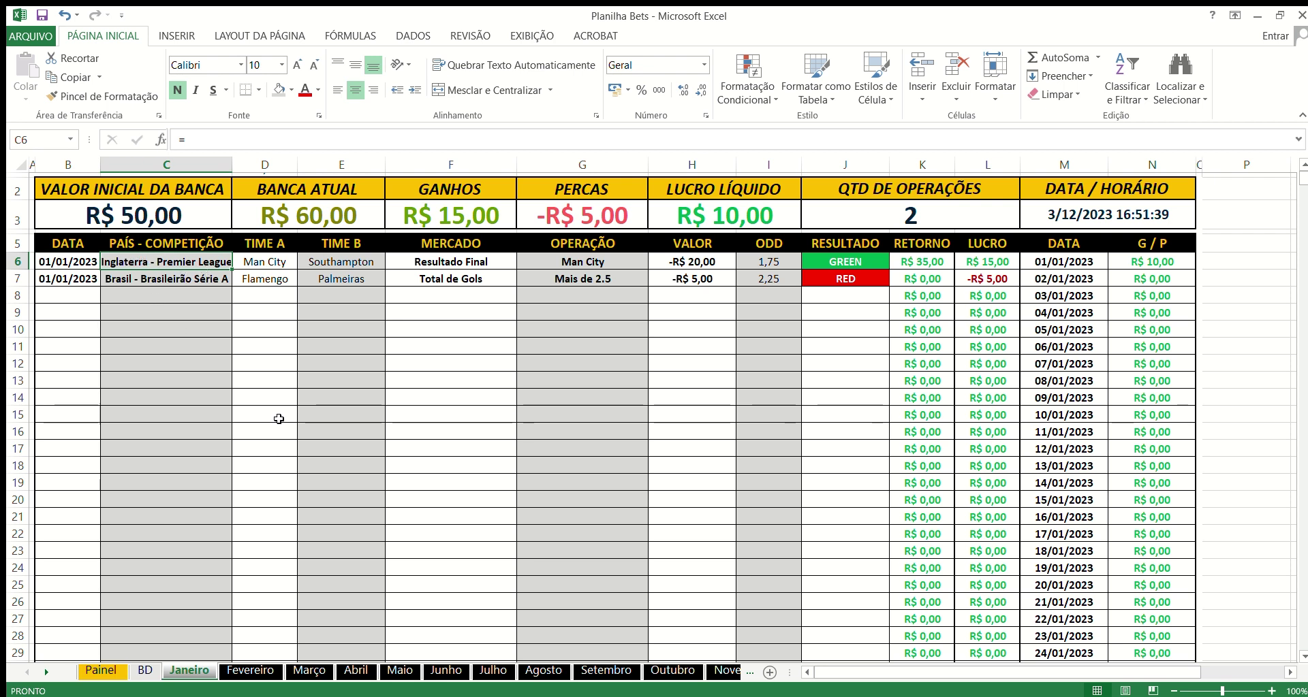
left_click(282, 273)
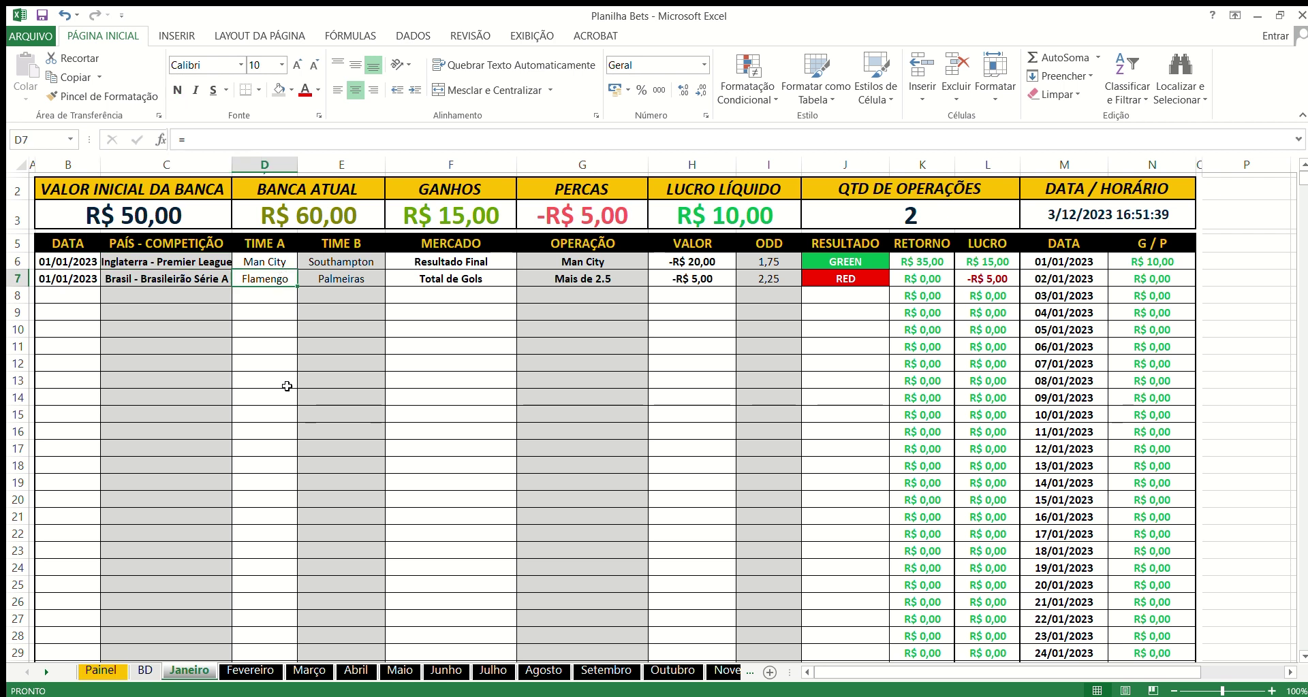
left_click(273, 263)
left_click(365, 262)
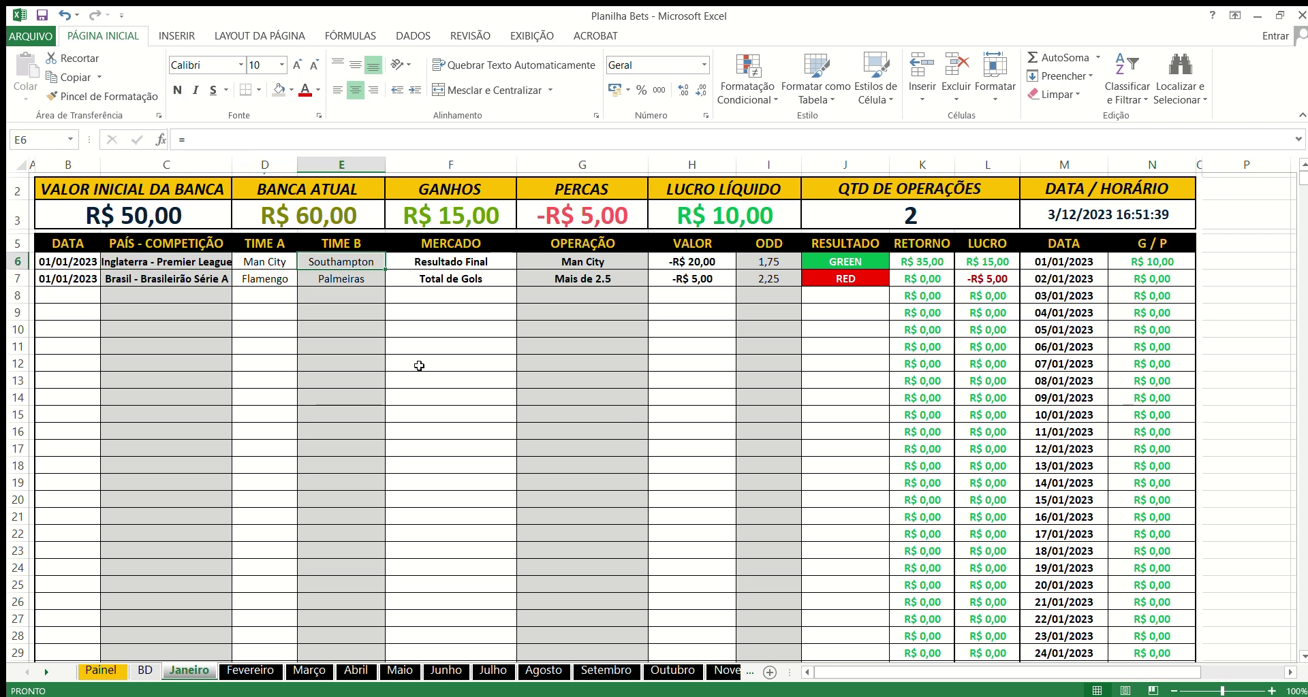
left_click(488, 260)
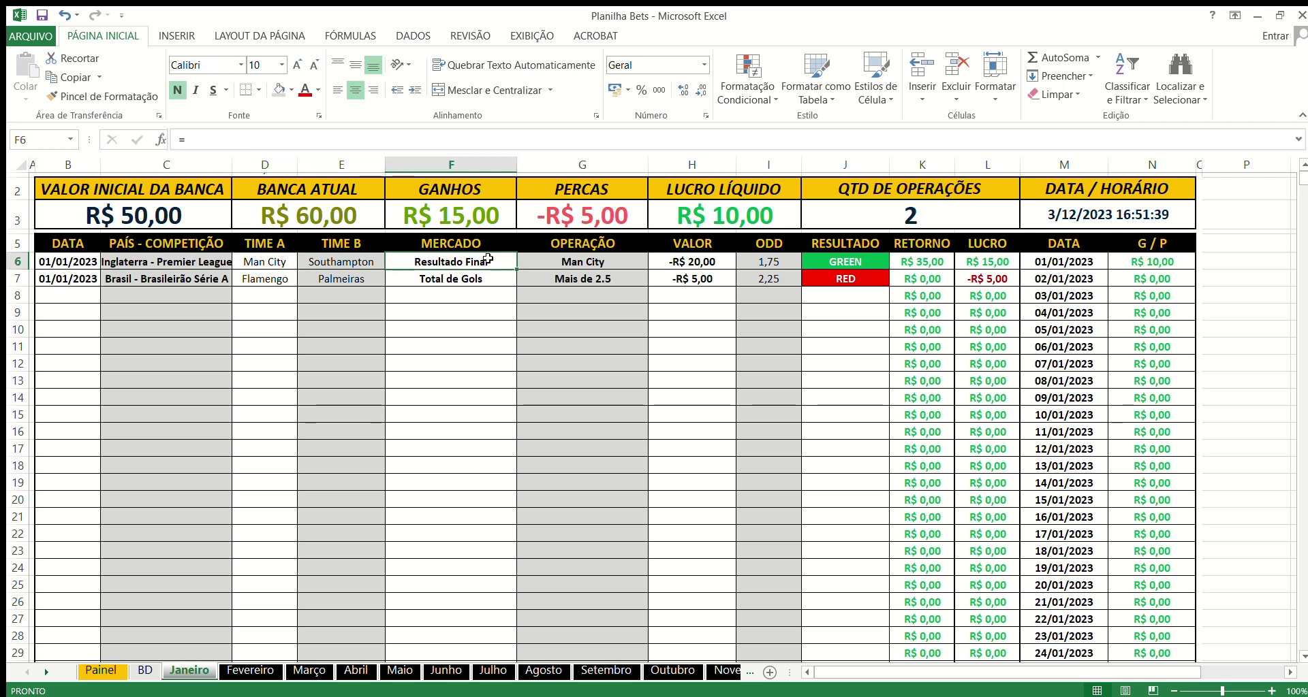
left_click(623, 261)
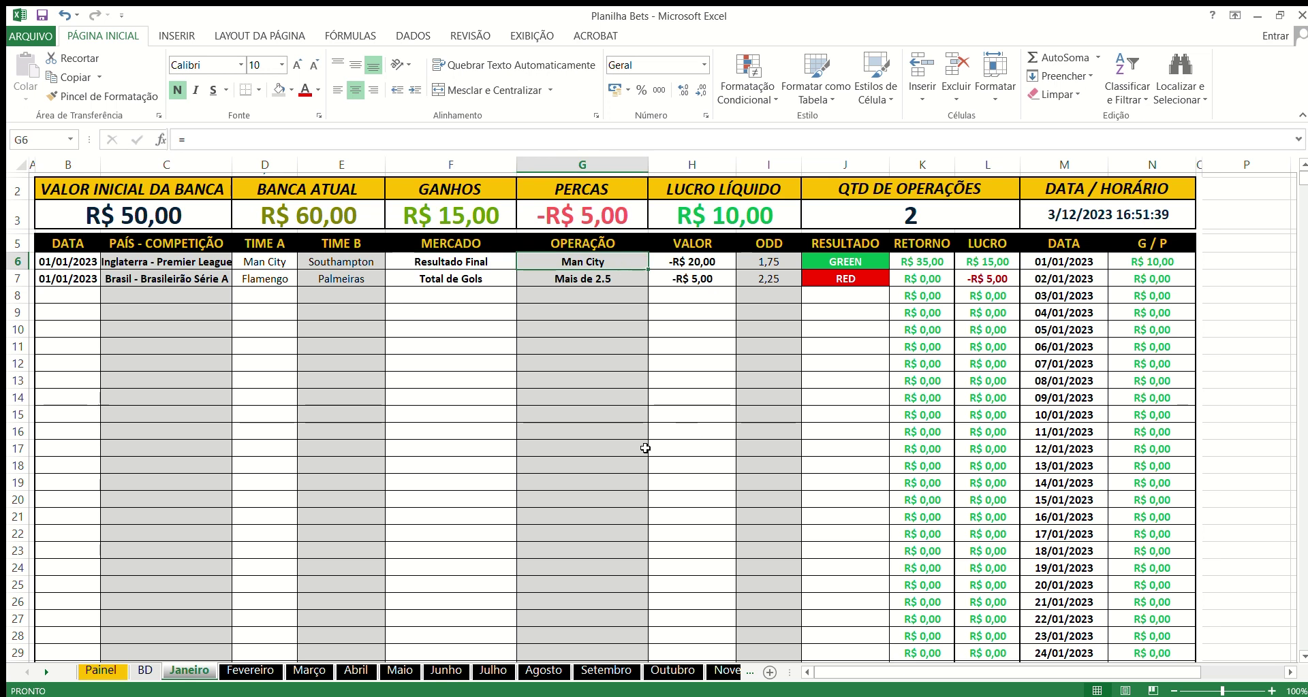
left_click(707, 263)
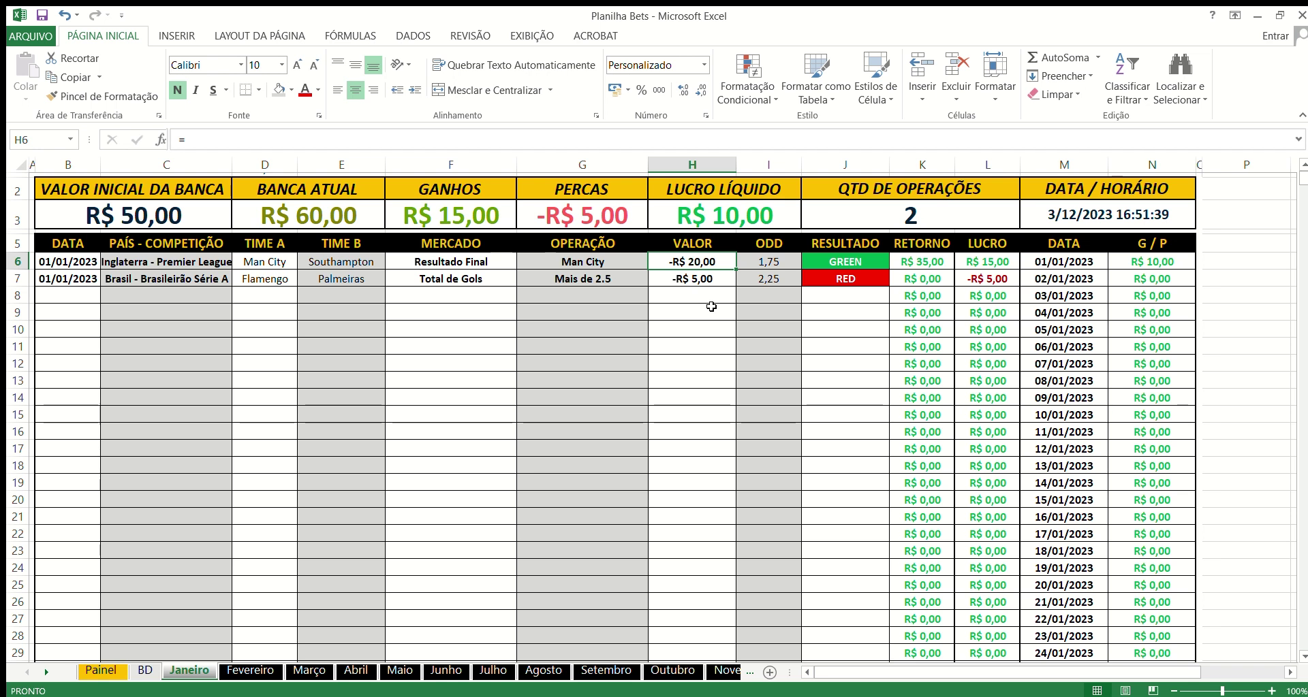
left_click(777, 268)
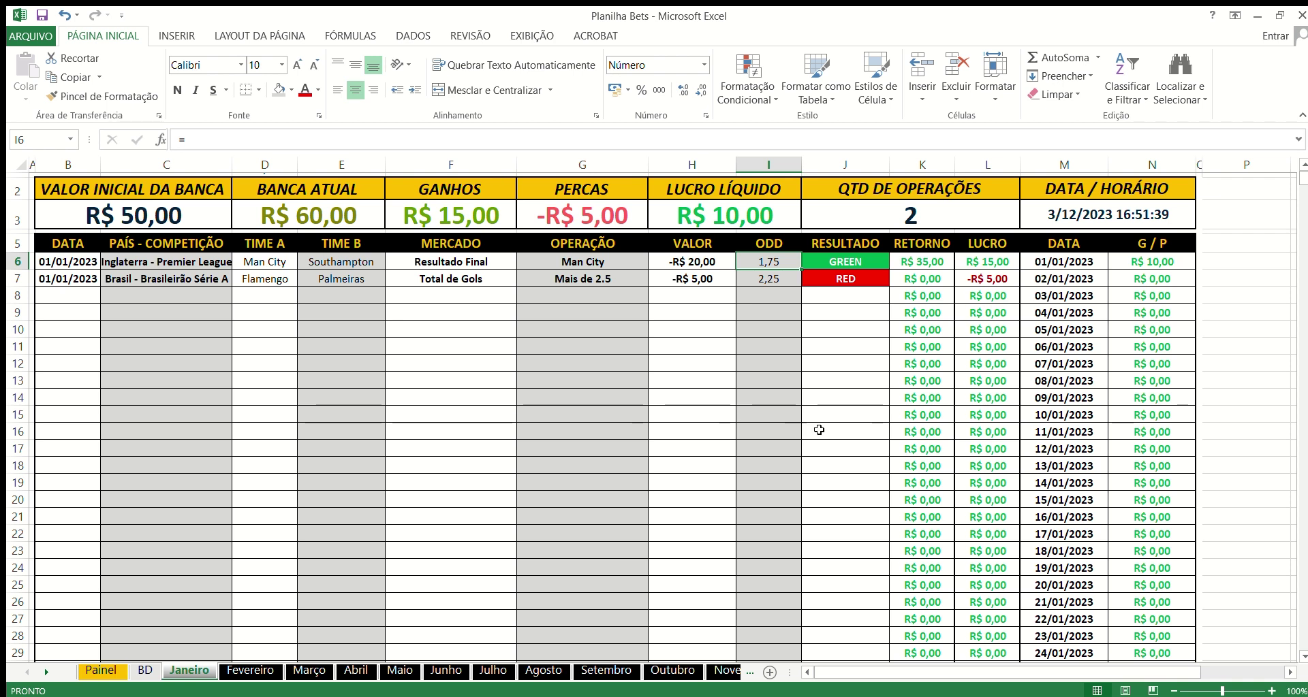
left_click(856, 268)
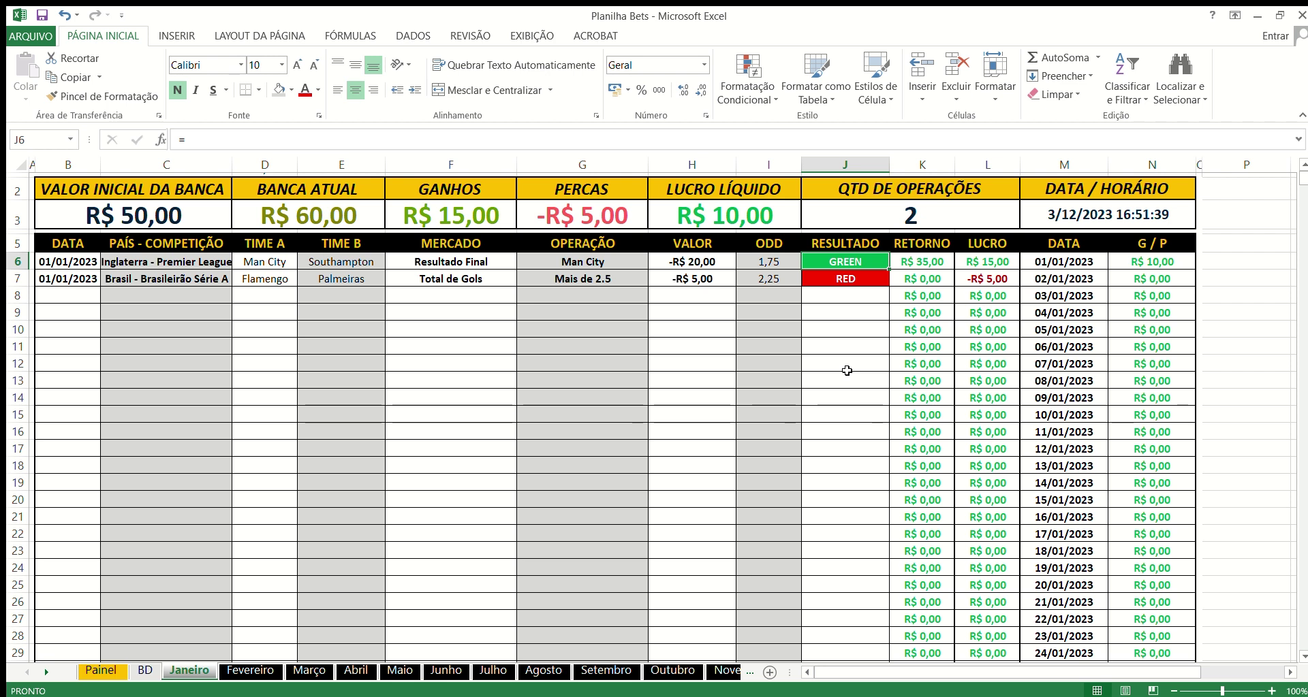
left_click(926, 267)
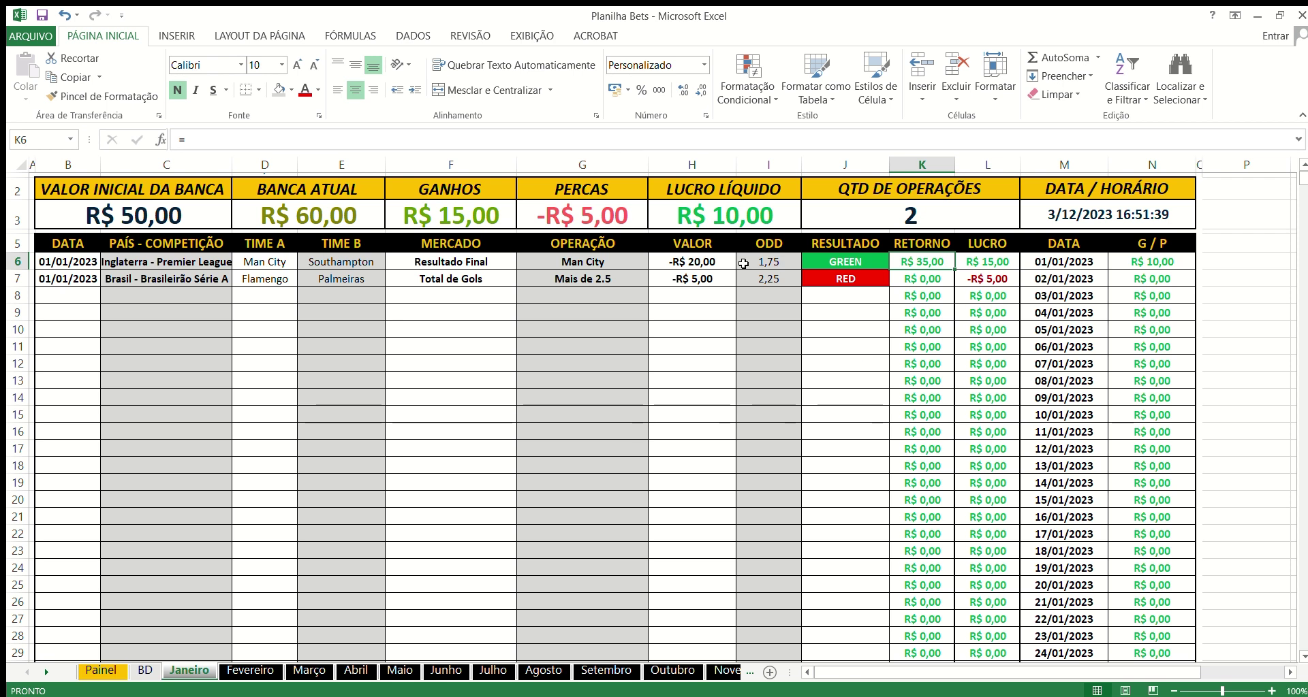
left_click(1006, 267)
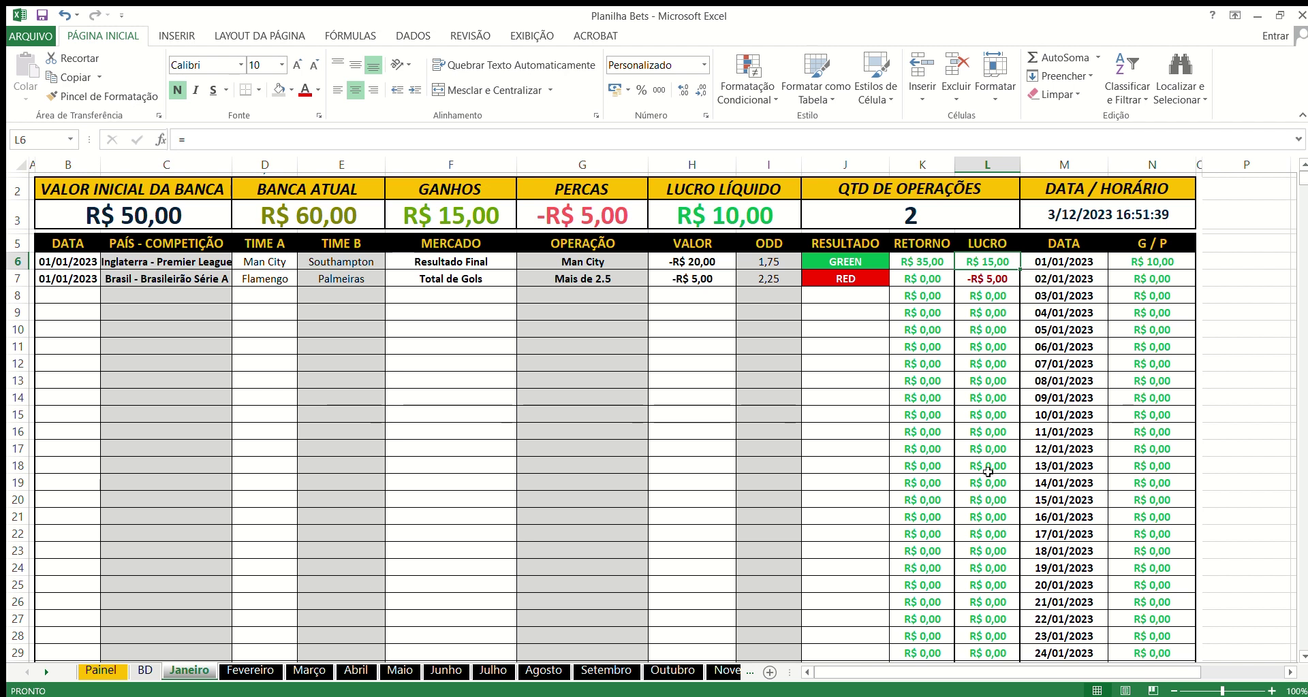
- Examine the Brasileirão Série A bet in row 7 field by field and compare its profit with the bet above
left_click(95, 280)
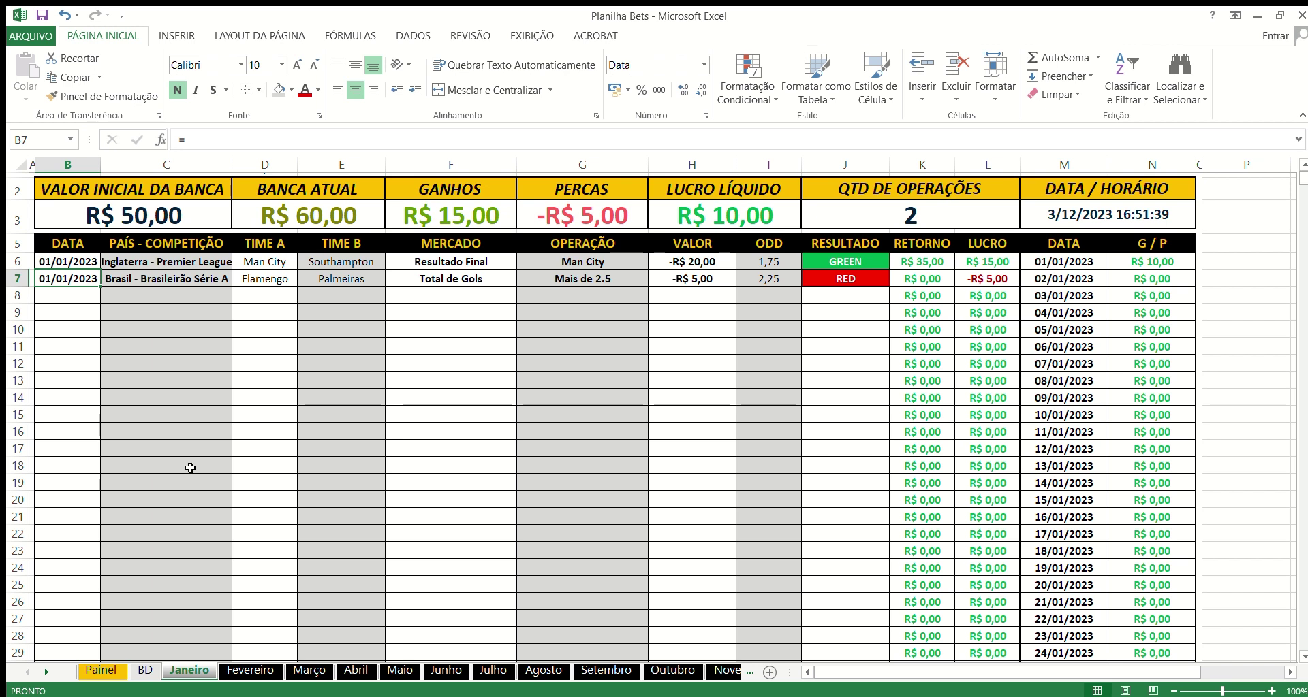
left_click(162, 282)
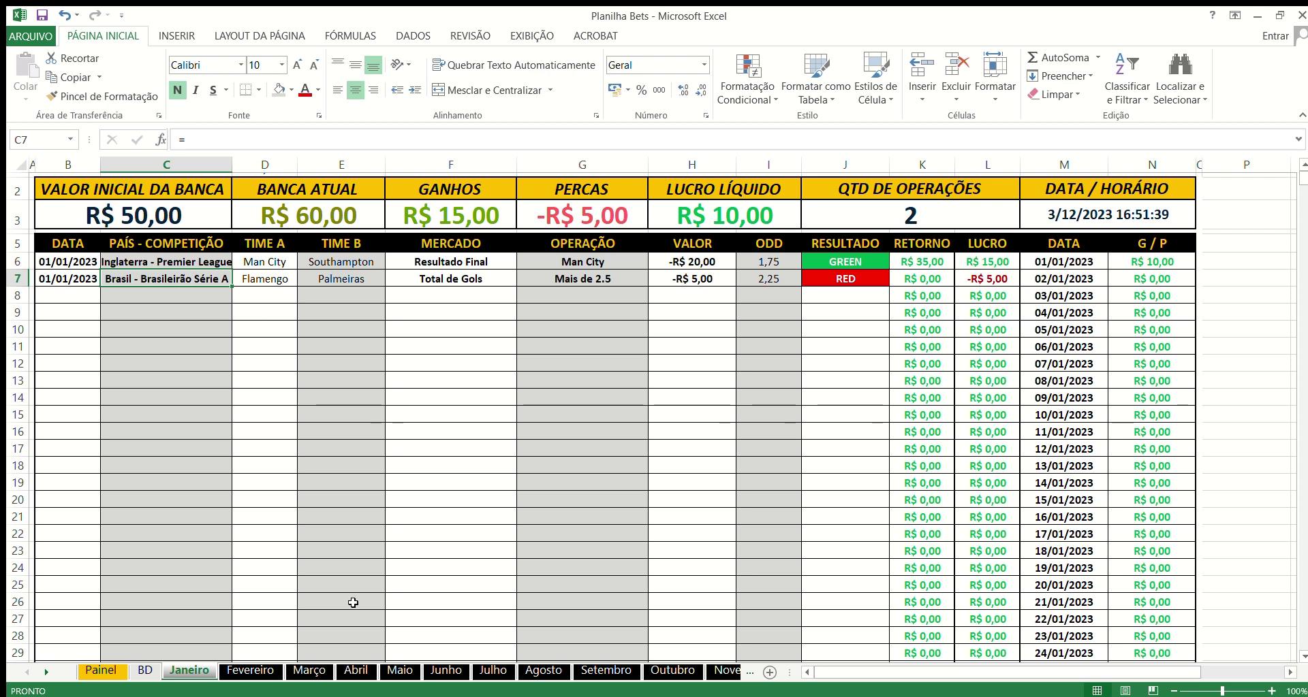
left_click(444, 281)
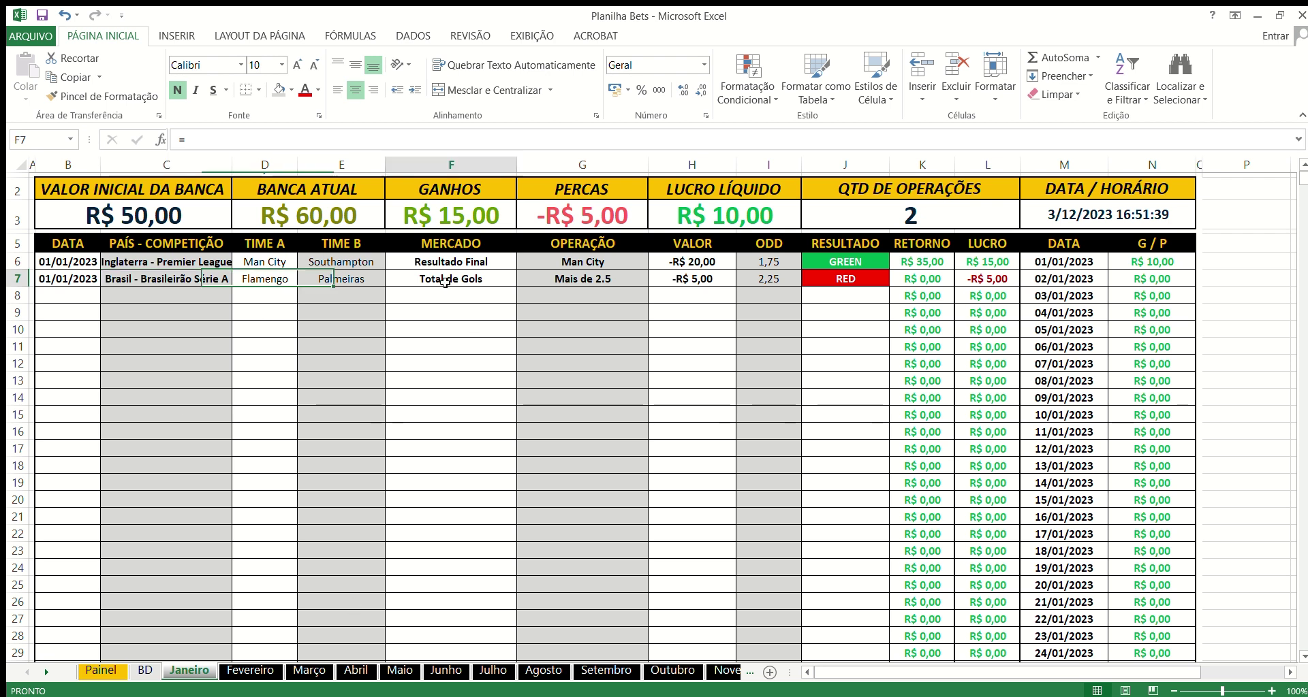
left_click(603, 284)
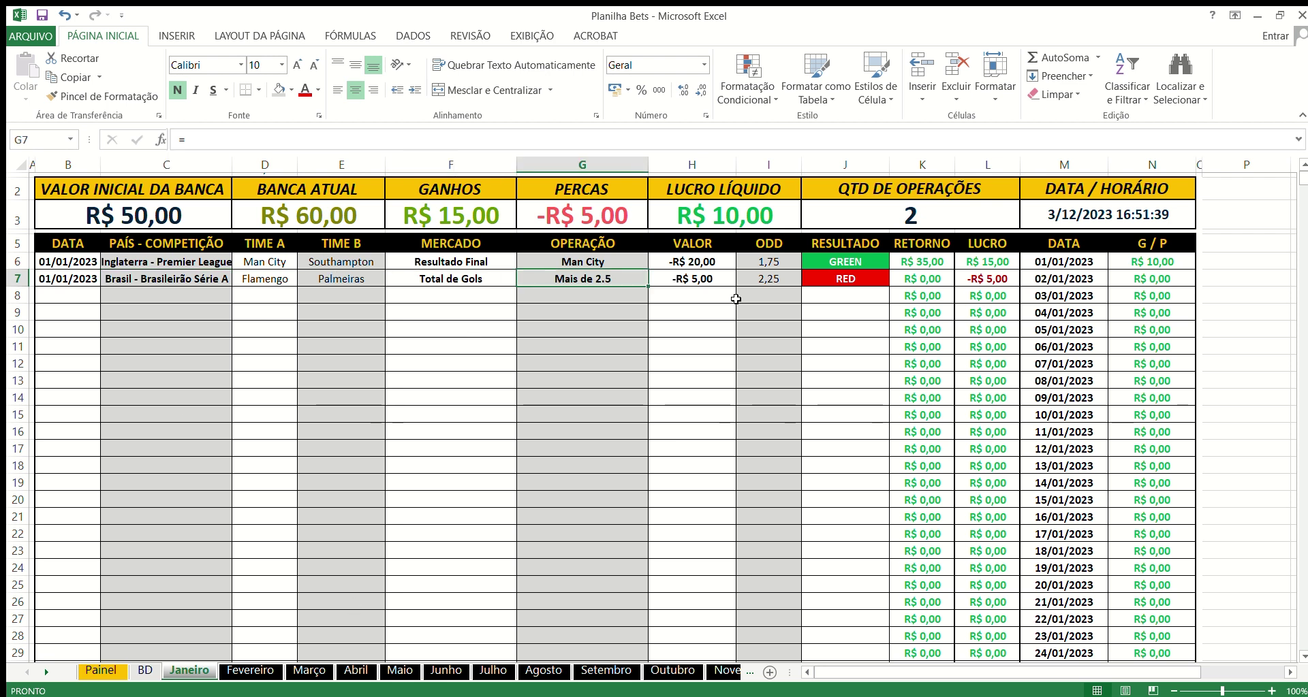
left_click(720, 278)
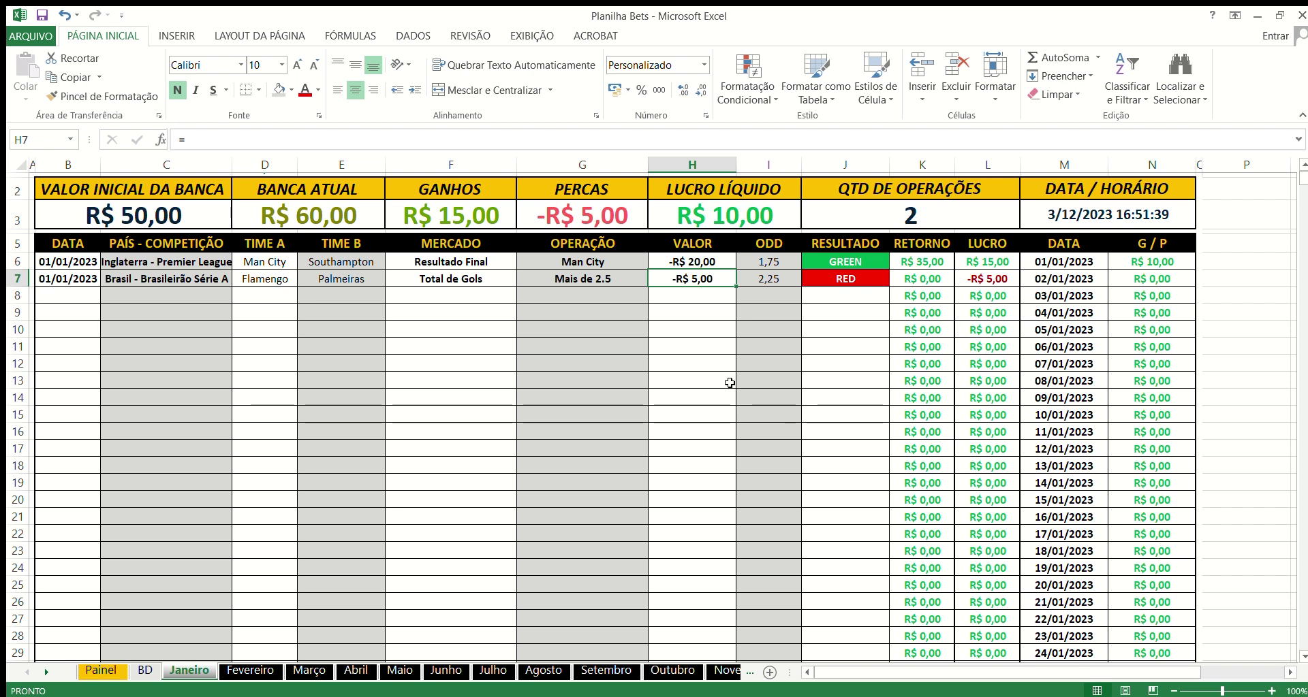
key("Tab")
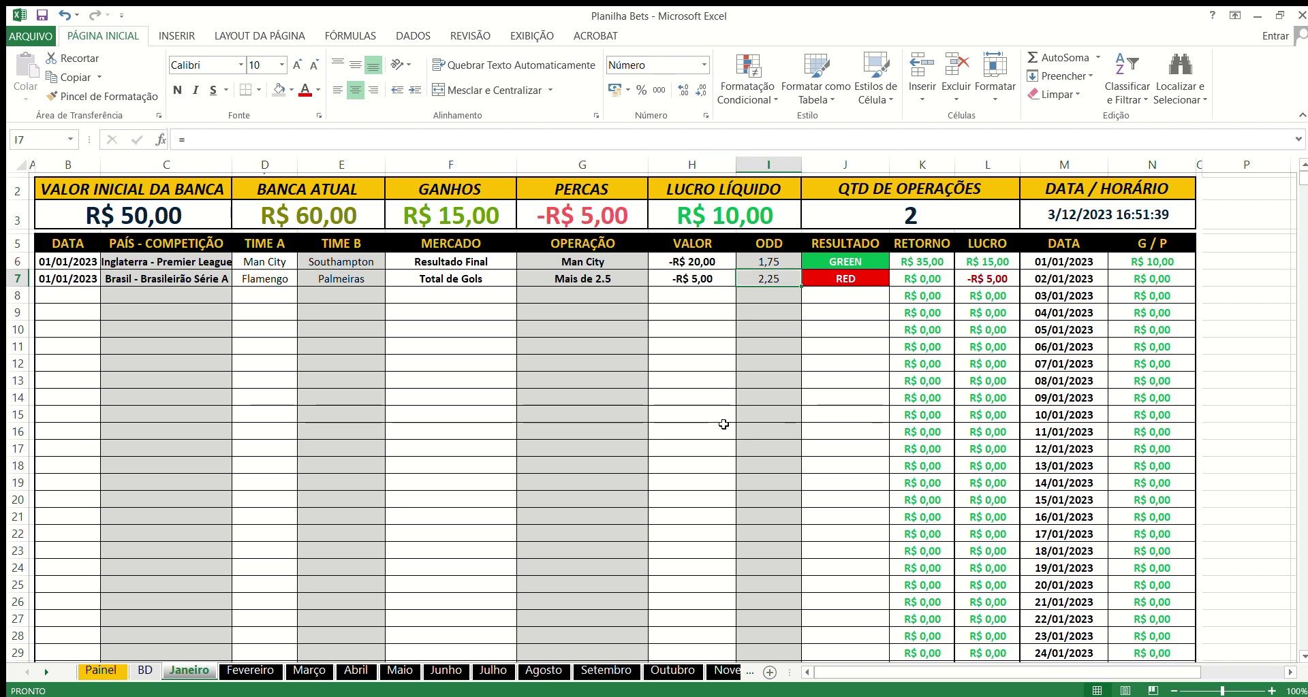
left_click(836, 283)
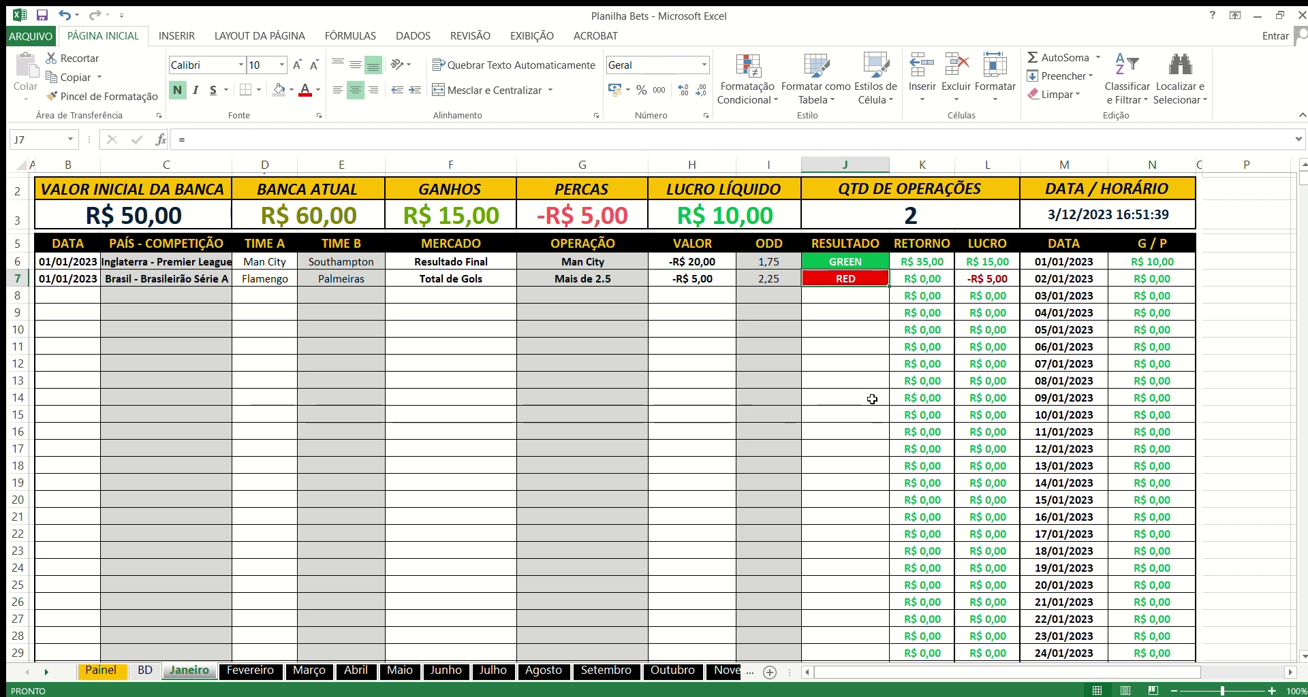
left_click(943, 281)
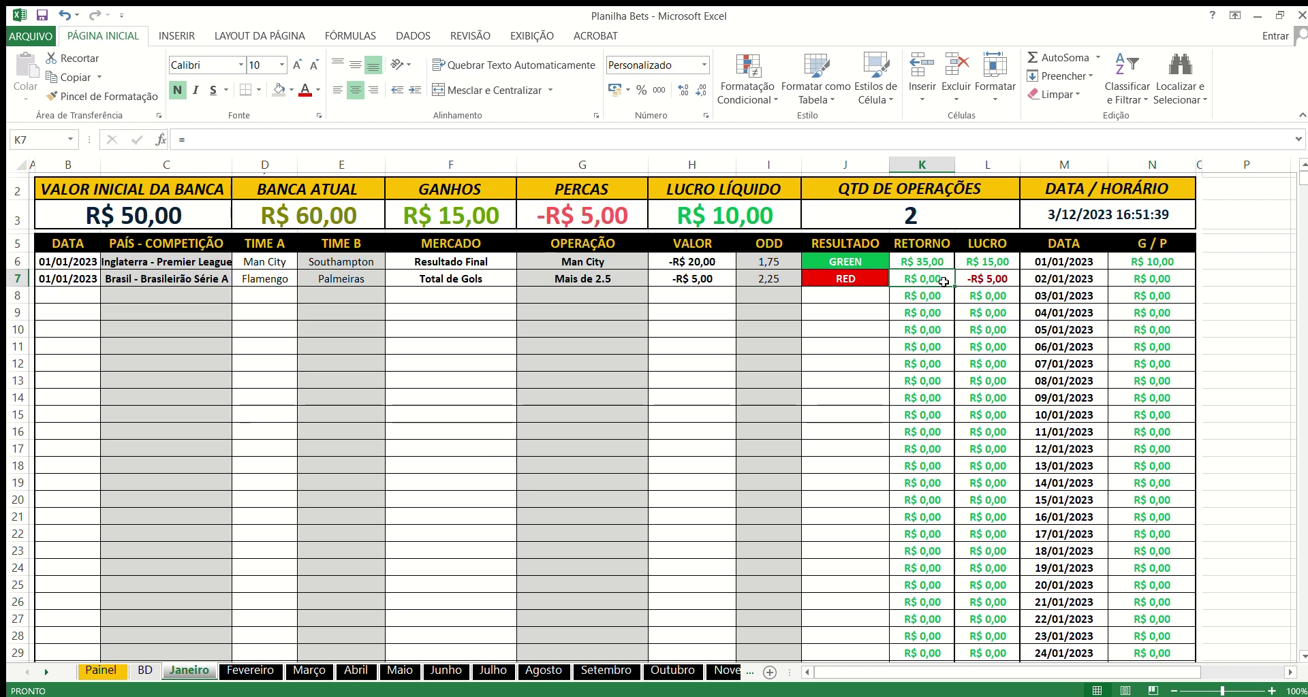
left_click(987, 279)
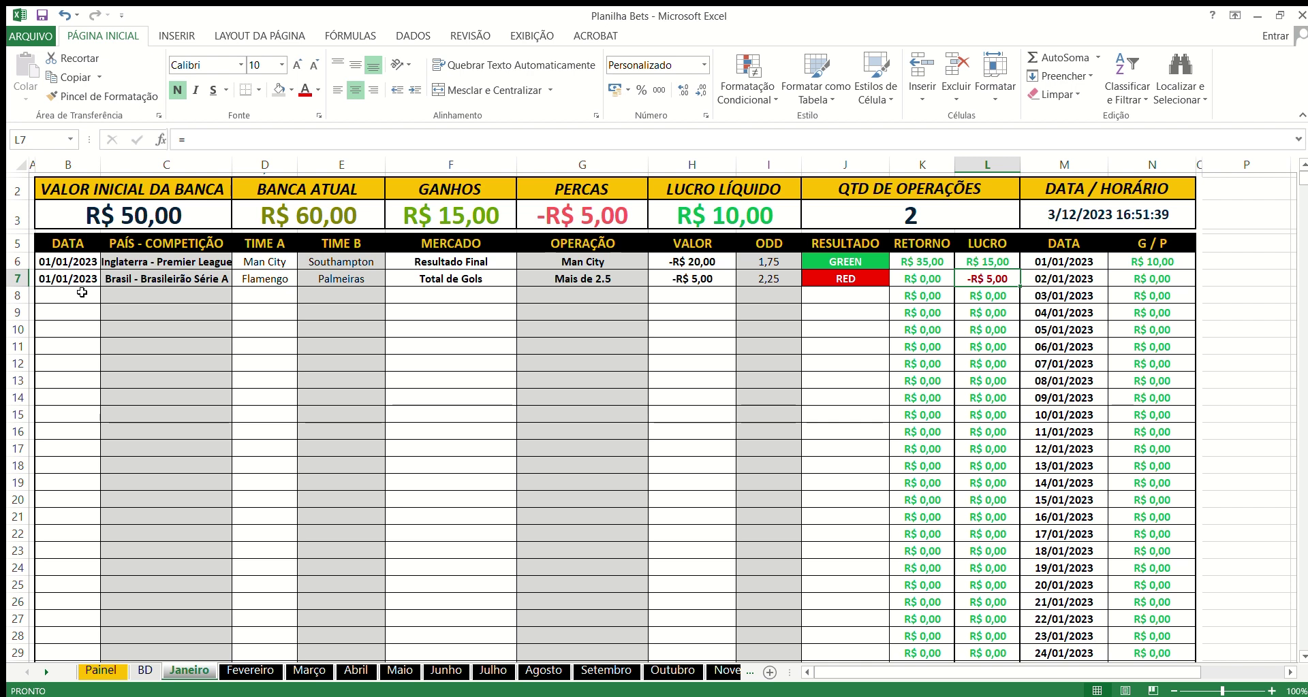
left_click(996, 260)
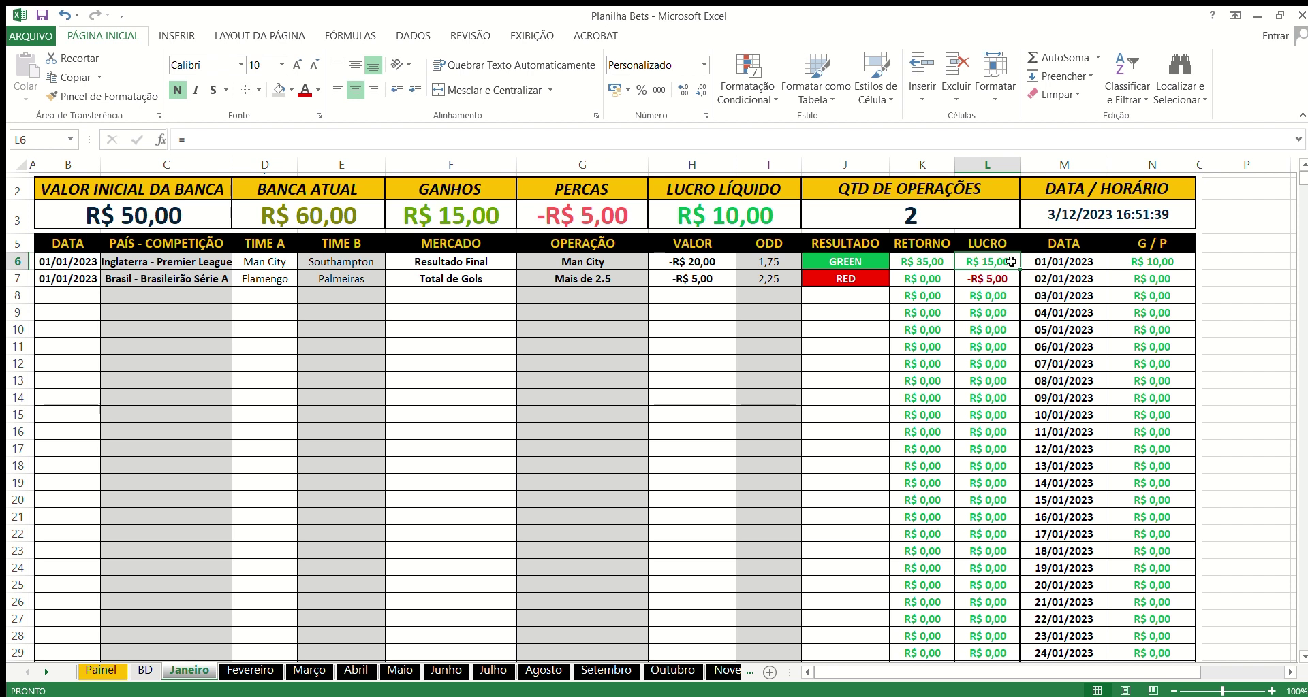
left_click(1010, 277)
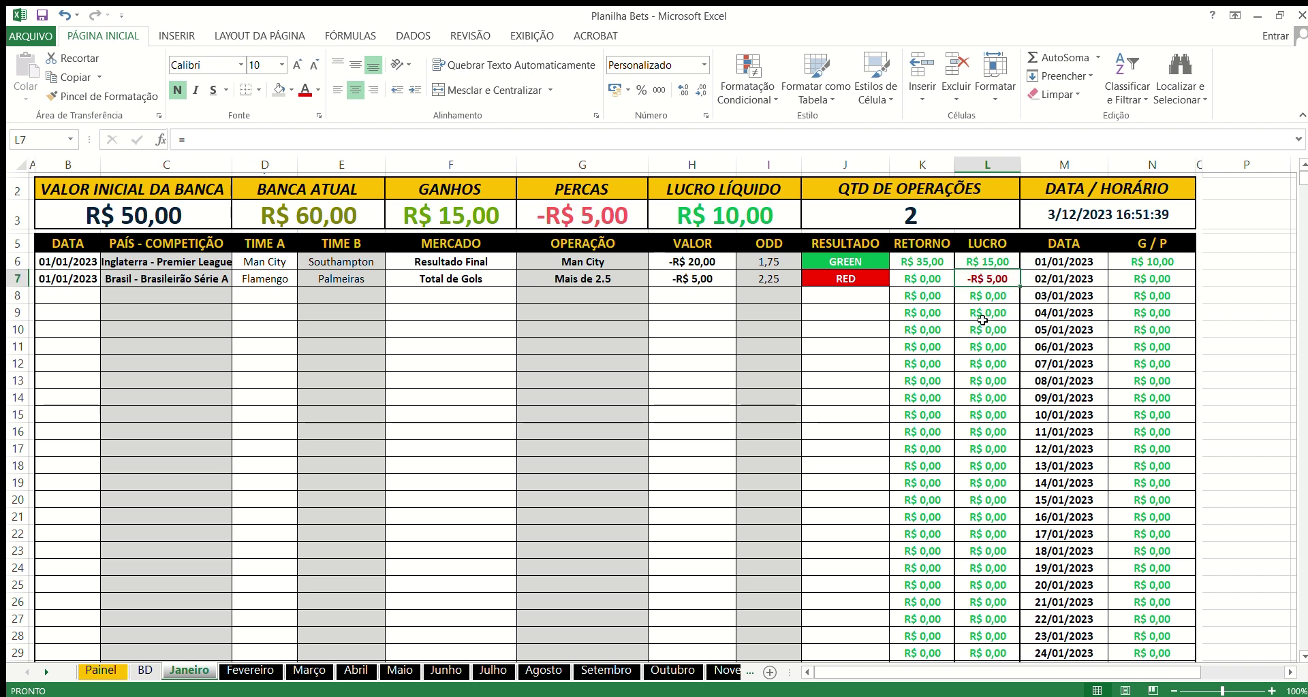
- Compare the daily G / P entry for 01/01/2023 with the profits of that day's two bets
left_click(1090, 263)
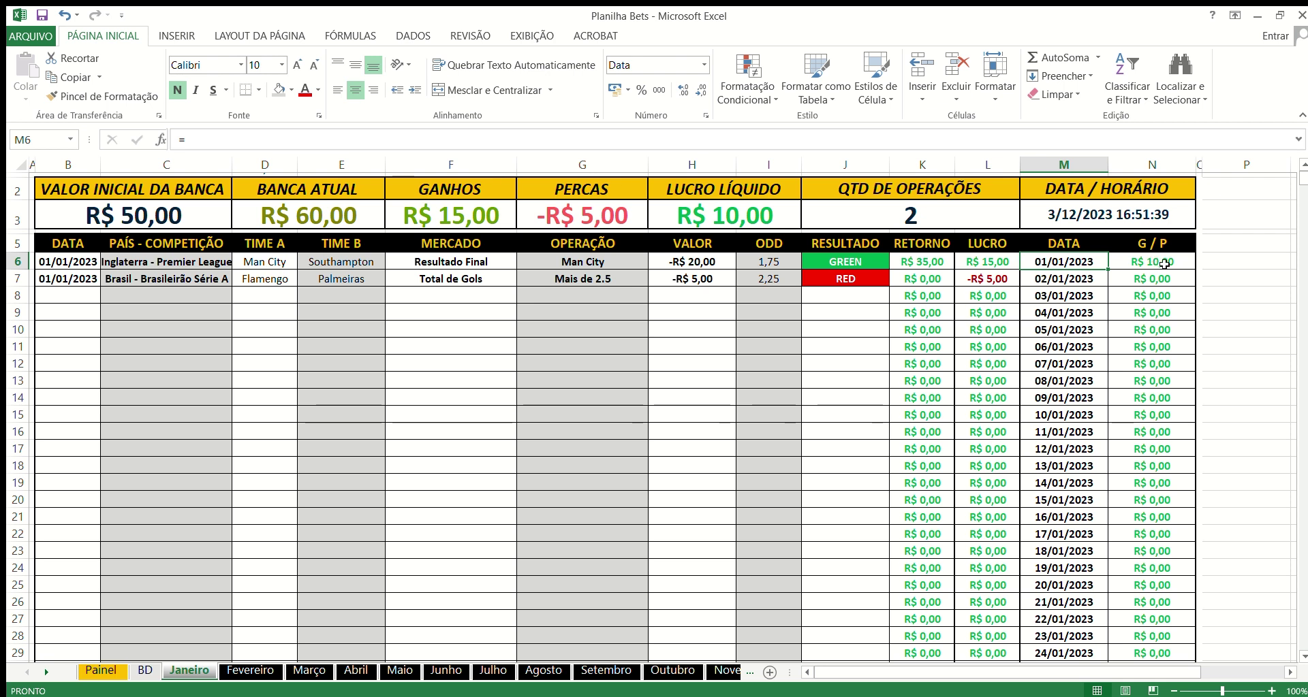
left_click(1157, 263)
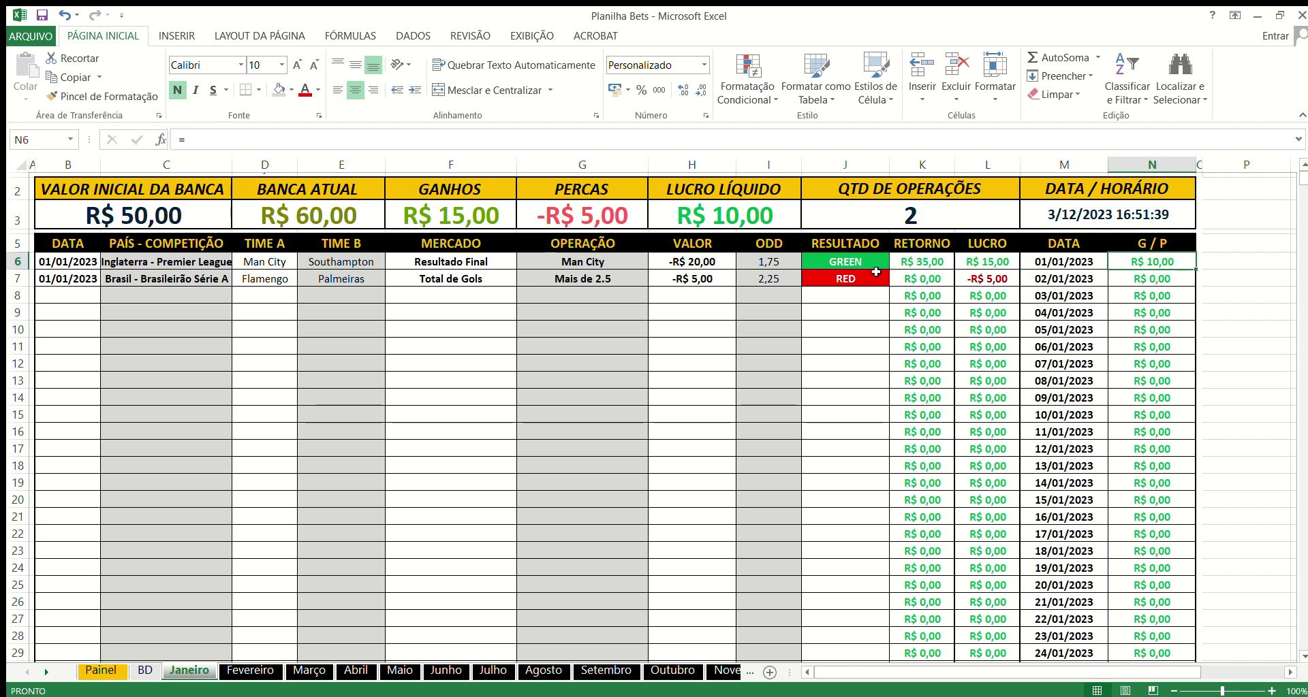
left_click_drag(1014, 259, 997, 280)
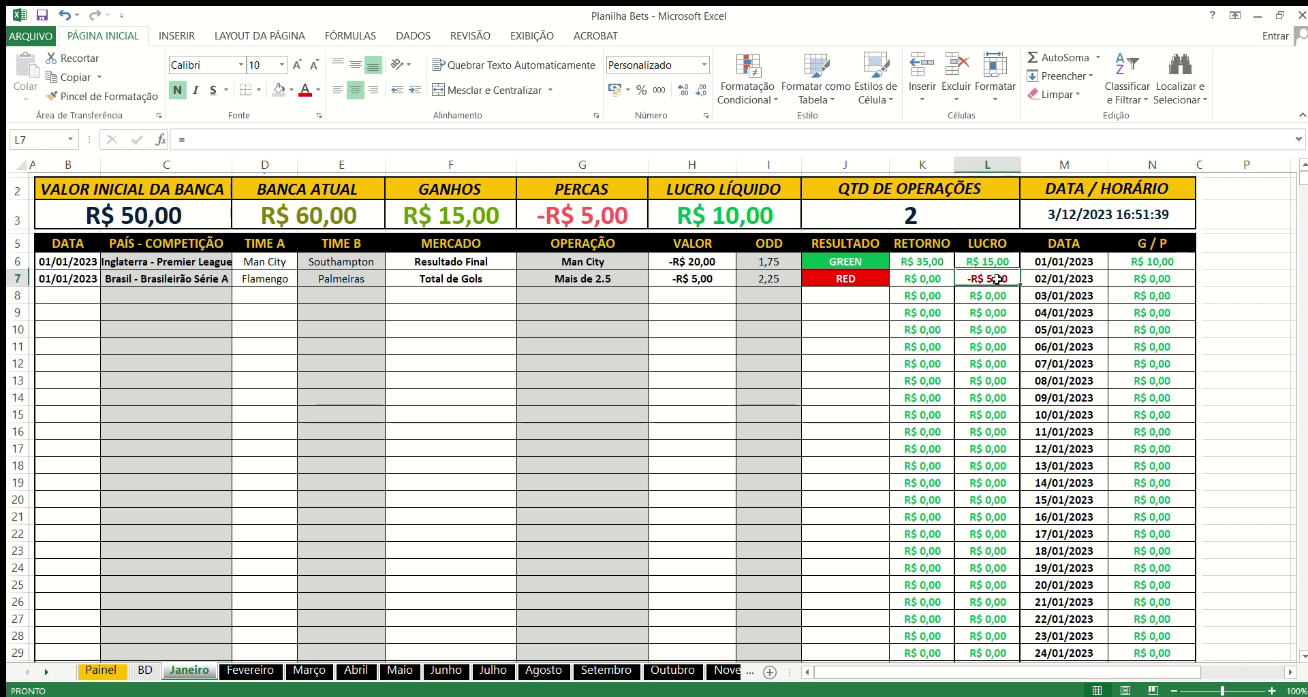
left_click(1125, 261)
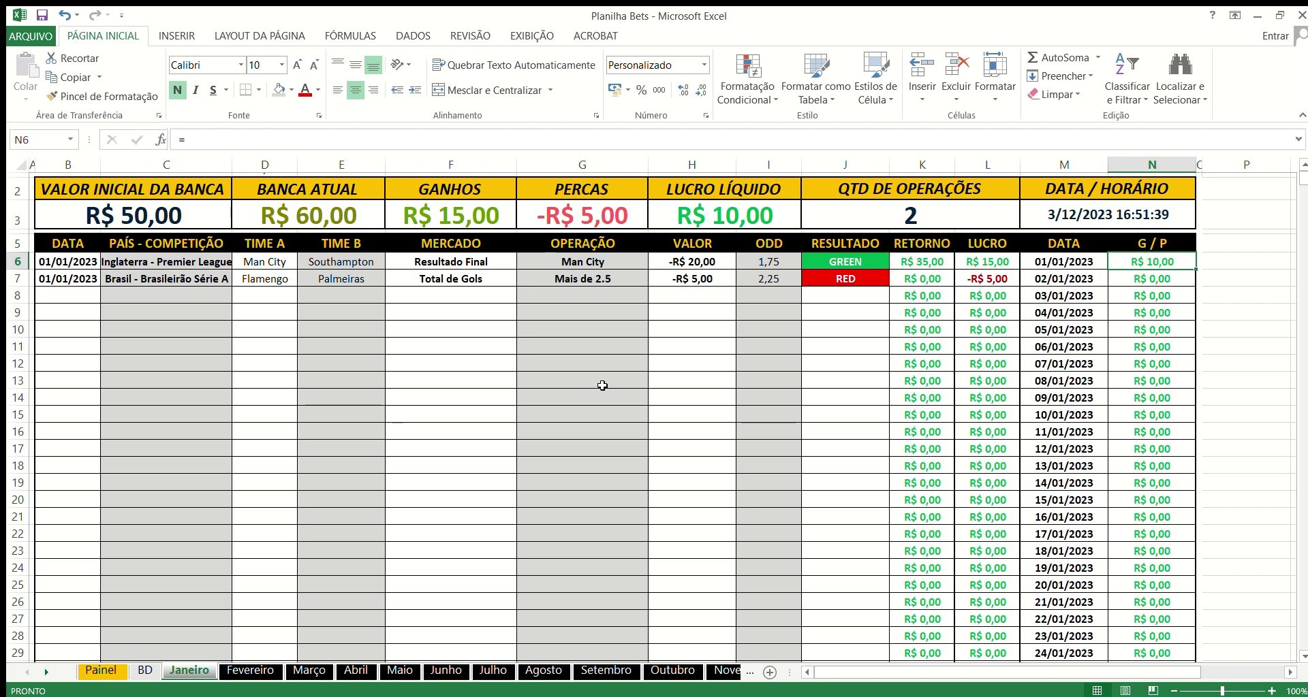
- Start a third bet in row 8 with the date 02/02/2023 and the competition Brasil - Brasileirão Série A
left_click(77, 297)
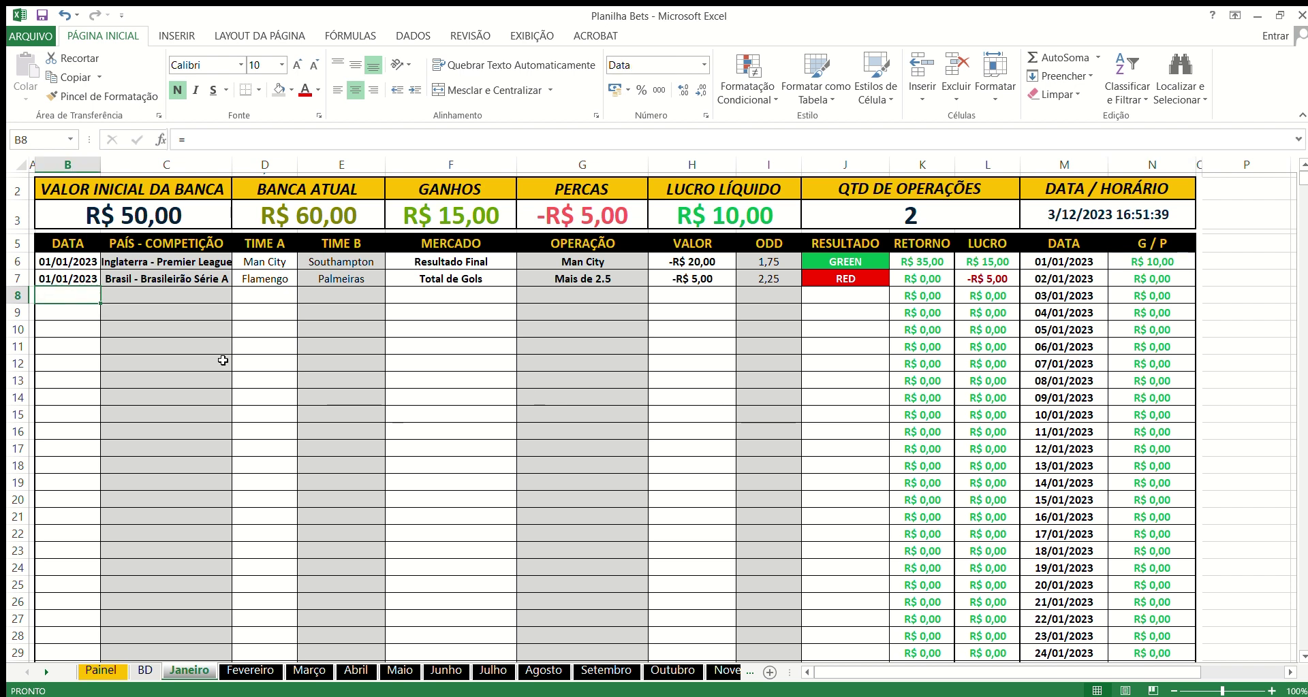
type("02")
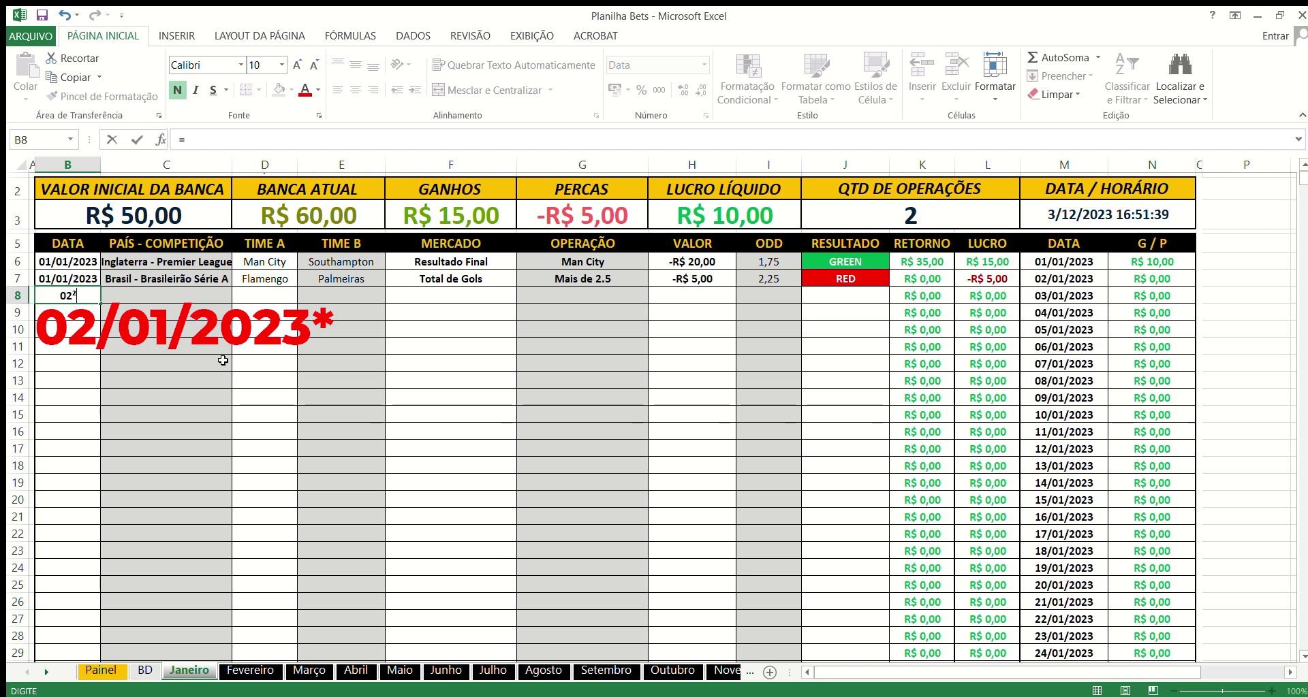
type("/02/2023")
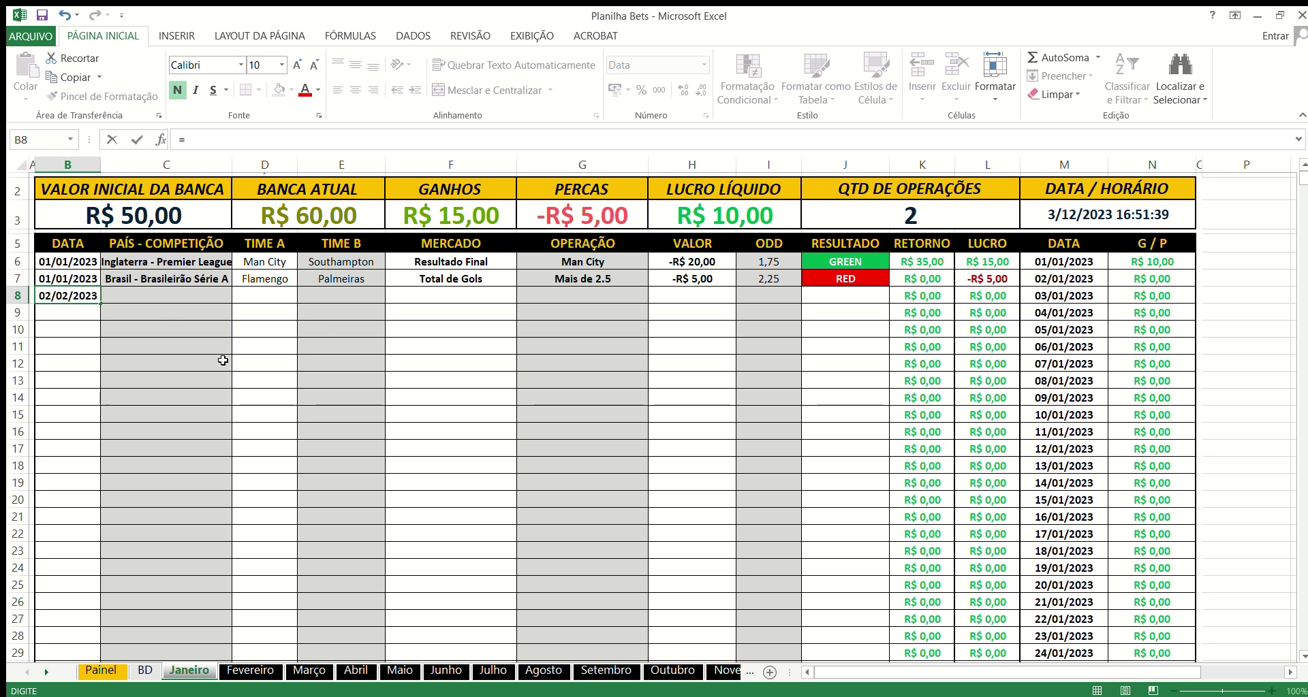
left_click(172, 294)
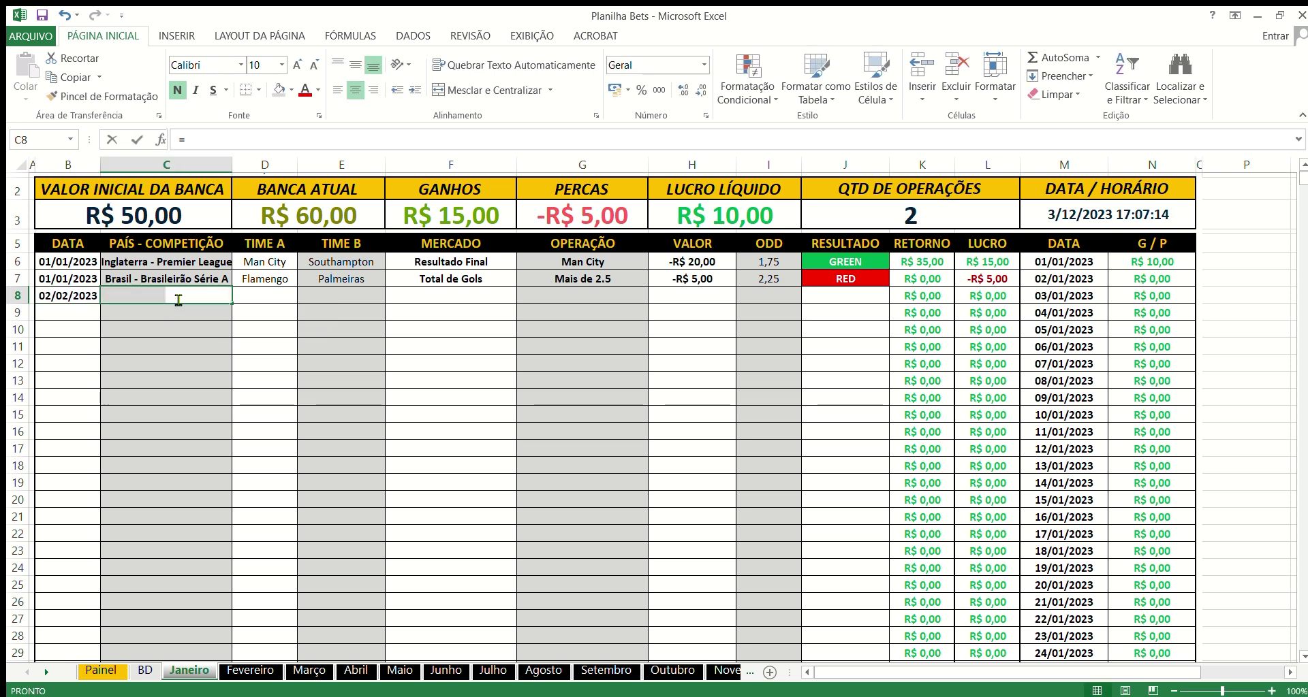
type("brasil - Brasileirão Série A")
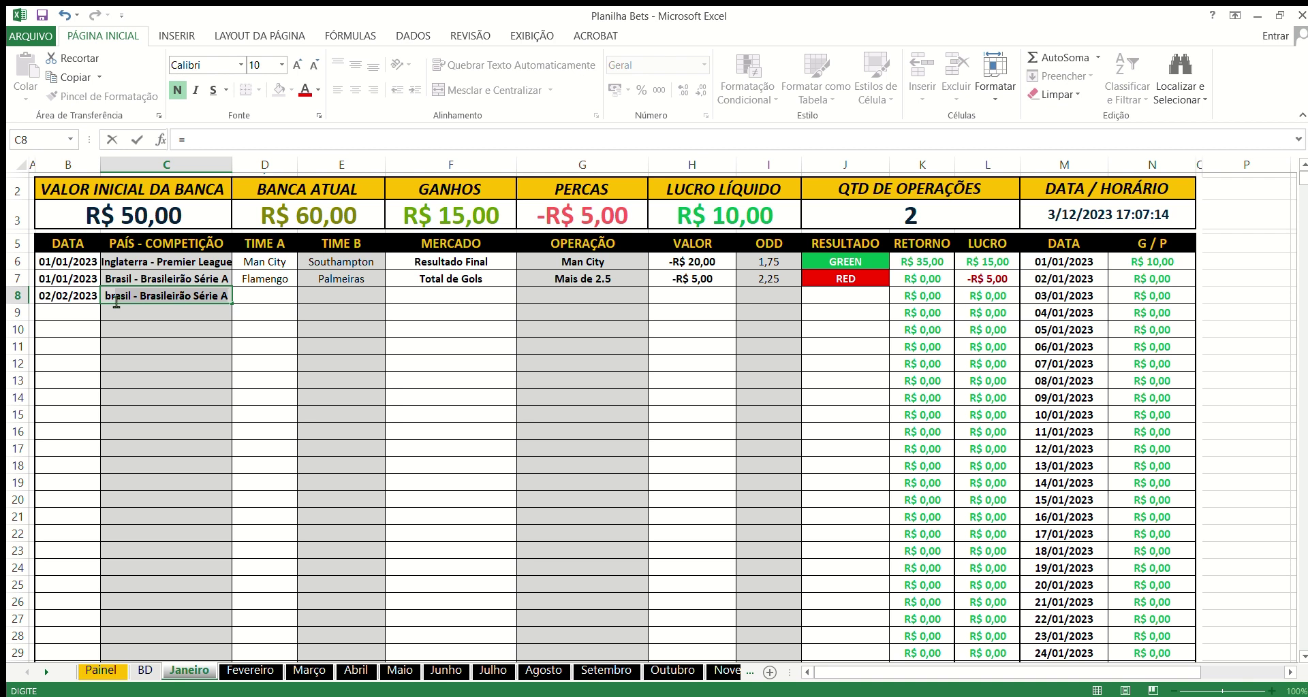
key("F2")
key("BackSpace")
type("B")
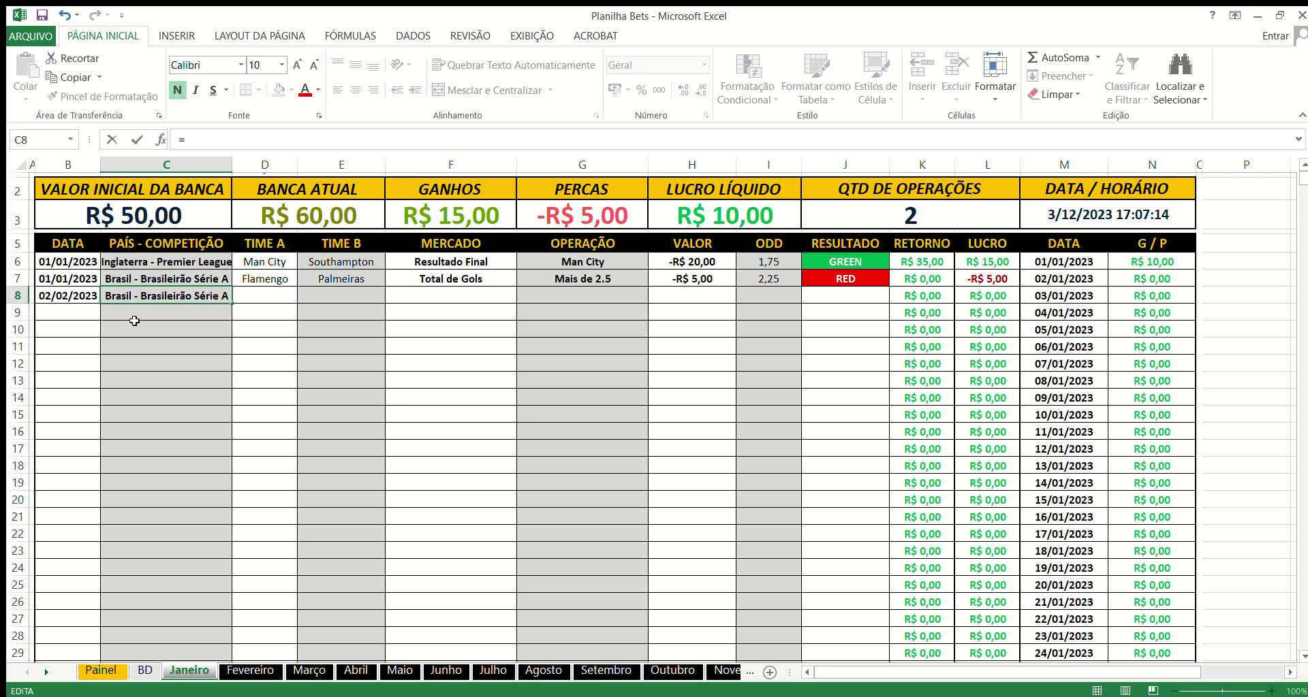
key("Return")
- Enter São Paulo as Time A and Flamengo as Time B for the bet in row 8
left_click(274, 294)
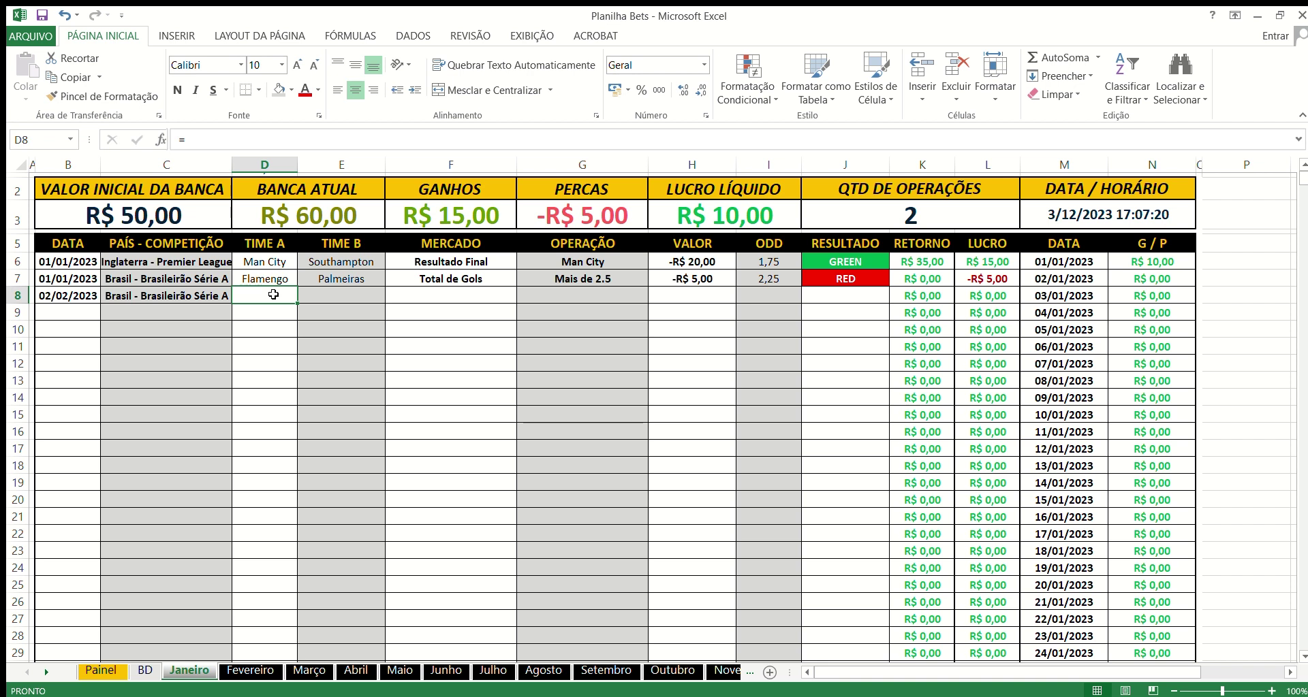
type("São Pau")
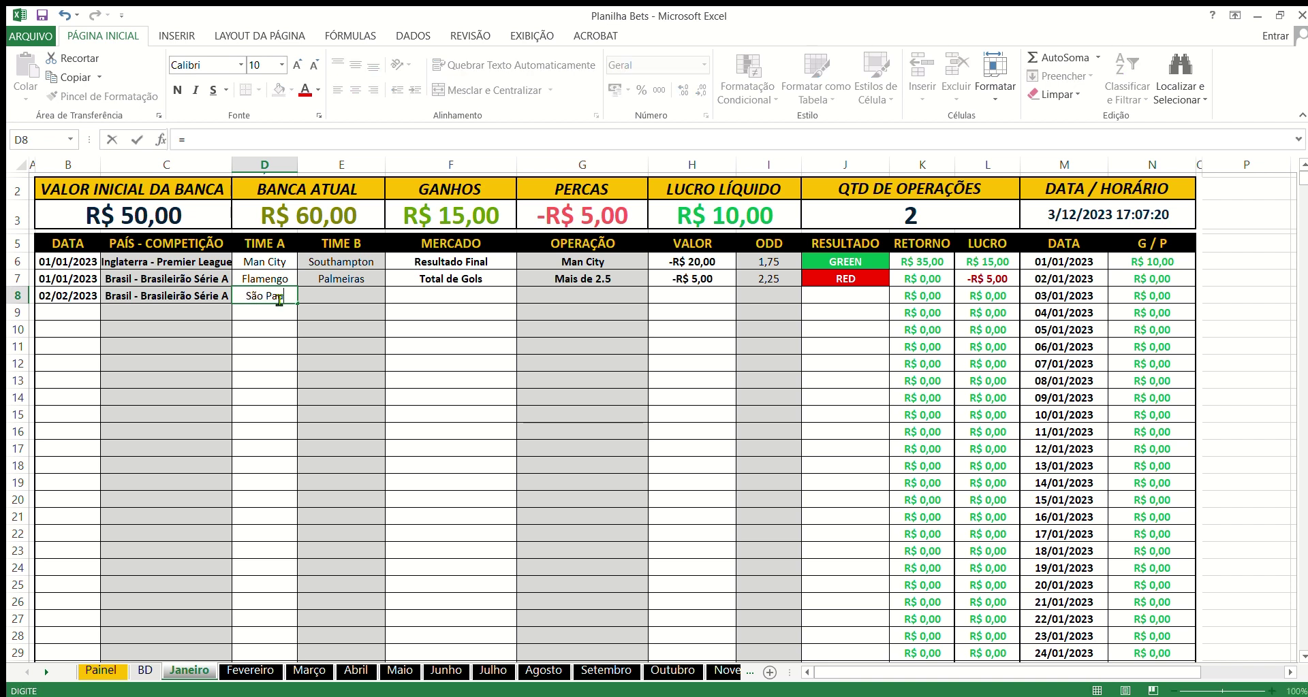
type("lo")
key("Tab")
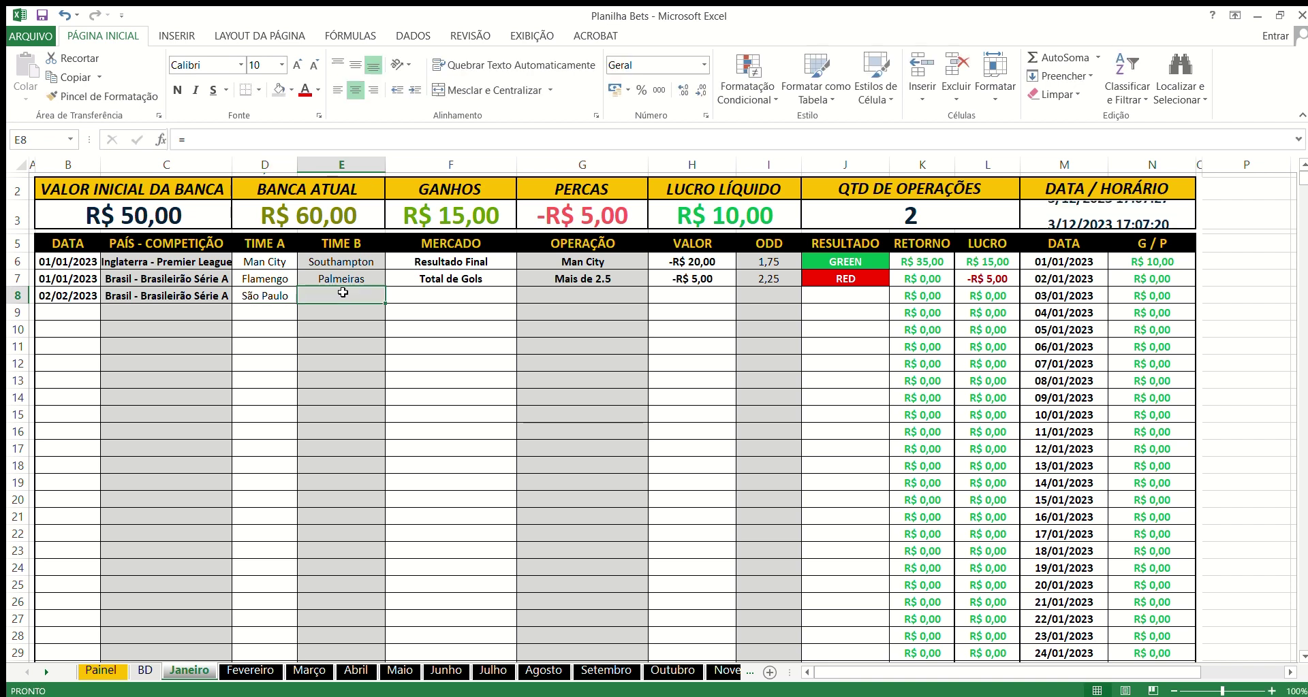
type("Fla")
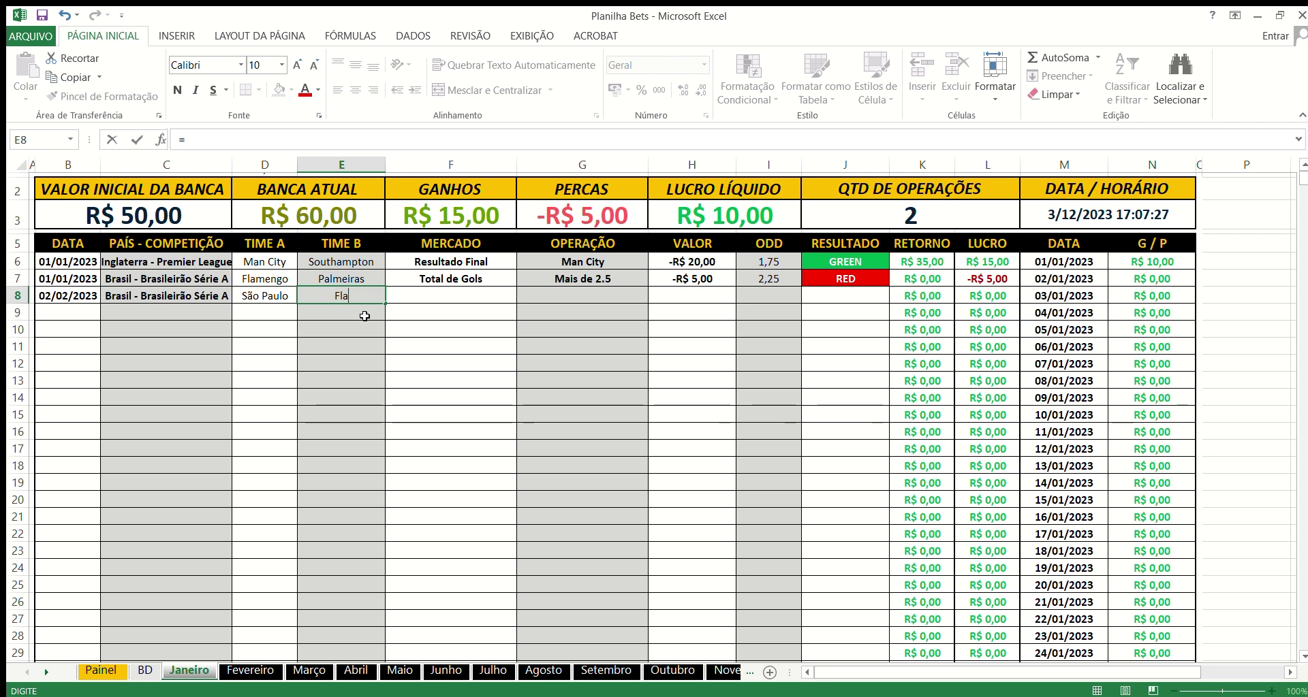
type("mengo")
- Set the row 8 bet's market to Total de Gols and its operation to "Mias de 1.5"
left_click(436, 295)
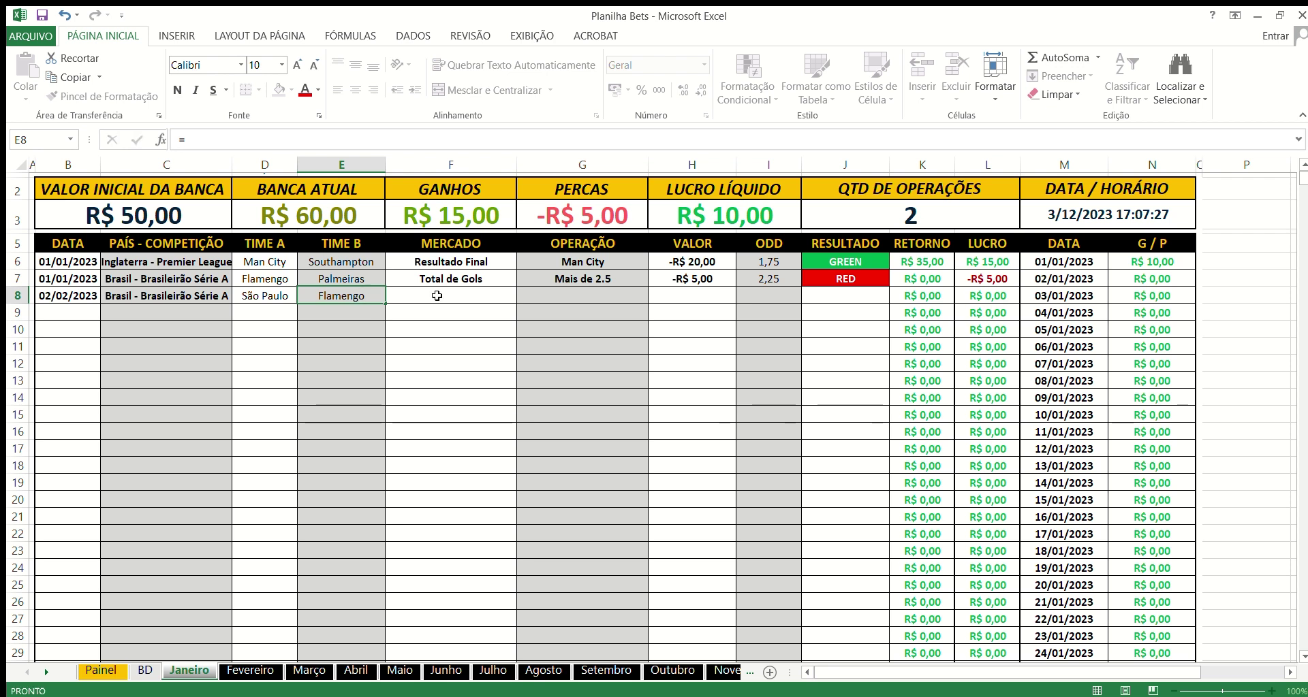
type("T")
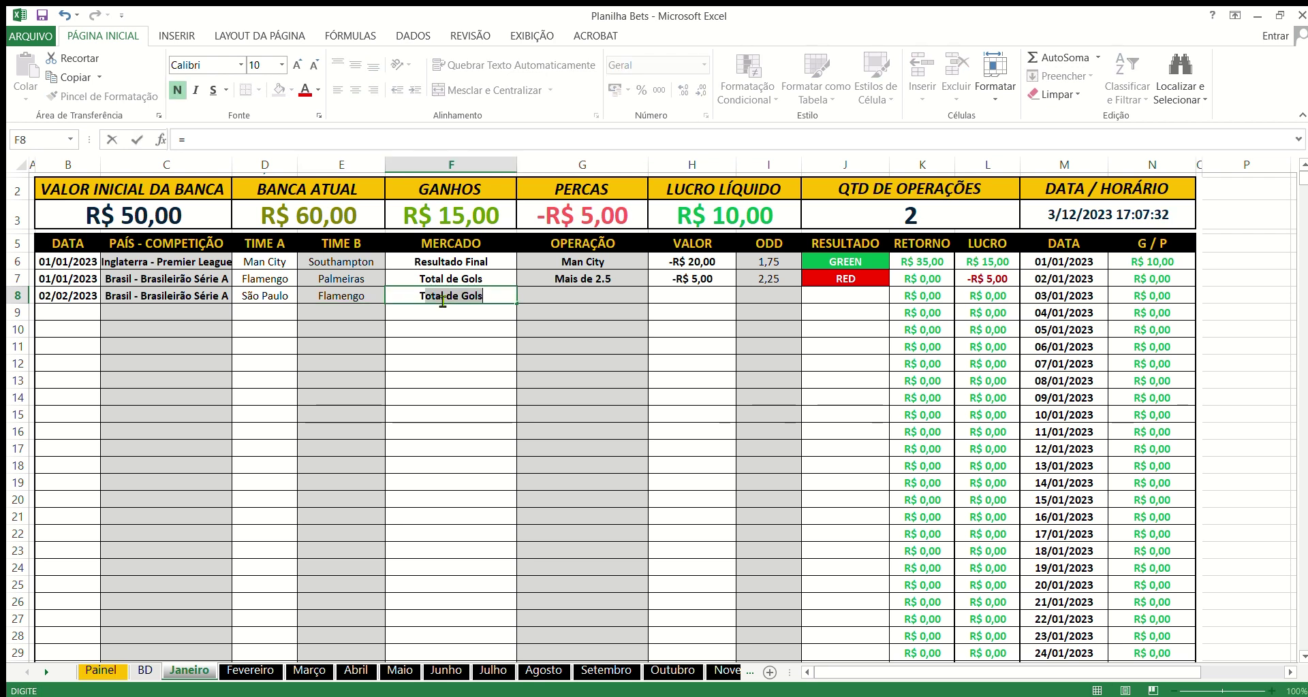
key("Return")
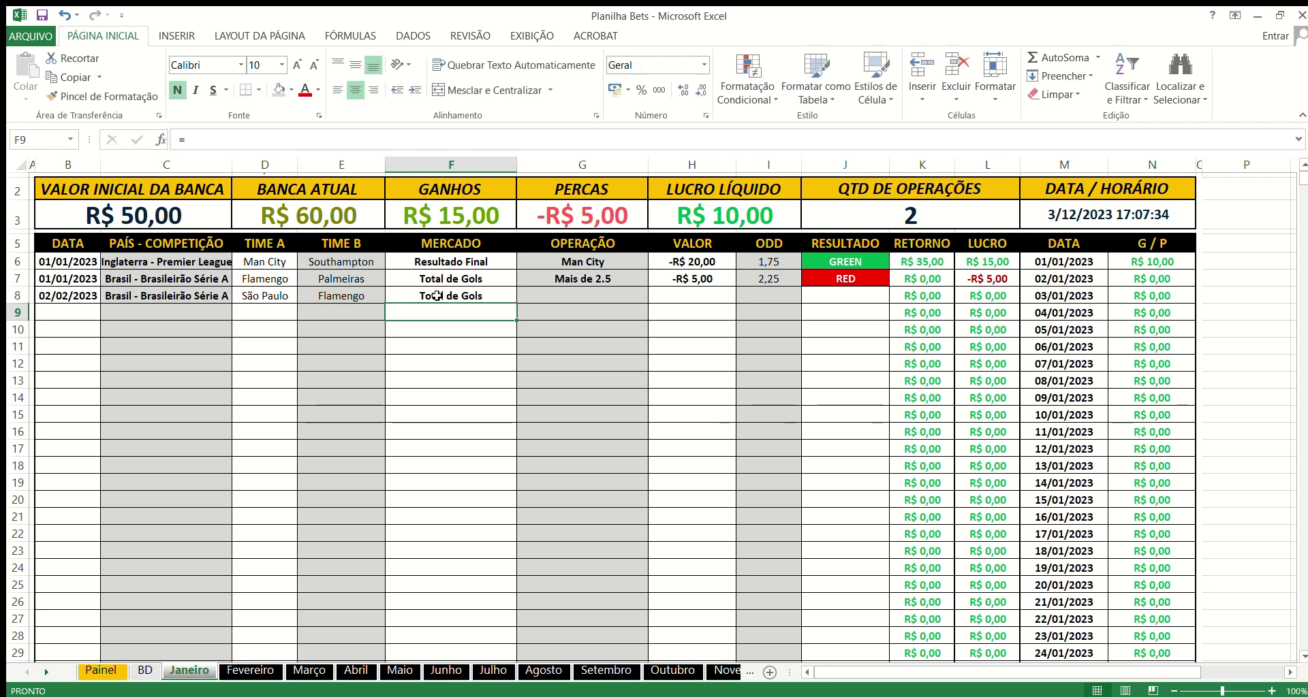
left_click(584, 297)
type("Mias")
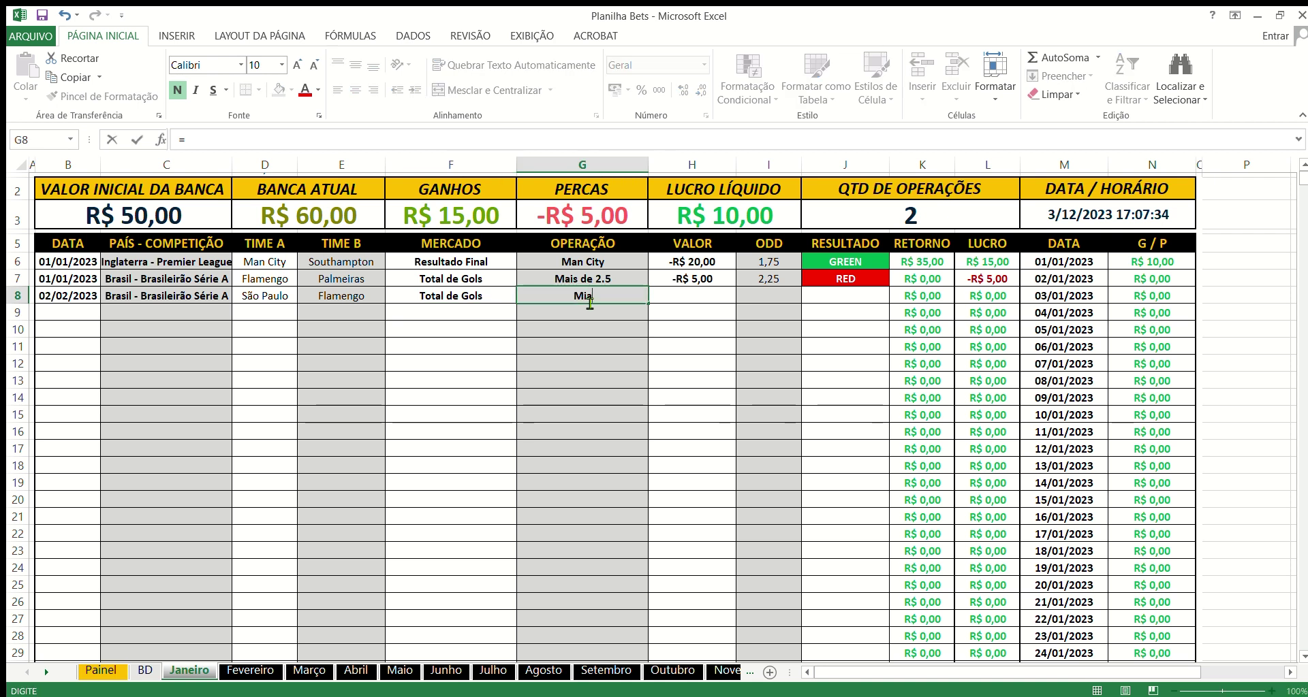
type(" de 1.5")
- Enter a stake of -10,00 and odds of 2 for the bet in row 8
left_click(665, 295)
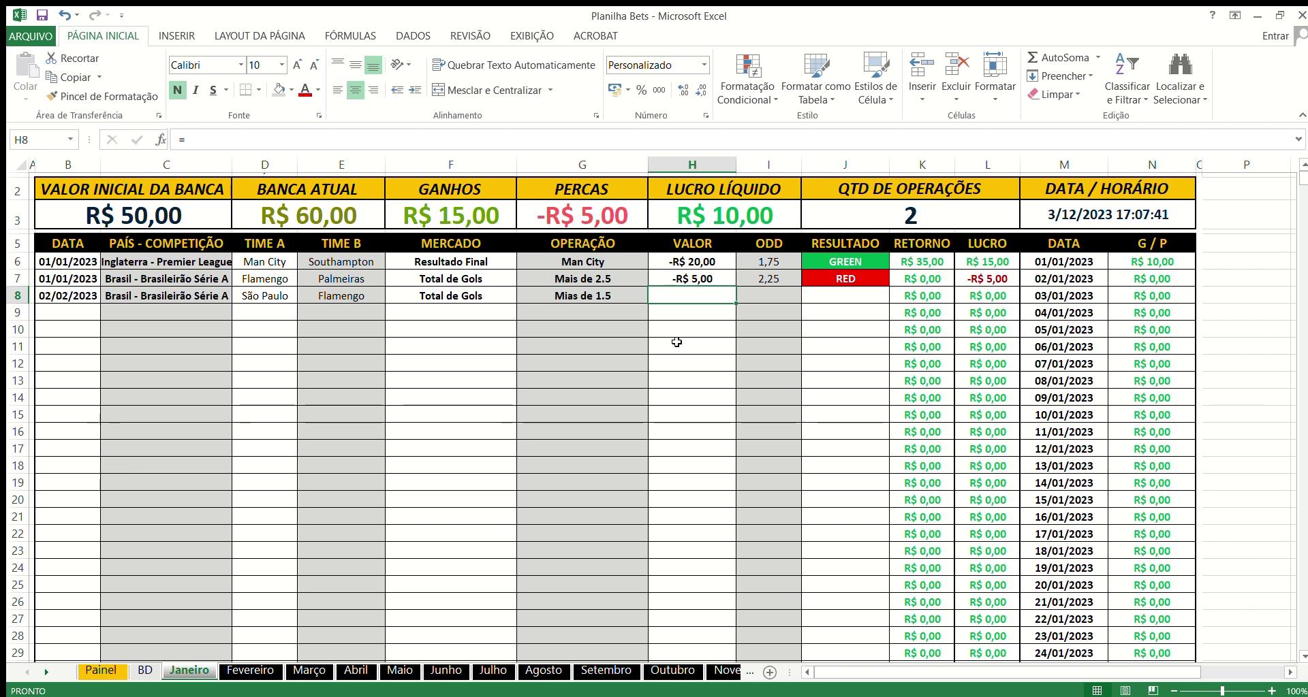
type("-10")
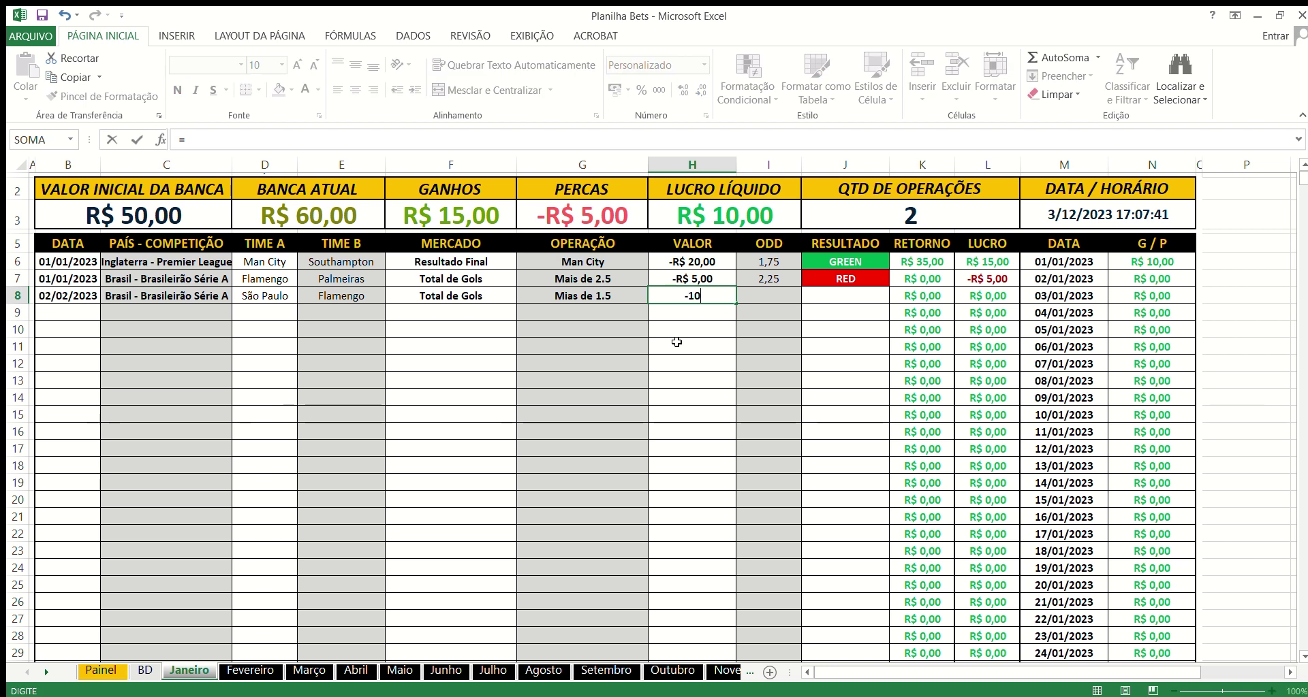
type(",00")
key("Return")
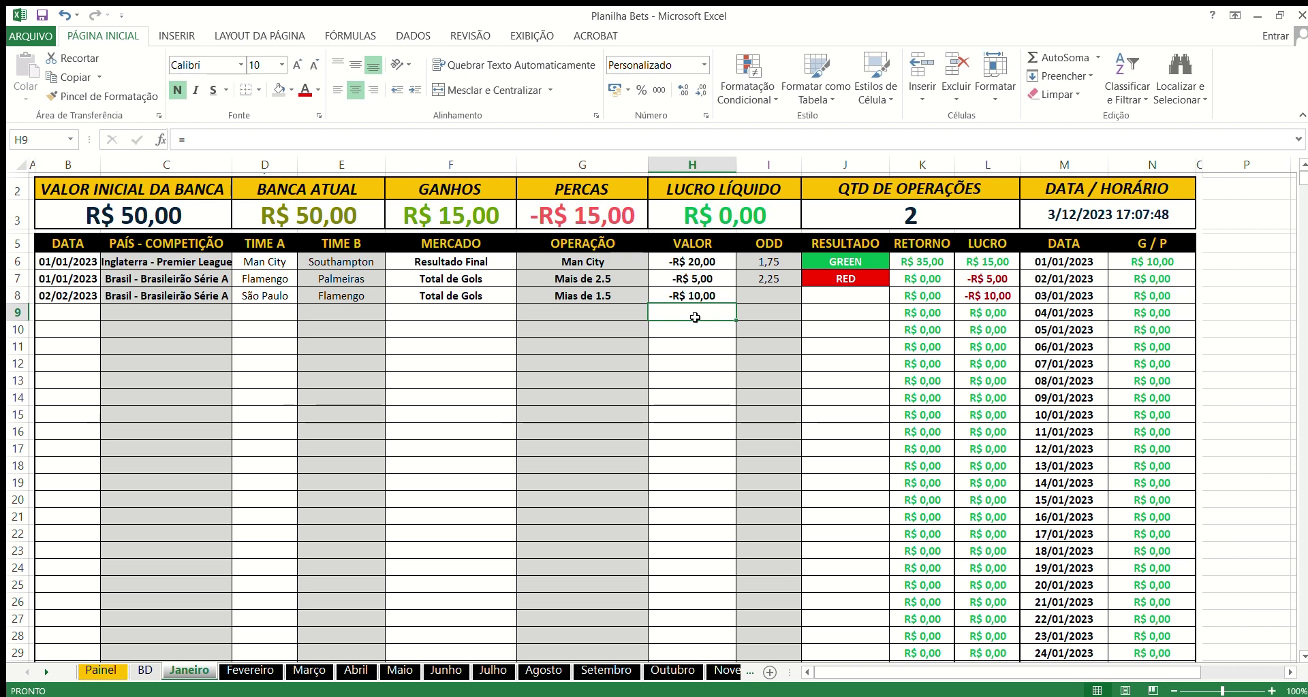
left_click(709, 298)
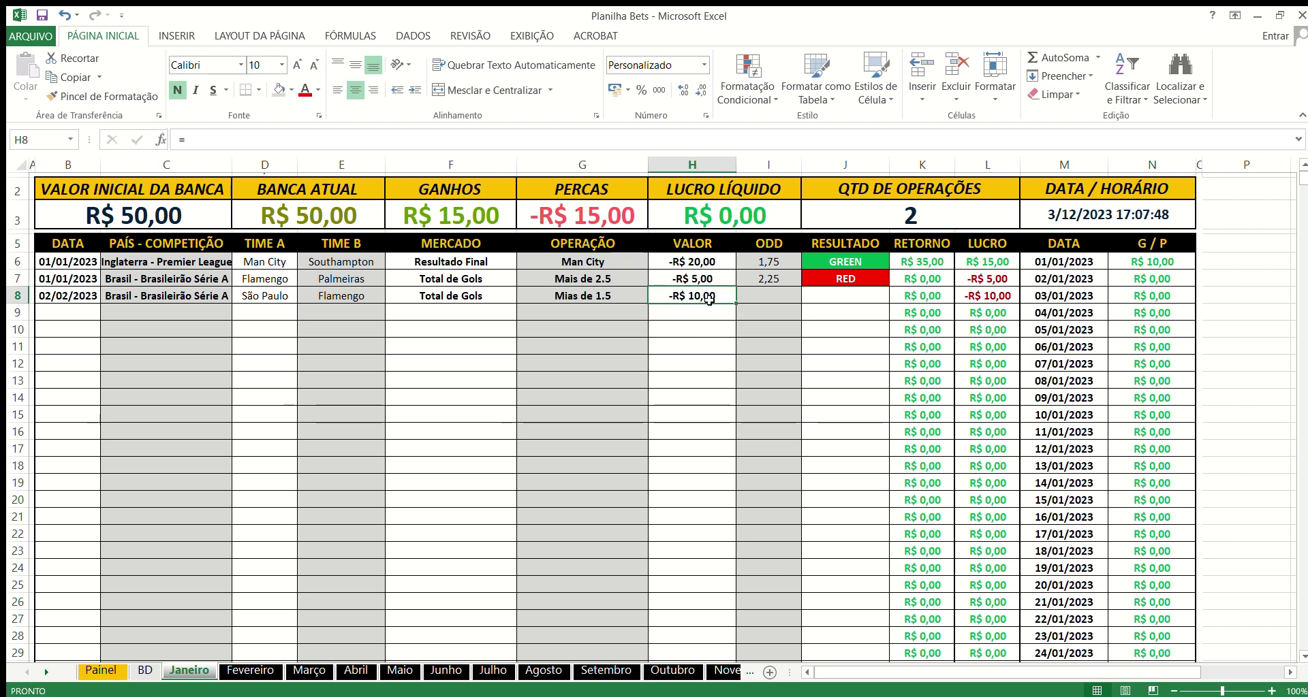
left_click(781, 295)
type("2")
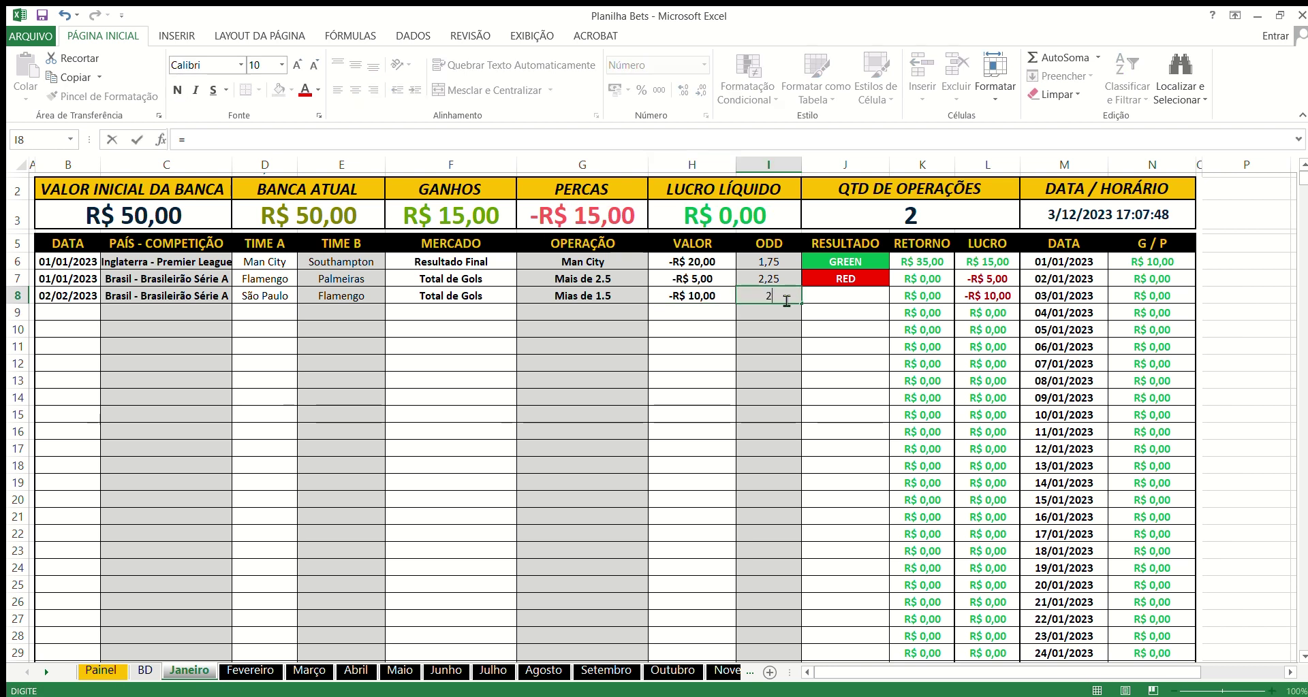
key("Return")
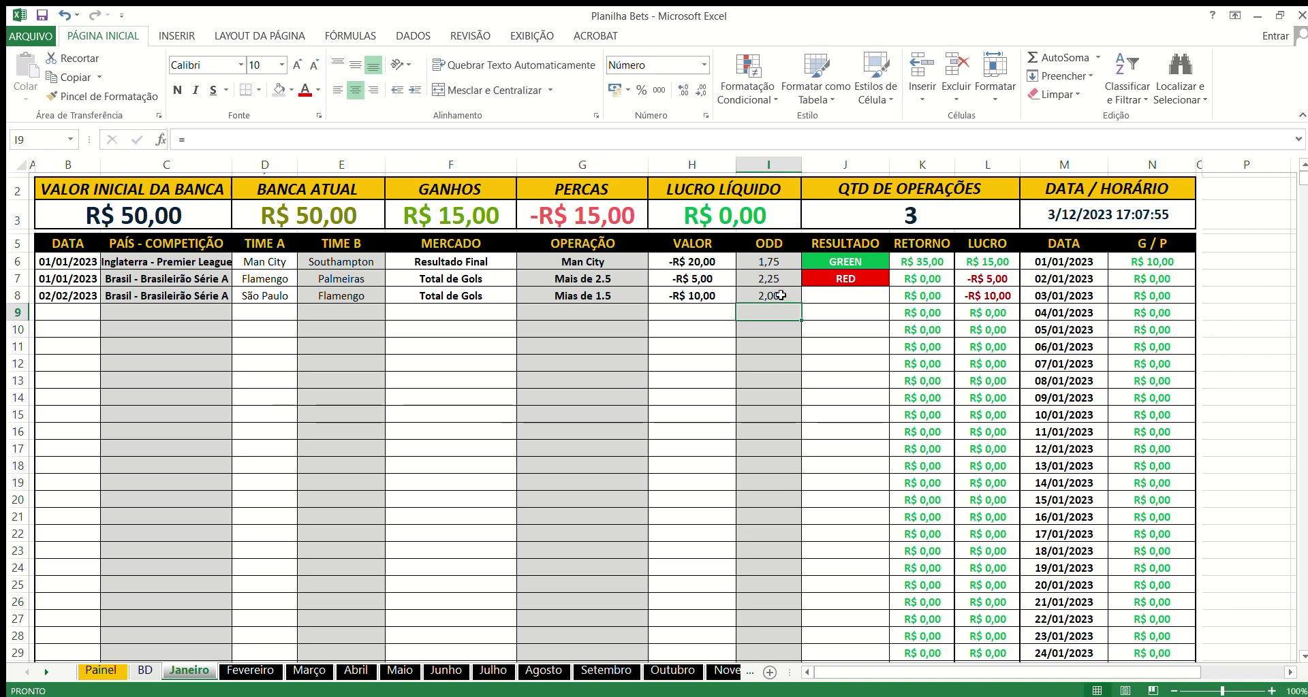
- Set the row 8 bet's result to GREEN and check its return and profit
left_click(846, 297)
type("grEEN")
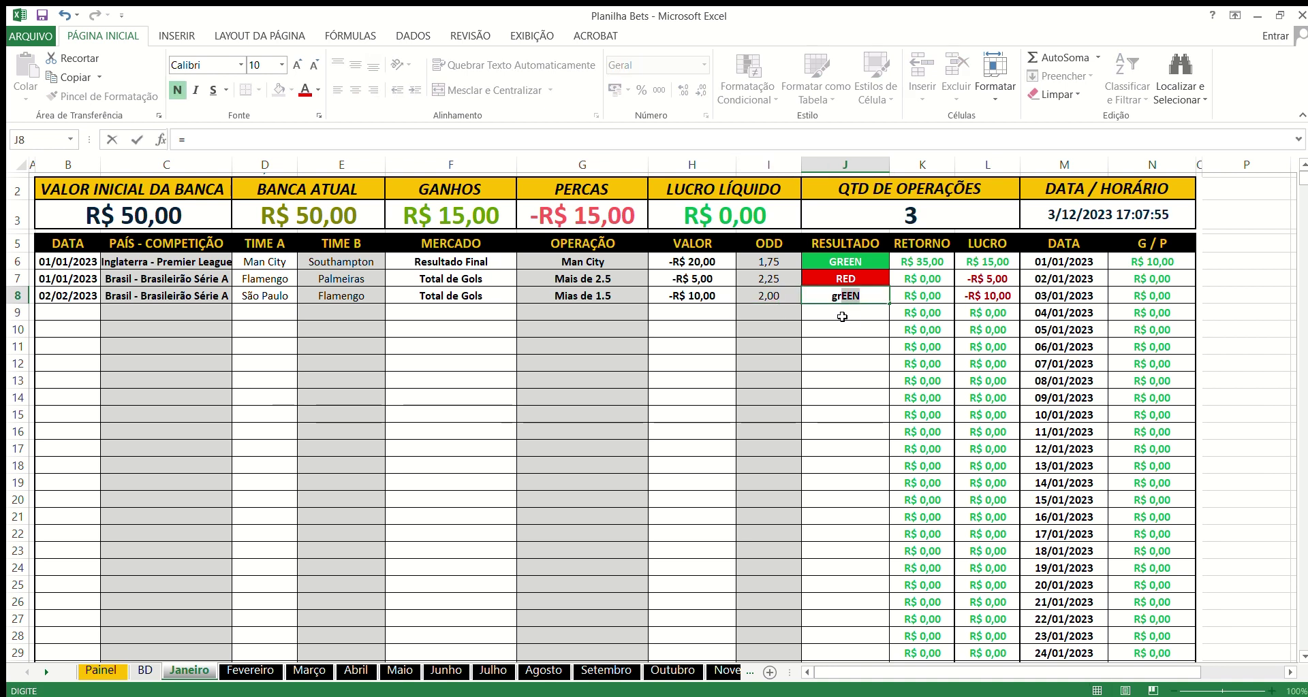
key("Return")
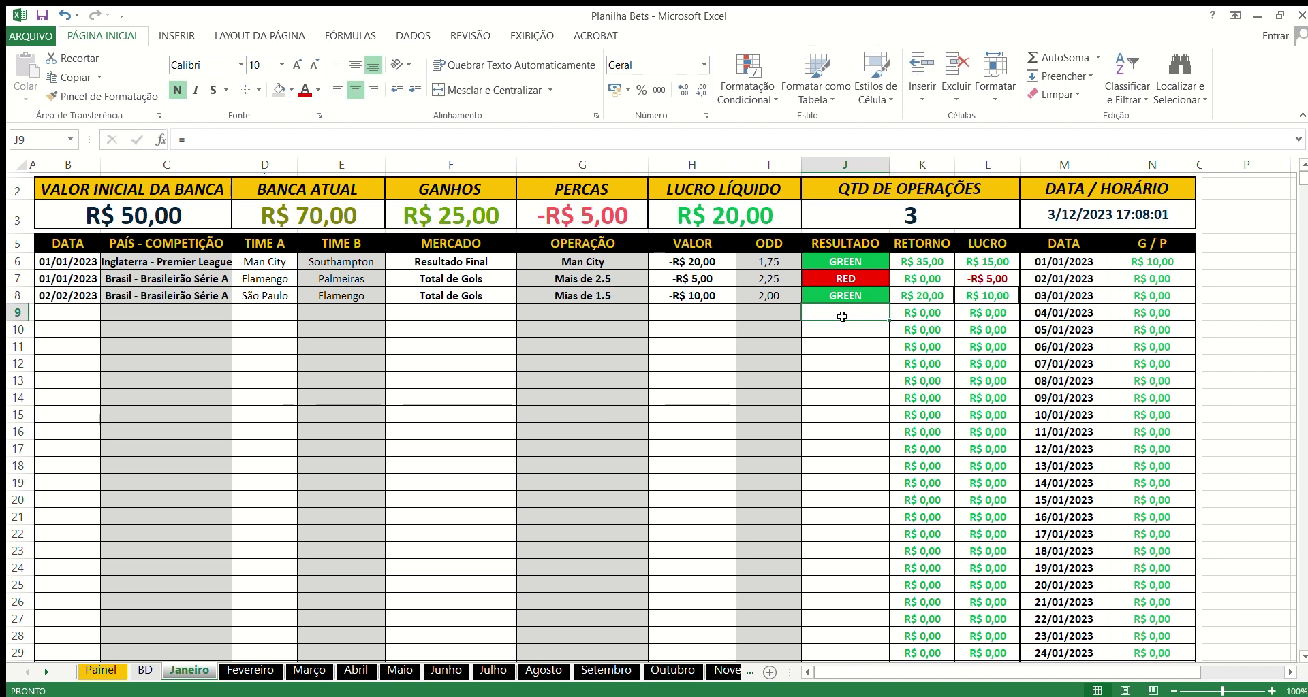
left_click(941, 302)
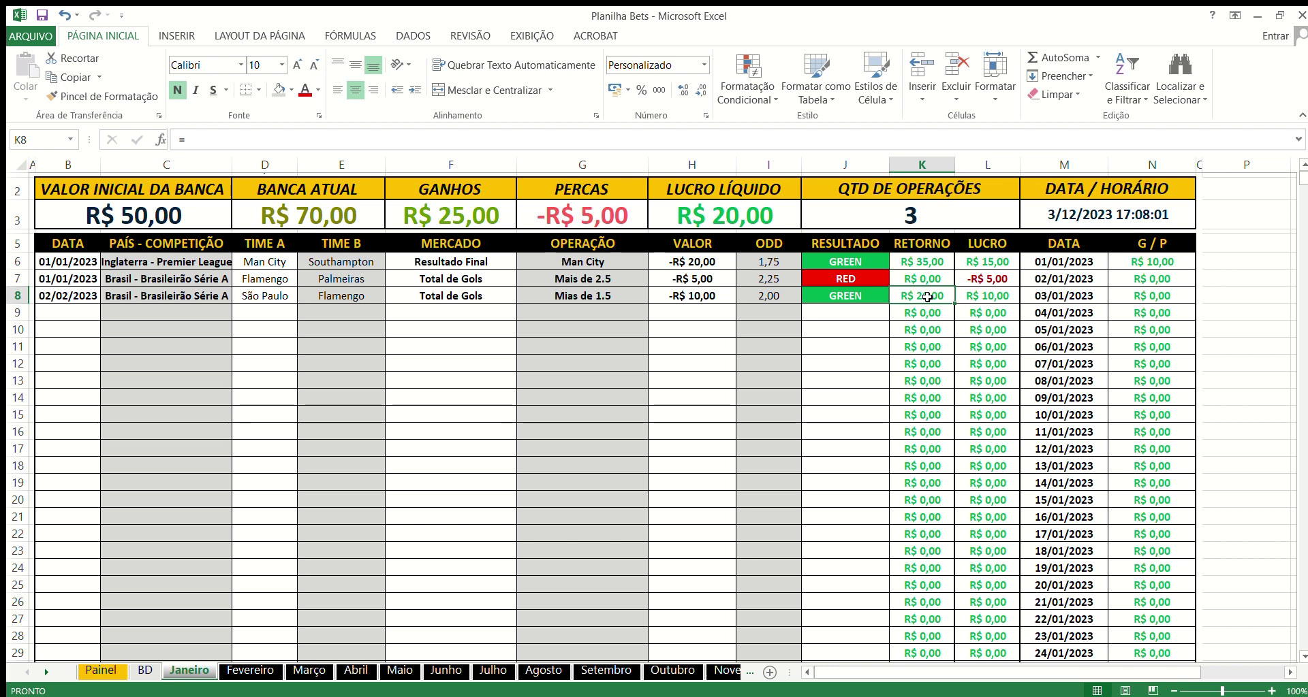
left_click(989, 297)
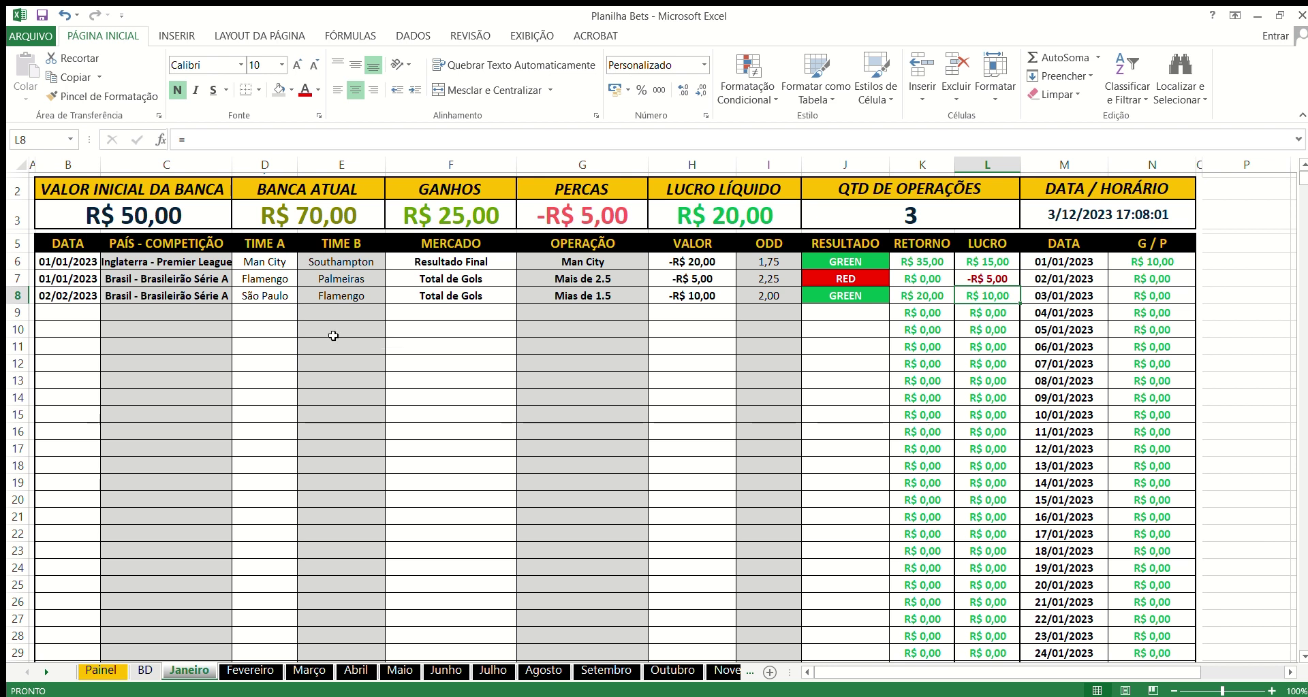
- Correct the row 8 bet's date to 02/01/2023 and check its return, profit and that day's G / P entry
left_click(66, 295)
key("F2")
key("Return")
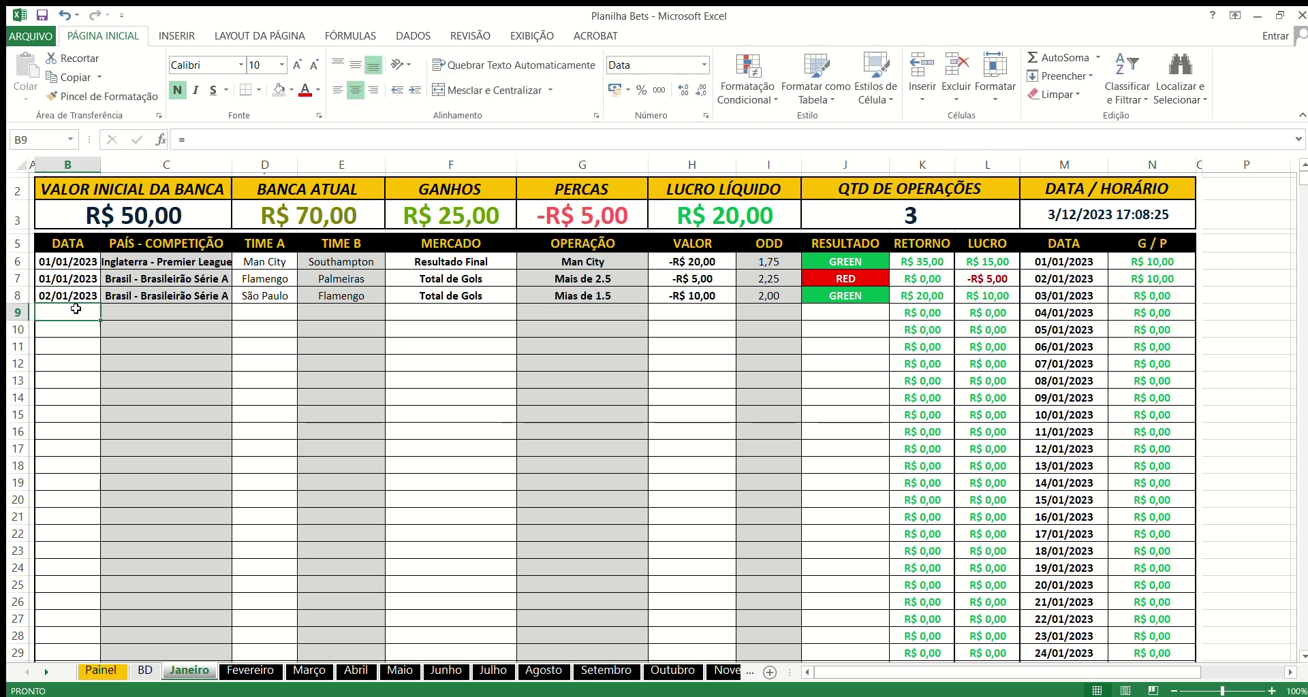
left_click(927, 300)
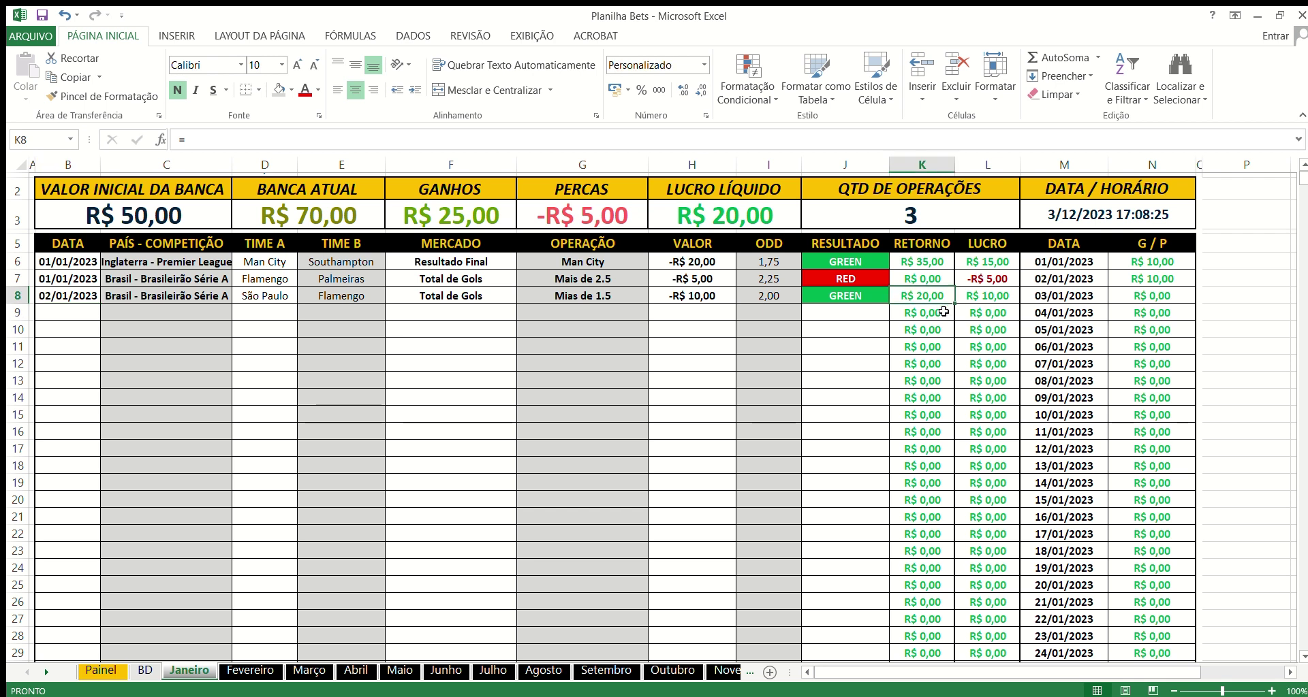
key("Right")
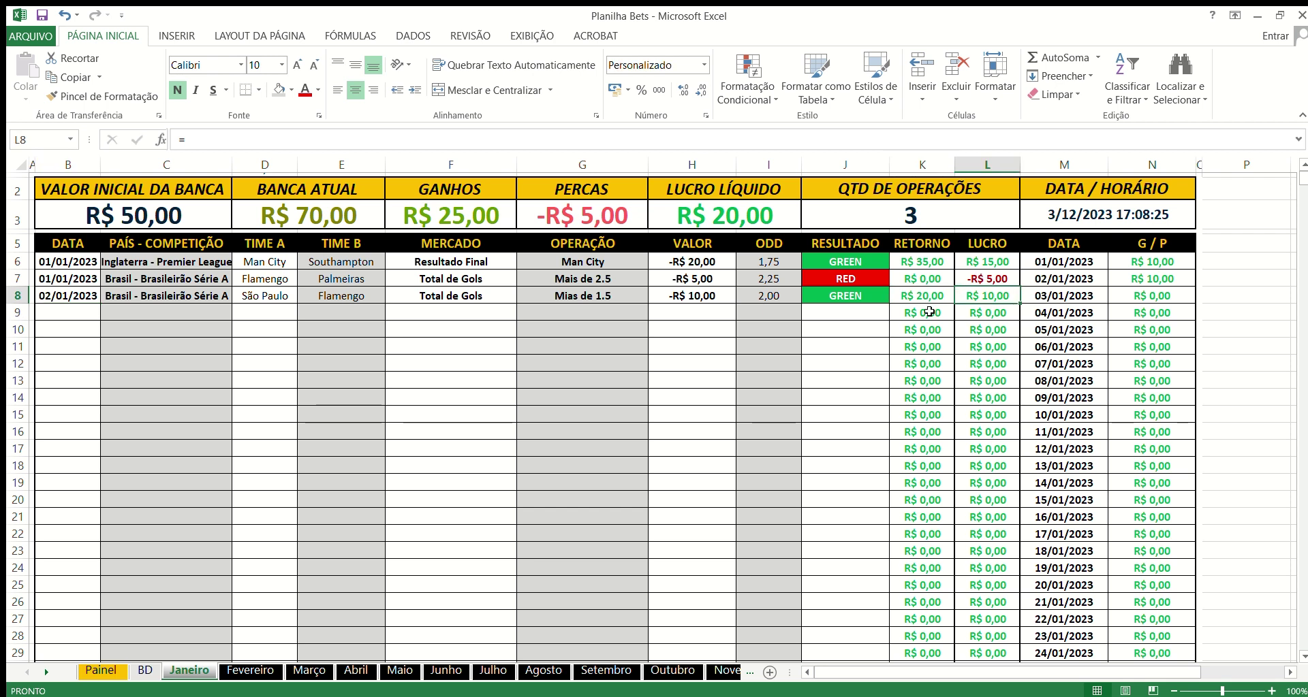
left_click(1154, 280)
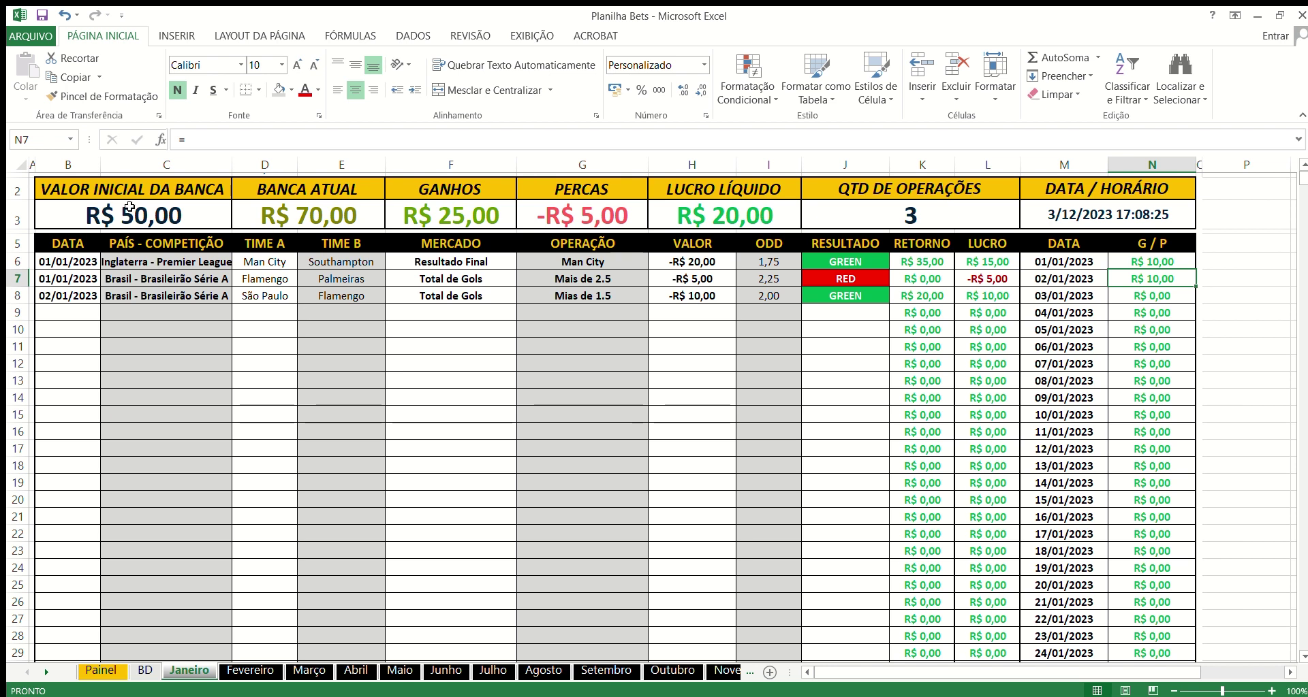
- Review Janeiro's initial bank, current bank, gains, losses and net profit totals, checking the losses against the row 7 bet's profit
left_click(153, 206)
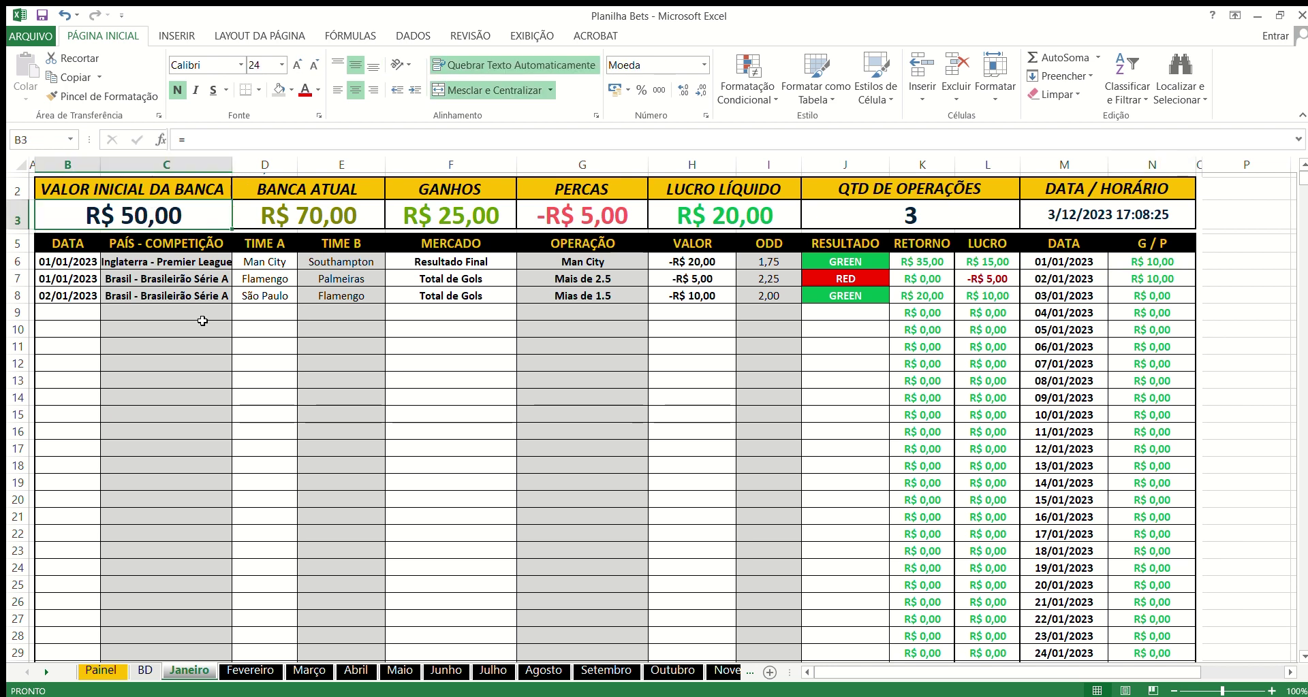
left_click(333, 216)
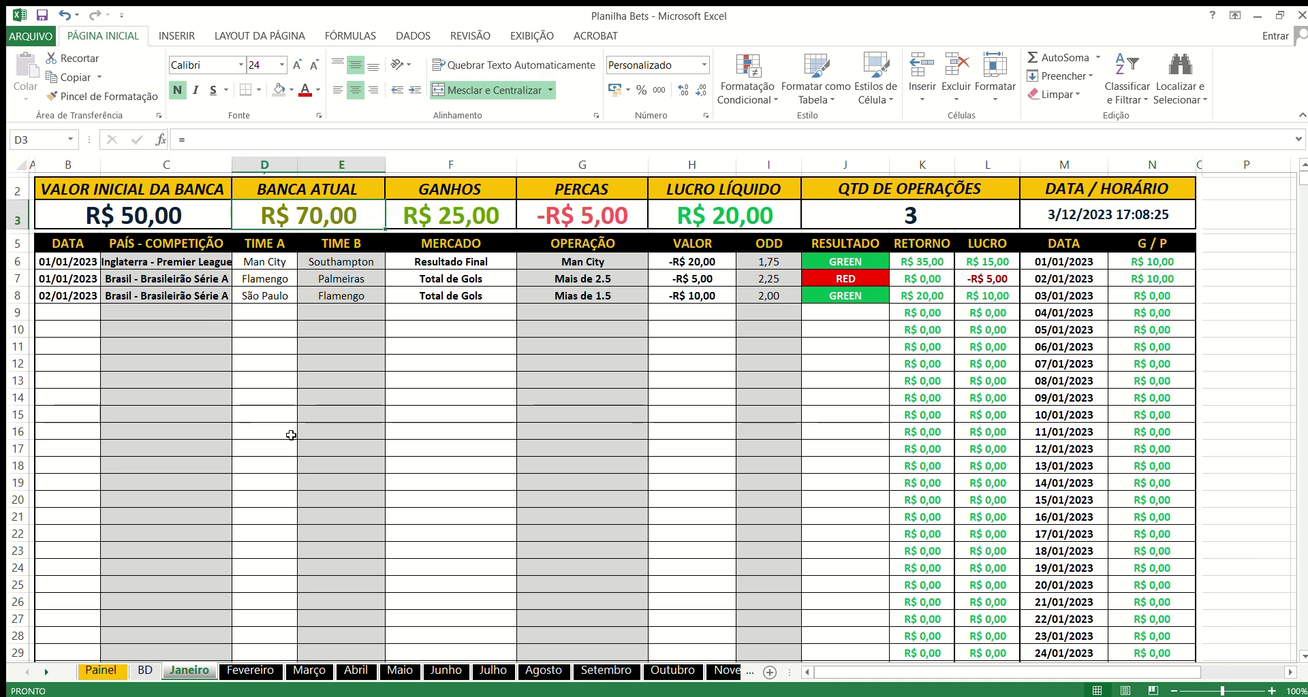
key("Right")
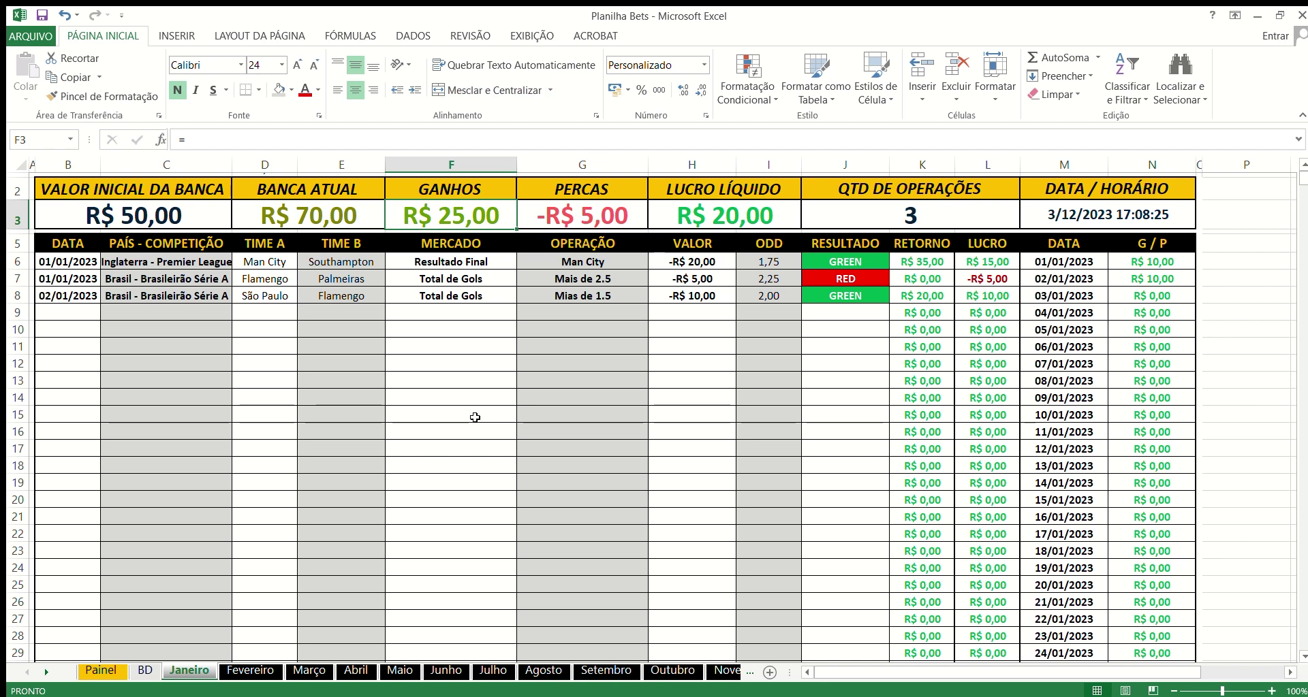
left_click(613, 216)
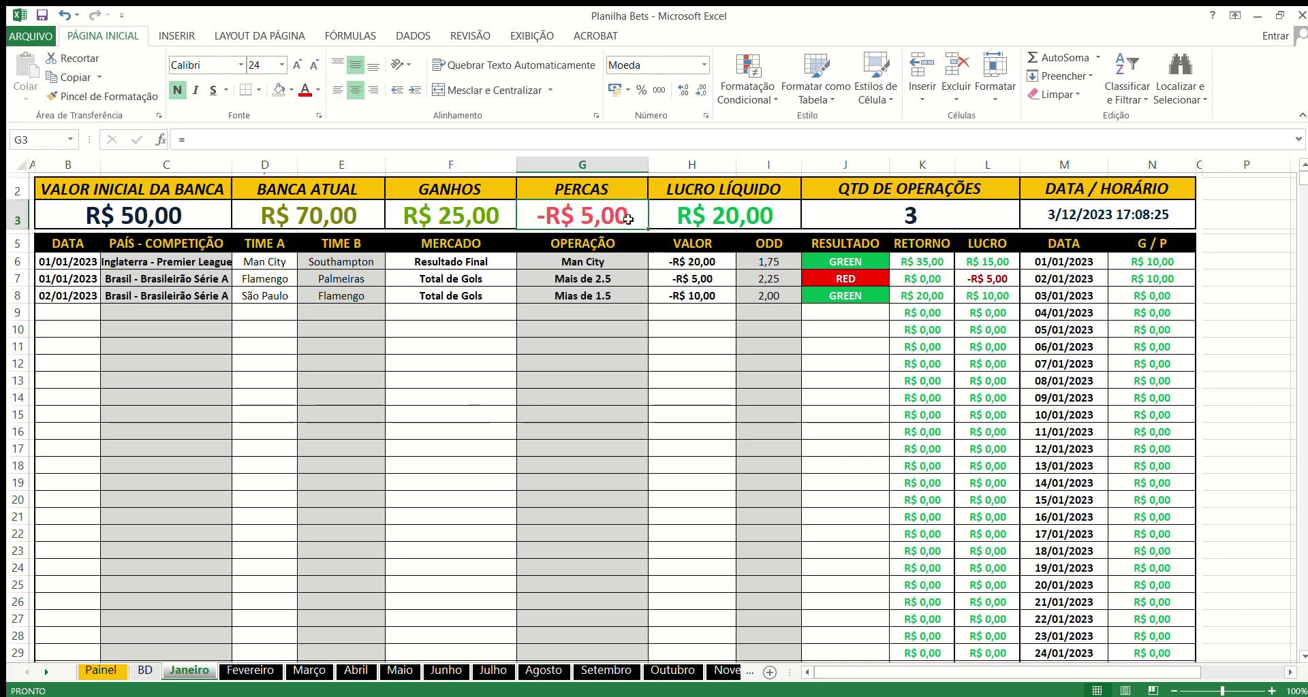
left_click(985, 279)
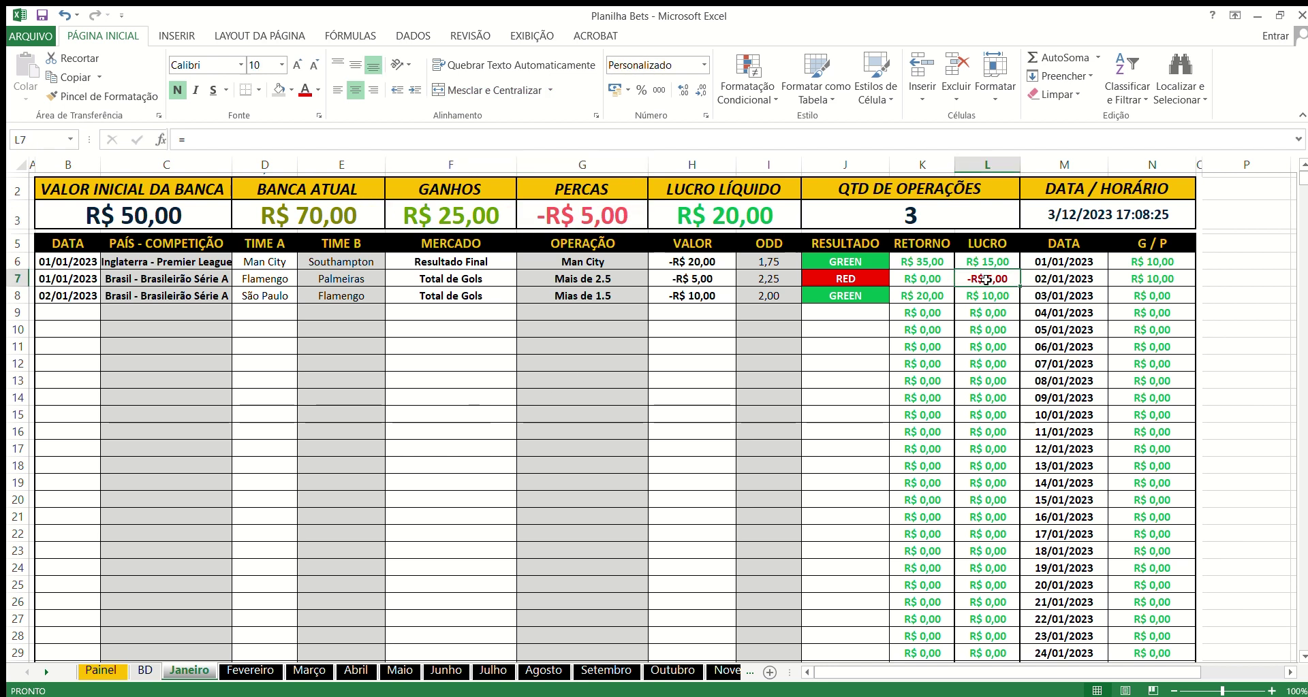
left_click(767, 212)
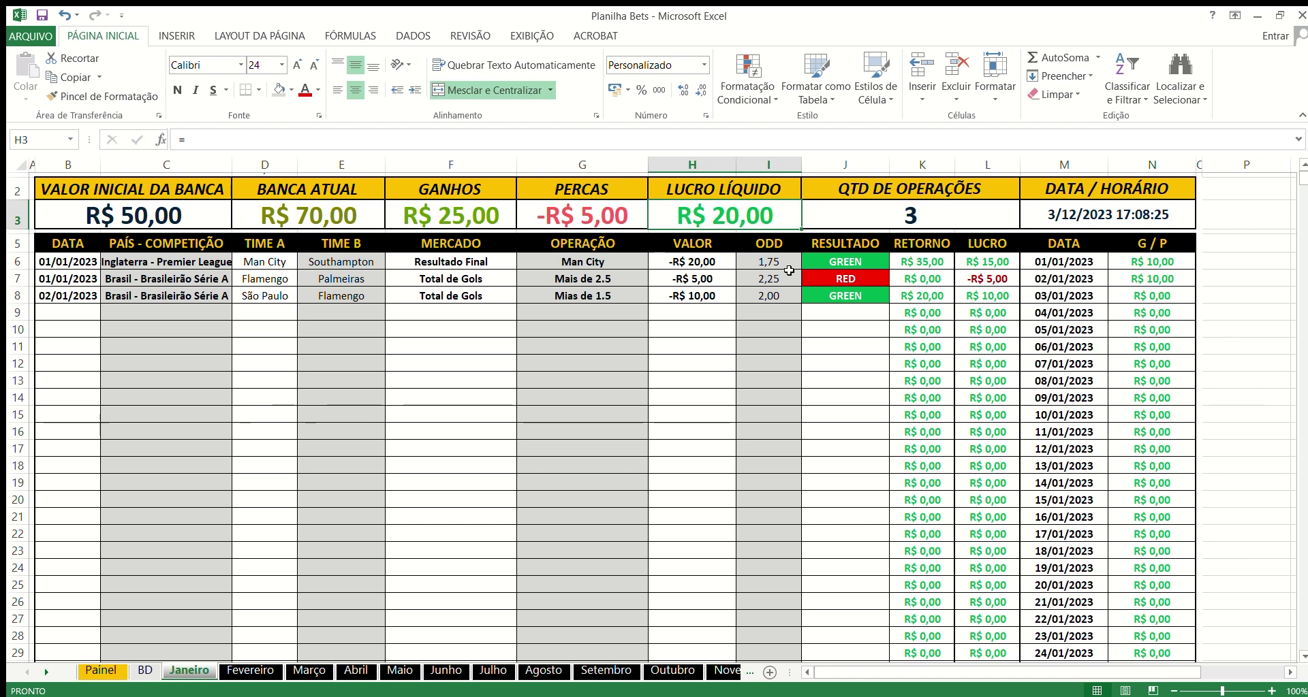
- Check the G / P entries for 01/01/2023 and 02/01/2023 and the month's total below the Janeiro daily list
left_click(1179, 263)
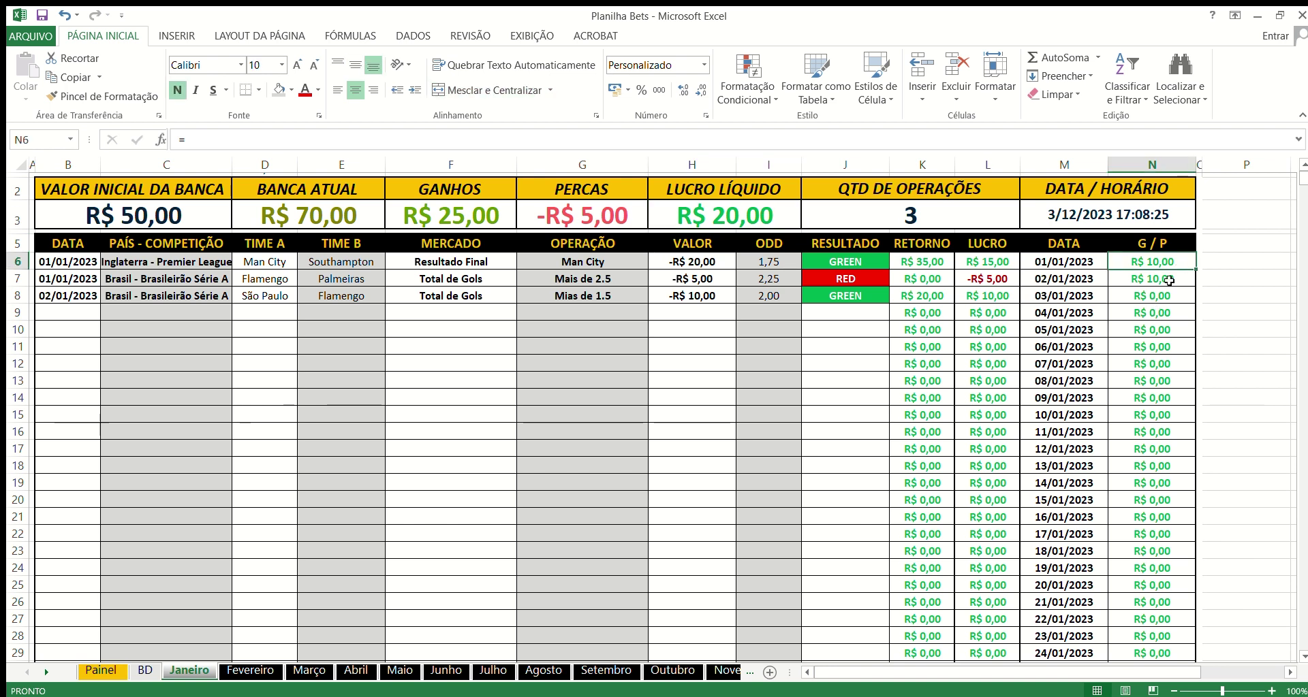
left_click(1168, 278)
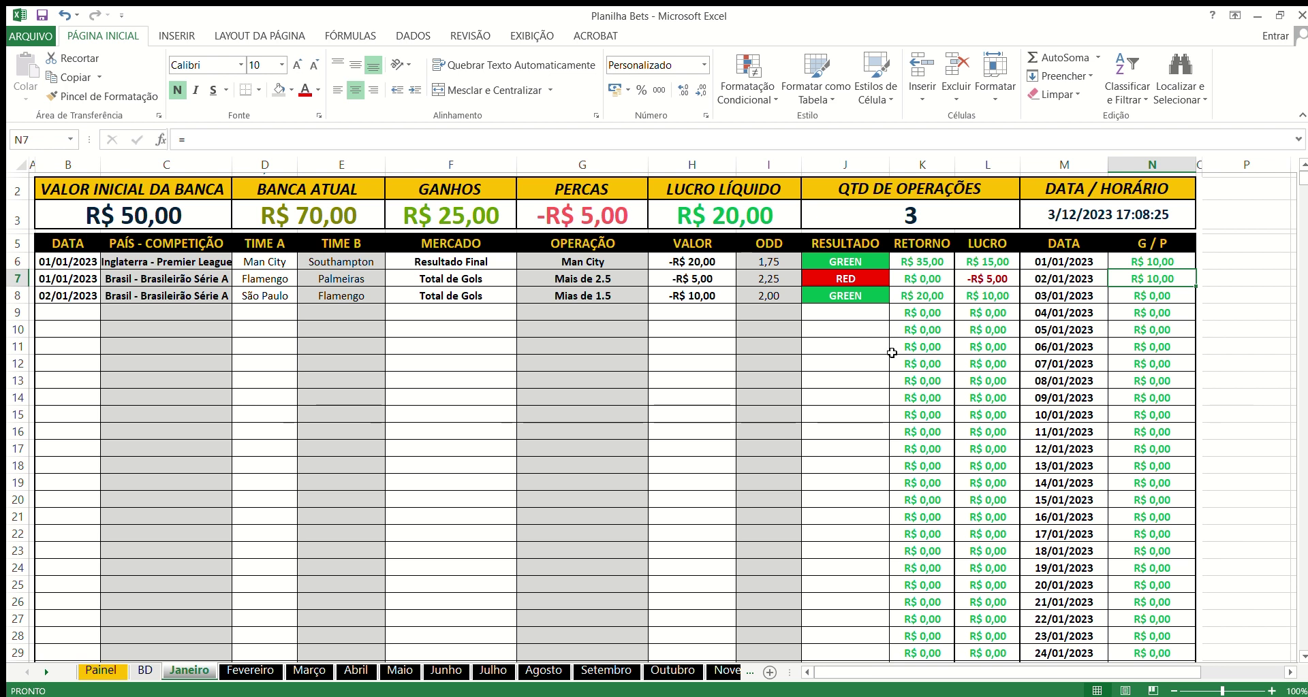
scroll(891, 352, "down", 3)
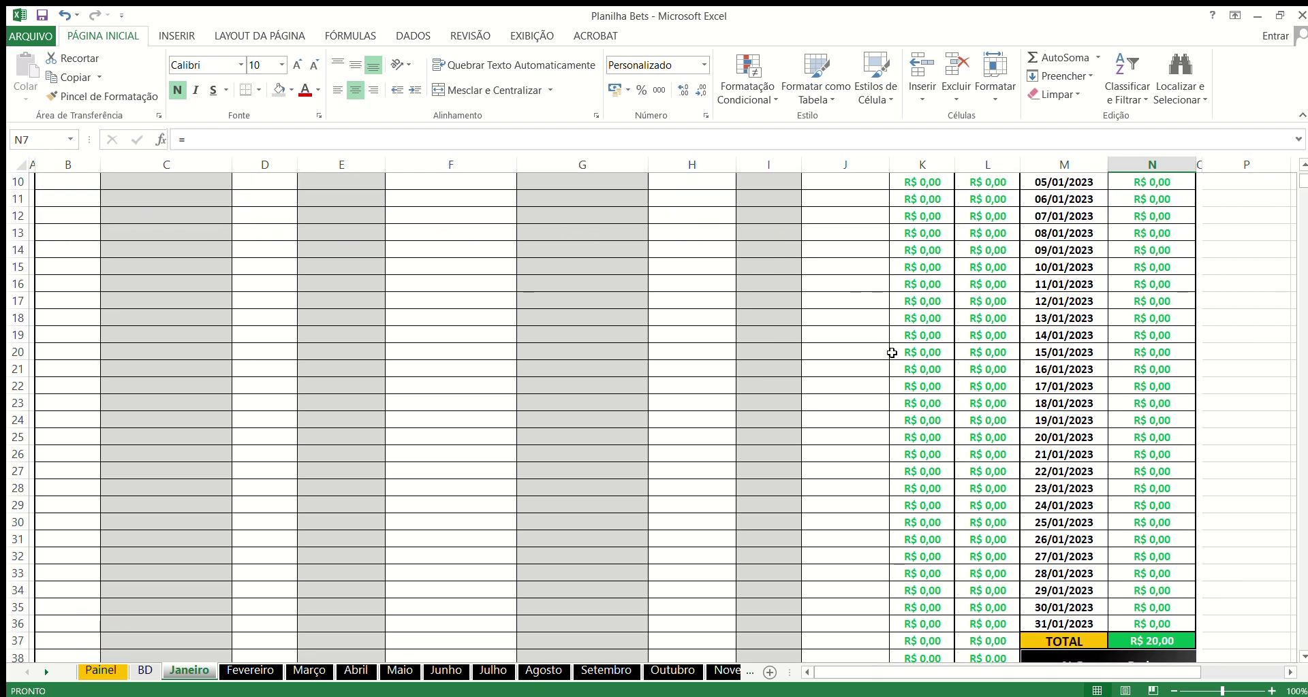
scroll(892, 352, "down", 5)
scroll(1086, 409, "down", 1)
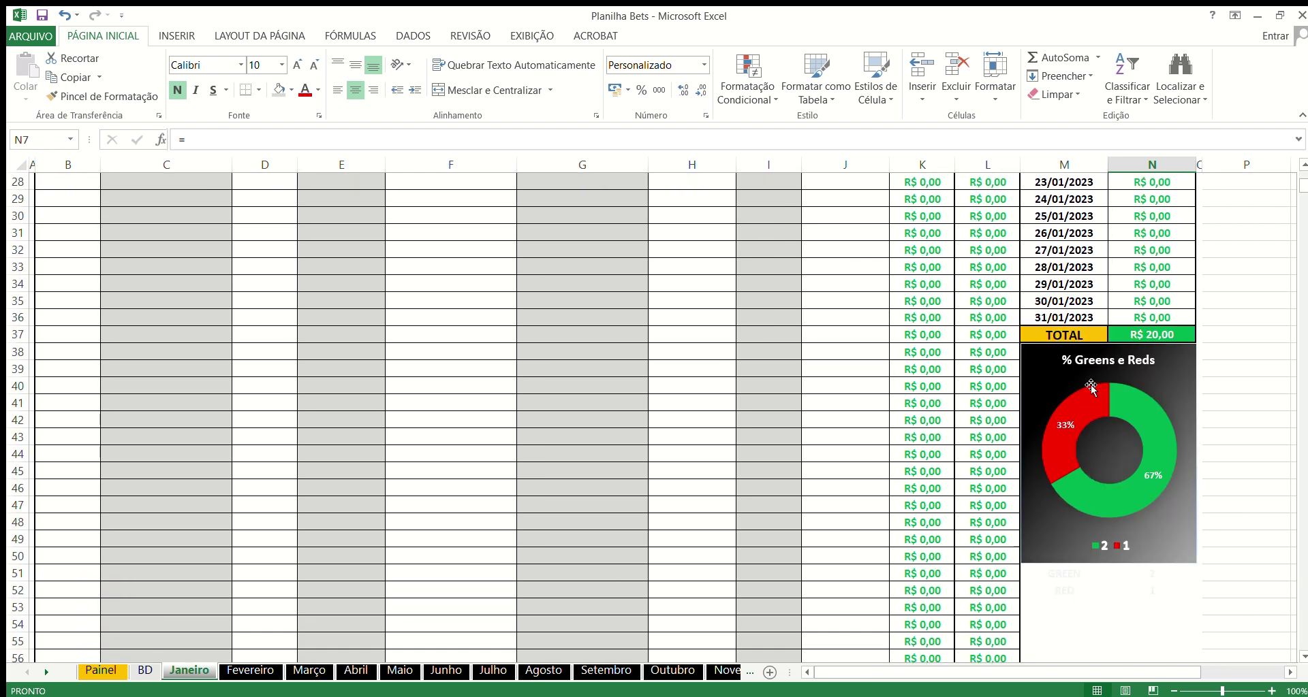
left_click(1089, 337)
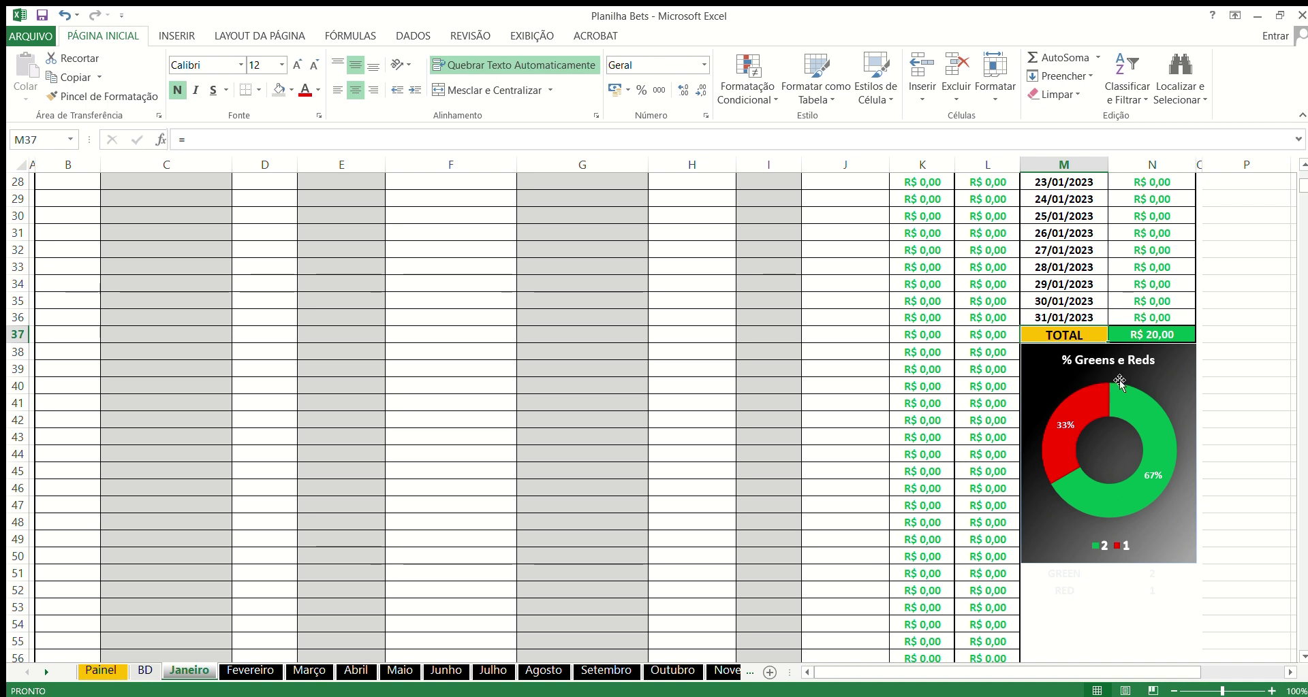
left_click(1170, 337)
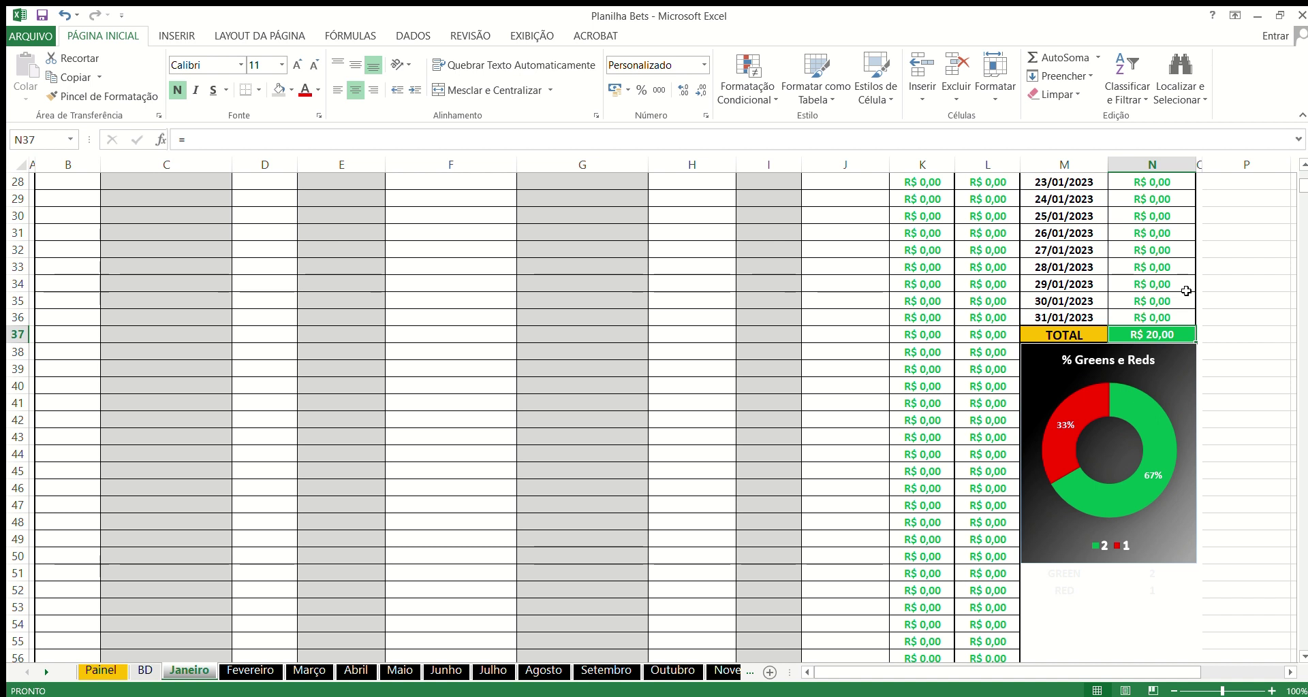
- Compare the first two daily G / P entries with Janeiro's monthly total and examine the % Greens e Reds chart
scroll(1186, 291, "up", 9)
left_click(1162, 263)
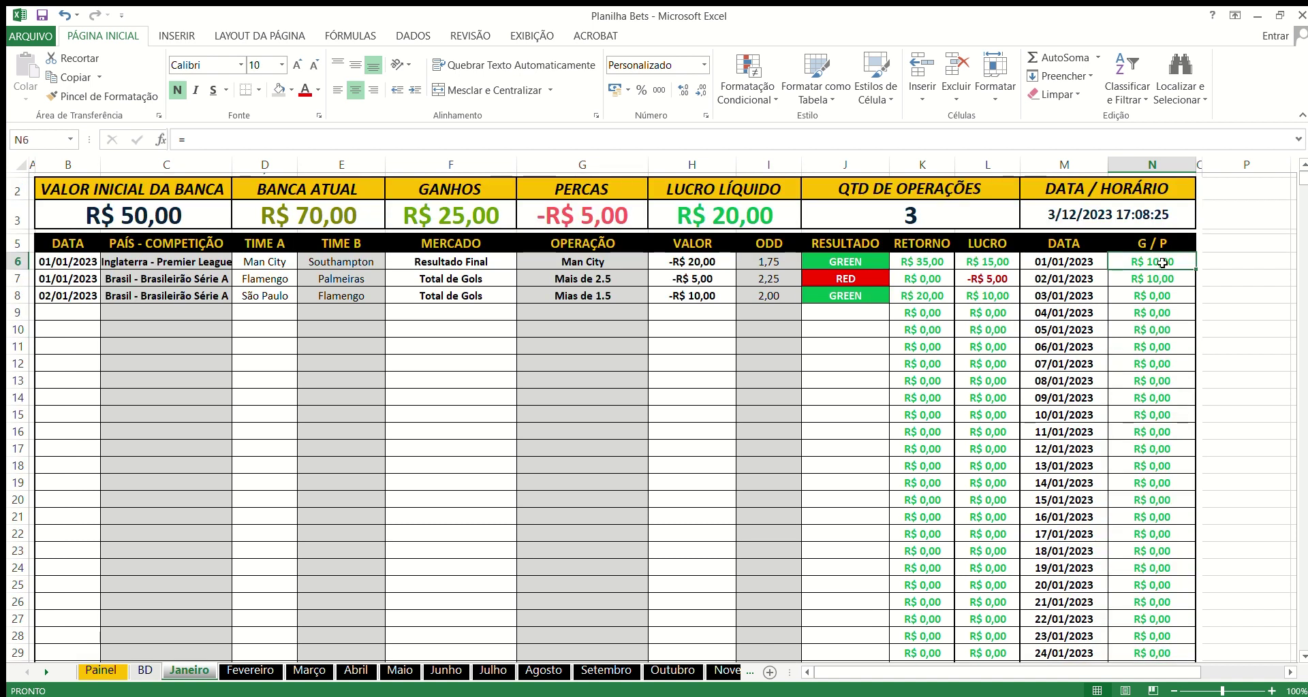
left_click(1171, 286)
scroll(1171, 286, "down", 7)
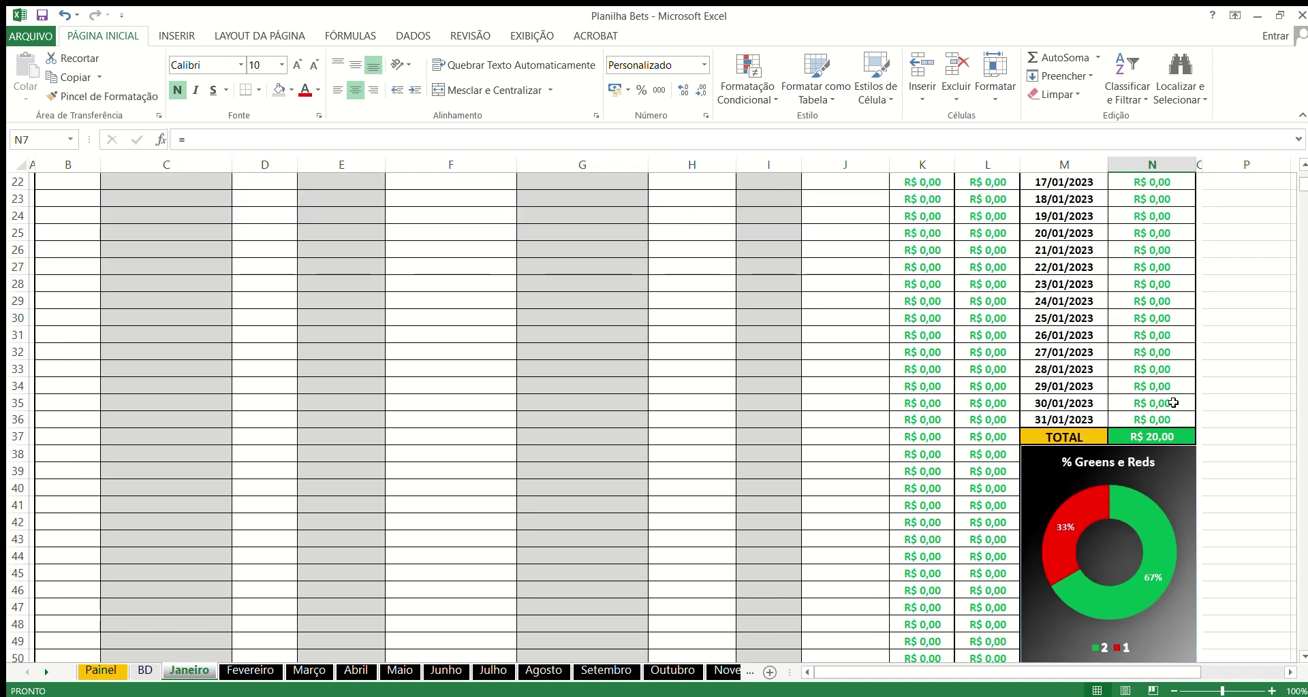
scroll(1163, 393, "down", 2)
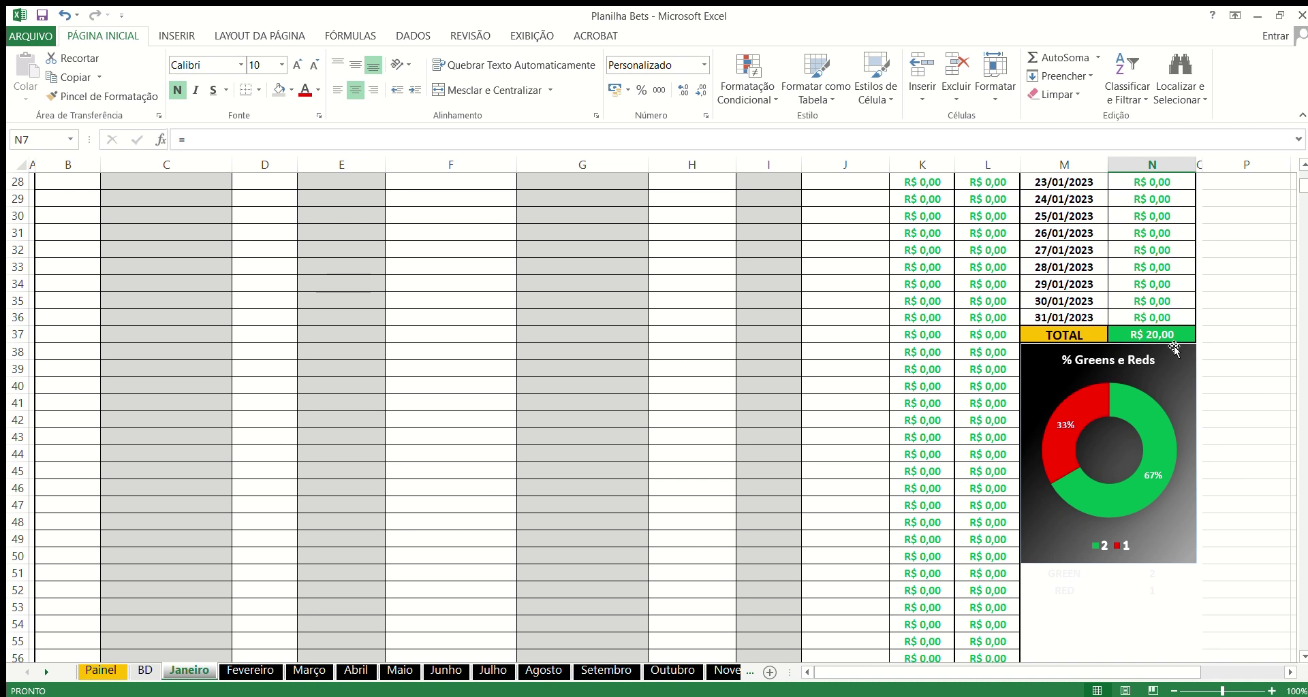
scroll(1170, 336, "down", 1)
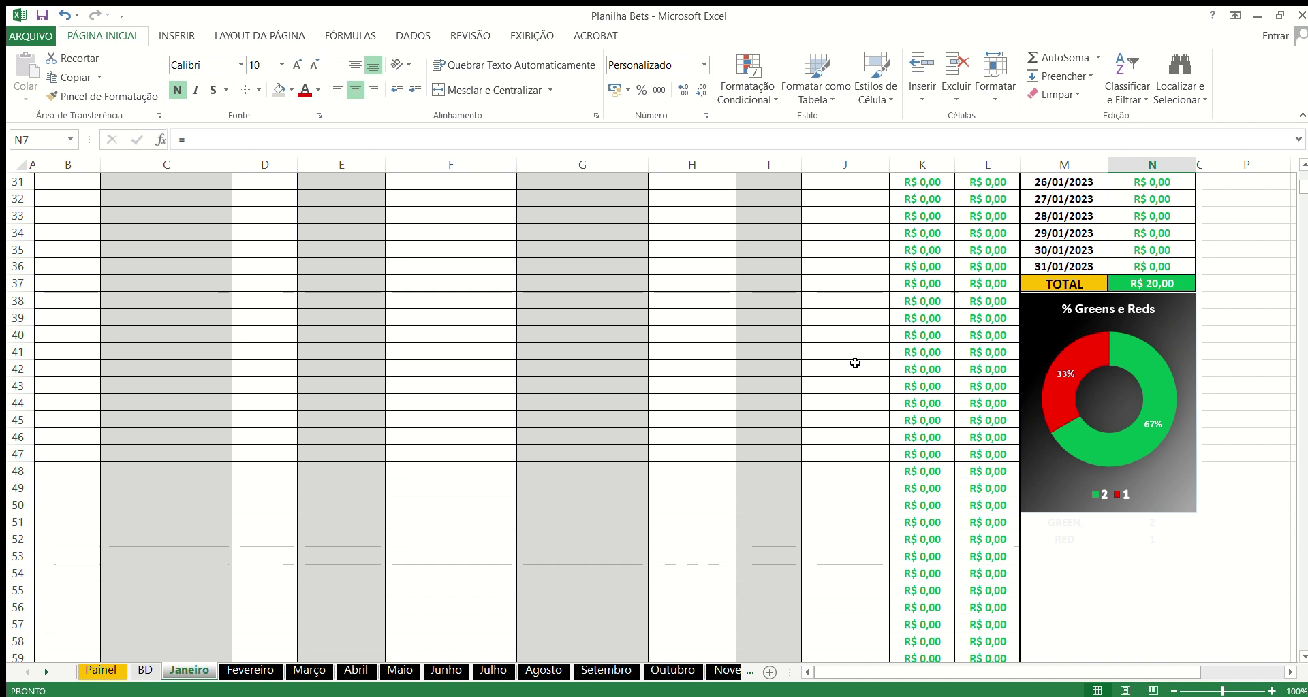
scroll(855, 363, "up", 6)
scroll(855, 363, "down", 6)
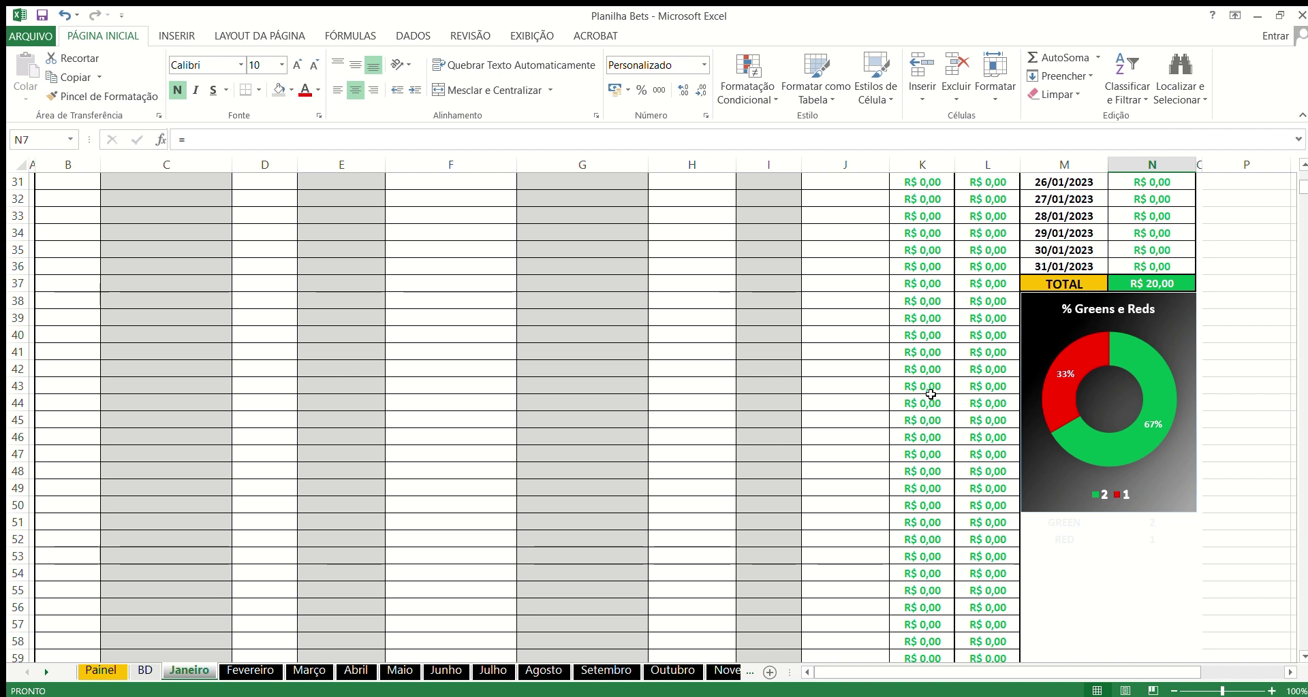
scroll(931, 394, "up", 10)
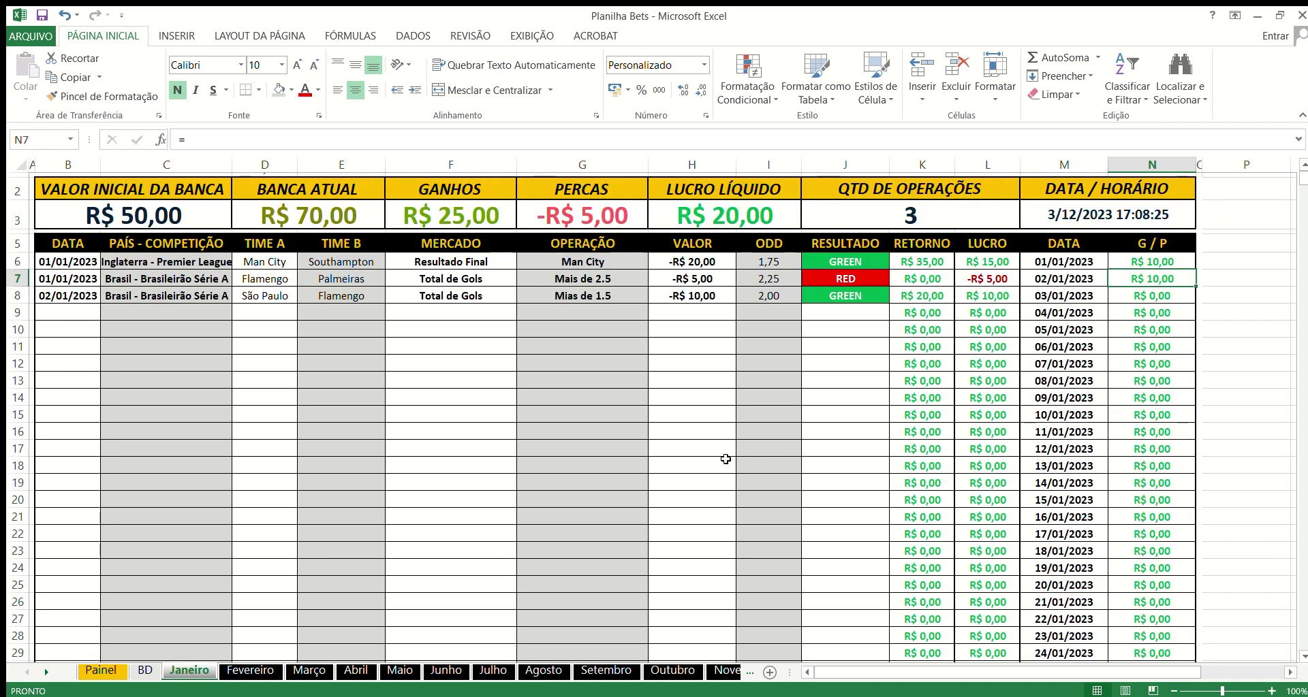
scroll(695, 502, "down", 3)
scroll(697, 504, "up", 3)
scroll(776, 579, "down", 8)
scroll(885, 477, "up", 8)
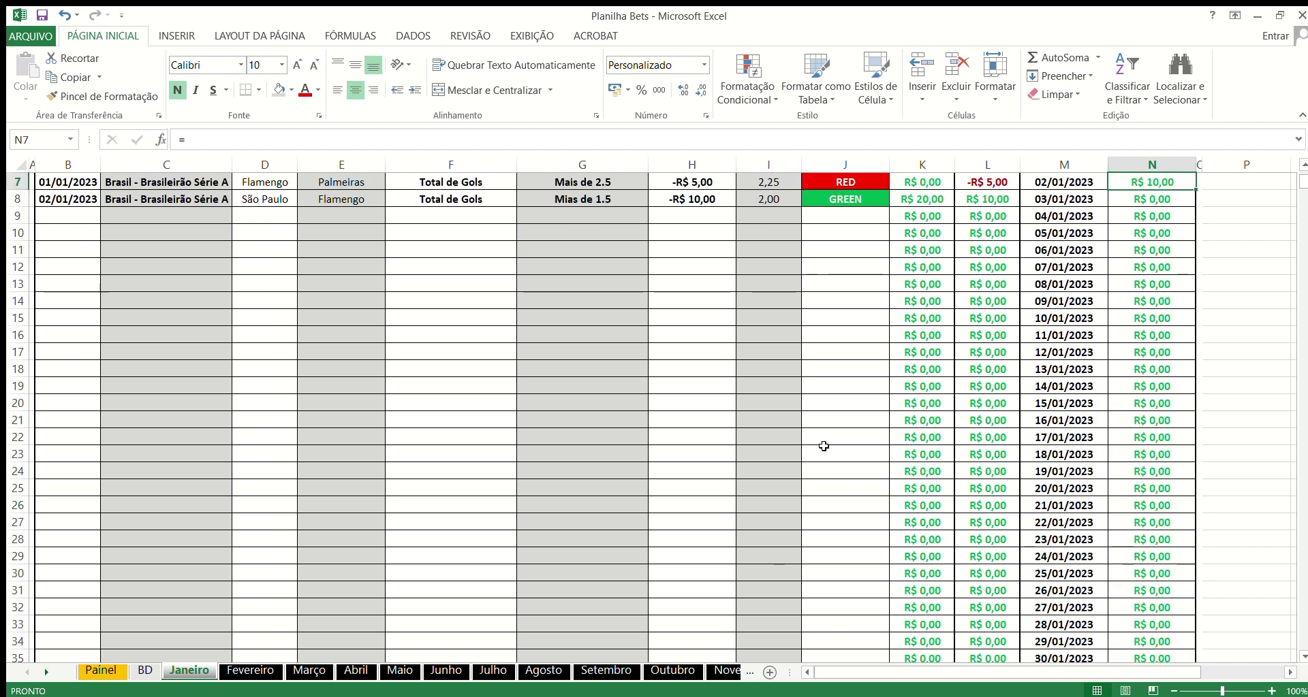
- Open the Painel sheet and examine Janeiro's bar in the Liquidez chart and the annual greens and reds chart
left_click(102, 671)
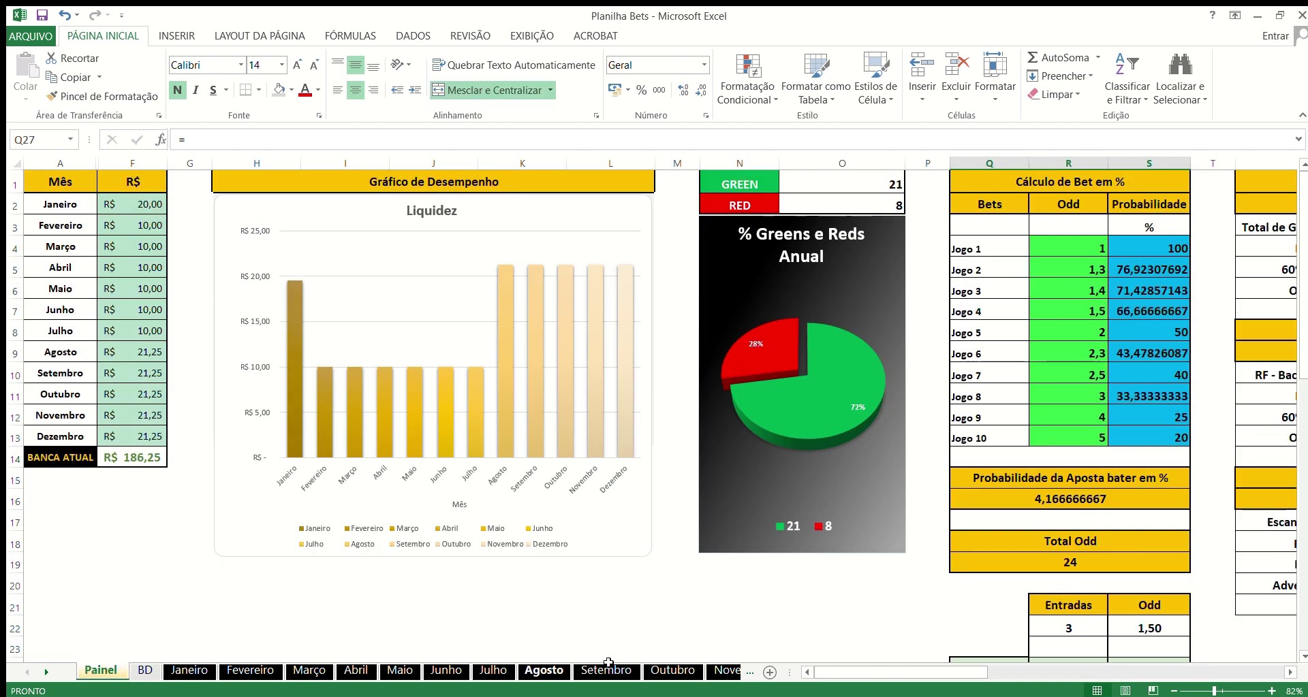
left_click(291, 337)
left_click(336, 292)
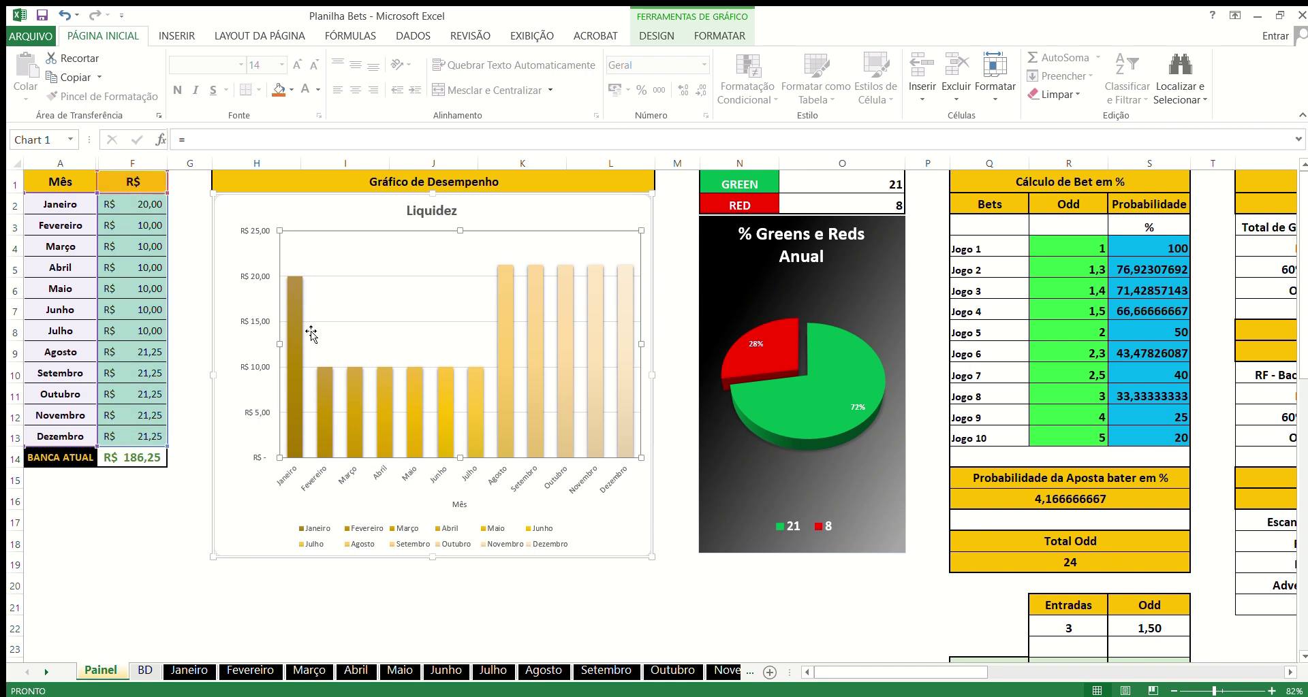
left_click(202, 247)
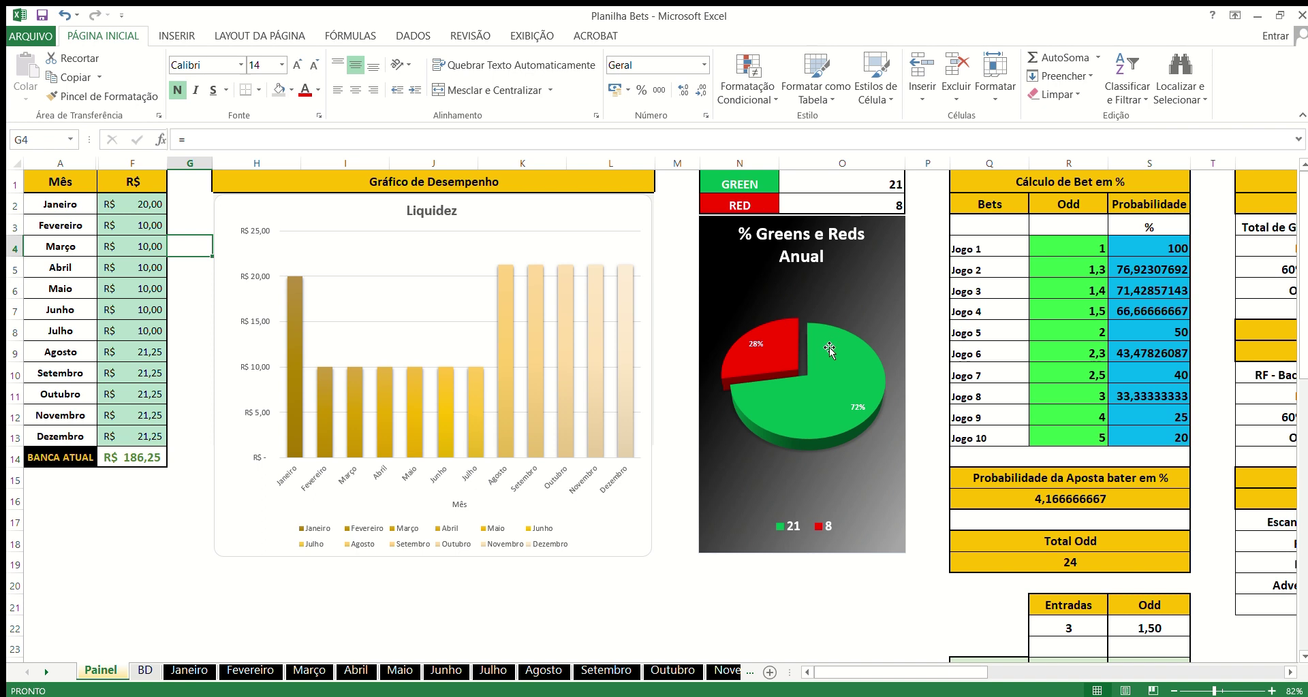
- View Janeiro's % Greens e Reds chart and return to the Painel sheet to compare it with the annual one
left_click(189, 673)
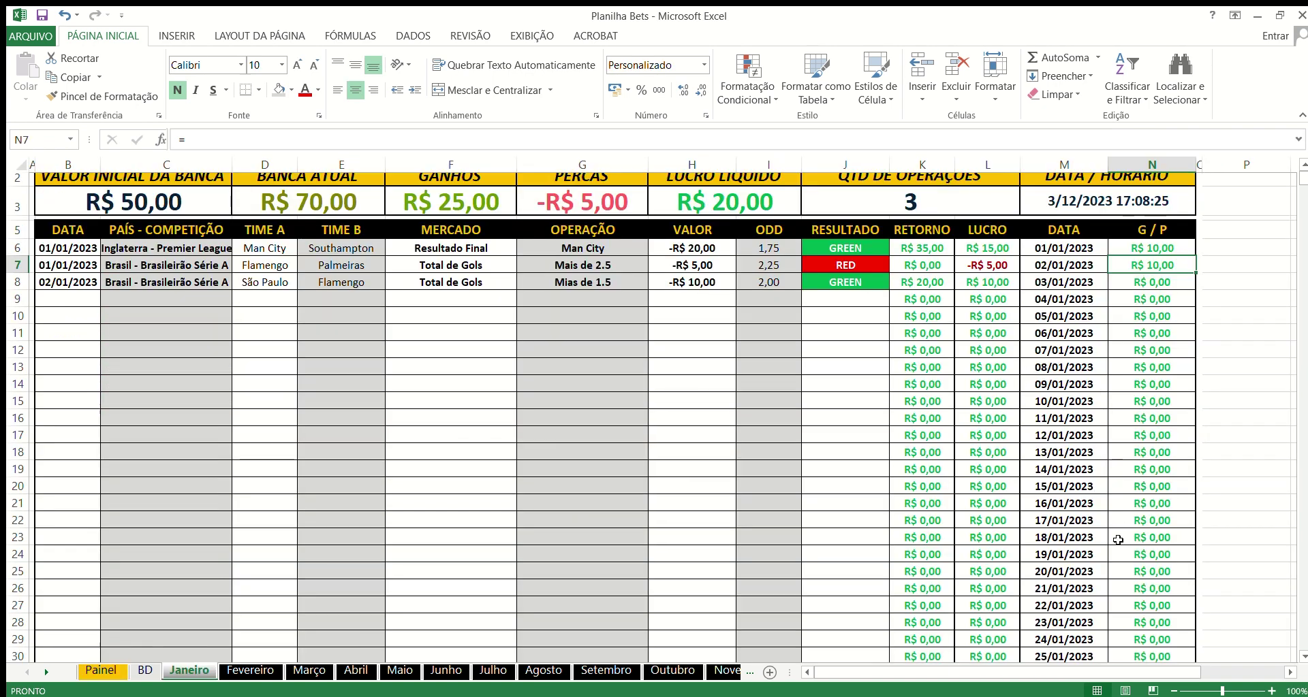
scroll(1117, 540, "down", 10)
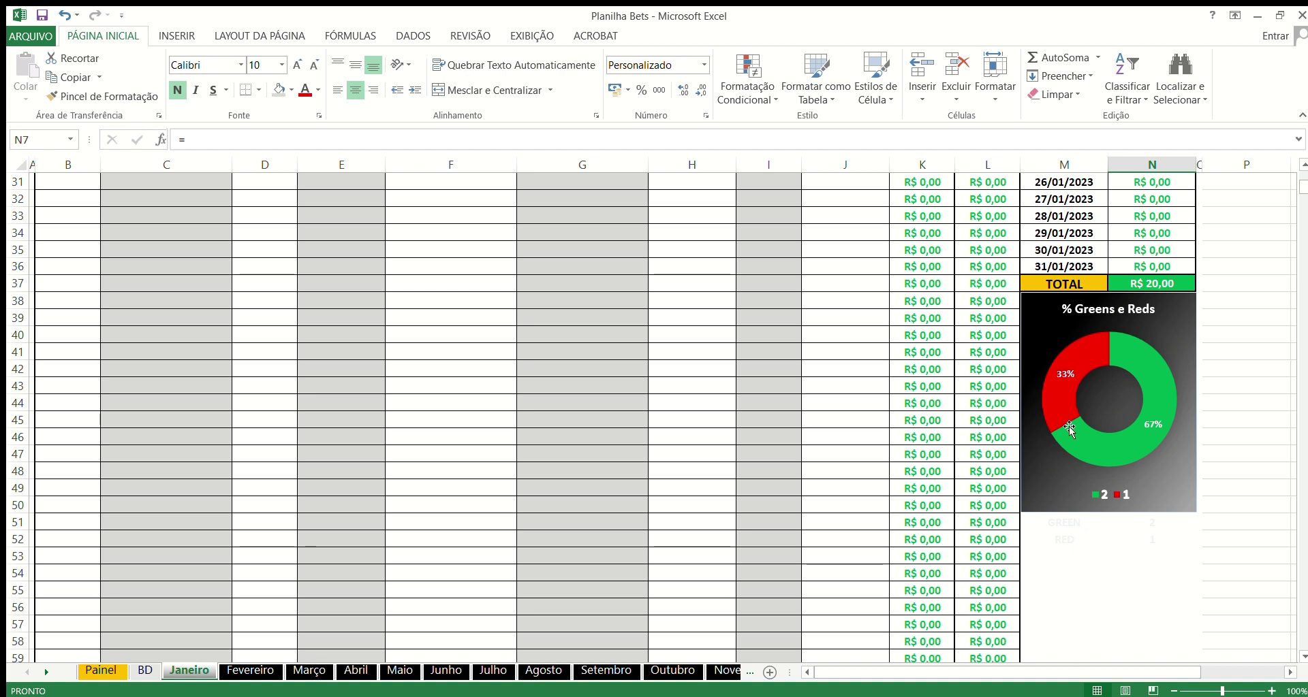
scroll(1096, 382, "up", 10)
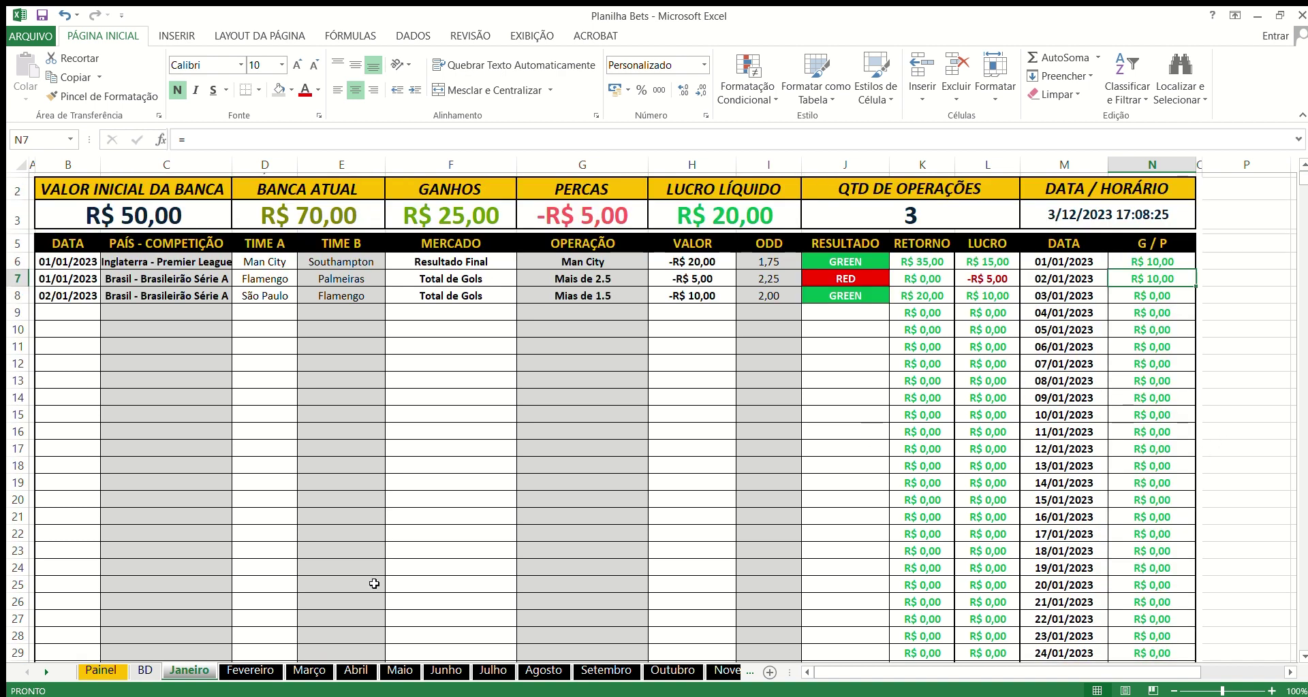
left_click(101, 671)
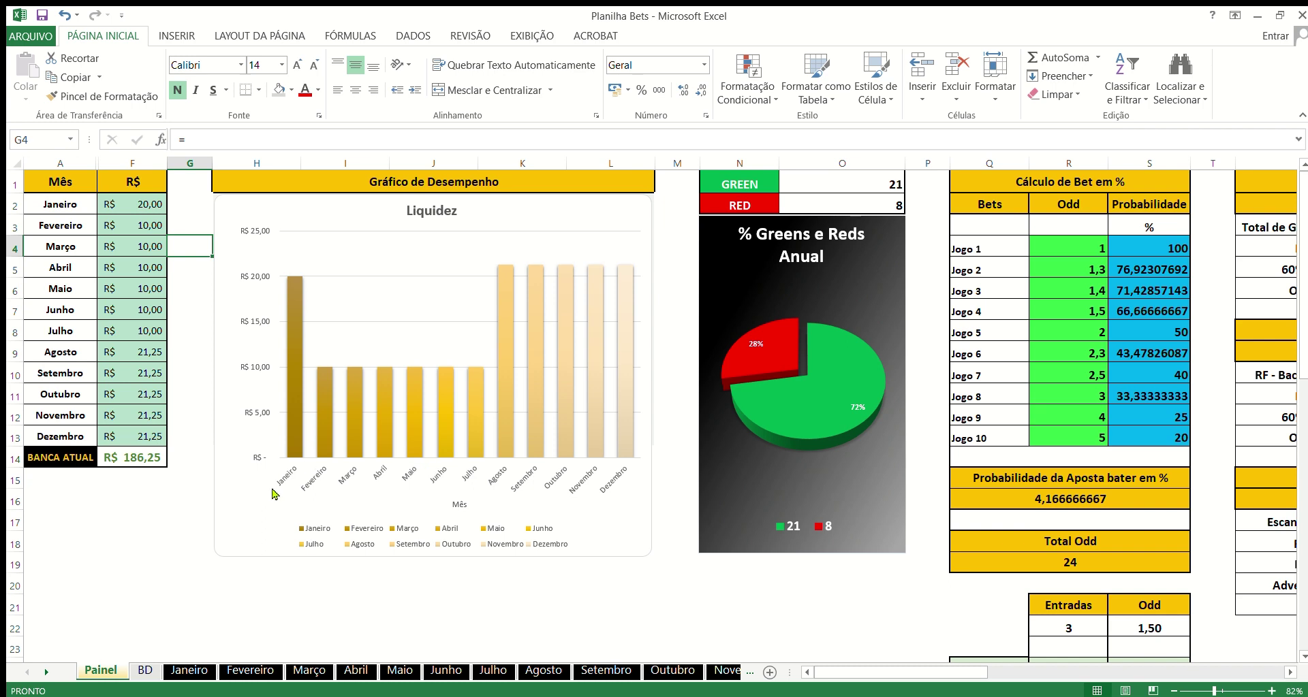
- Compare the Janeiro and Fevereiro sheets' layout, dates and summary totals by alternating between them
left_click(189, 671)
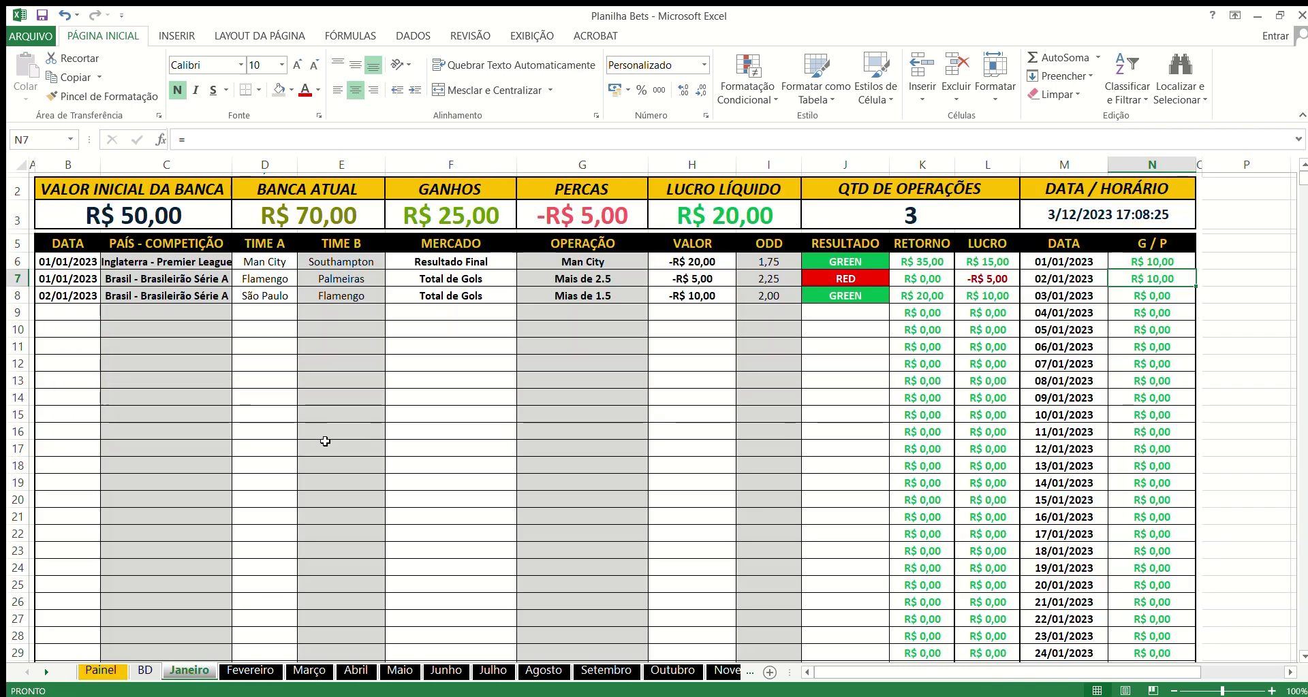
left_click(252, 671)
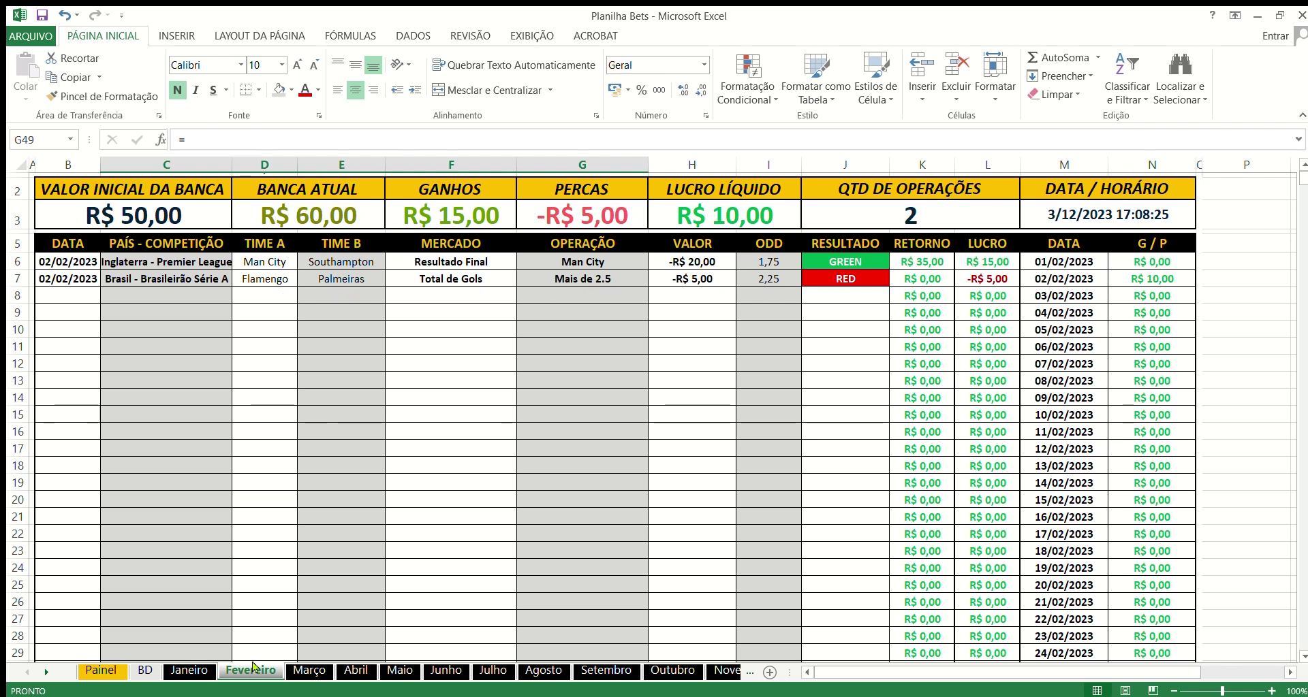
left_click(211, 673)
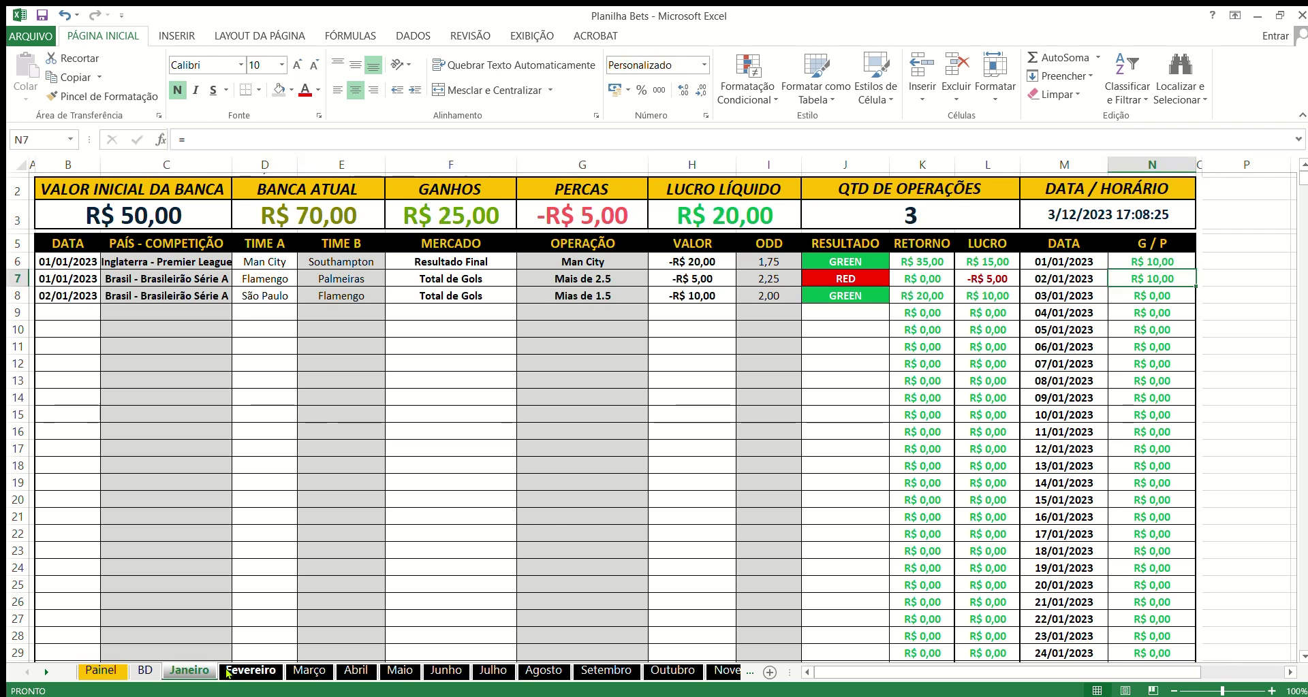
left_click(228, 673)
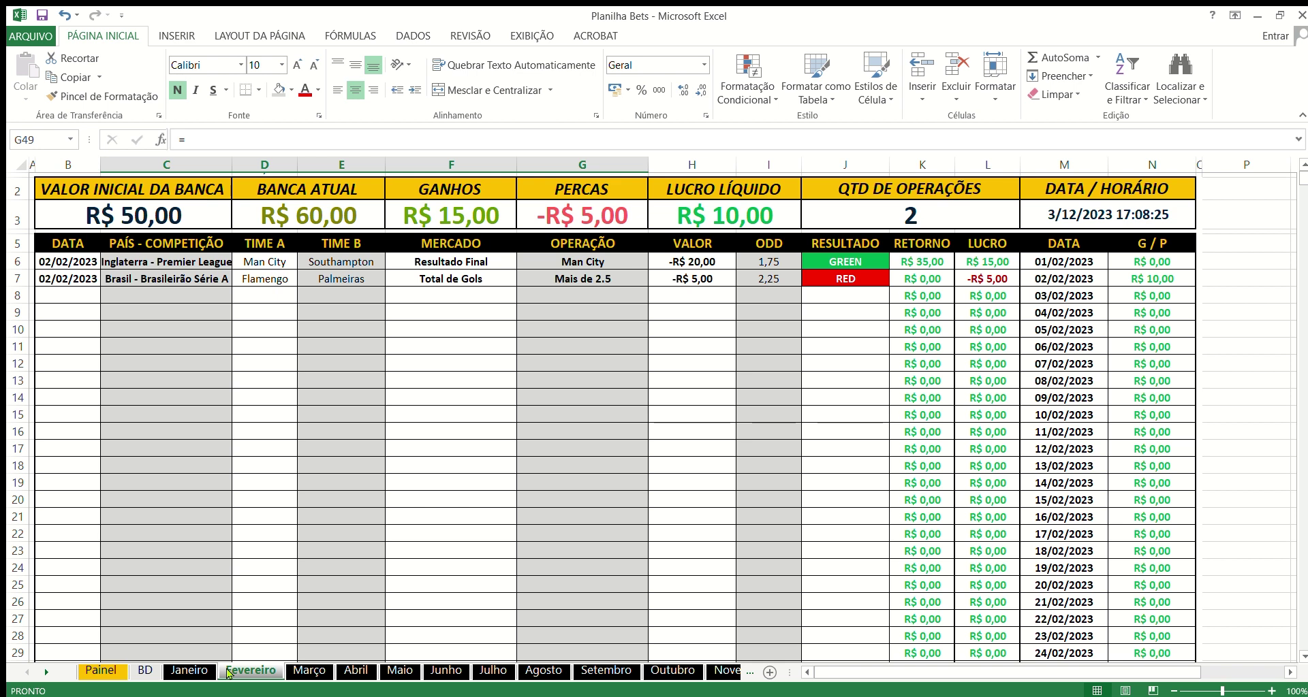
left_click(189, 673)
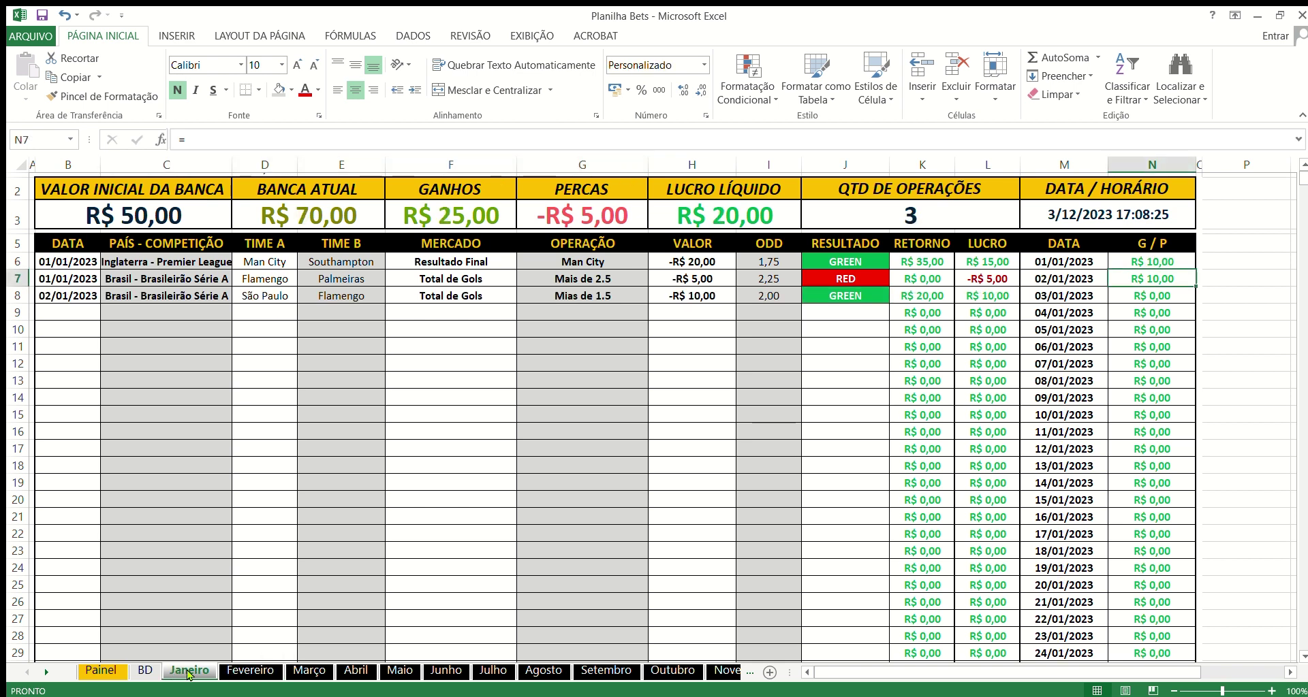
left_click(228, 673)
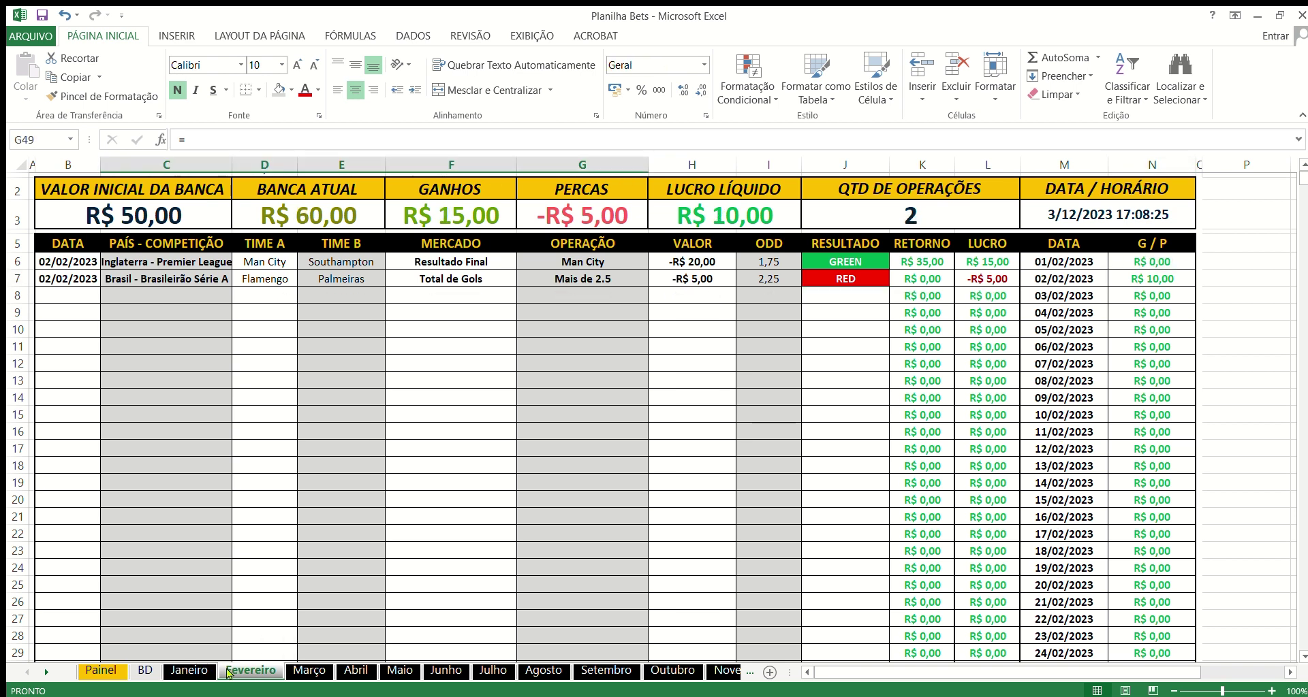
left_click(207, 673)
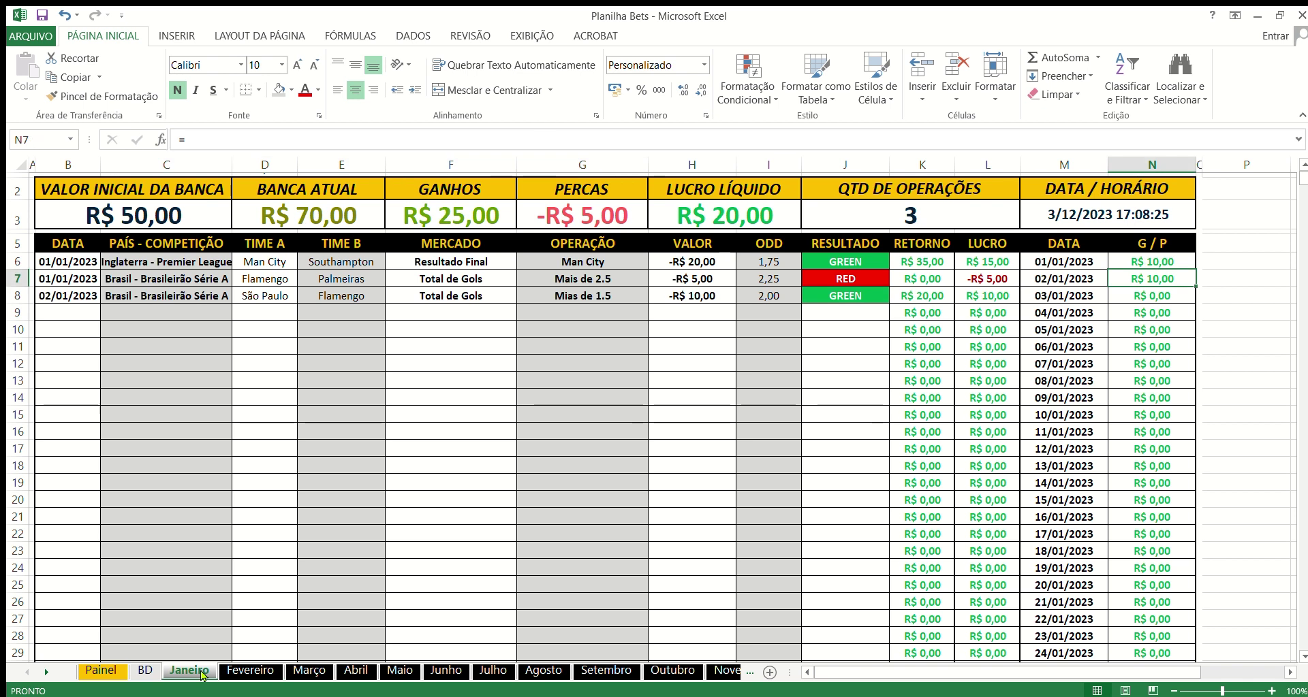
- Open the Fevereiro sheet and review its summary header from the initial bank value to the date and time
left_click(237, 673)
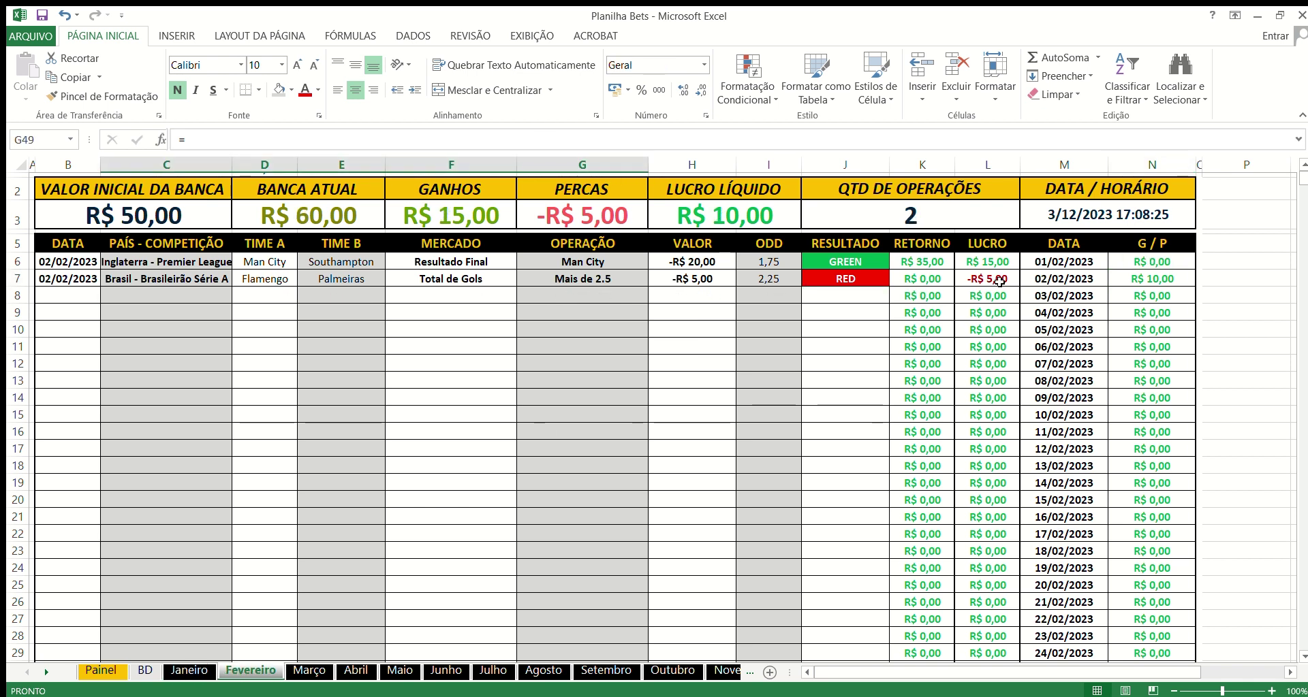
left_click(1066, 199)
left_click(106, 191)
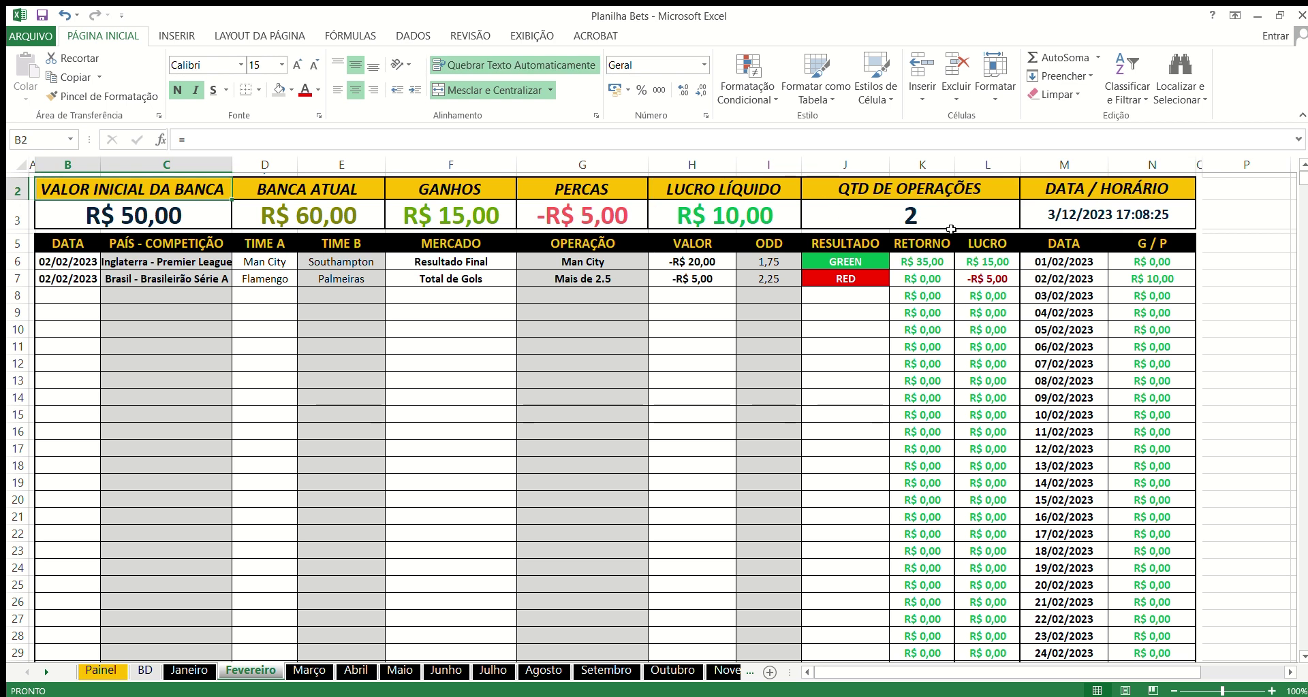
- Review Fevereiro's daily results, monthly total and % Greens e Reds chart, then return to the bet entries
scroll(569, 441, "down", 4)
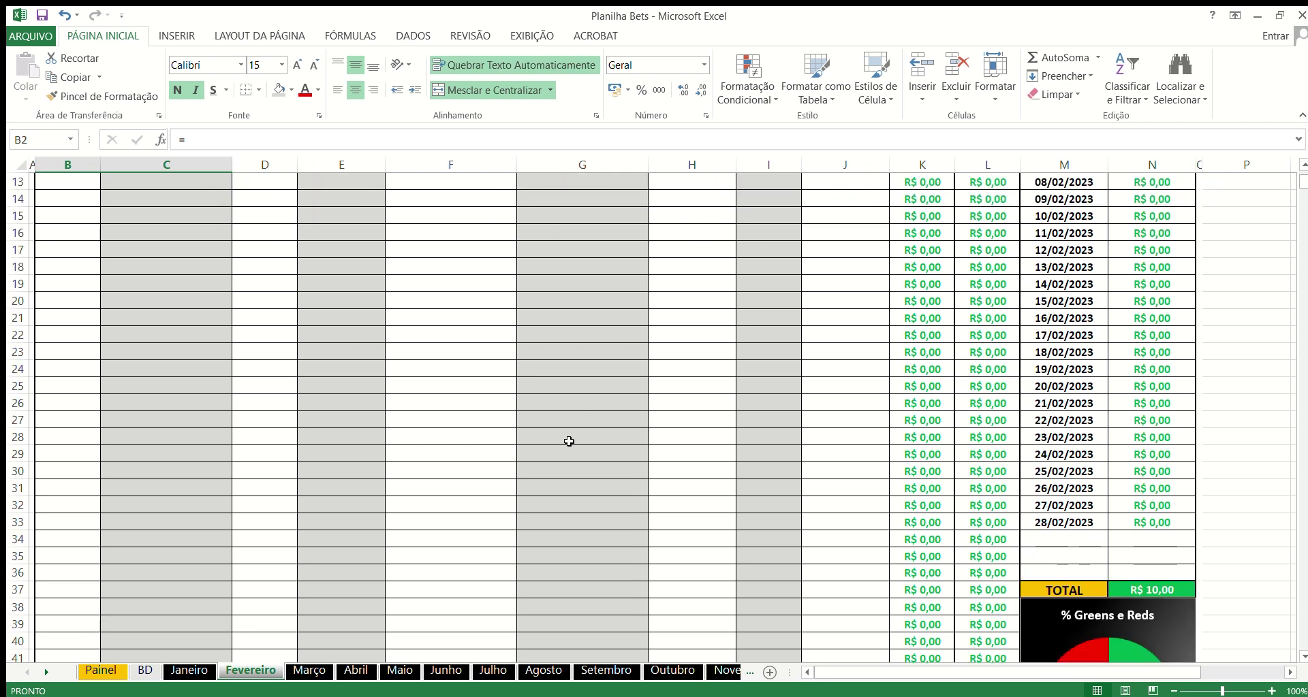
scroll(568, 441, "down", 5)
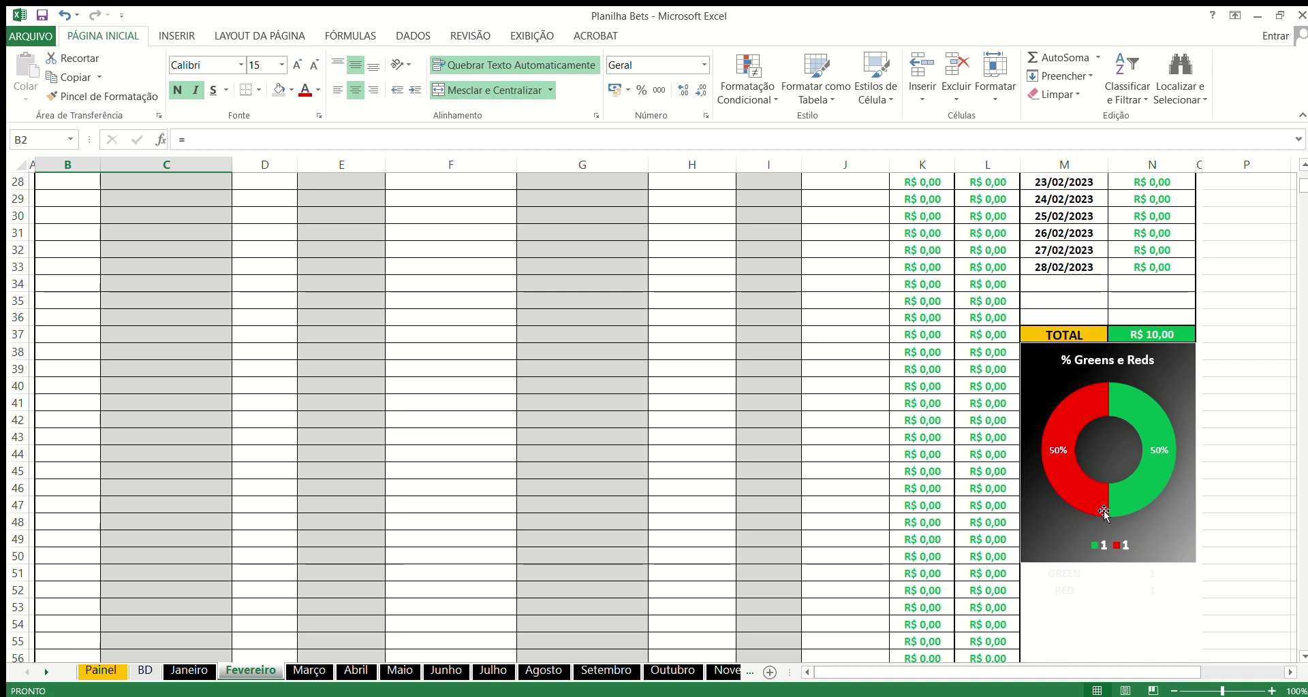
left_click(1127, 503)
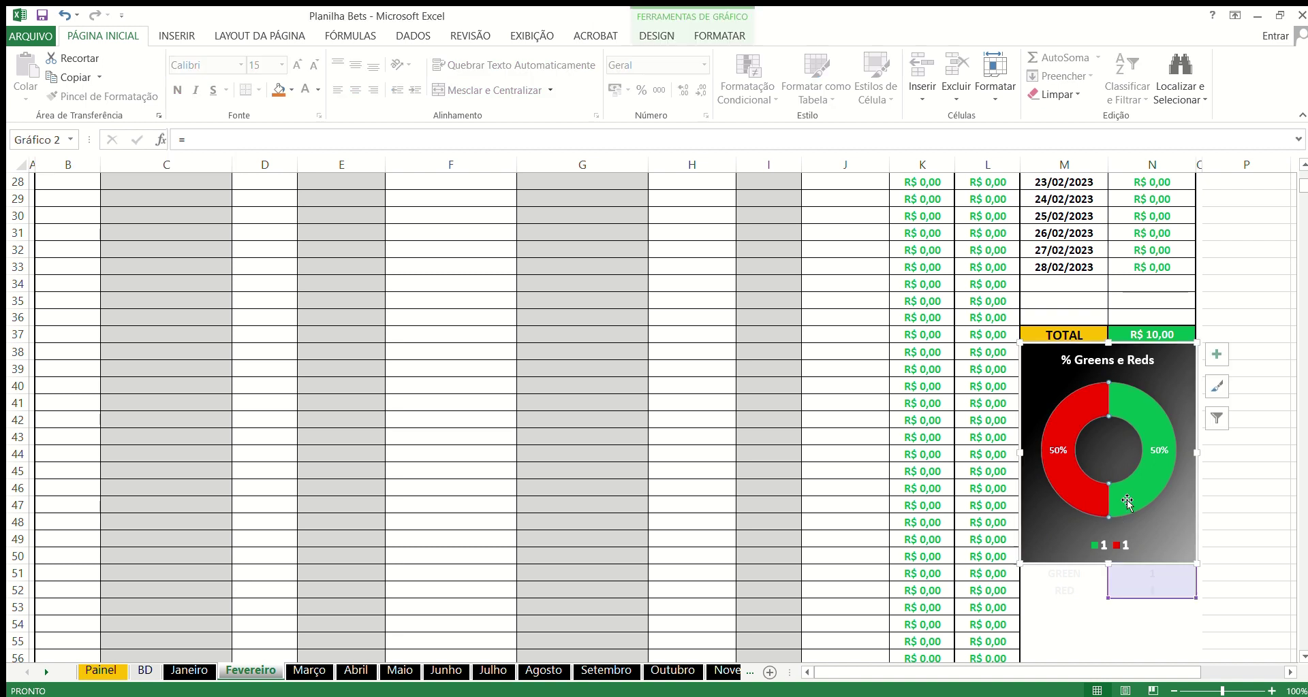
scroll(818, 433, "up", 9)
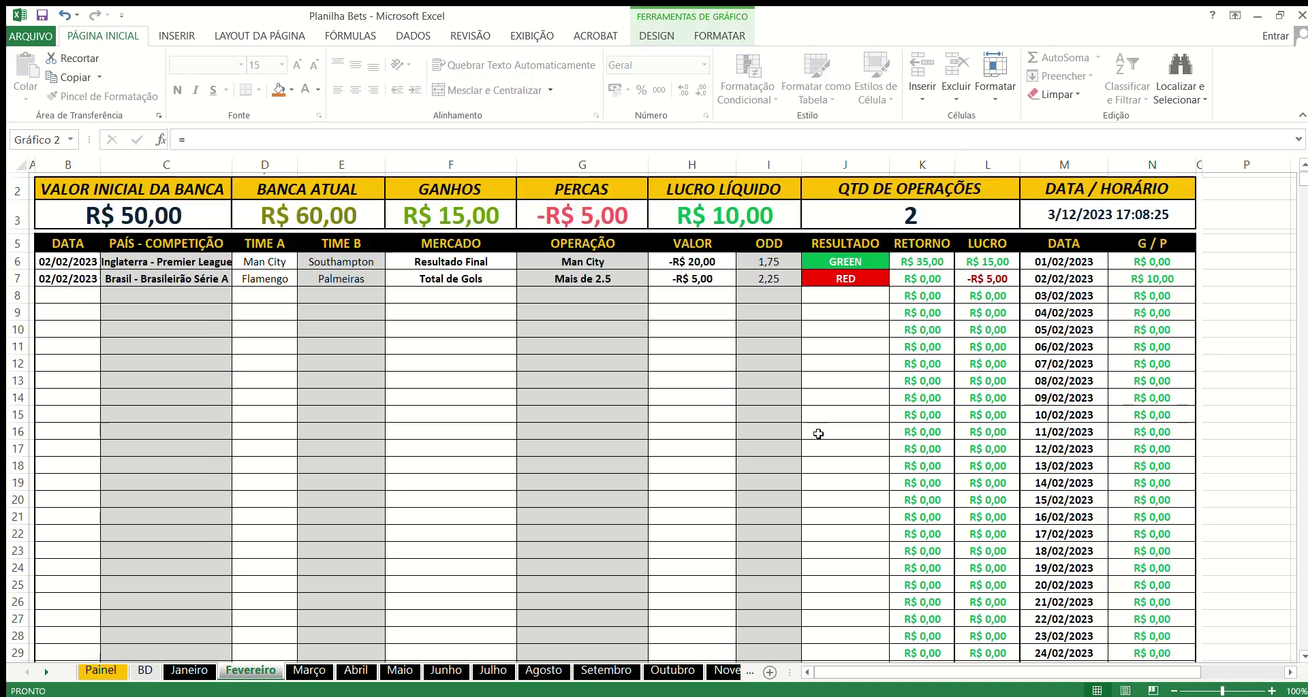
left_click(854, 281)
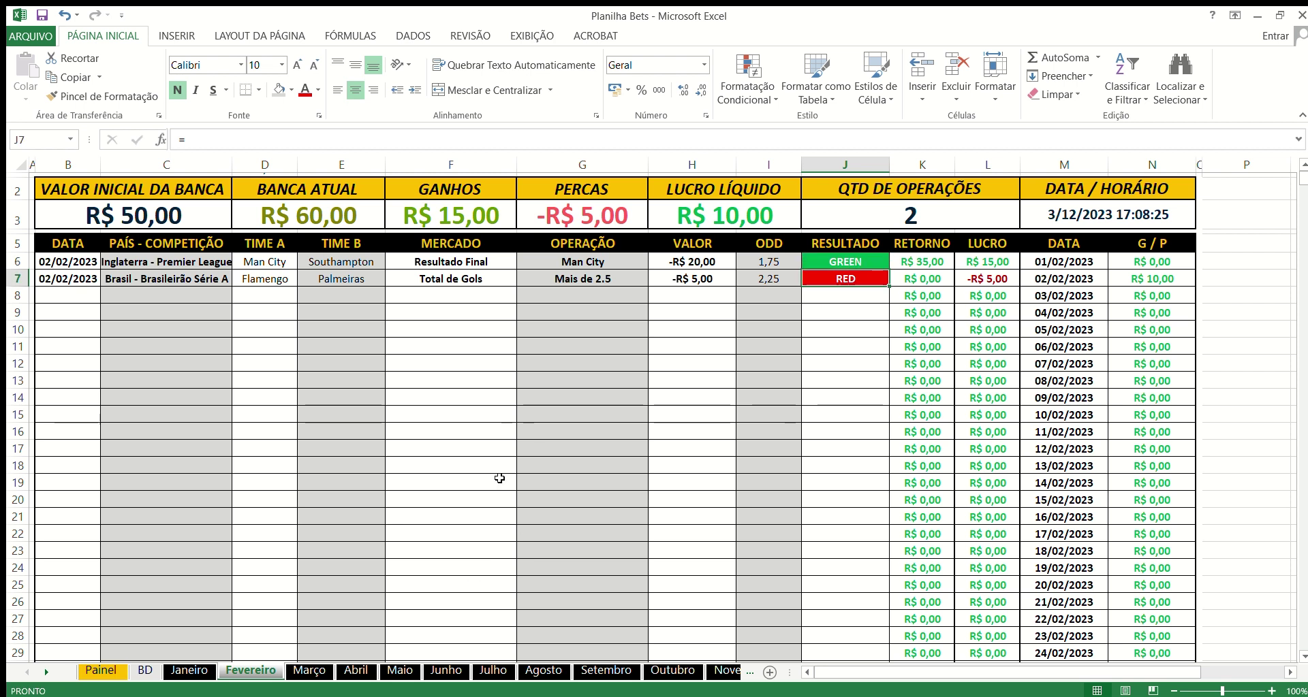
scroll(499, 479, "down", 6)
scroll(499, 478, "up", 6)
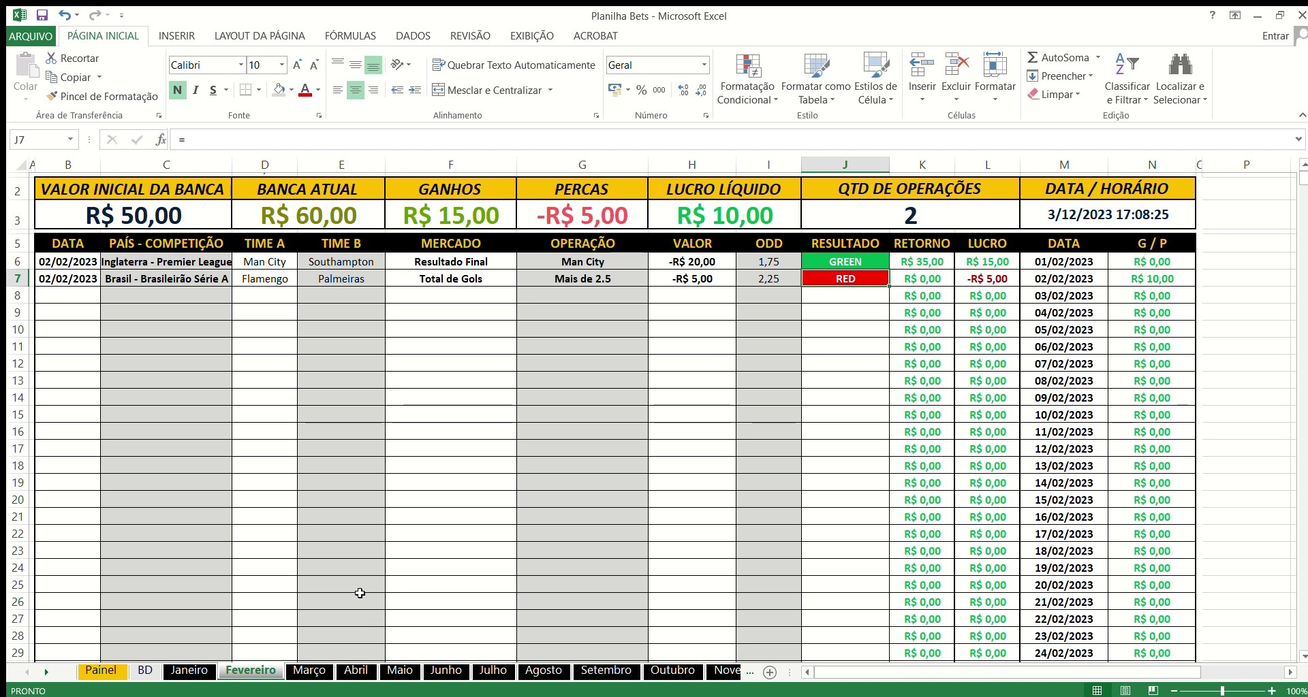
- Compare the Janeiro sheet with the Painel's monthly values and Liquidez chart, then return to the Fevereiro bet list
left_click(188, 670)
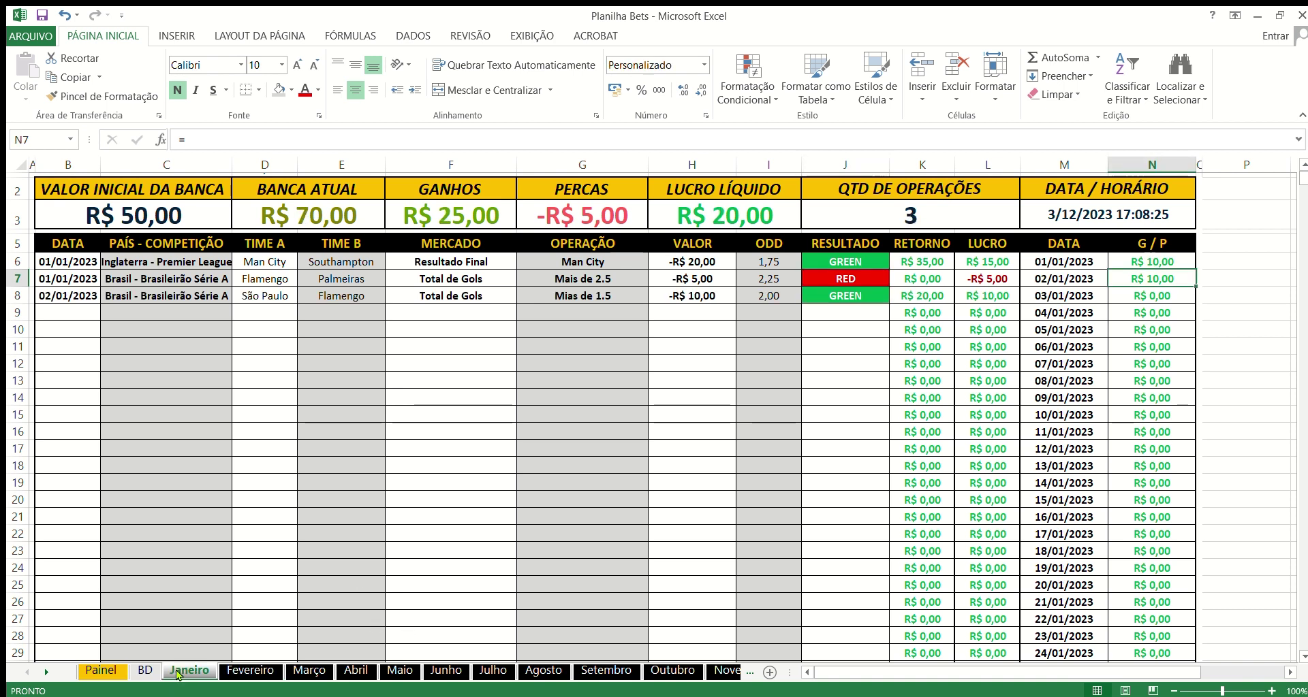
left_click(100, 670)
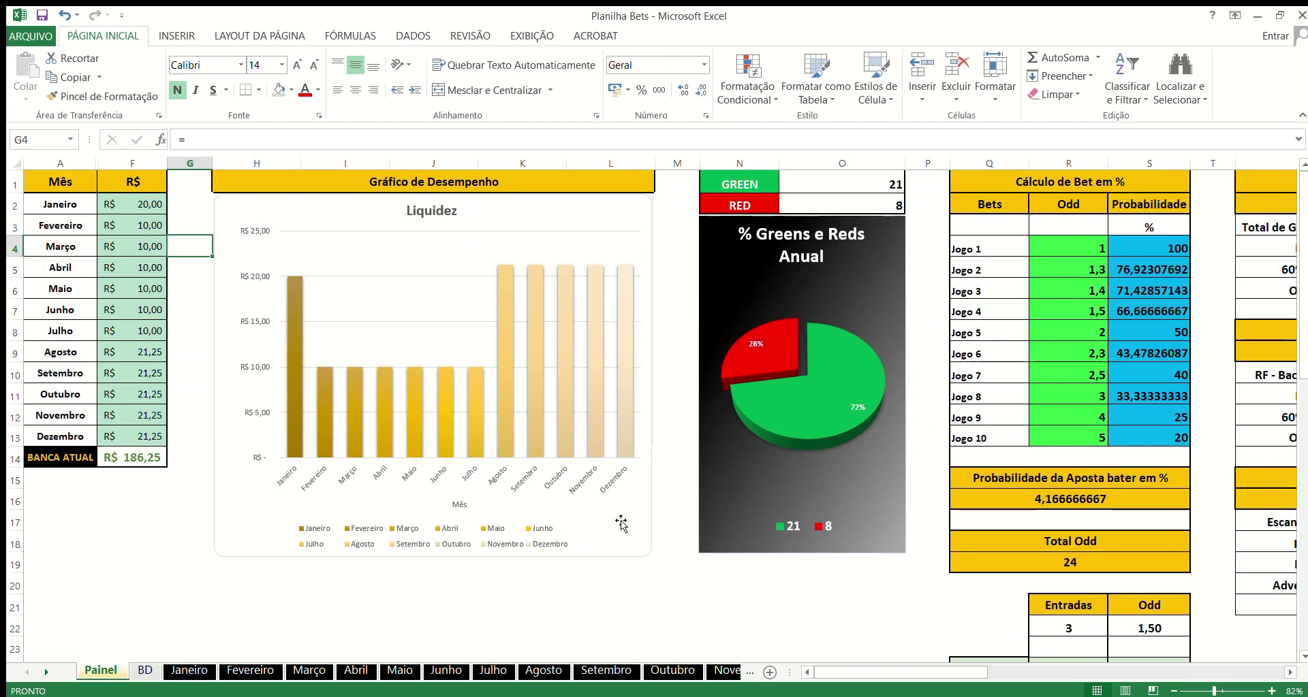
left_click(189, 670)
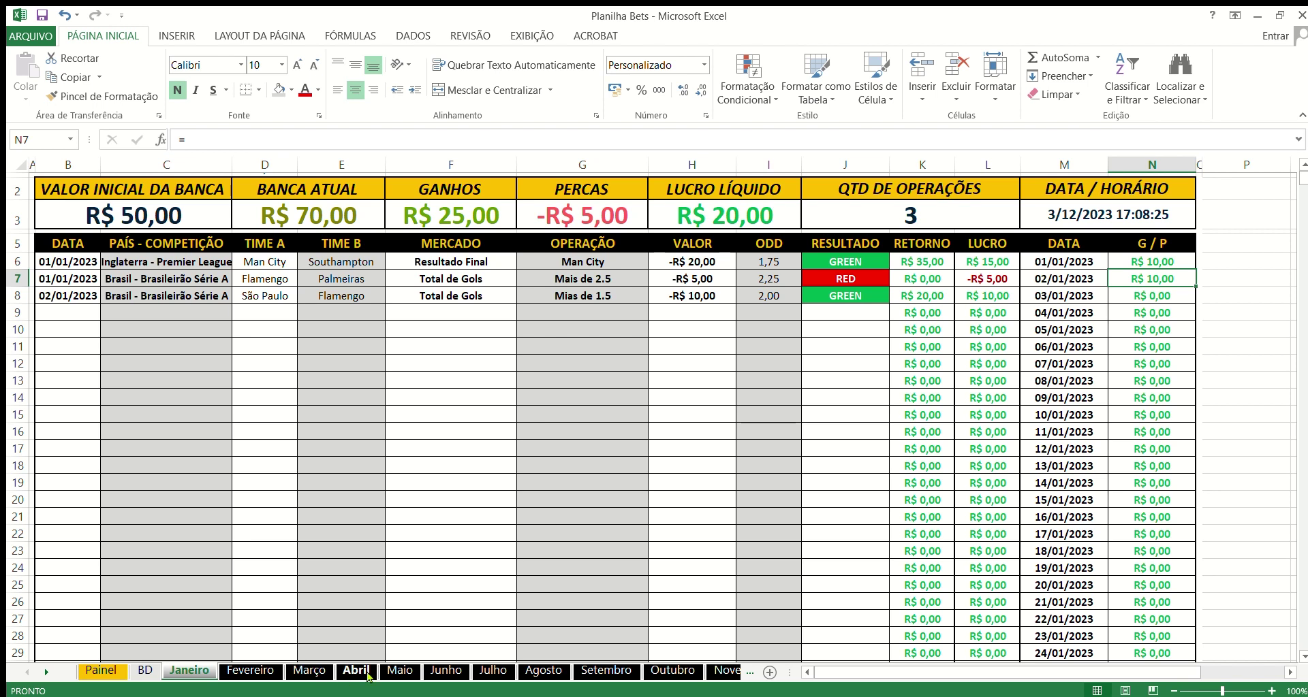
left_click(247, 670)
scroll(574, 410, "down", 1)
scroll(577, 402, "up", 1)
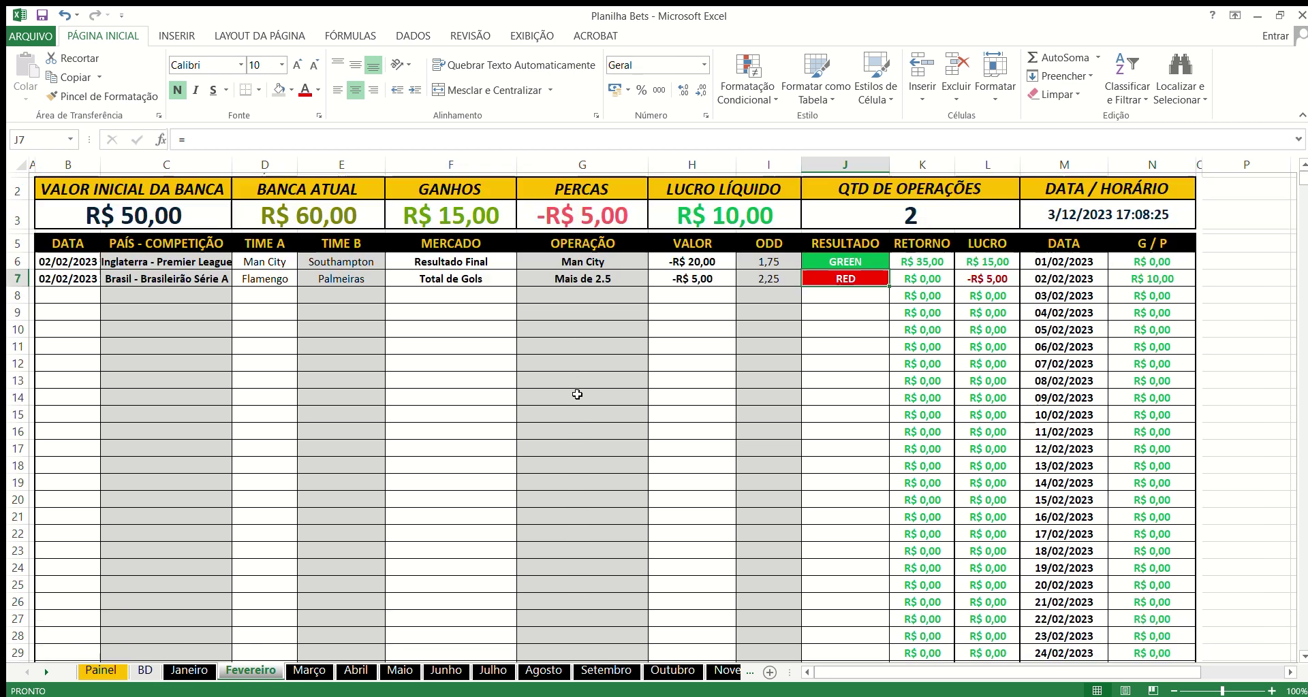
scroll(578, 391, "down", 3)
scroll(579, 391, "up", 3)
- Start a new bet in row 8 of Fevereiro with date 03/02/2023 and competition Espanha - La Liga
left_click(90, 293)
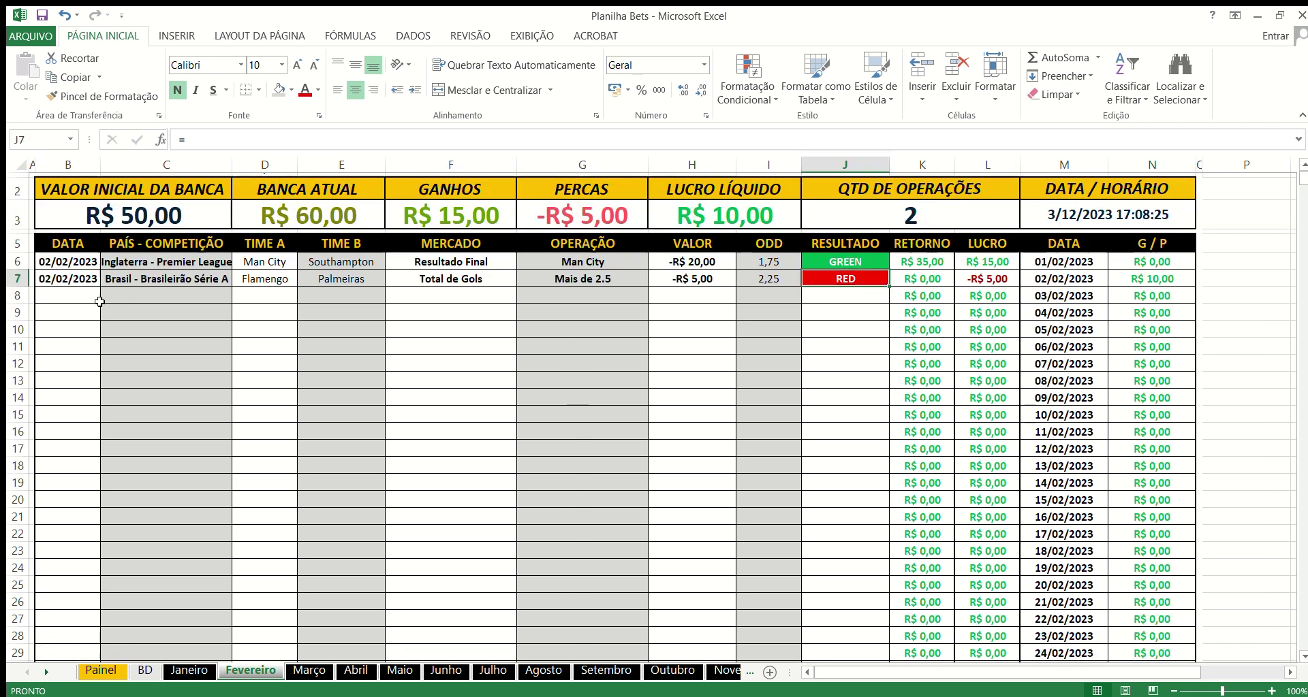
type("03")
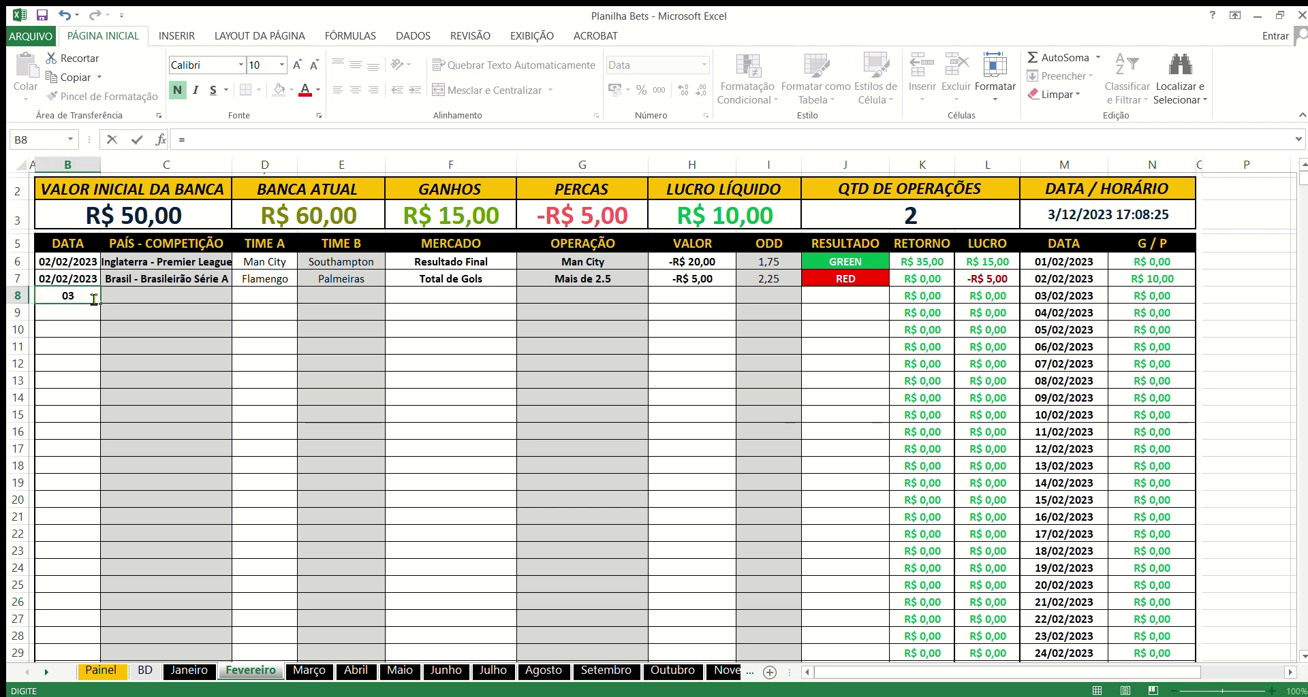
type("/02/2023")
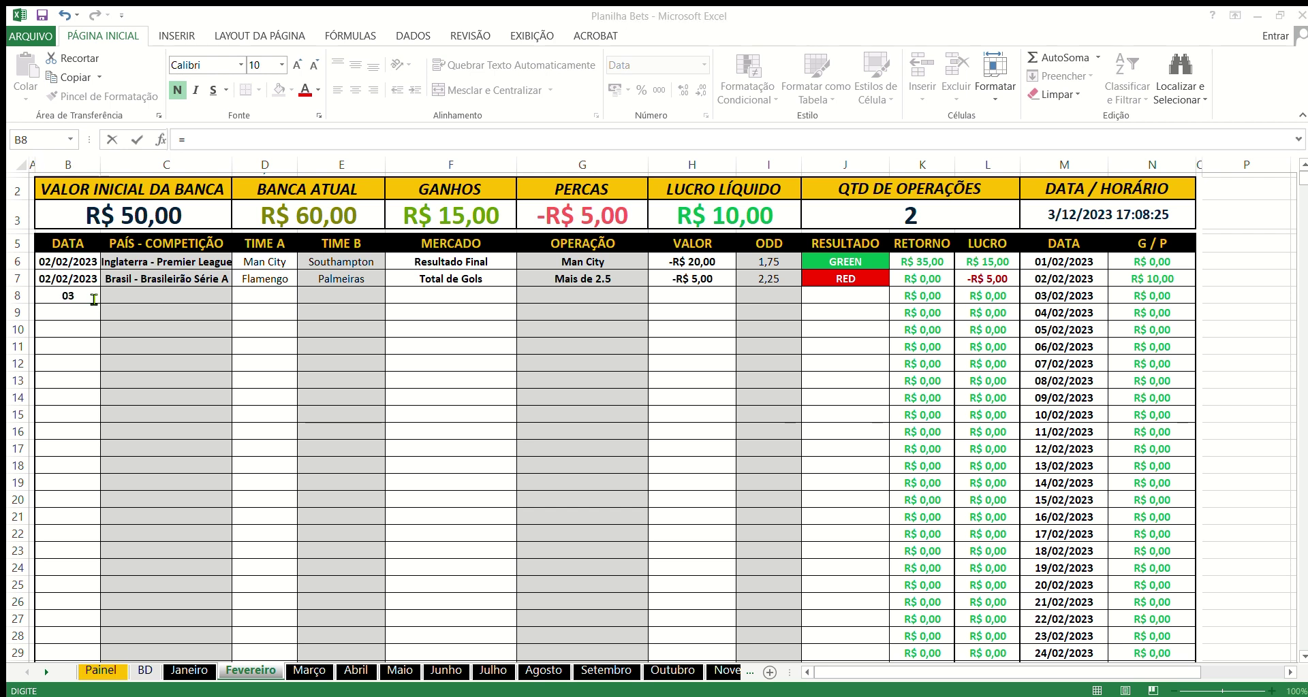
left_click(141, 297)
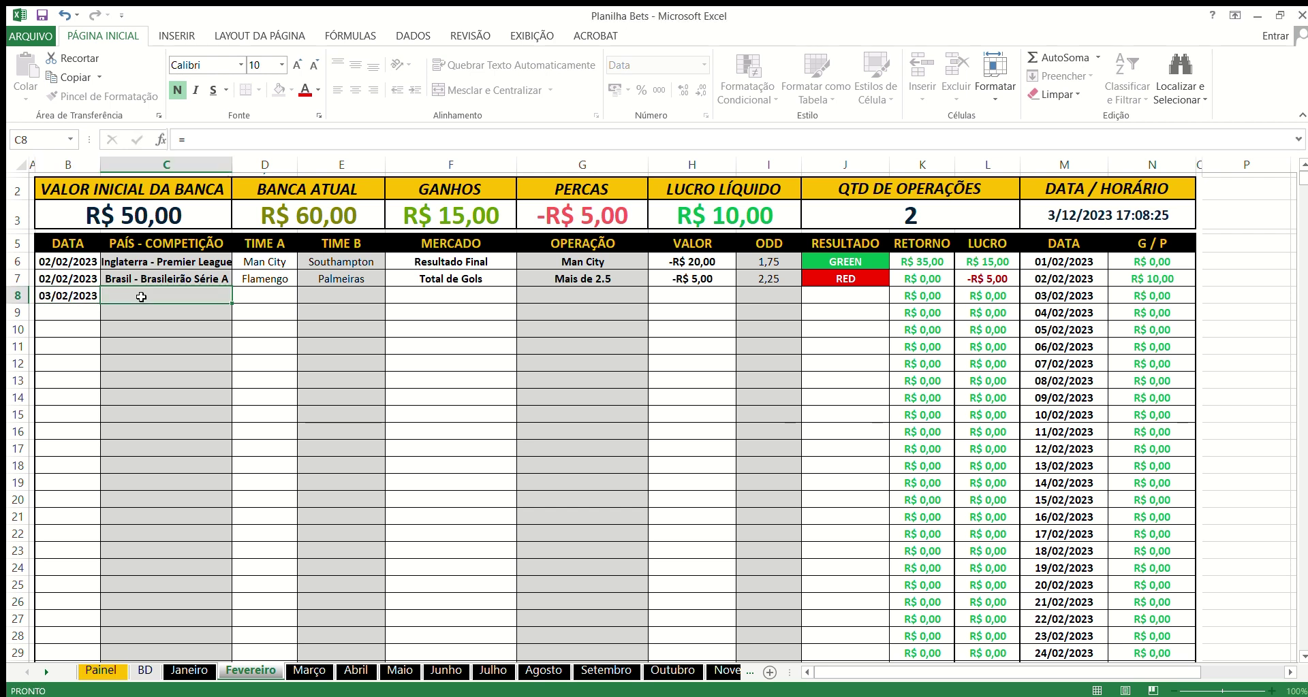
type("E")
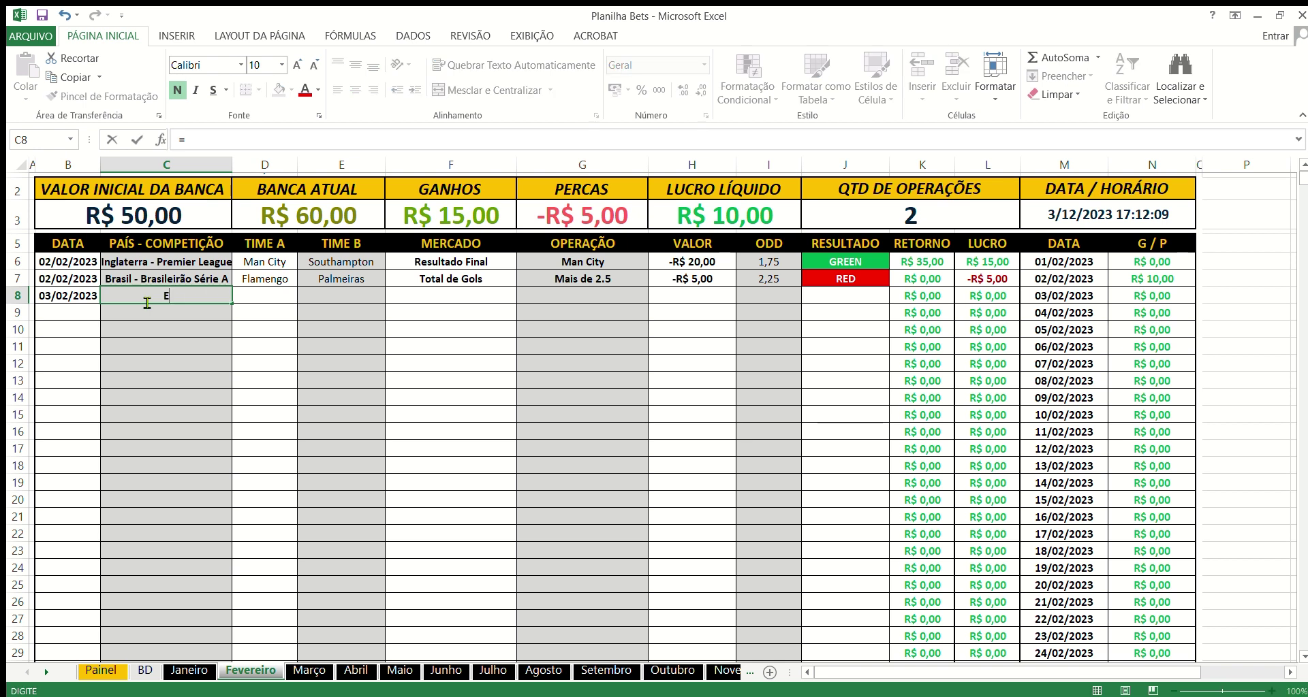
type("spanha")
type("- ")
type("l")
key("BackSpace")
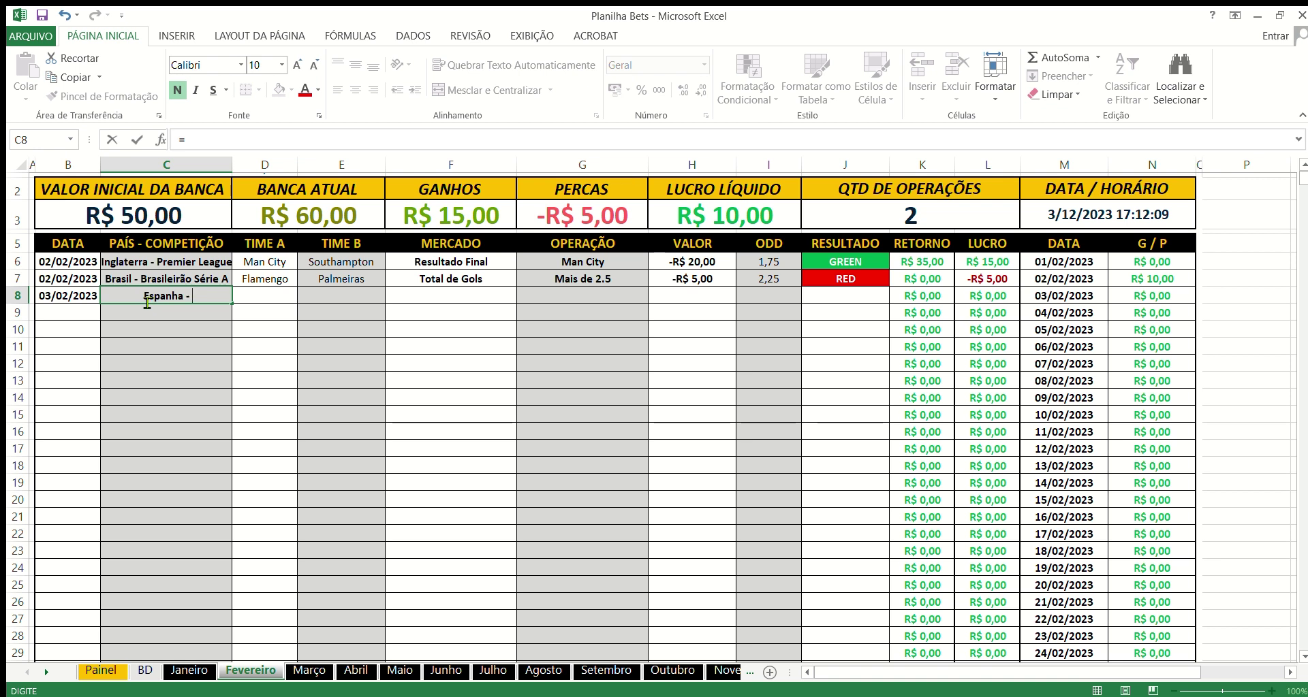
type("La Liga")
- Fill in the row 8 teams with Real Madrid as Time A and Barcelona as Time B
left_click(286, 294)
type("R")
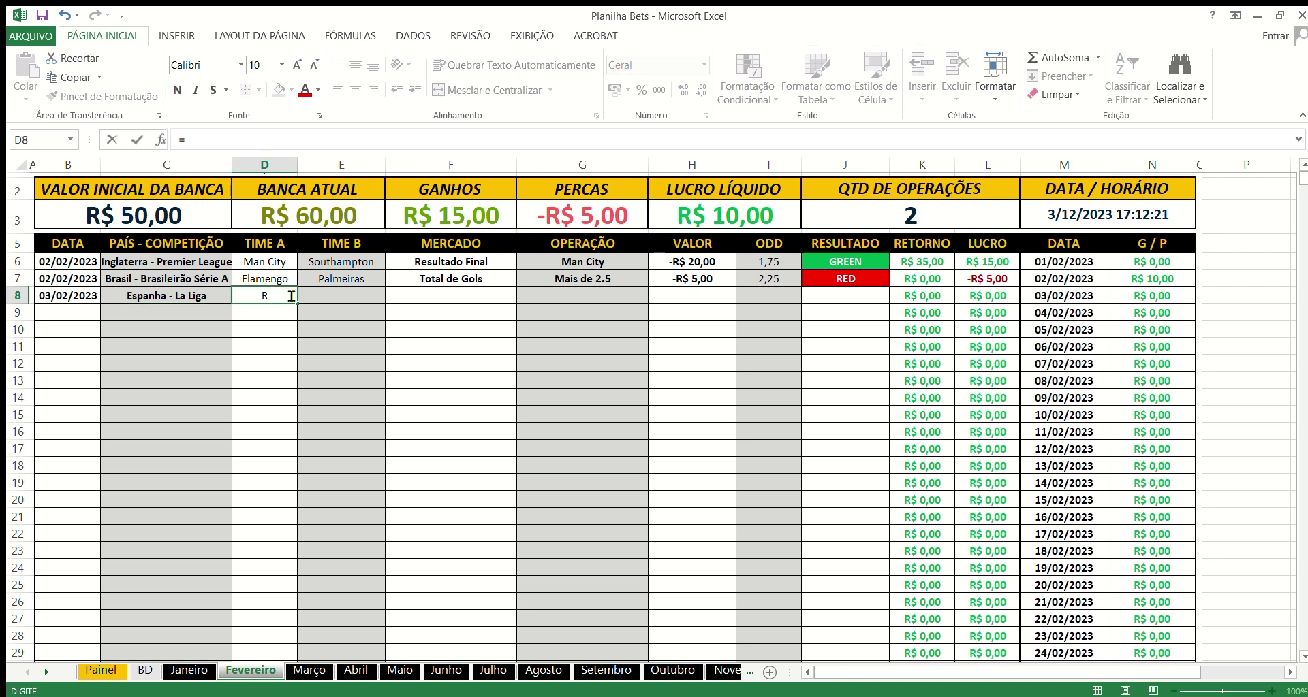
type("eal Madri")
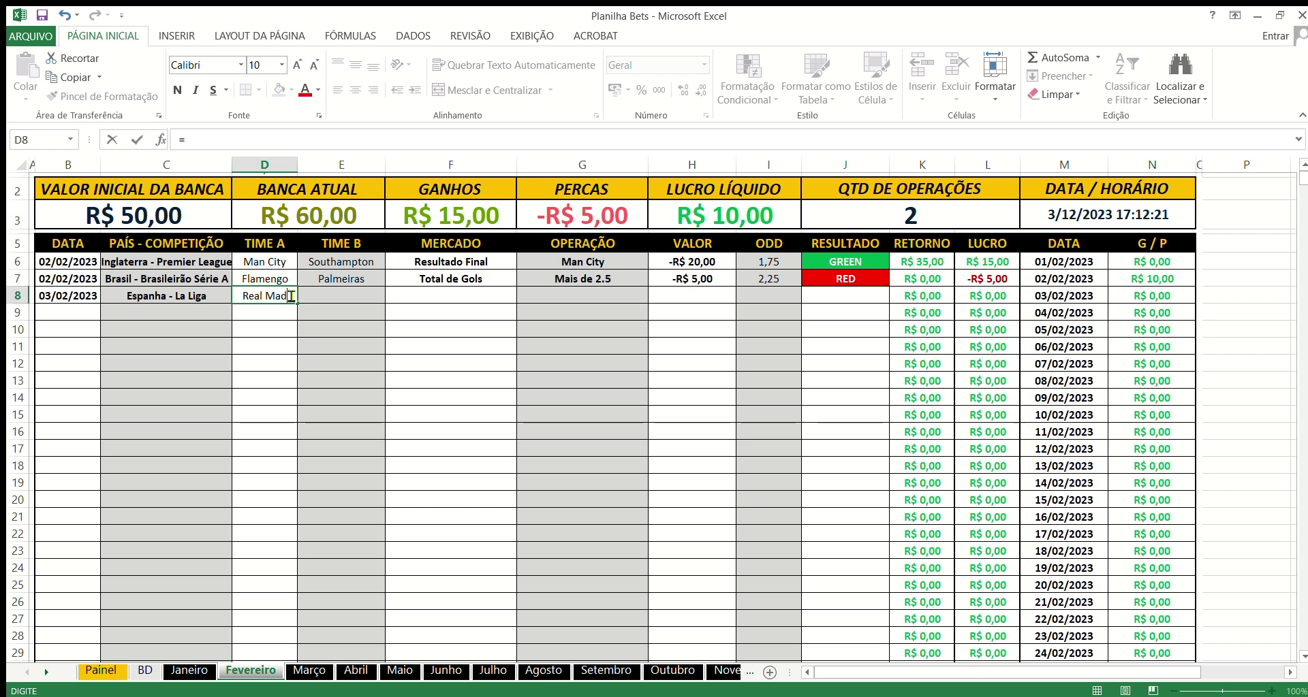
type("d")
left_click(332, 293)
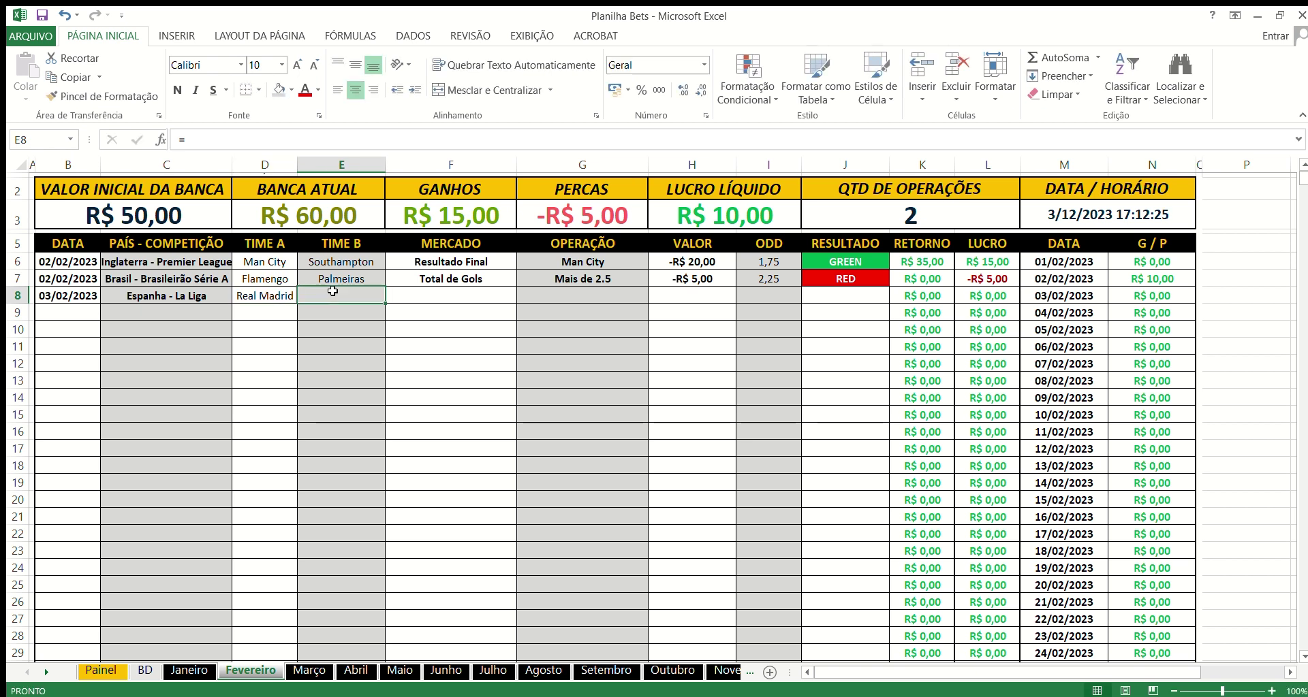
type("Barc")
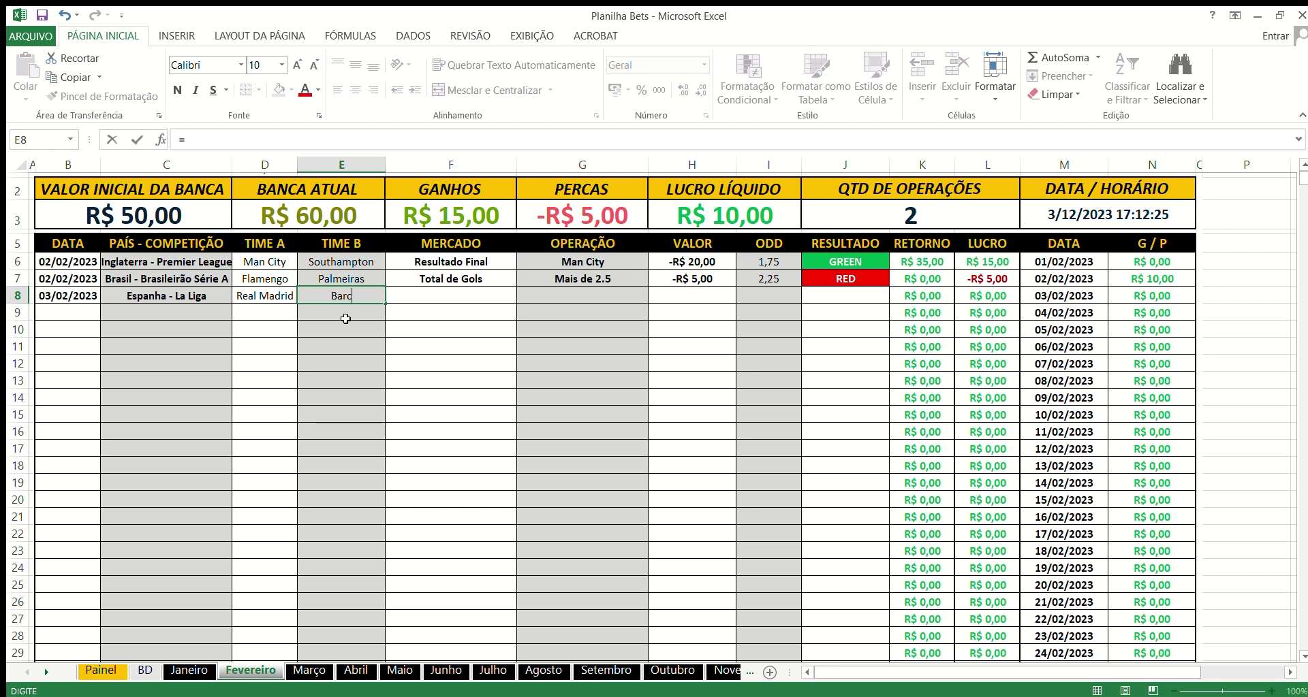
type("elona")
- Set the market of the Real Madrid and Barcelona bet to Total de Gols
left_click(476, 294)
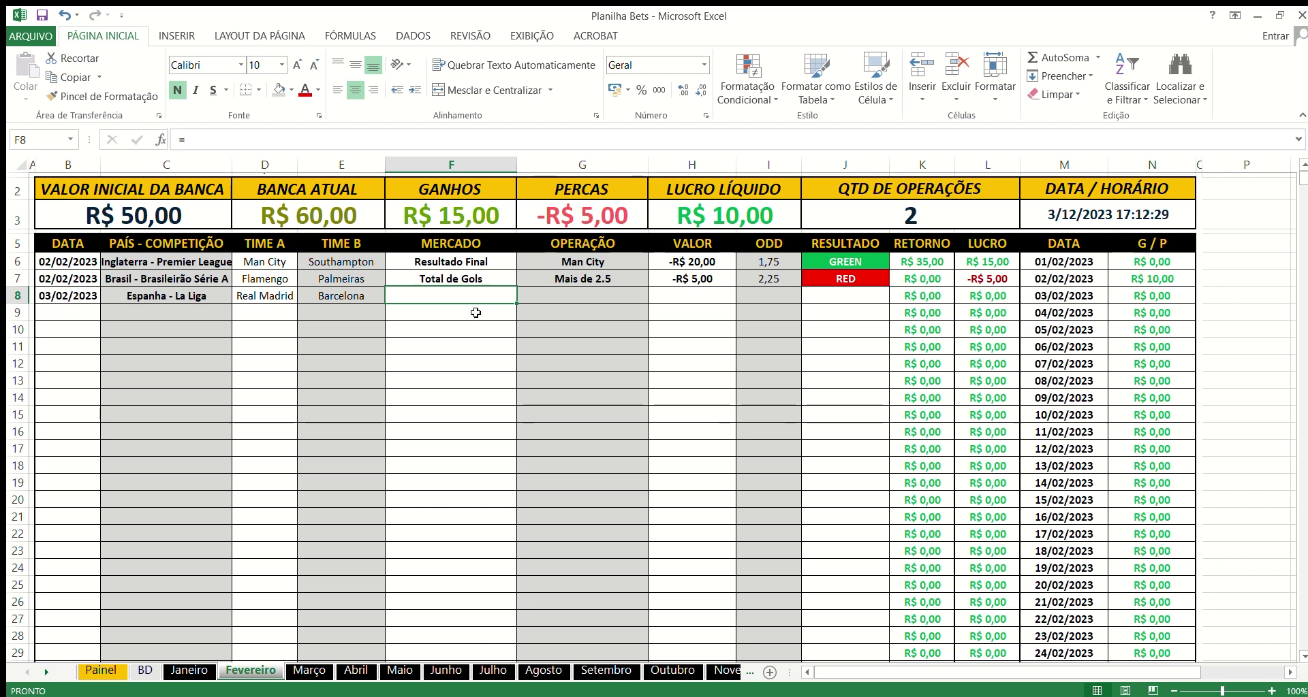
key("Left")
key("Right")
type("R")
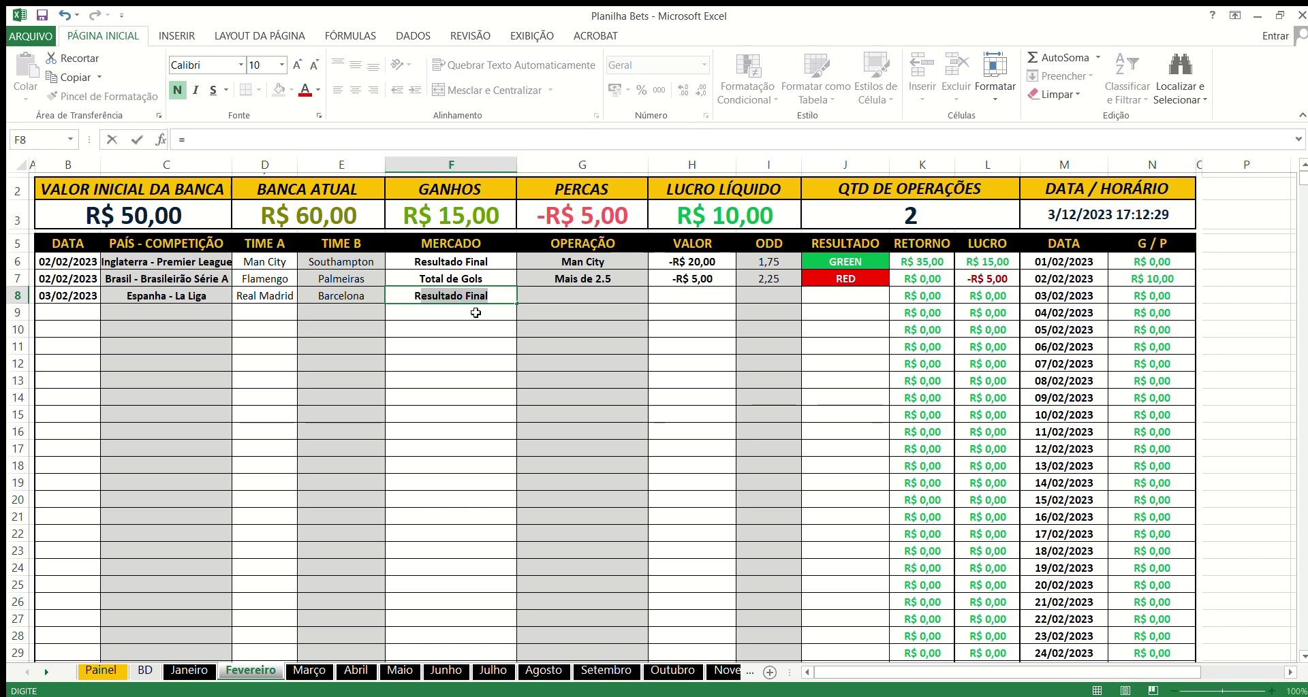
key("BackSpace")
key("BackSpace")
type("T")
key("Return")
- Enter Mais de 2.5 as the operation for the row 8 bet
left_click(562, 296)
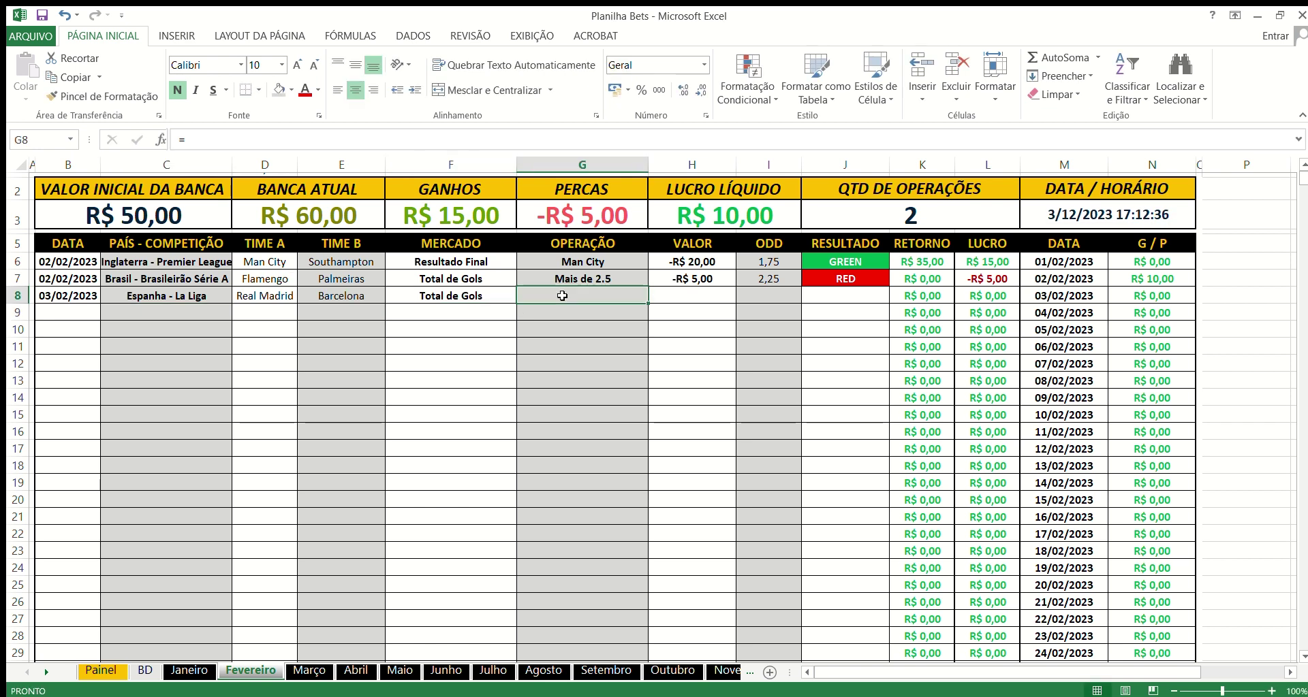
type("Mai")
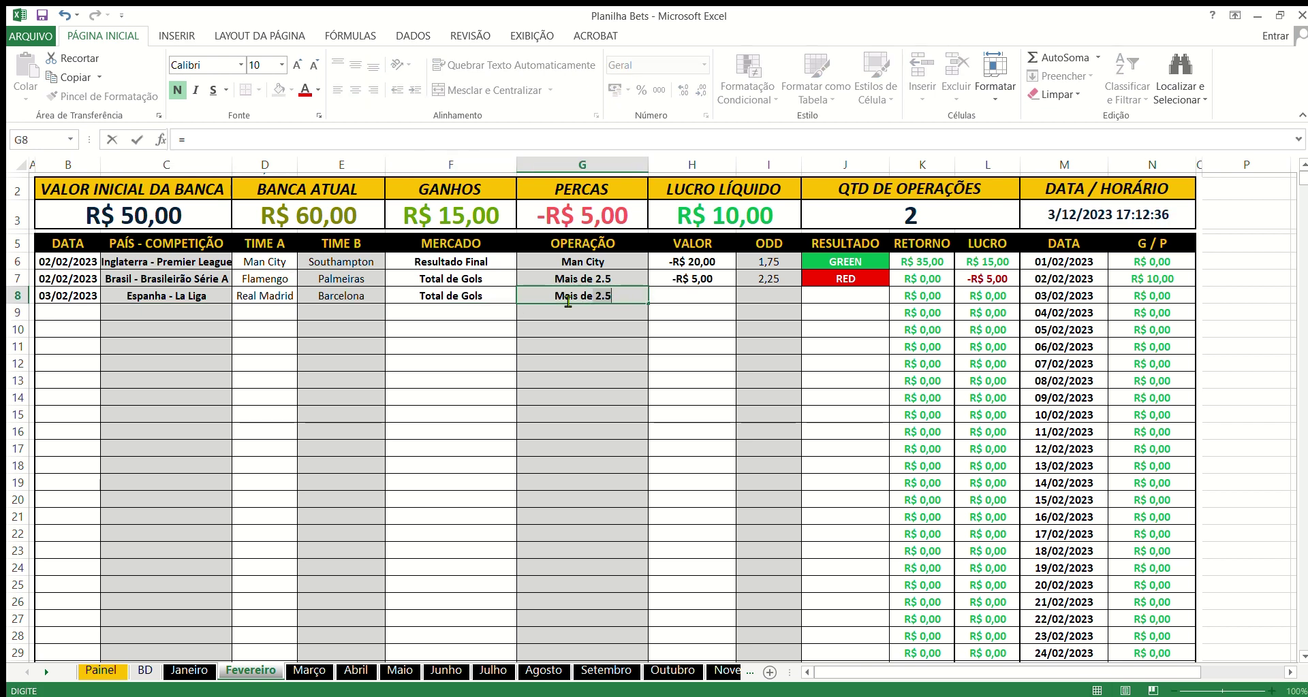
type("s de")
key("Return")
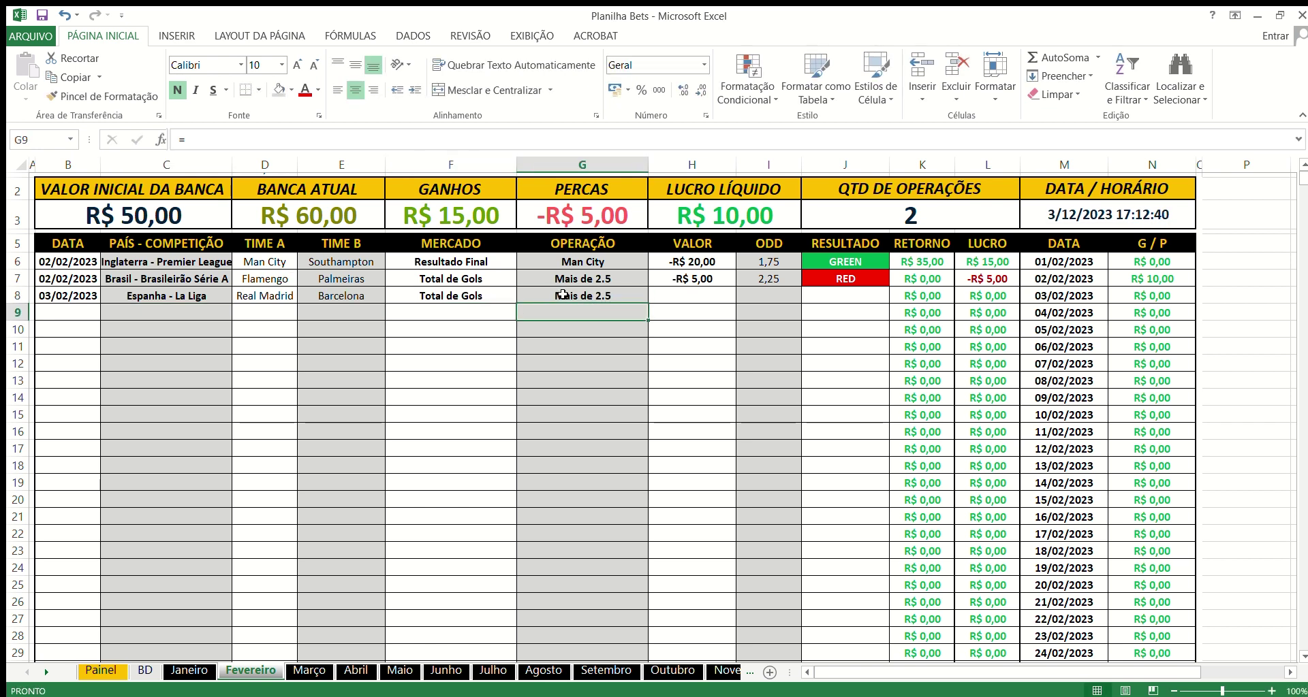
- Enter a stake value of -50 and an odd of 1,50 for the row 8 bet
left_click(714, 292)
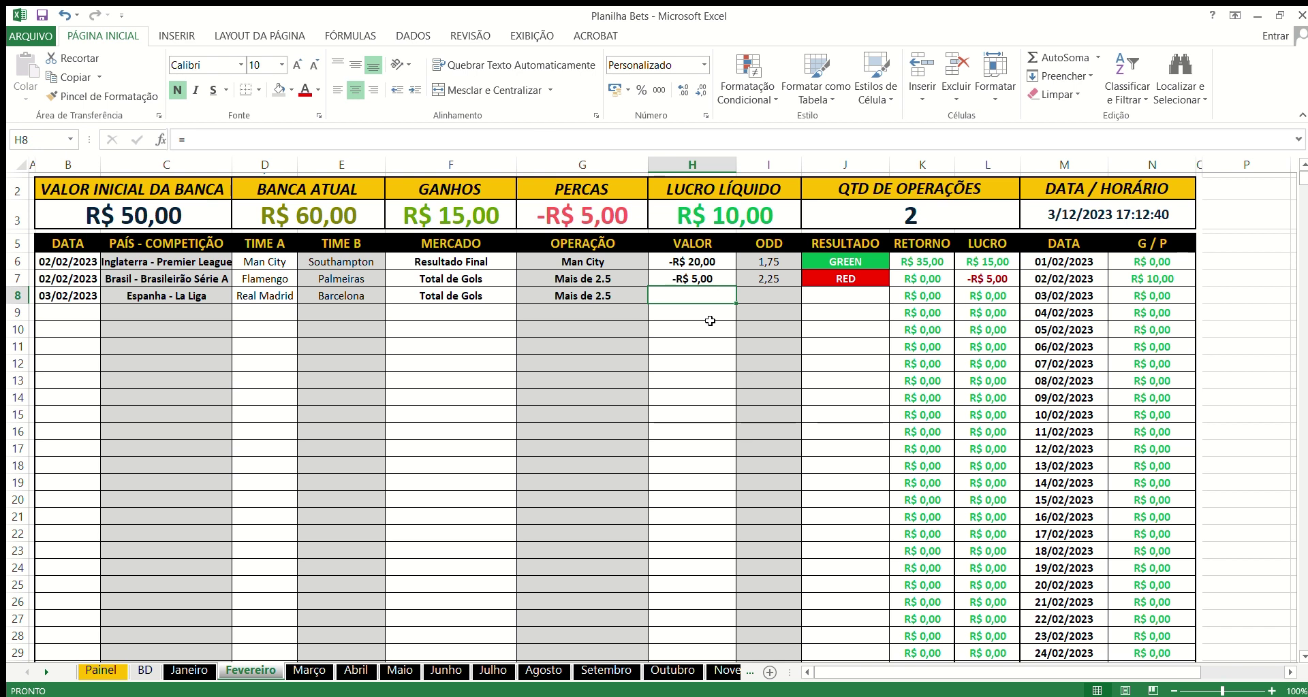
type("=50")
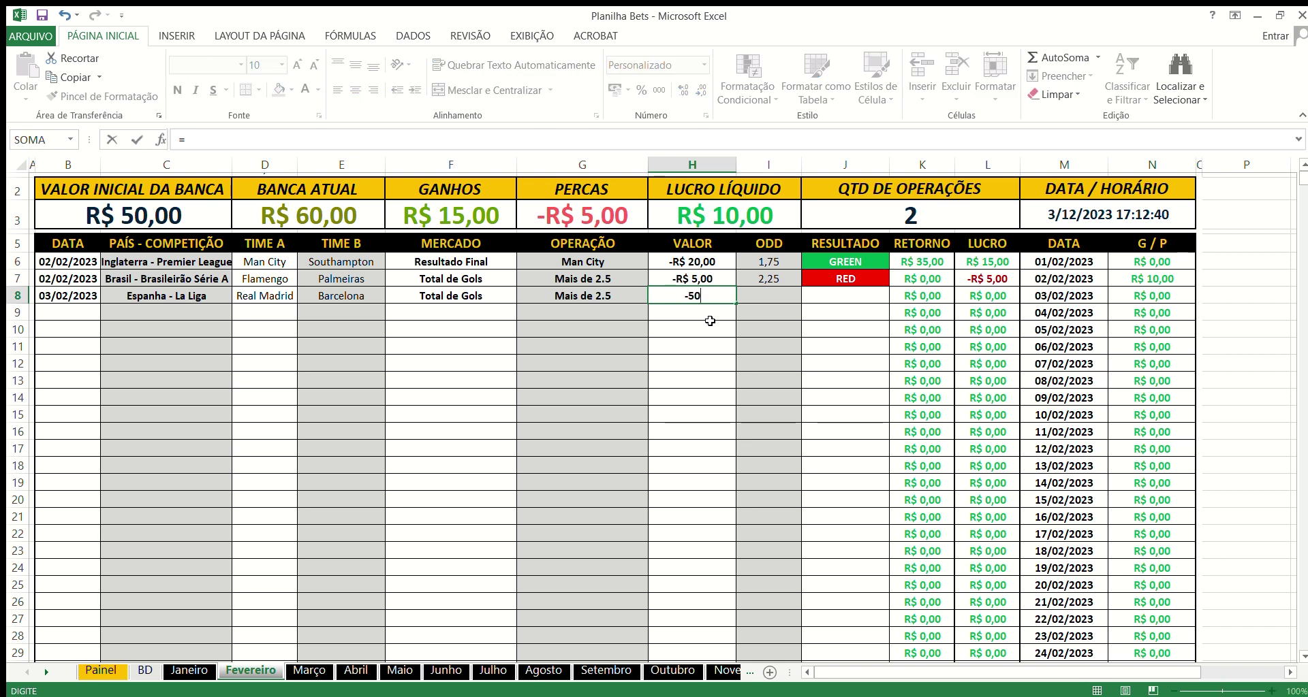
key("Return")
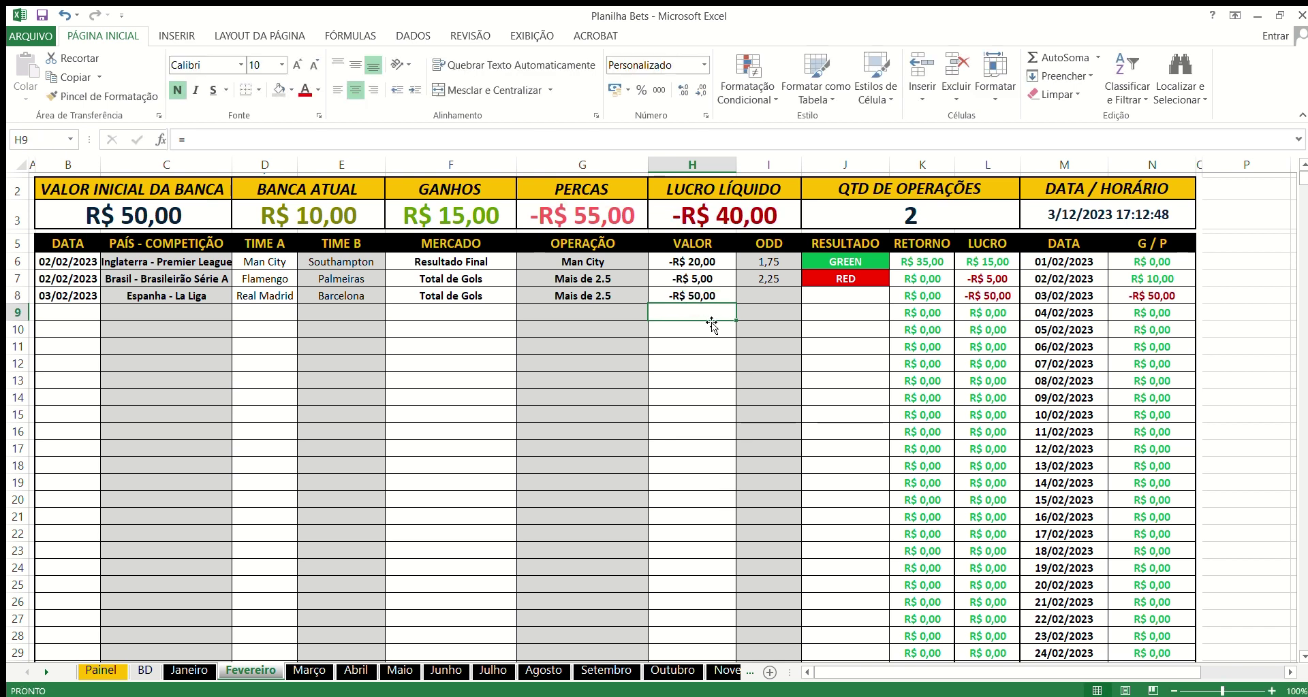
left_click(726, 283)
left_click(726, 297)
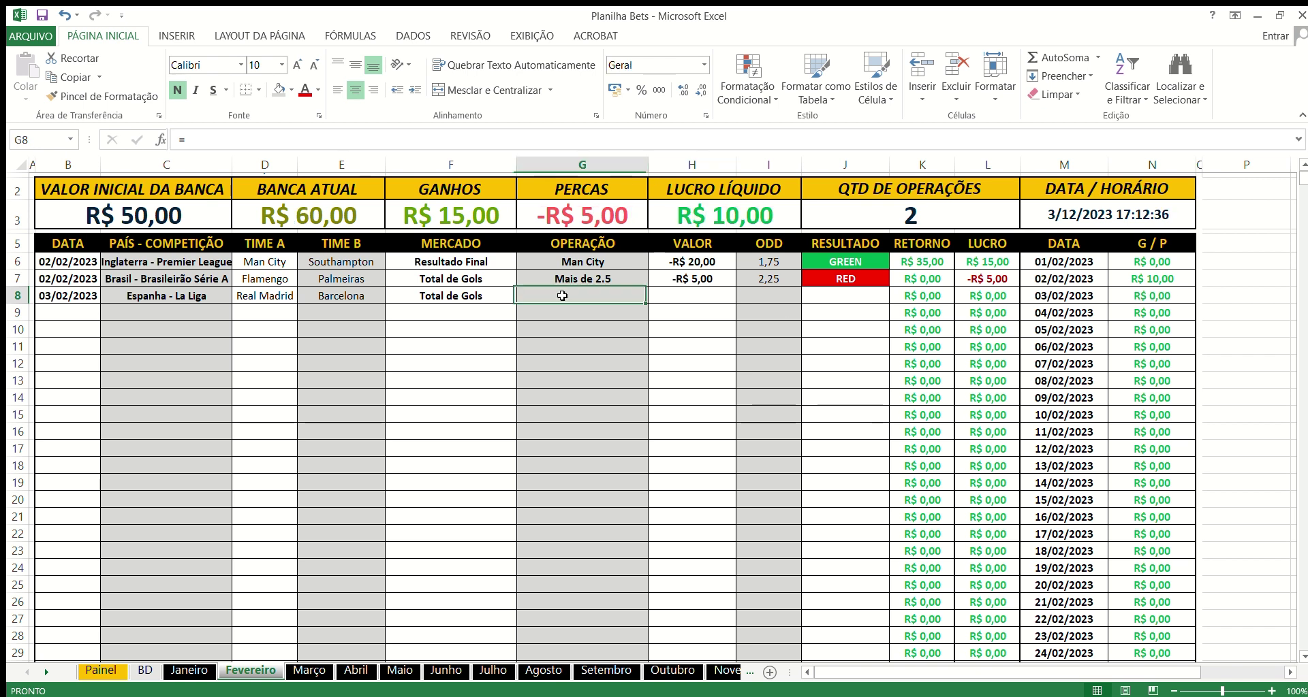
left_click(784, 294)
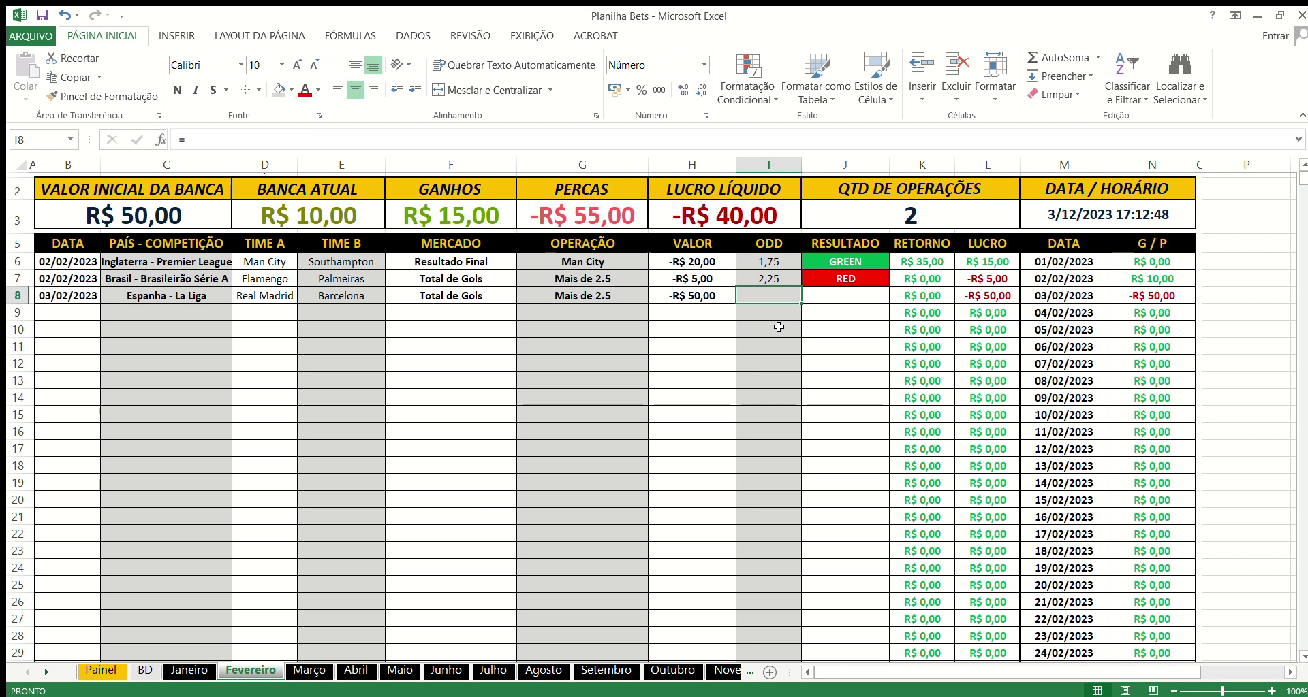
type("1,50")
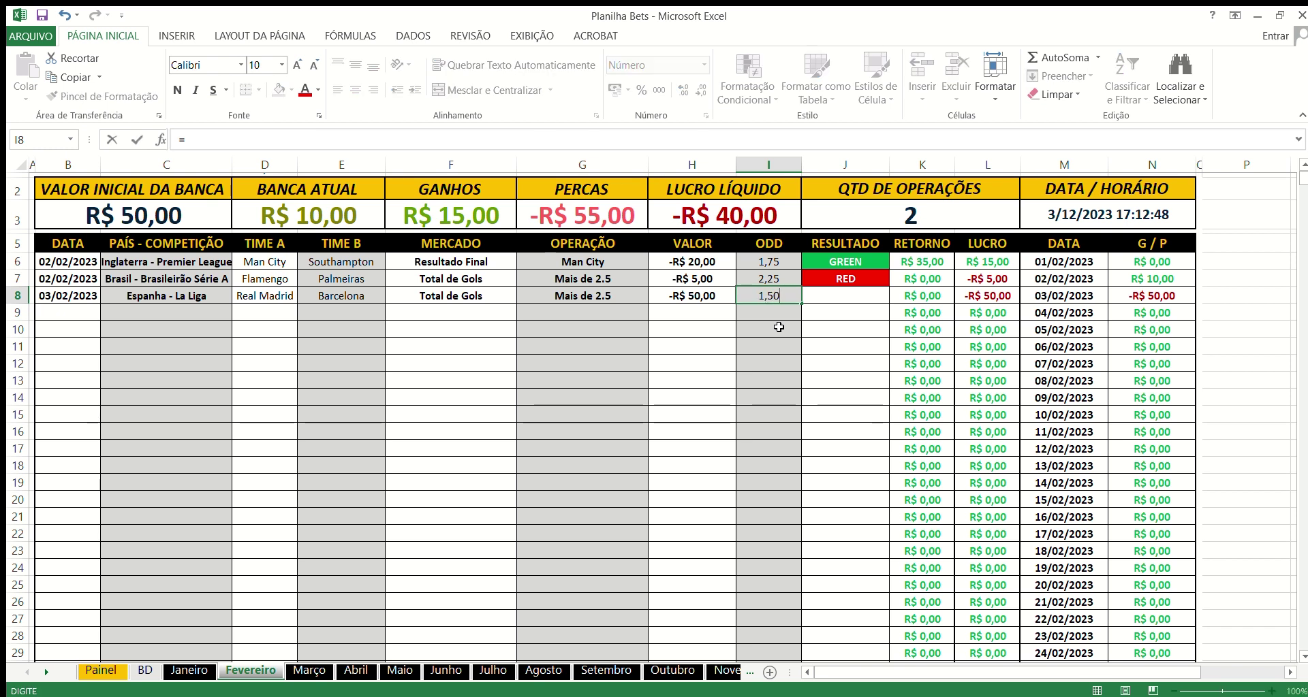
key("Return")
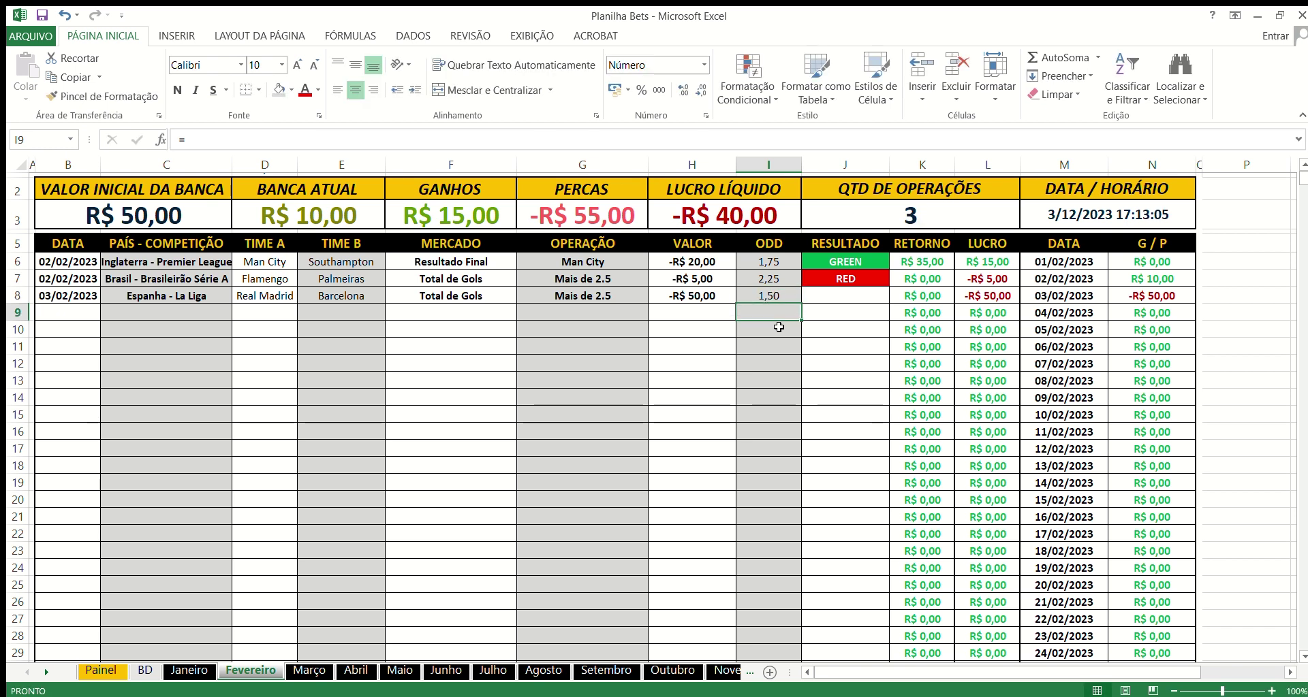
- Record the row 8 bet's result as GREEN and check its calculated return
left_click(843, 300)
type("g")
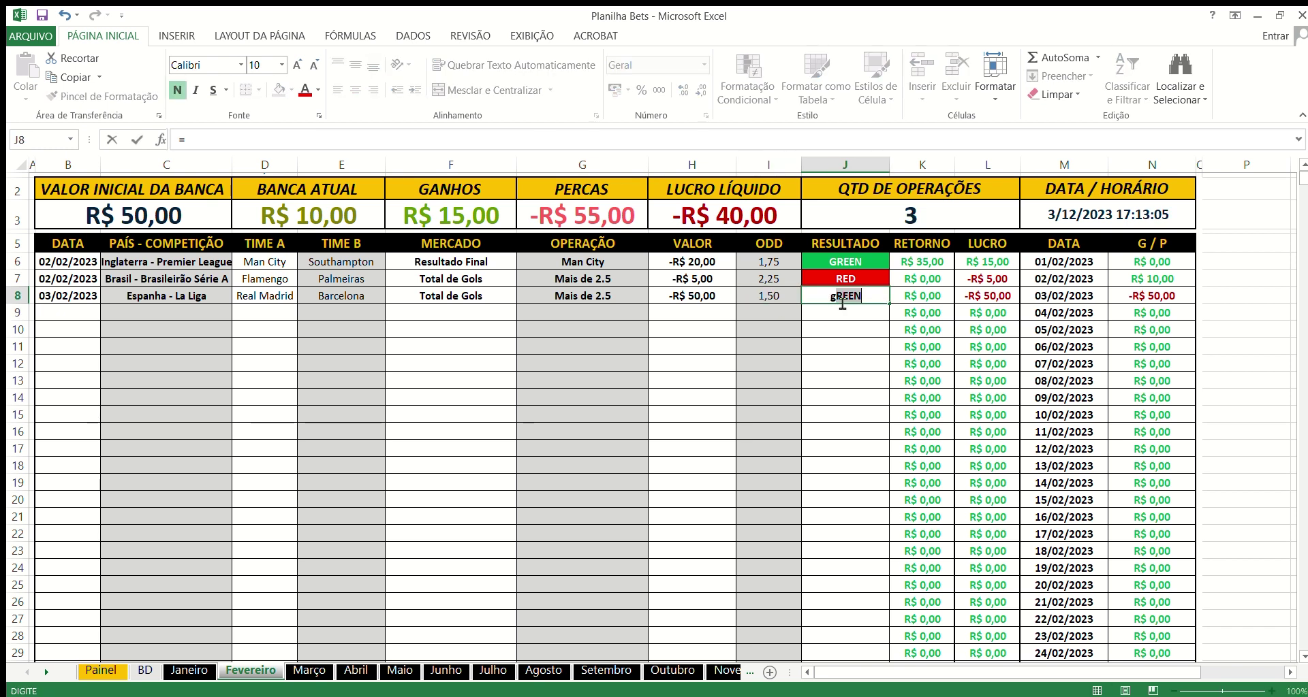
key("Return")
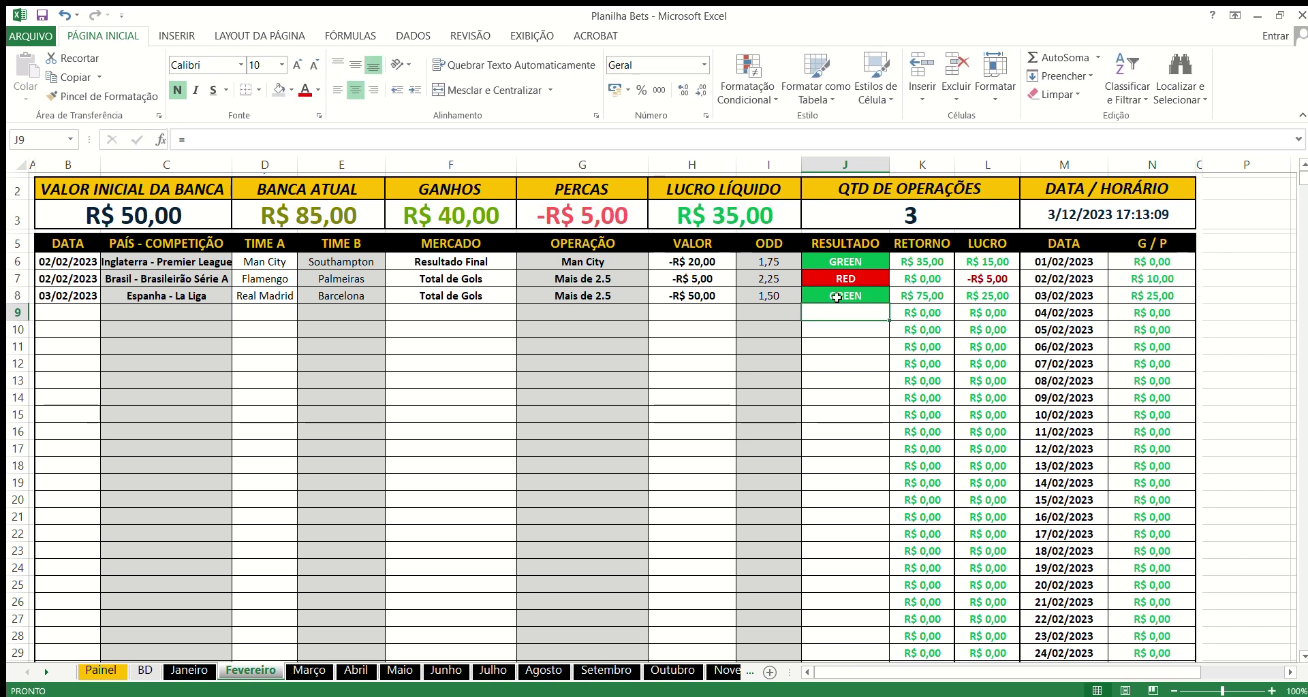
left_click(943, 300)
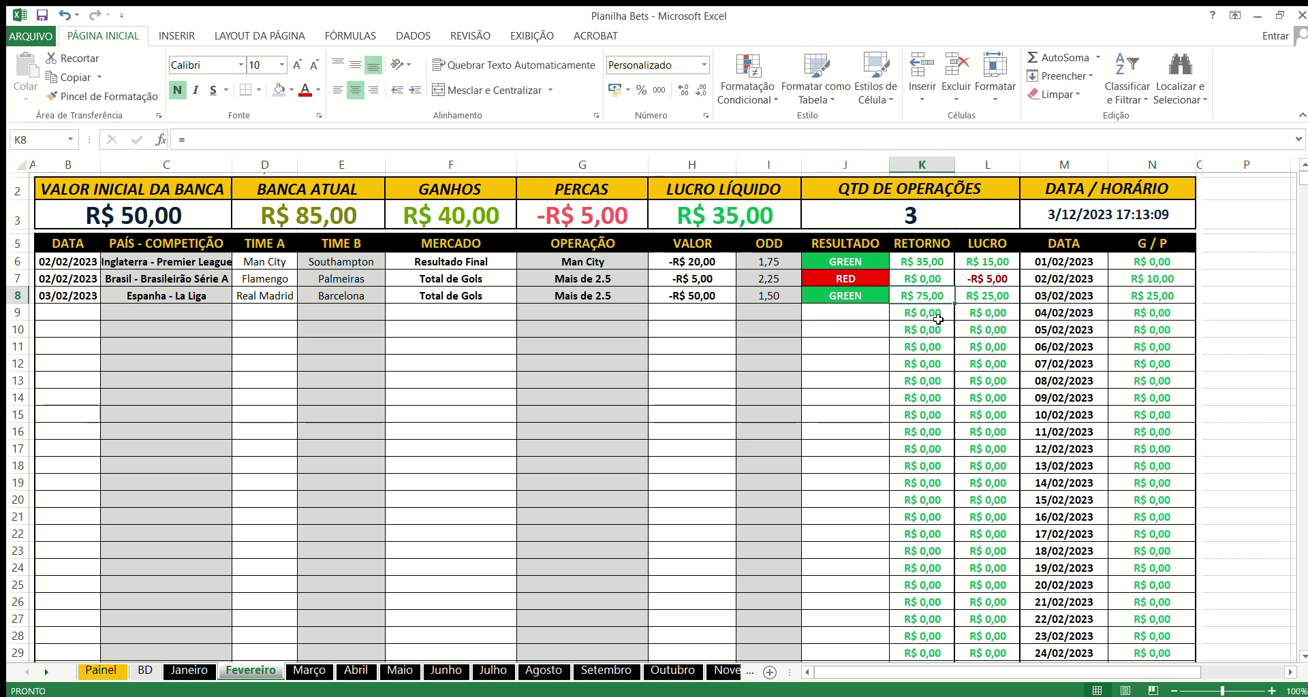
- Check the Fevereiro sheet's profits, monthly total and % Greens e Reds chart, and compare them with the Painel sheet
left_click(998, 311)
left_click(824, 331)
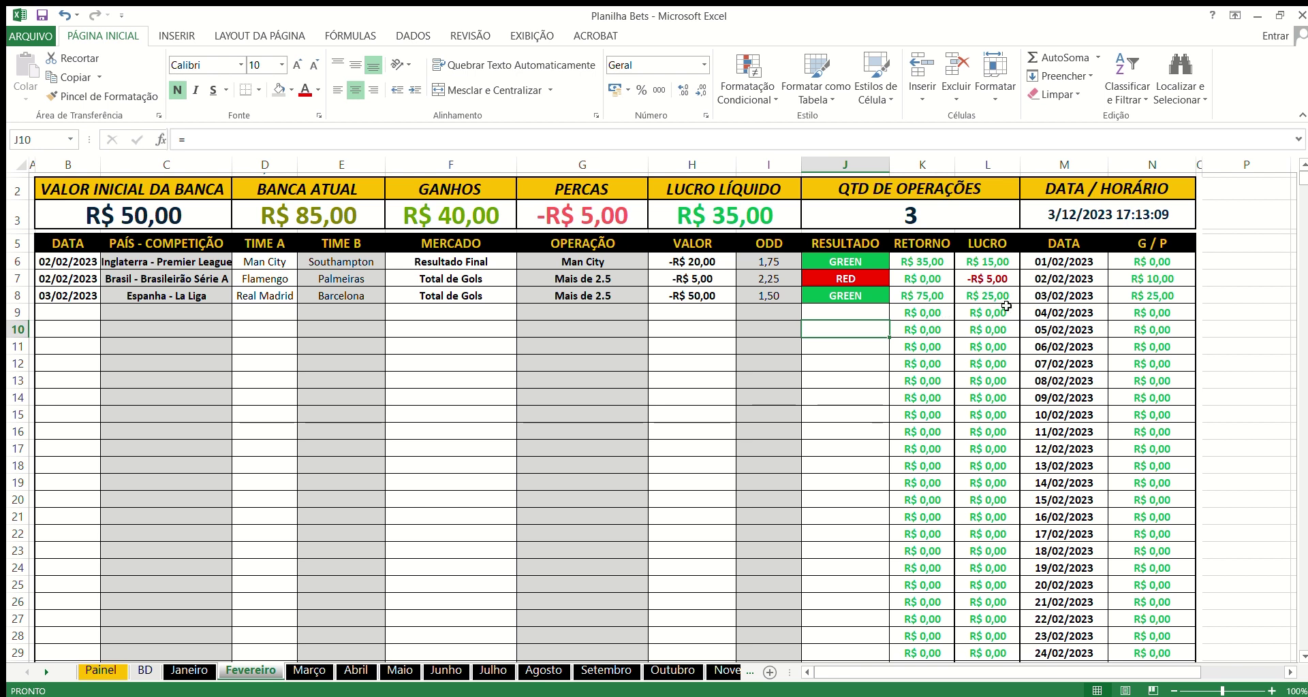
scroll(1006, 306, "down", 3)
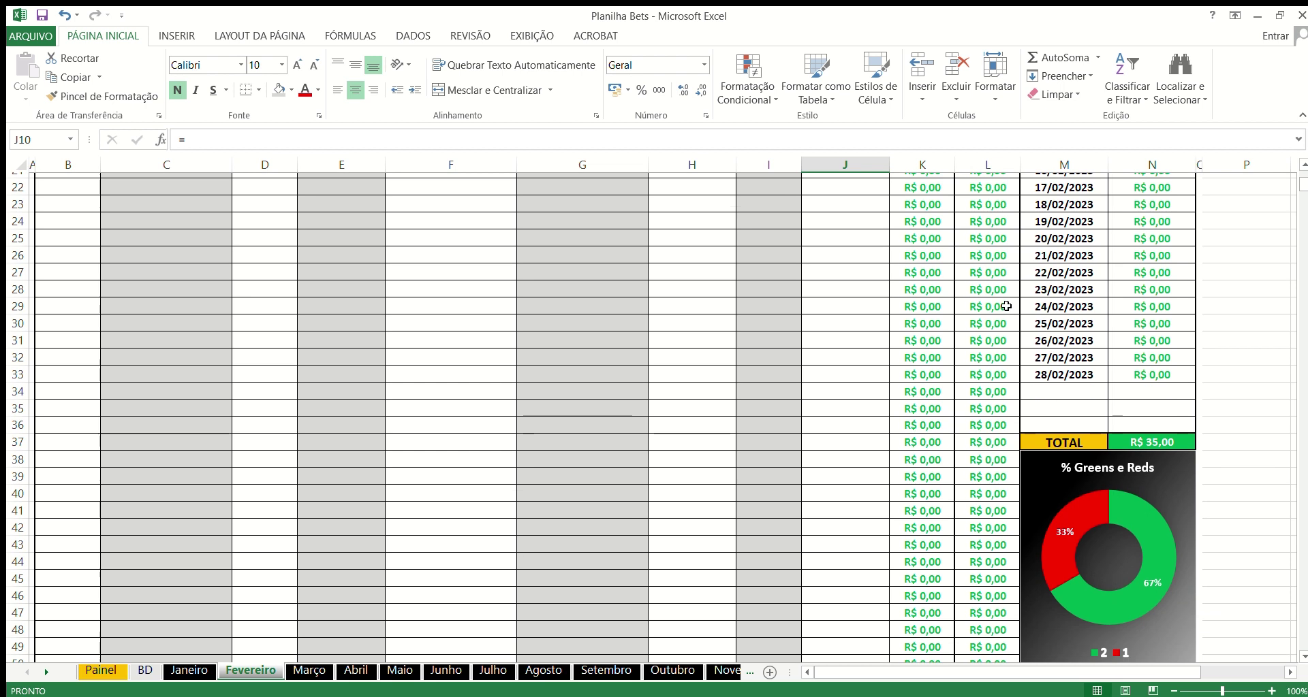
scroll(1006, 306, "down", 1)
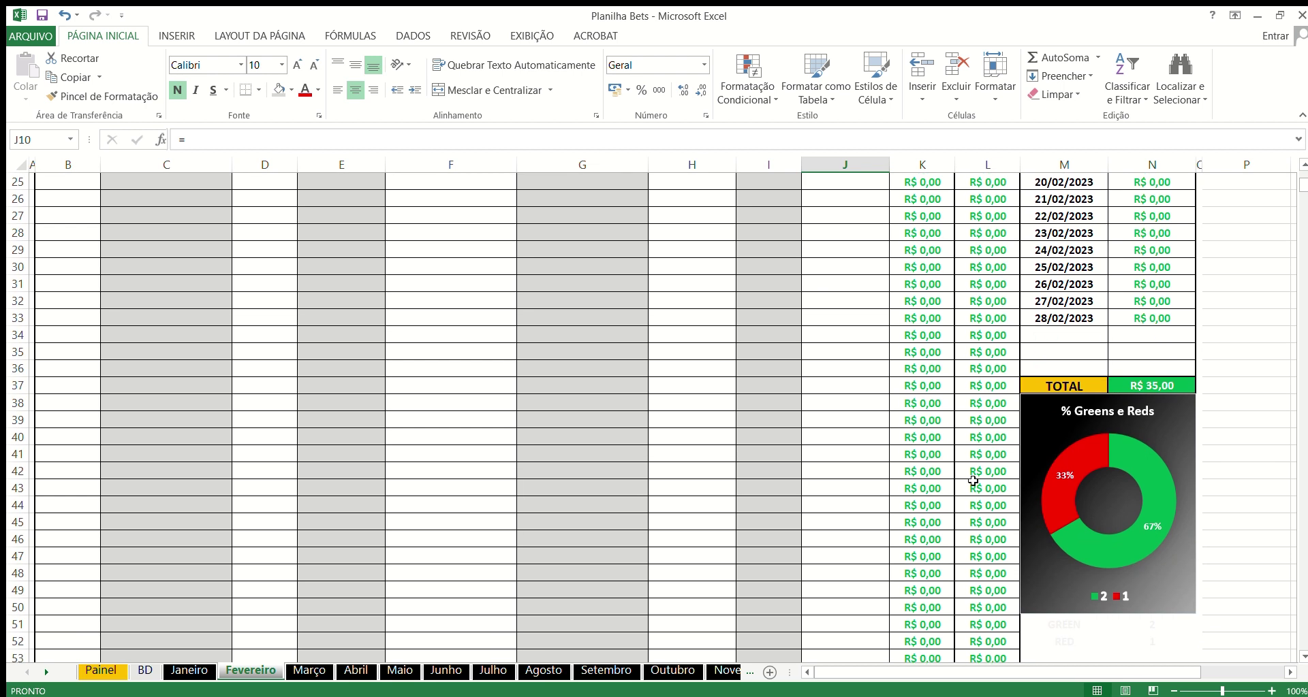
scroll(960, 470, "up", 8)
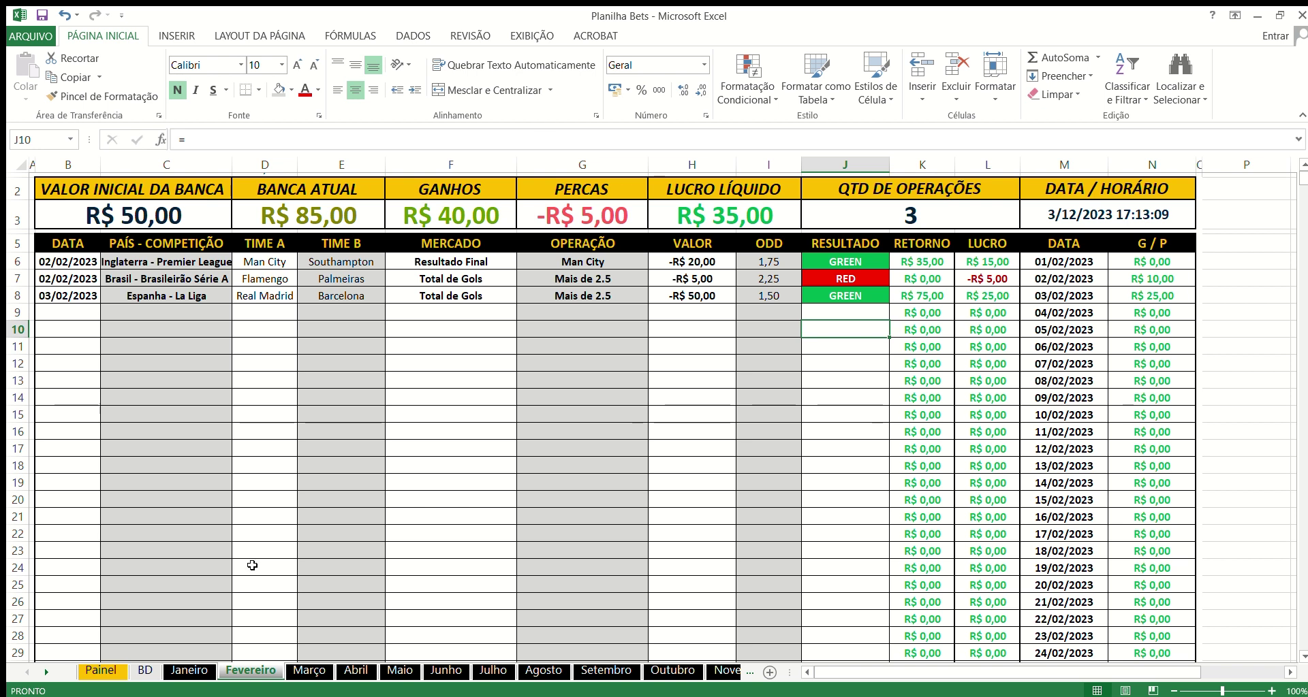
left_click(100, 672)
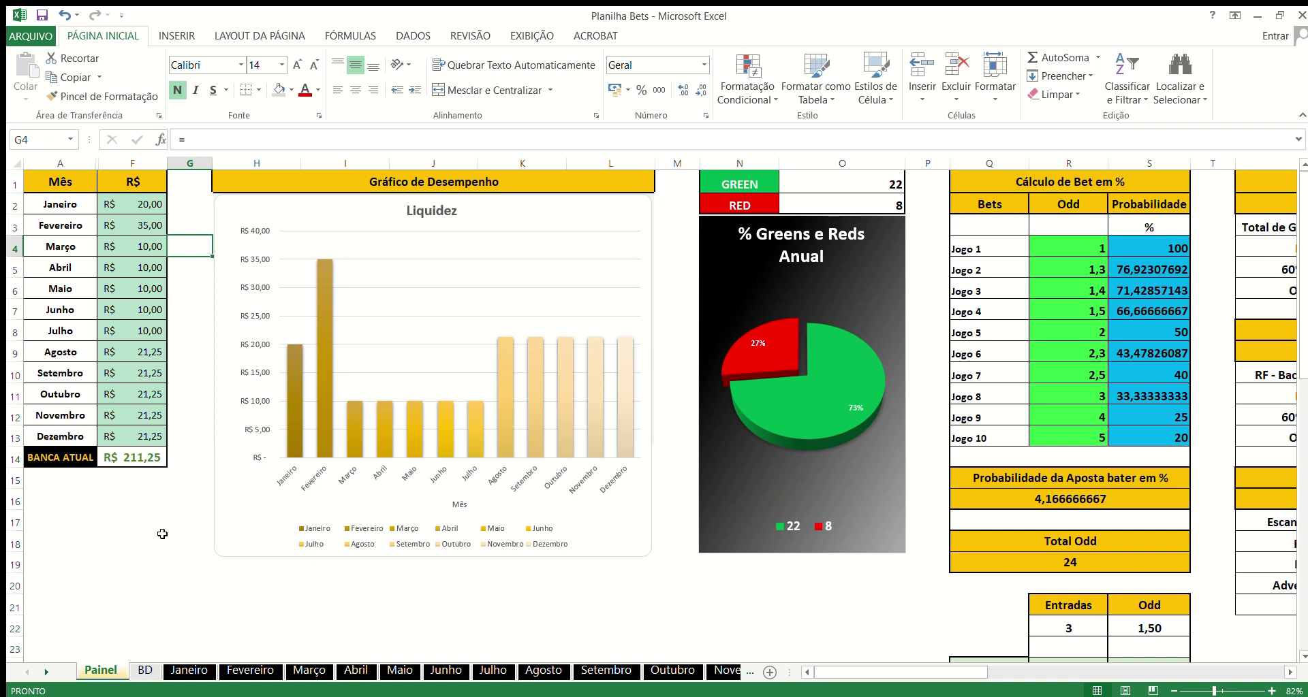
- Review the Janeiro sheet's total and % Greens e Reds chart against the annual charts on the Painel sheet
left_click(207, 668)
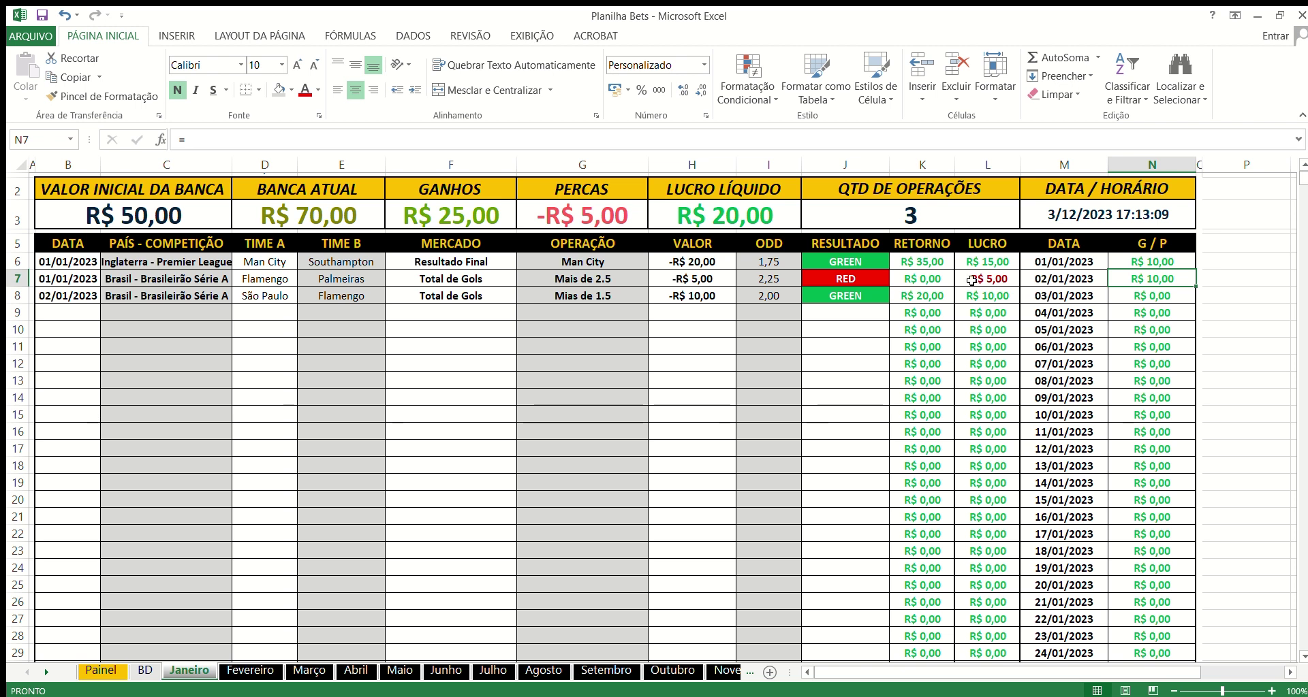
scroll(823, 373, "down", 8)
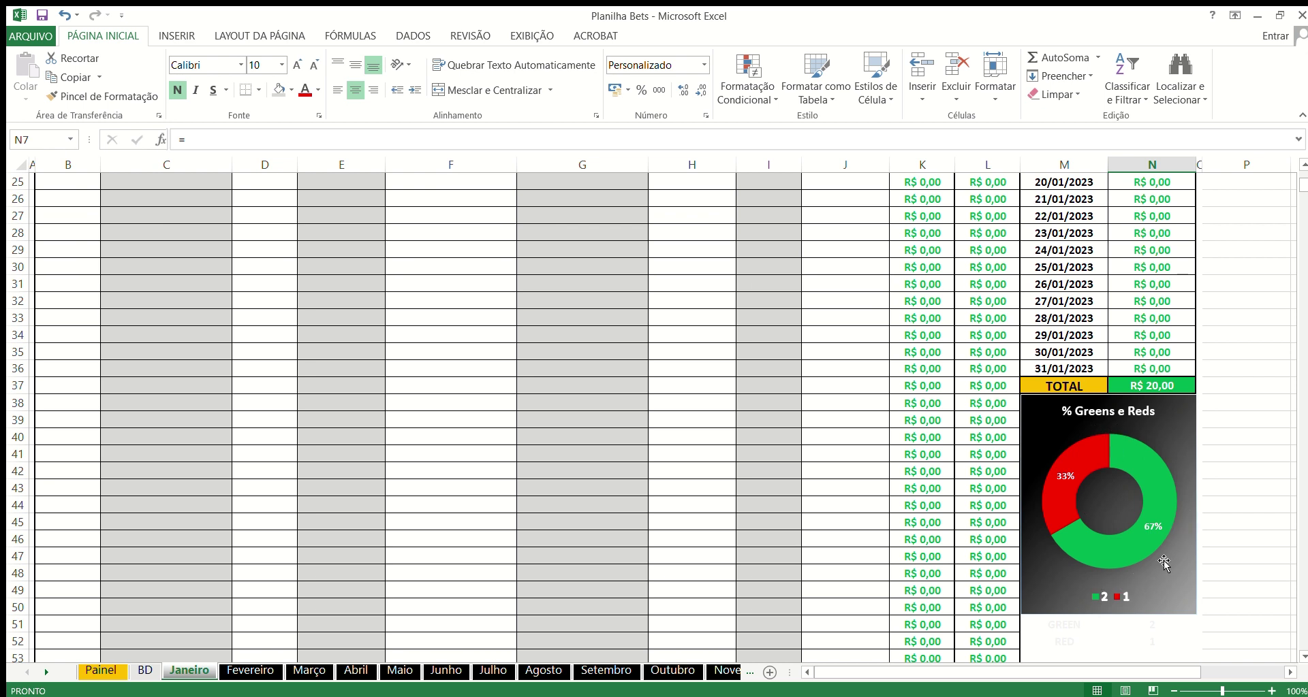
scroll(659, 365, "up", 8)
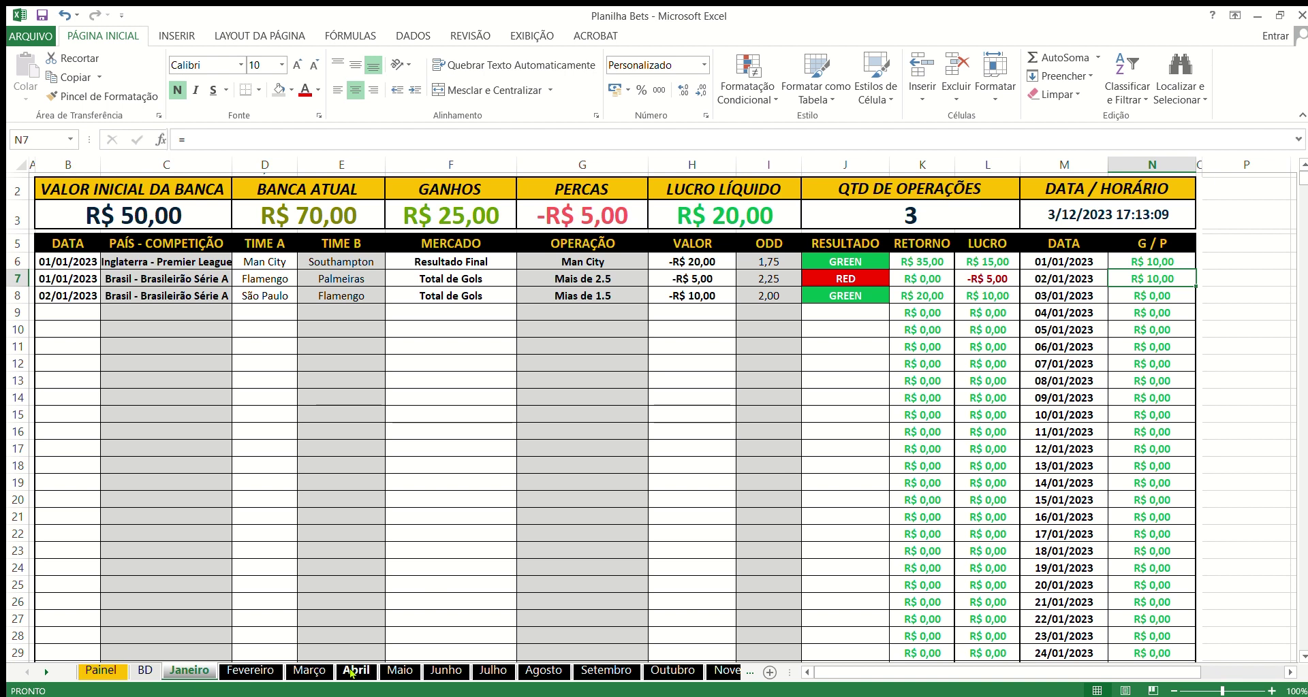
left_click(100, 671)
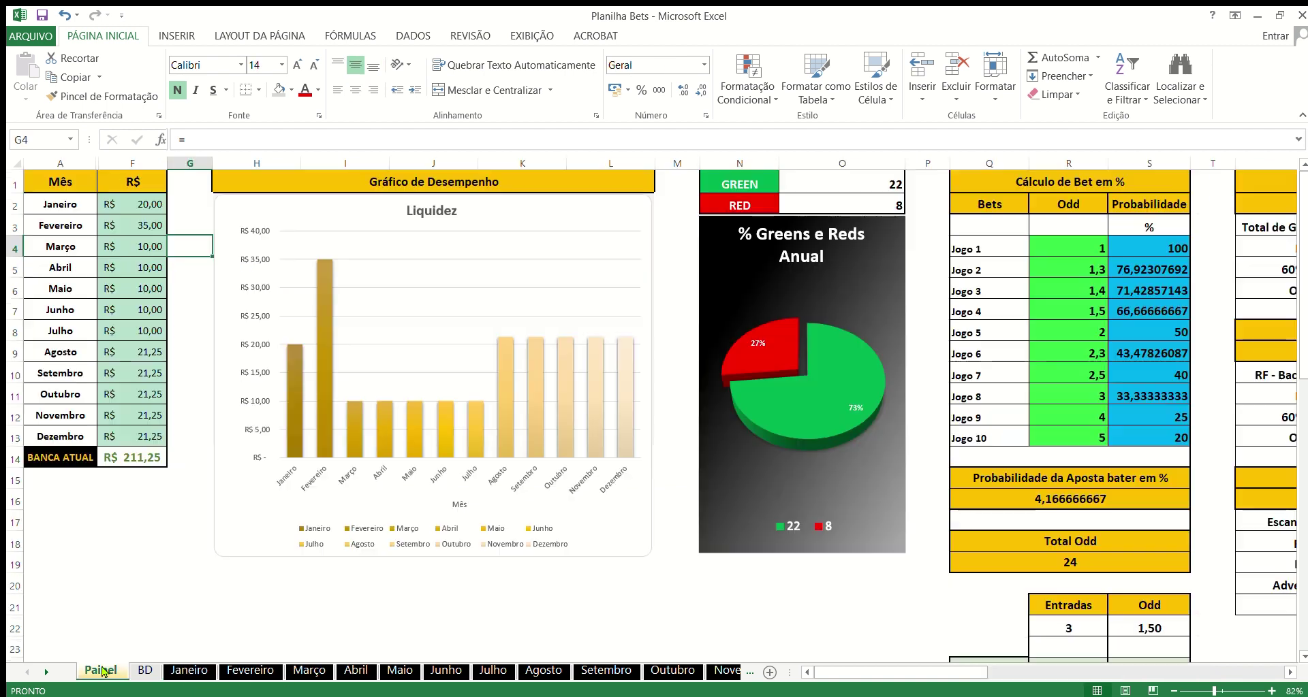
left_click(659, 644)
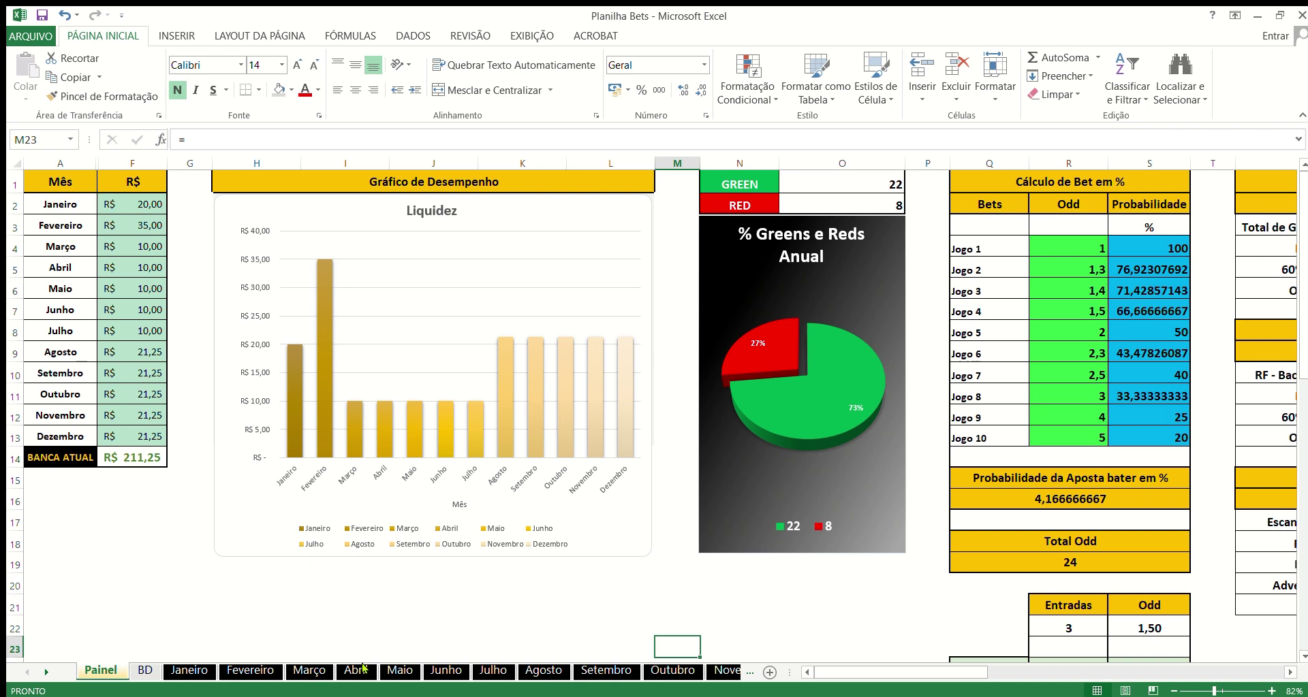
- Inspect the Agosto sheet's bets, monthly total and % Greens e Reds chart, and return to the Painel sheet
left_click(524, 673)
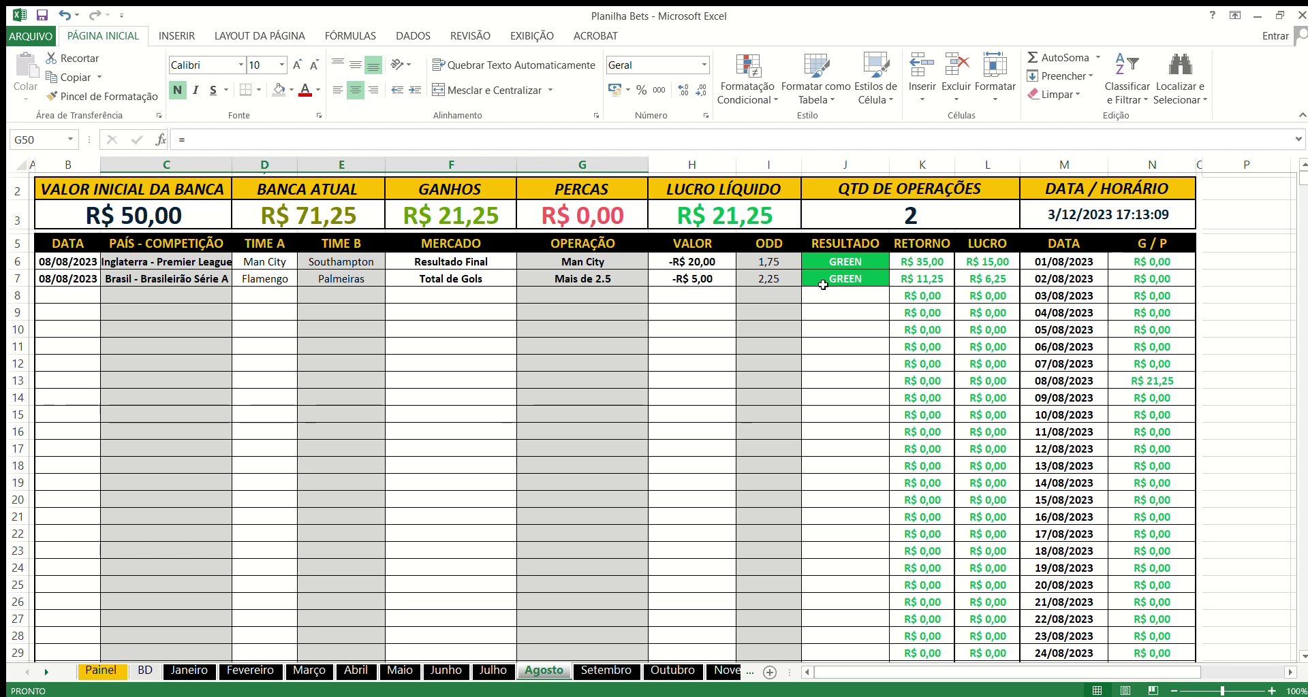
scroll(840, 282, "down", 1)
scroll(840, 280, "up", 1)
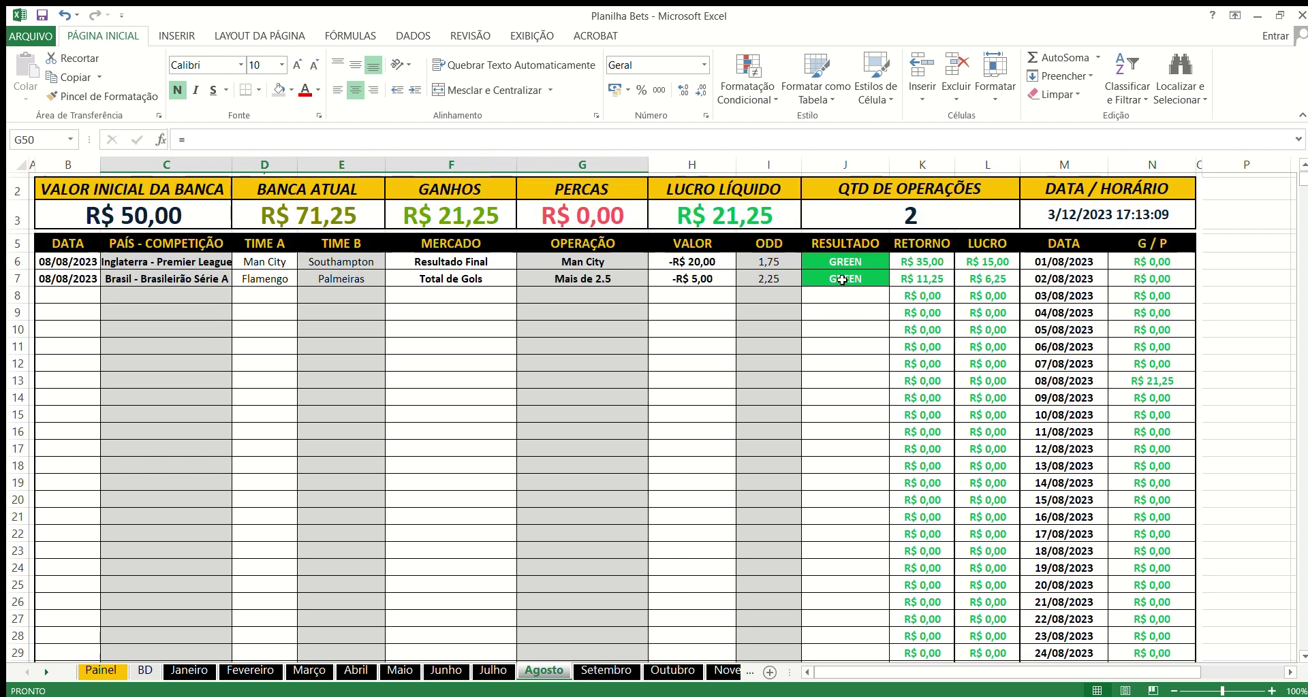
scroll(877, 306, "down", 9)
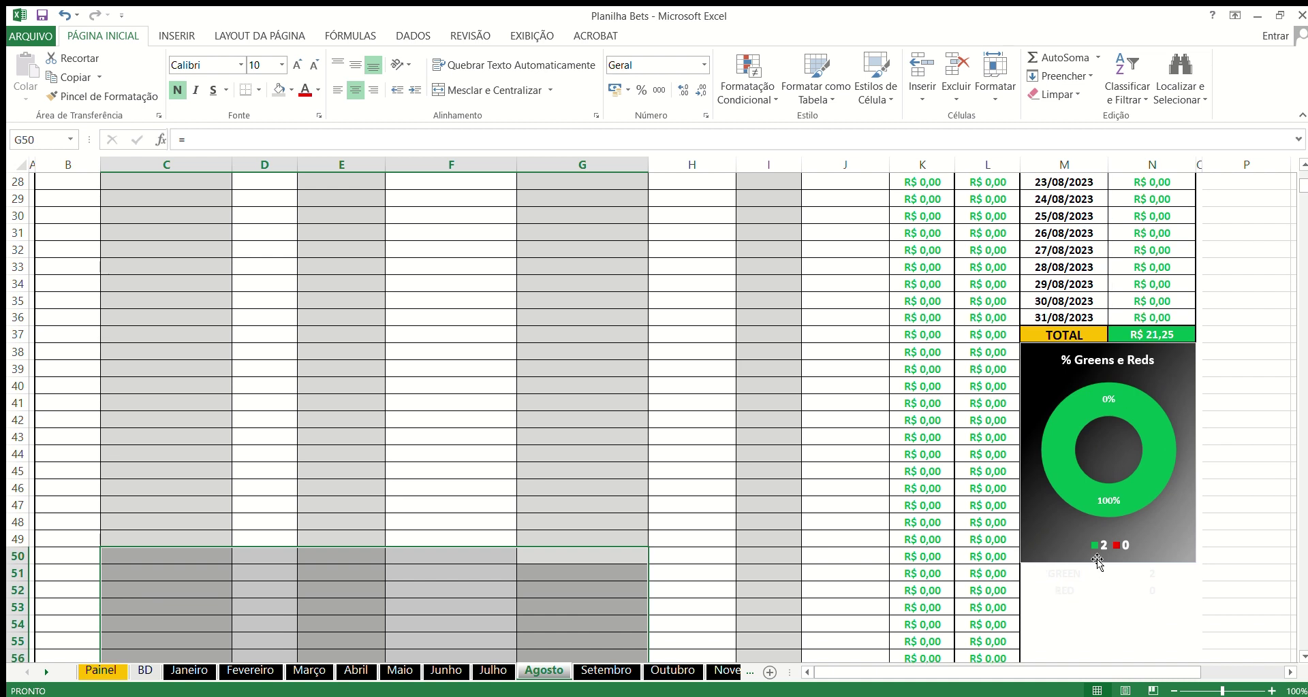
scroll(890, 414, "up", 9)
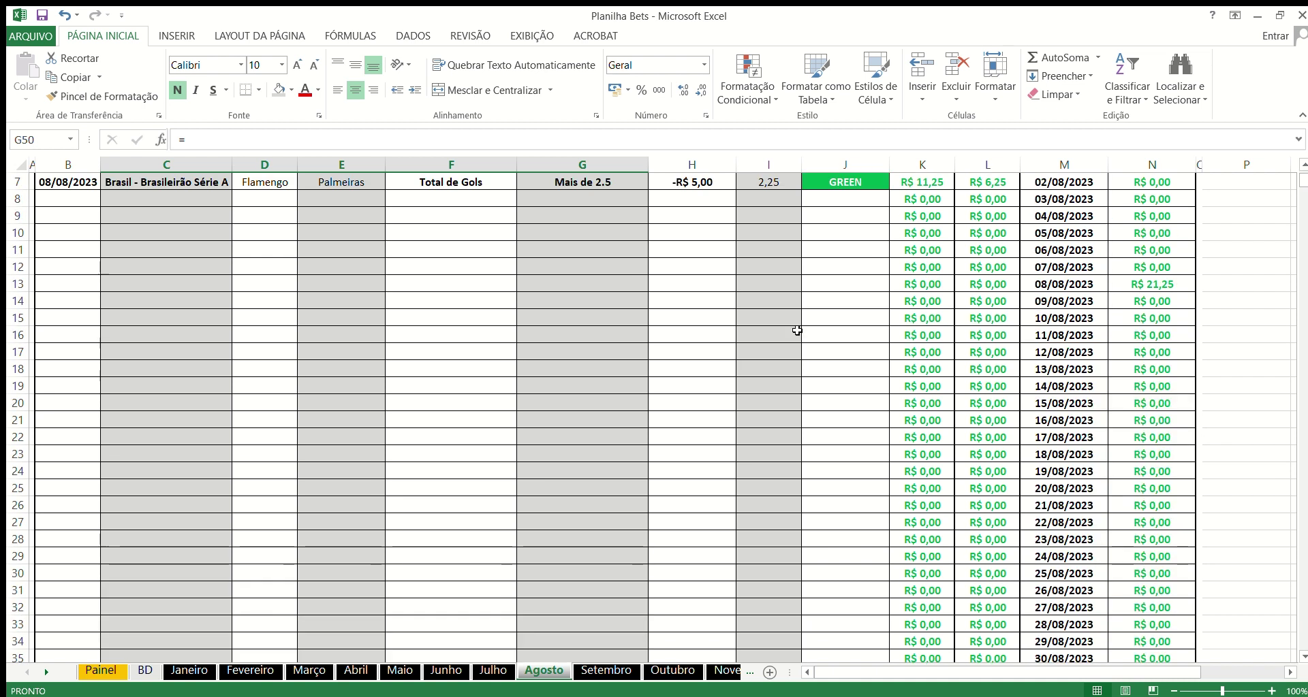
left_click(119, 671)
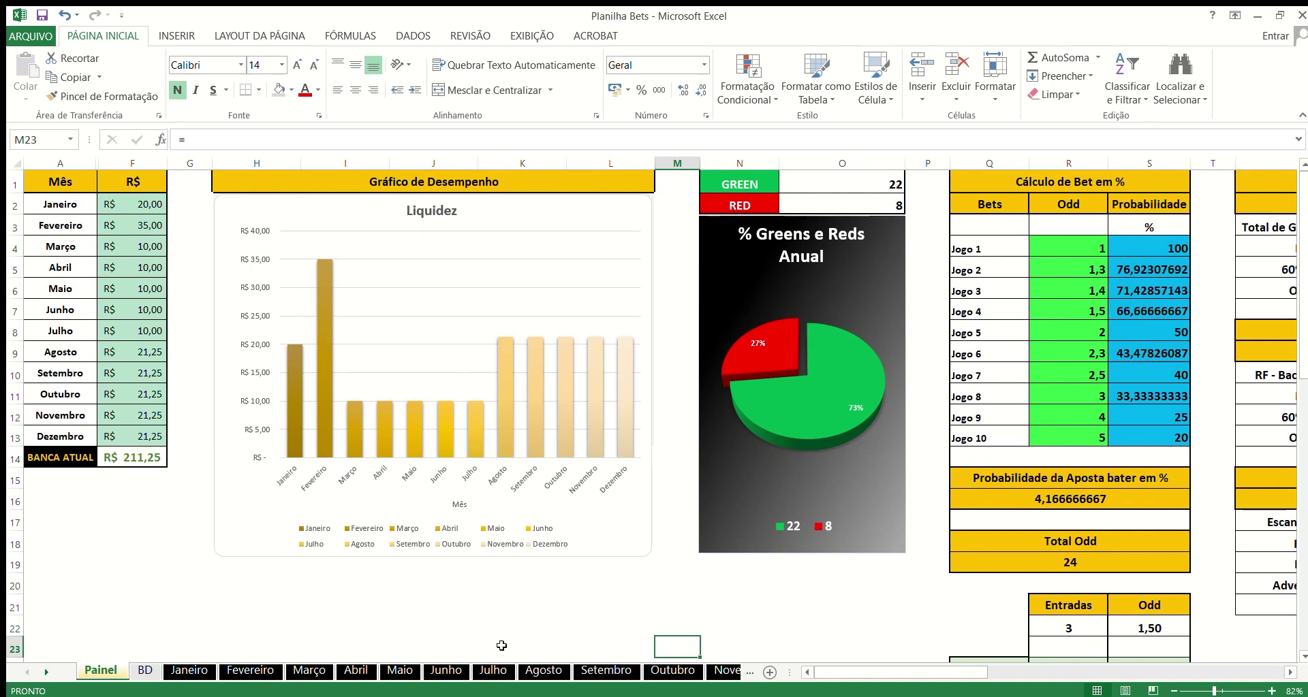
- Compare the bet records on the Julho and Agosto sheets with the monthly amounts on the Painel sheet
left_click(493, 670)
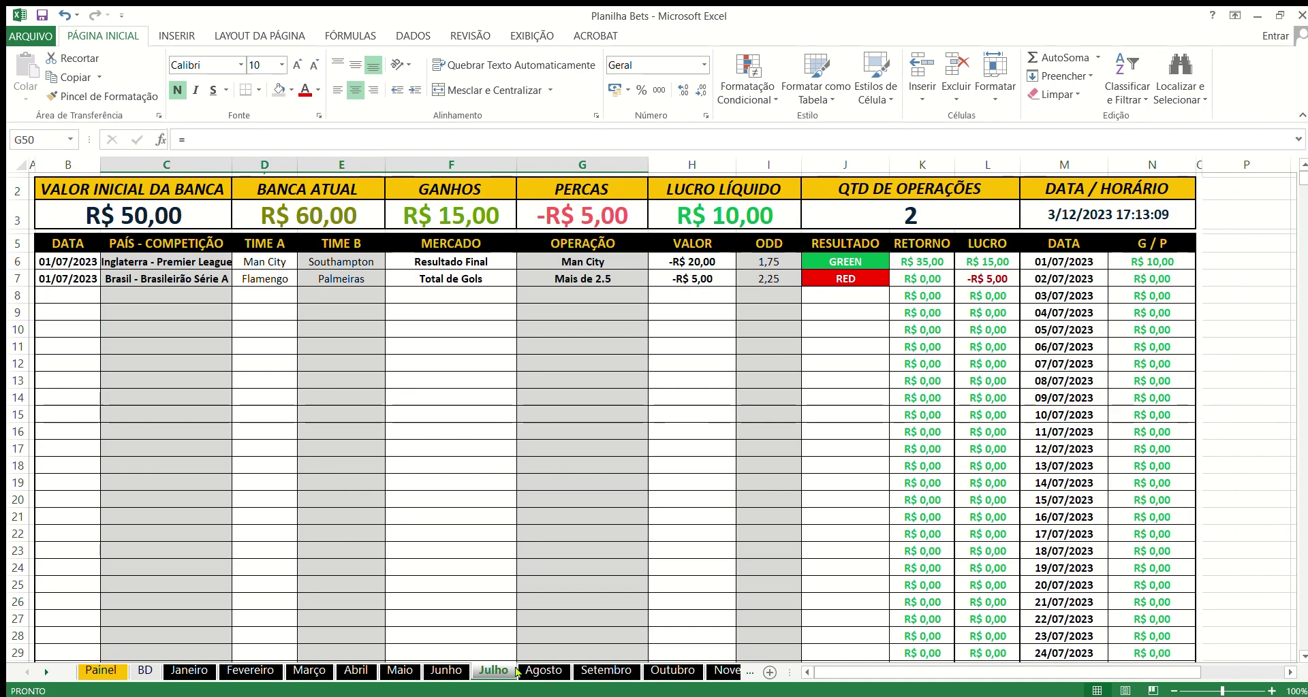
left_click(543, 670)
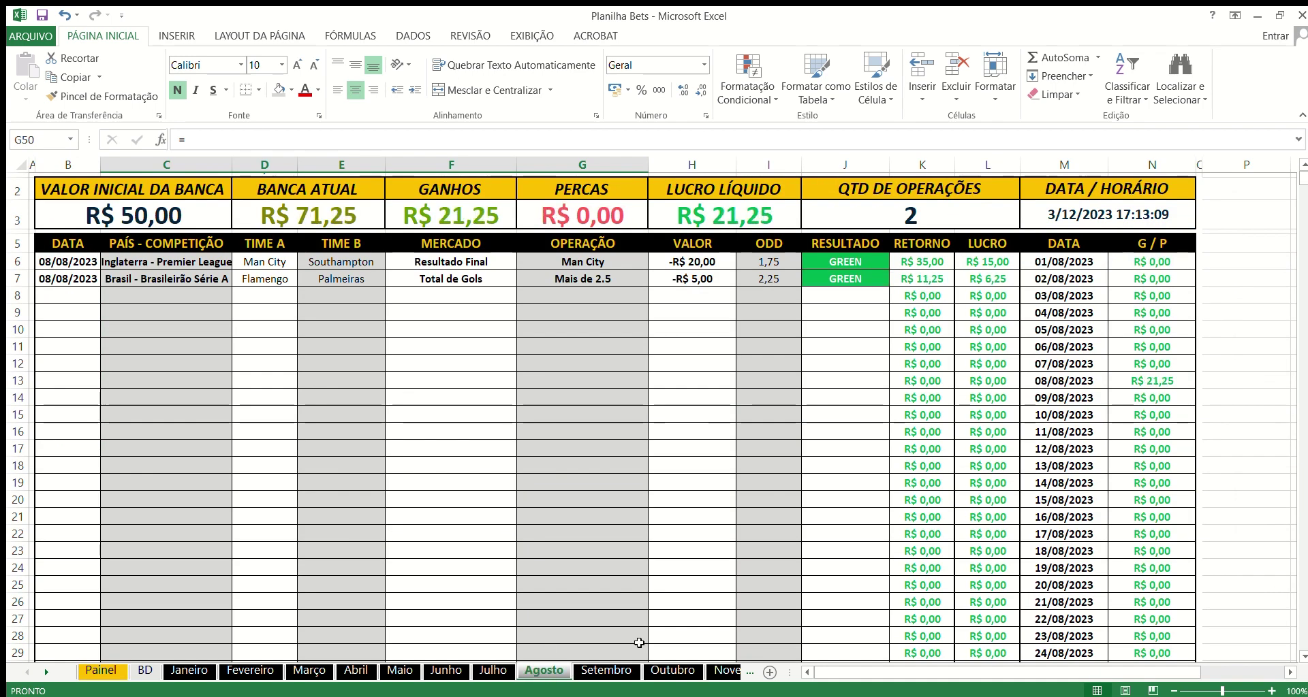
scroll(862, 457, "down", 6)
scroll(657, 467, "up", 6)
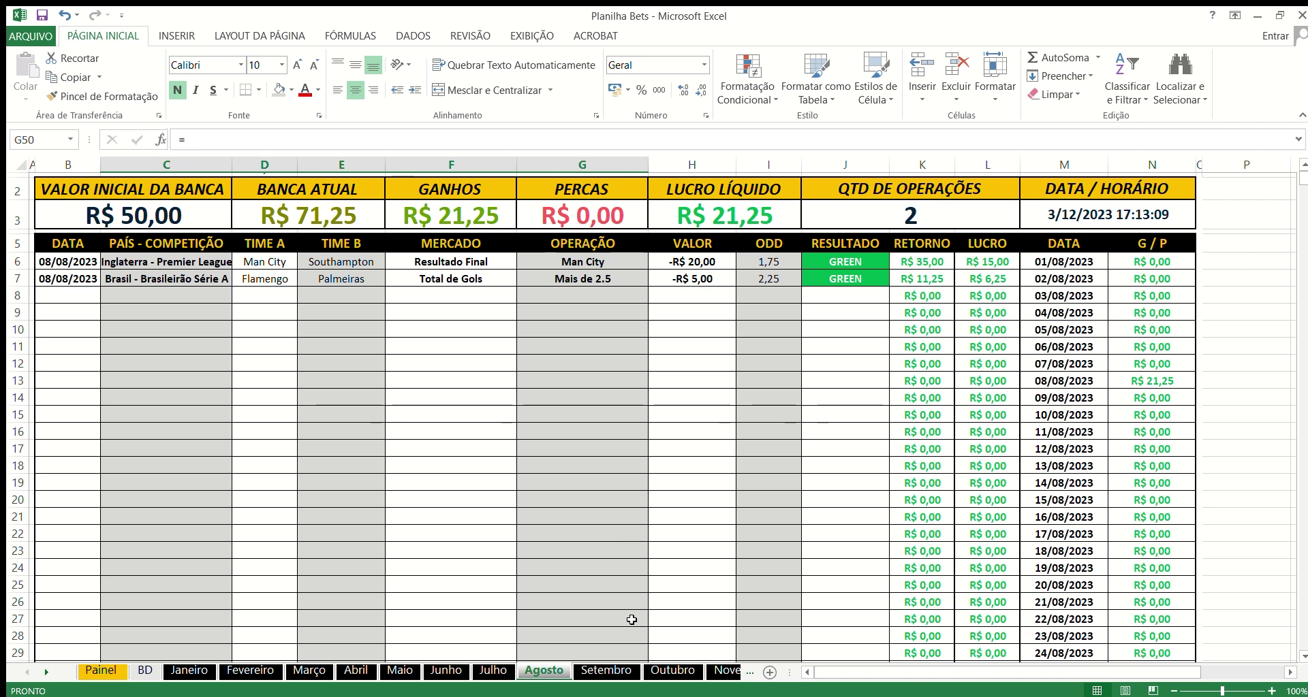
left_click(101, 670)
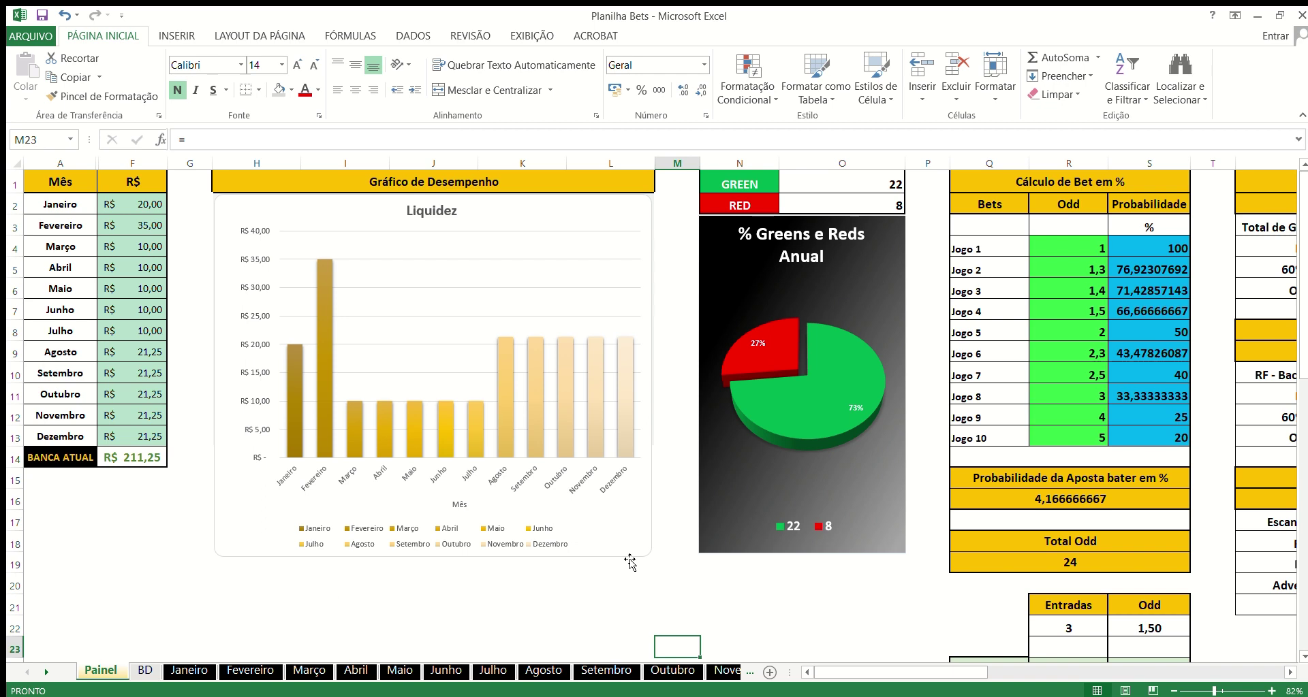
- View the Janeiro sheet and examine the Dezembro sheet's bets, monthly total and % Greens e Reds chart
left_click(189, 670)
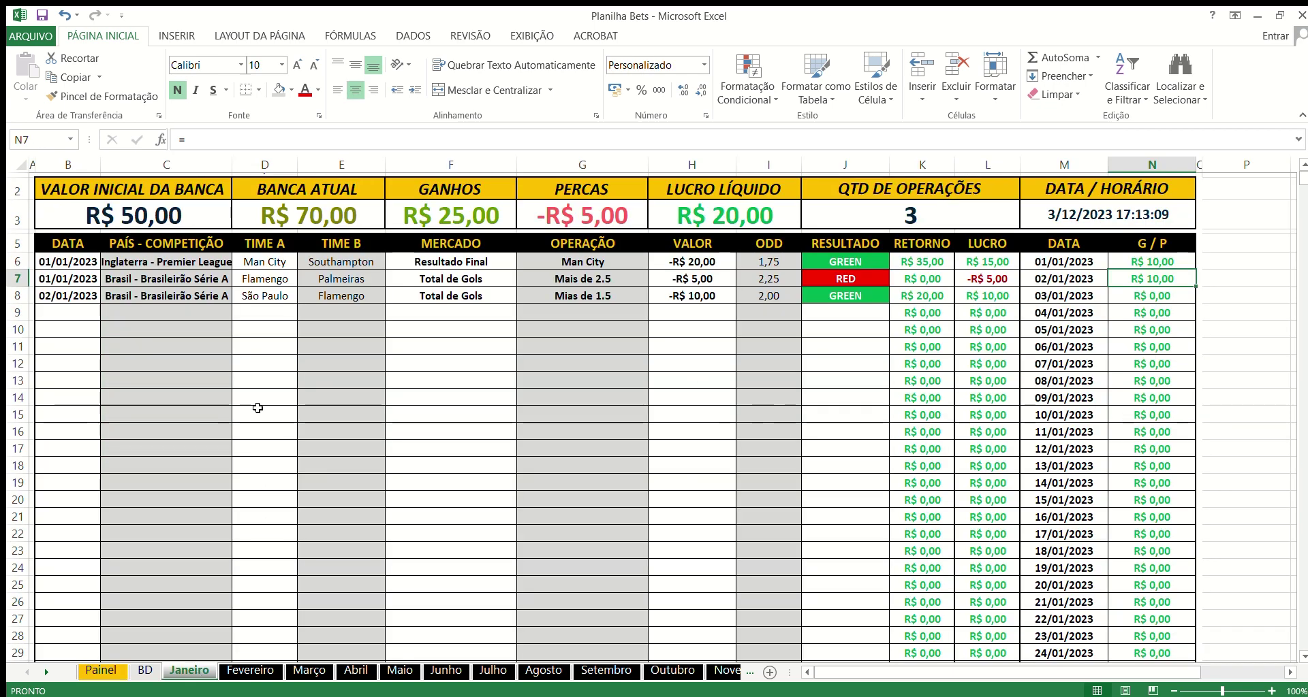
left_click(720, 672)
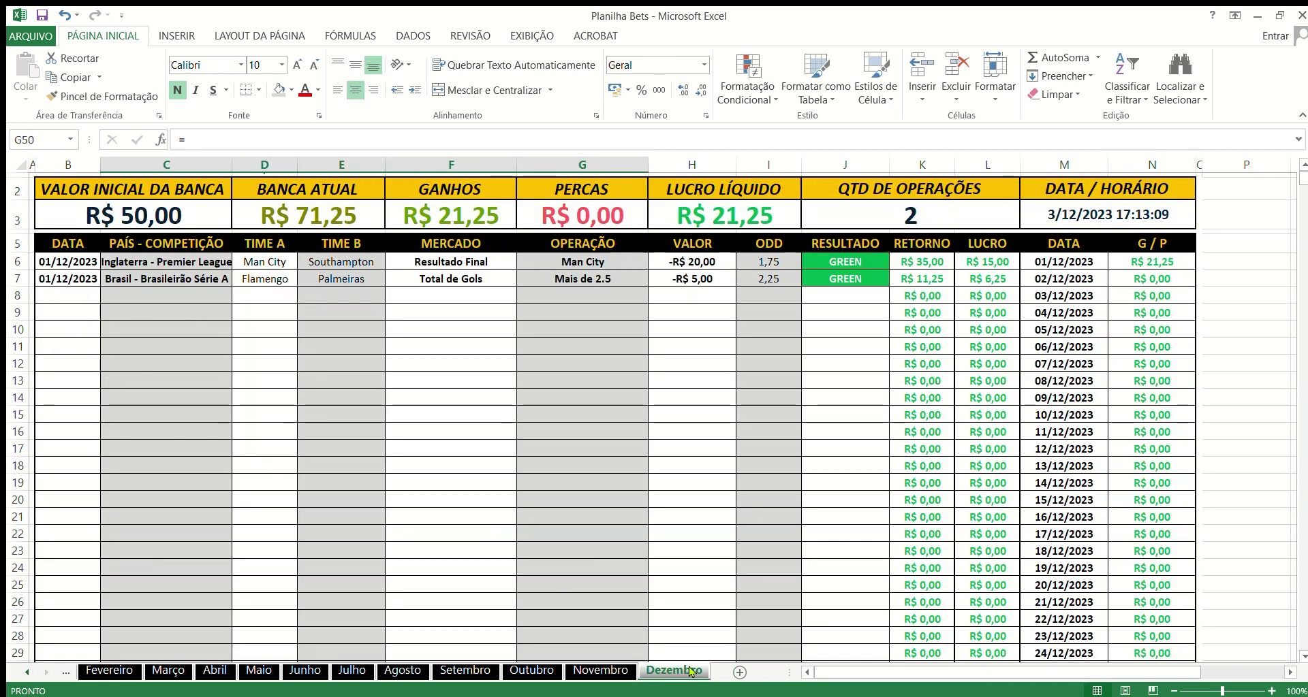
scroll(646, 456, "down", 1)
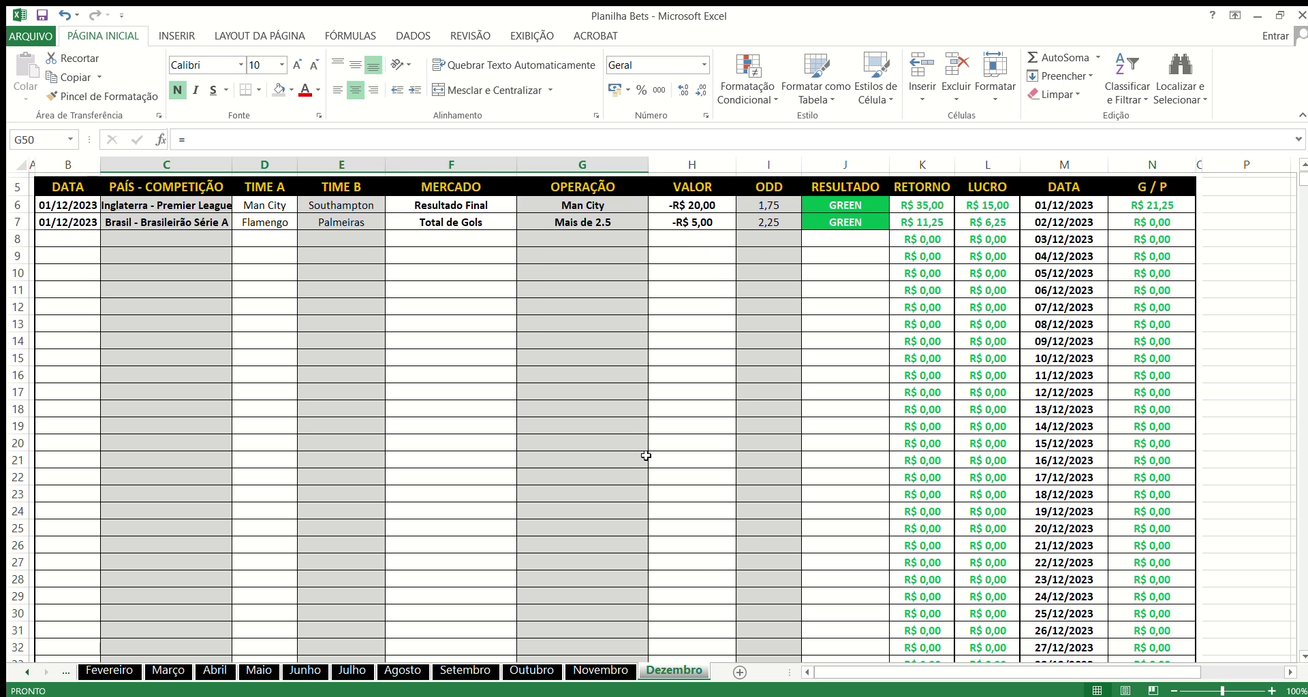
scroll(646, 455, "up", 1)
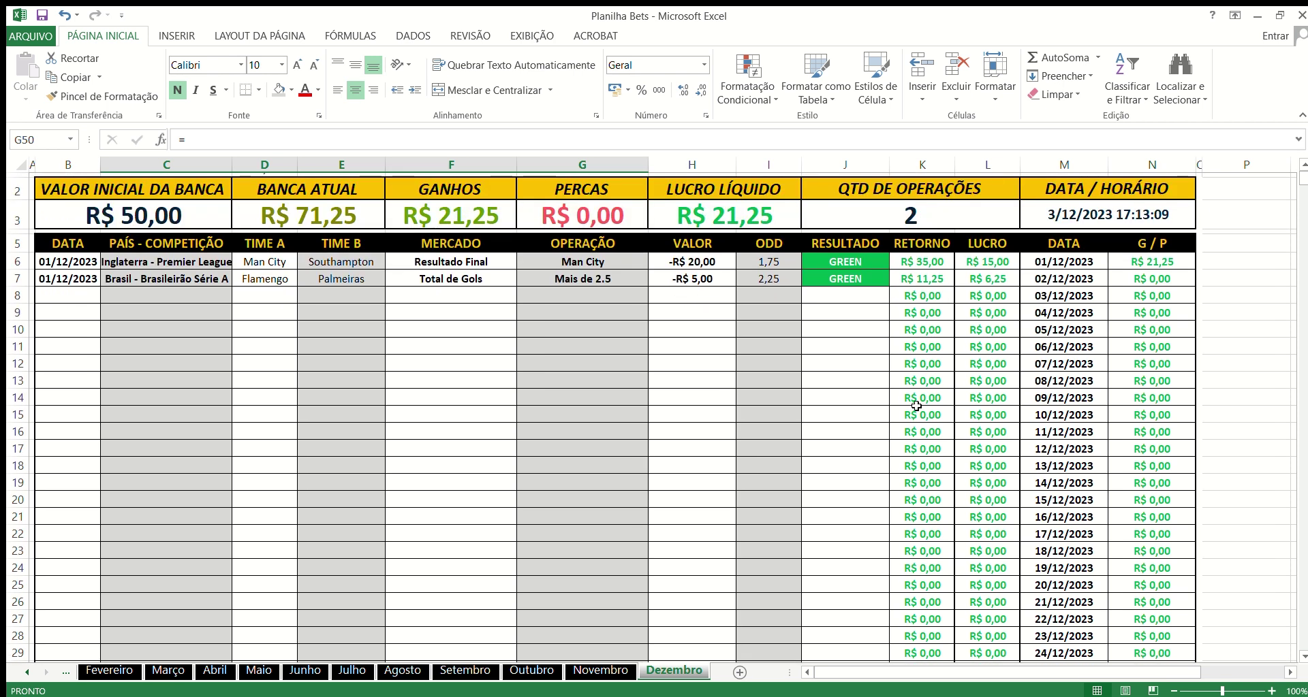
scroll(722, 308, "down", 7)
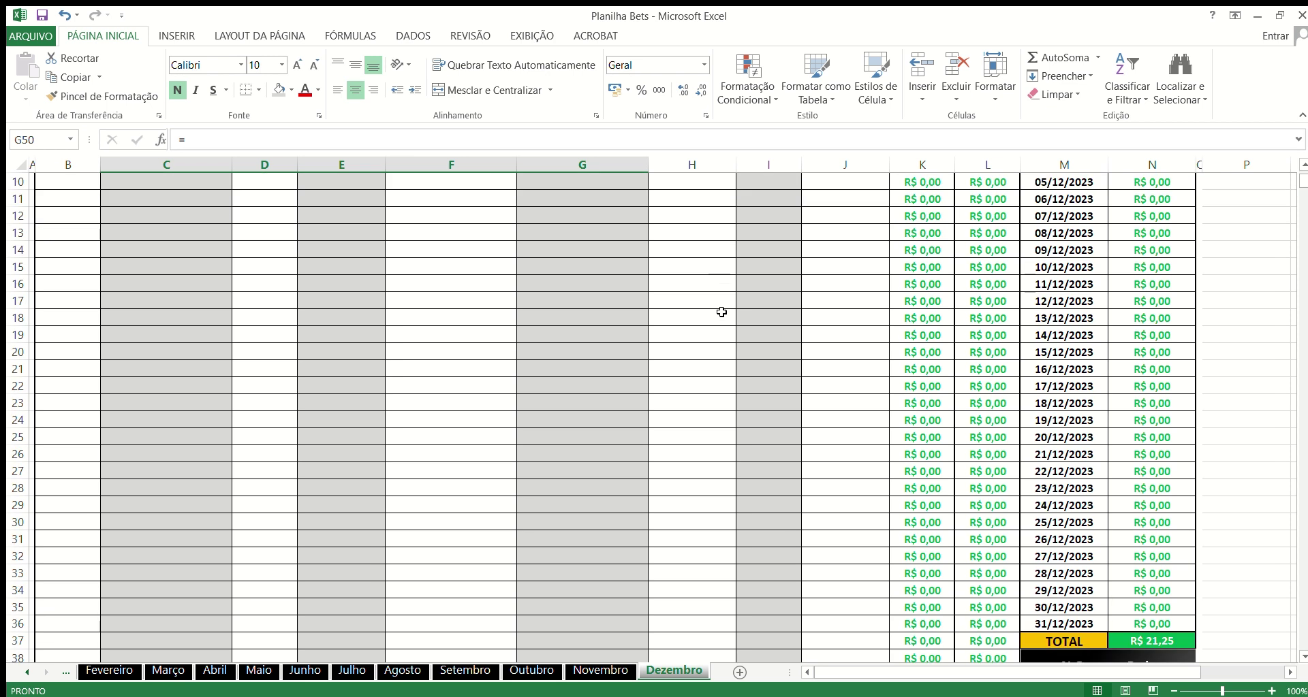
scroll(721, 312, "down", 1)
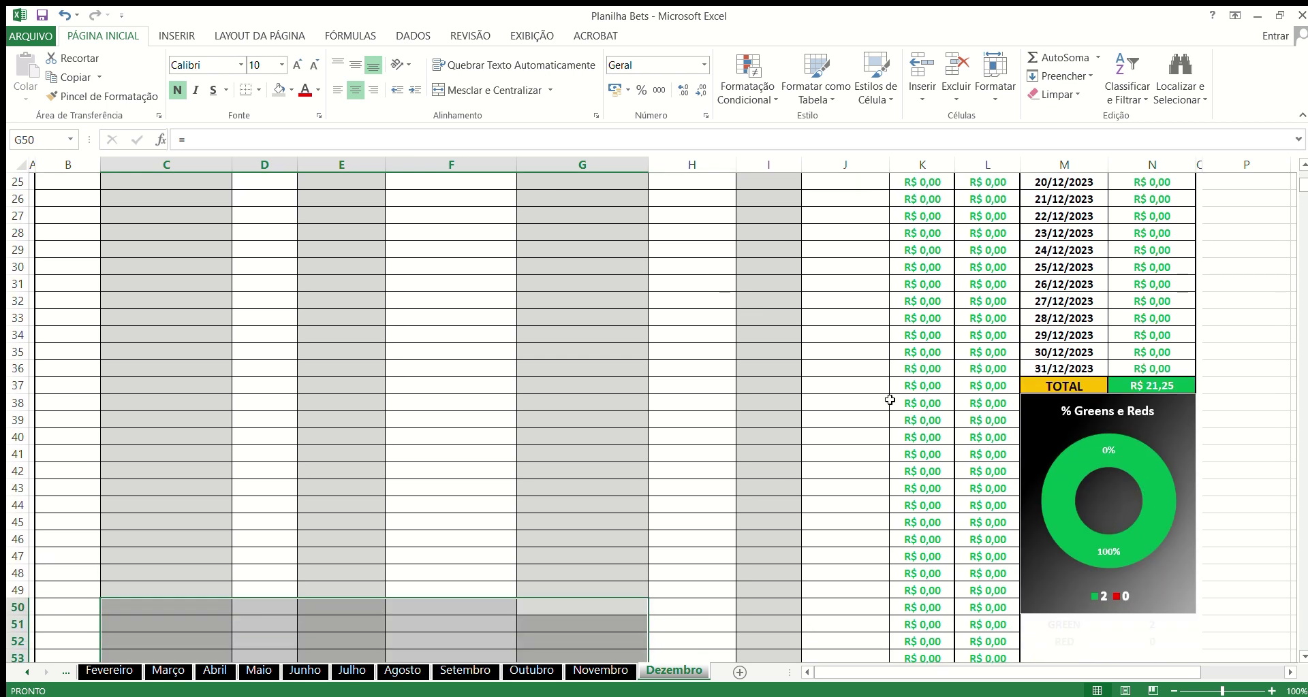
scroll(890, 402, "up", 8)
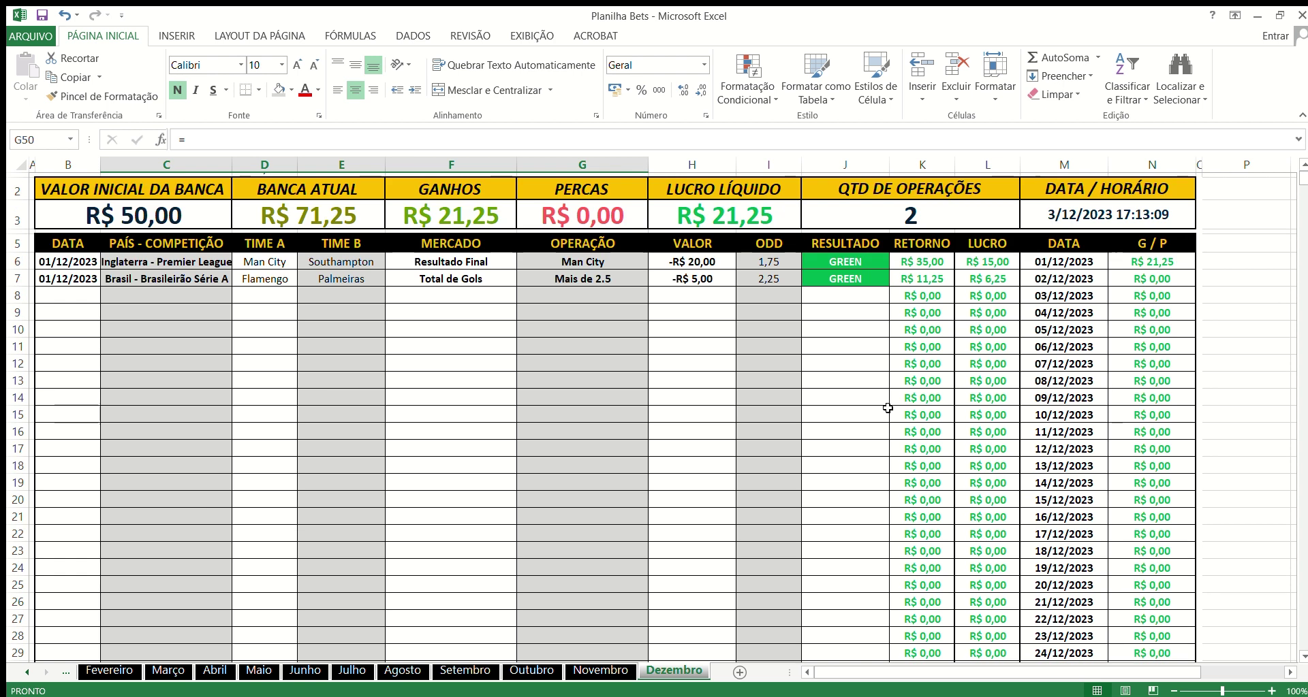
- Return to the Painel sheet and highlight the block holding the monthly amounts, performance chart and annual Greens e Reds chart
left_click(28, 673)
left_click(28, 673)
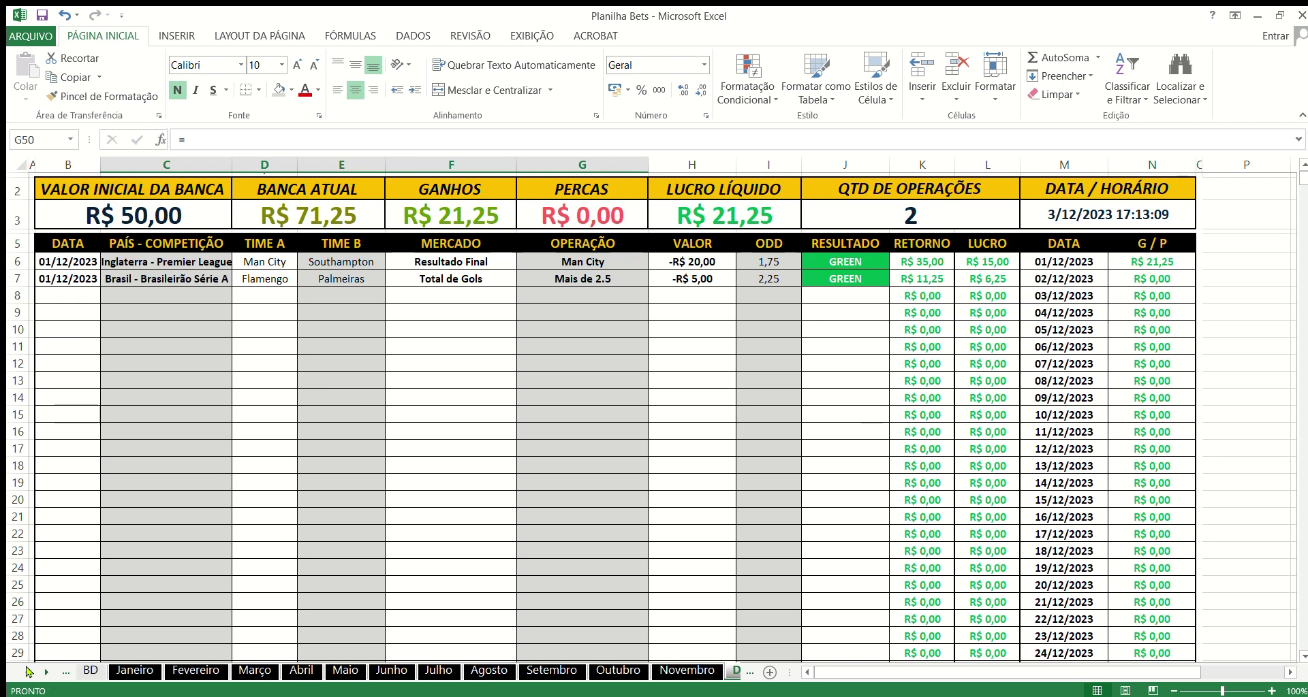
left_click(27, 673)
left_click(99, 672)
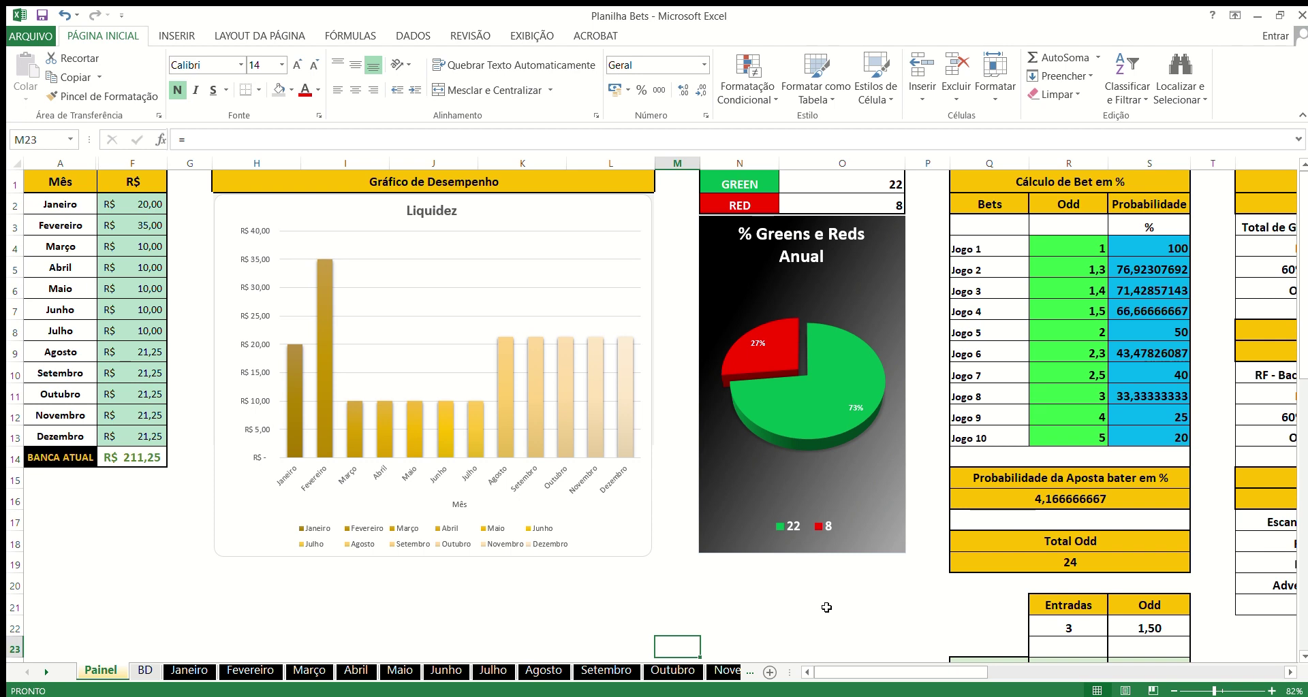
left_click(833, 630)
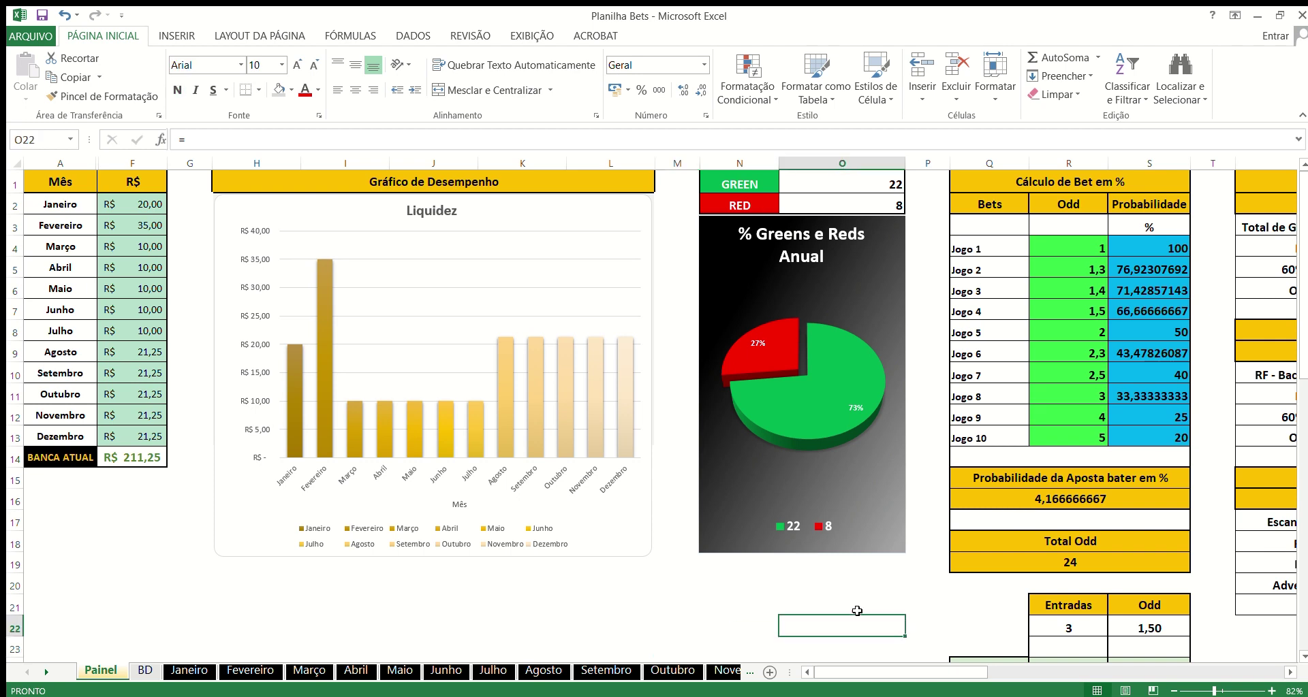
left_click_drag(857, 611, 41, 180)
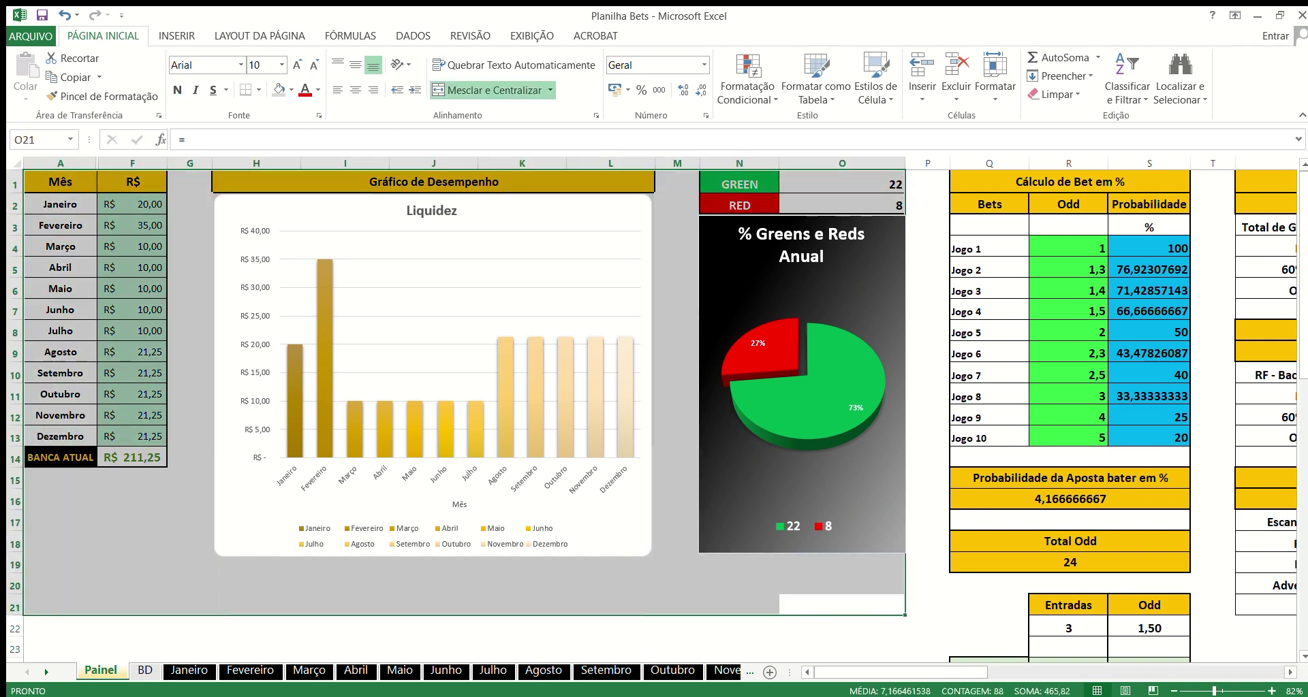
left_click(757, 604)
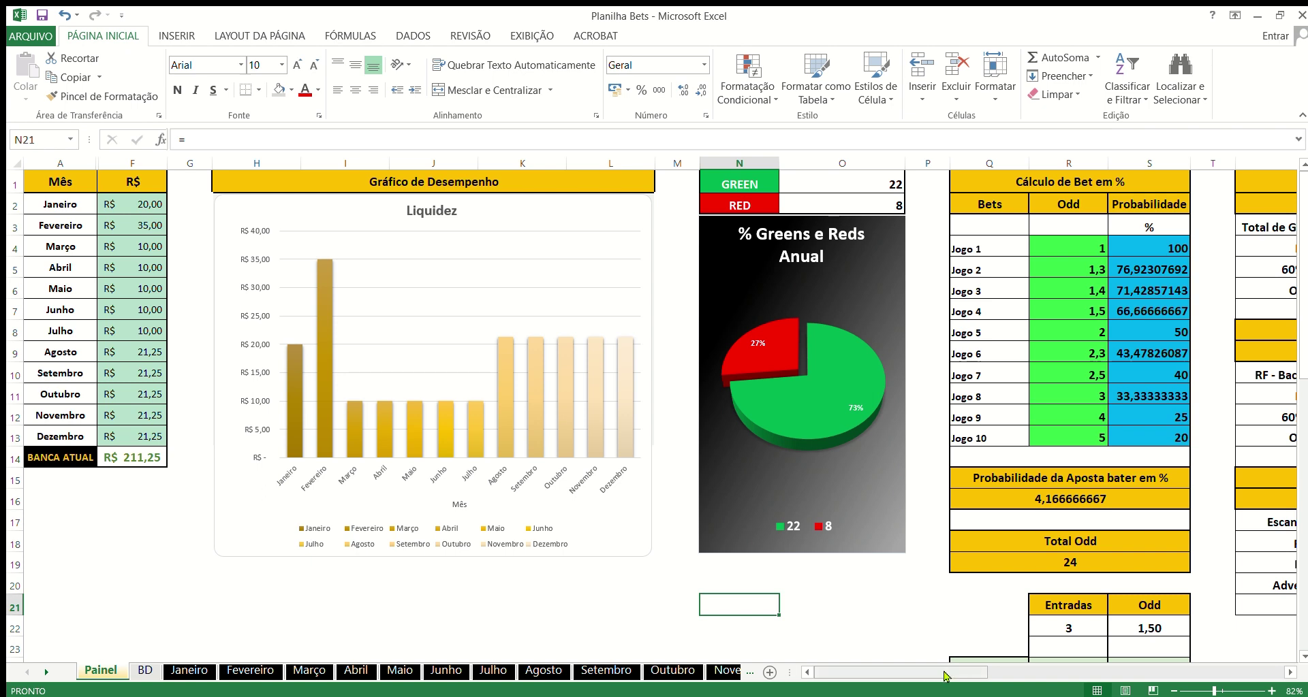
- Examine the Painel sheet's annual GREEN and RED counts, bet probability calculator, method criteria and competition tips
left_click_drag(945, 676, 1032, 676)
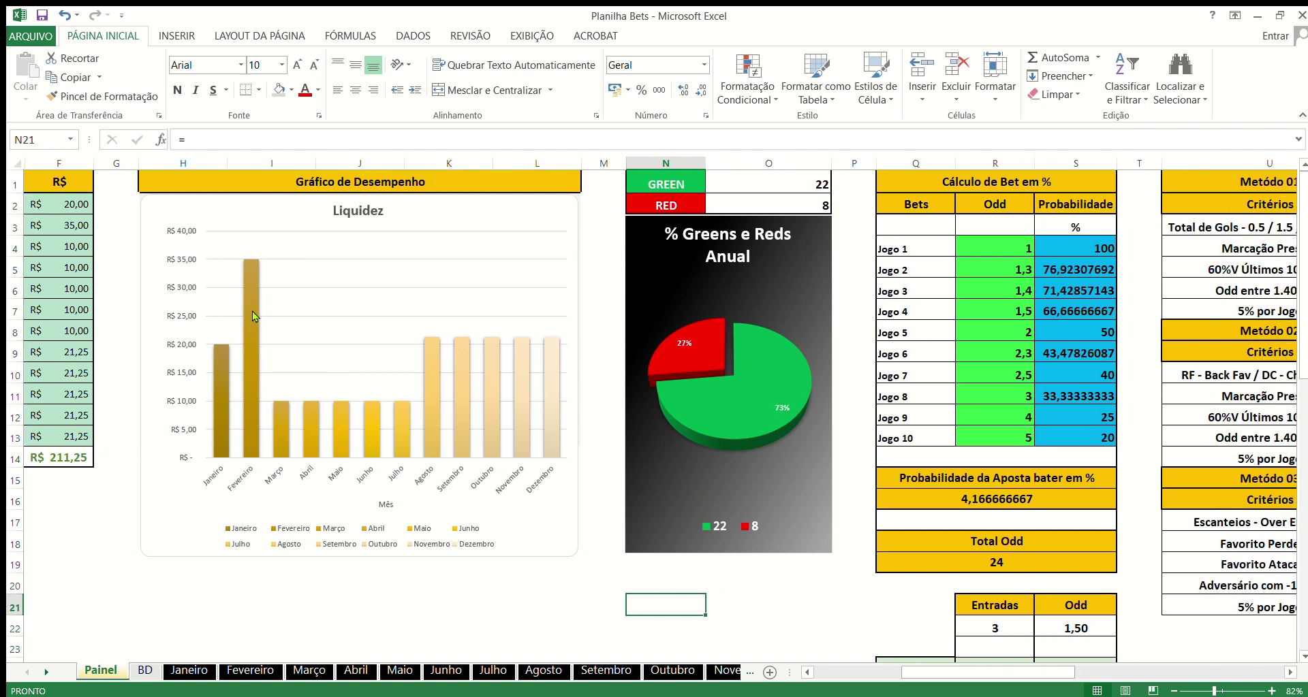
left_click(770, 185)
left_click(770, 204)
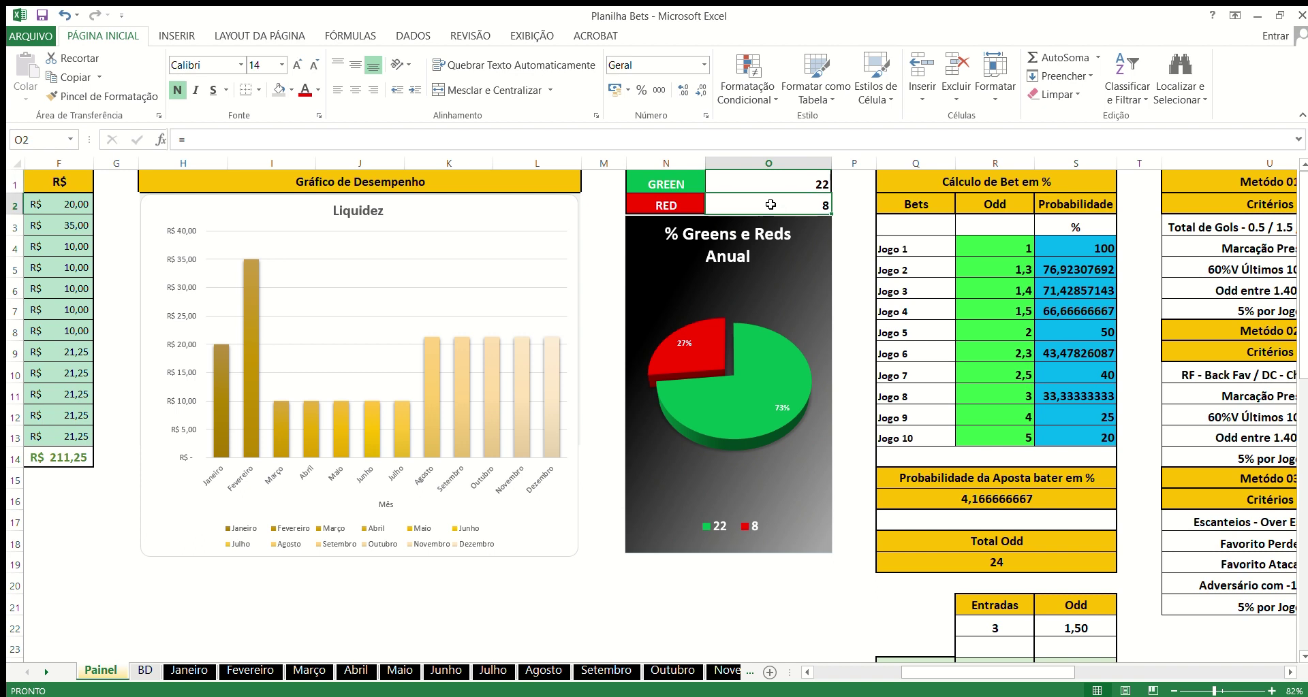
left_click(859, 331)
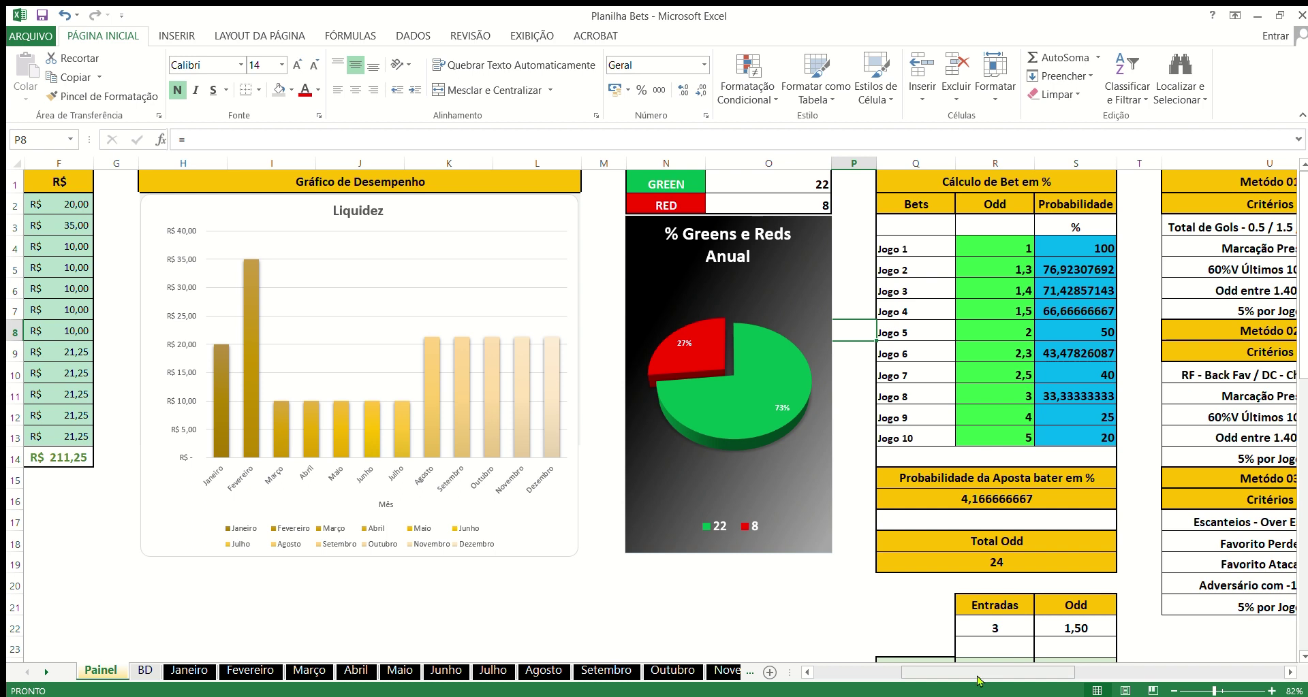
left_click_drag(983, 676, 1104, 676)
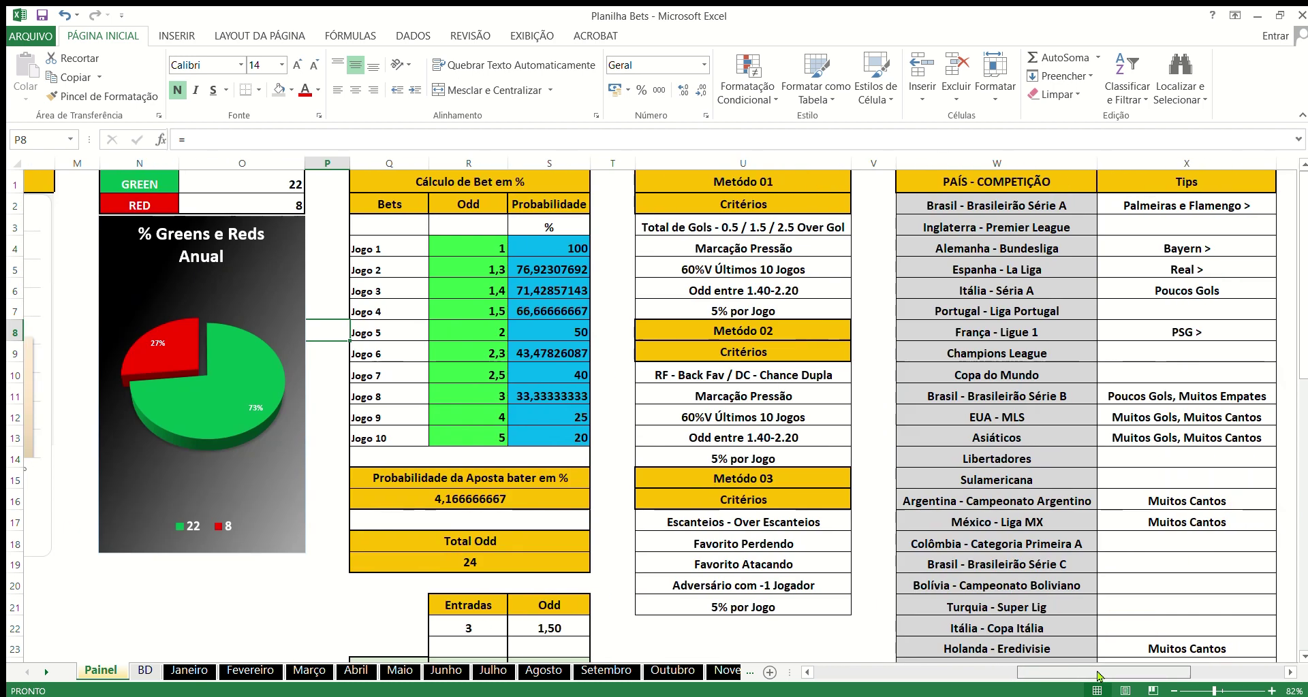
- Review the Metódo 01, Metódo 02 and Metódo 03 headings in the criteria column of the Painel sheet
scroll(741, 414, "down", 1)
scroll(741, 413, "up", 1)
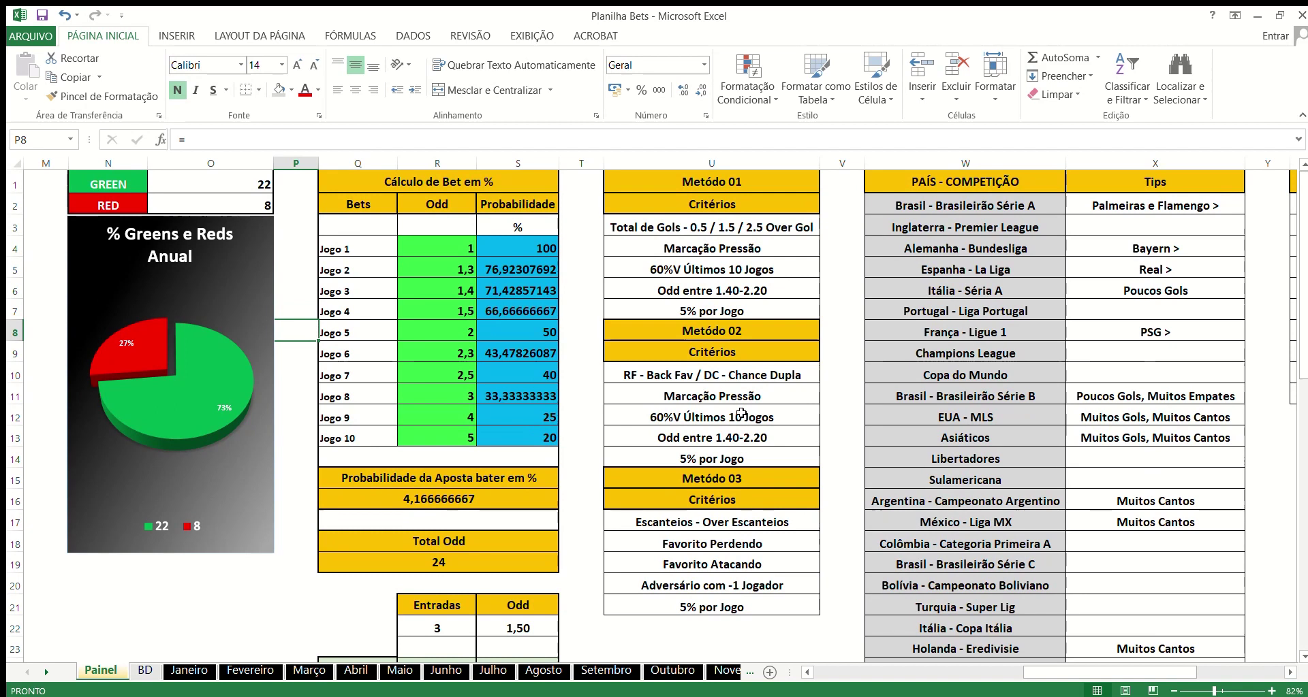
scroll(741, 414, "down", 1)
scroll(741, 414, "up", 1)
left_click(754, 186)
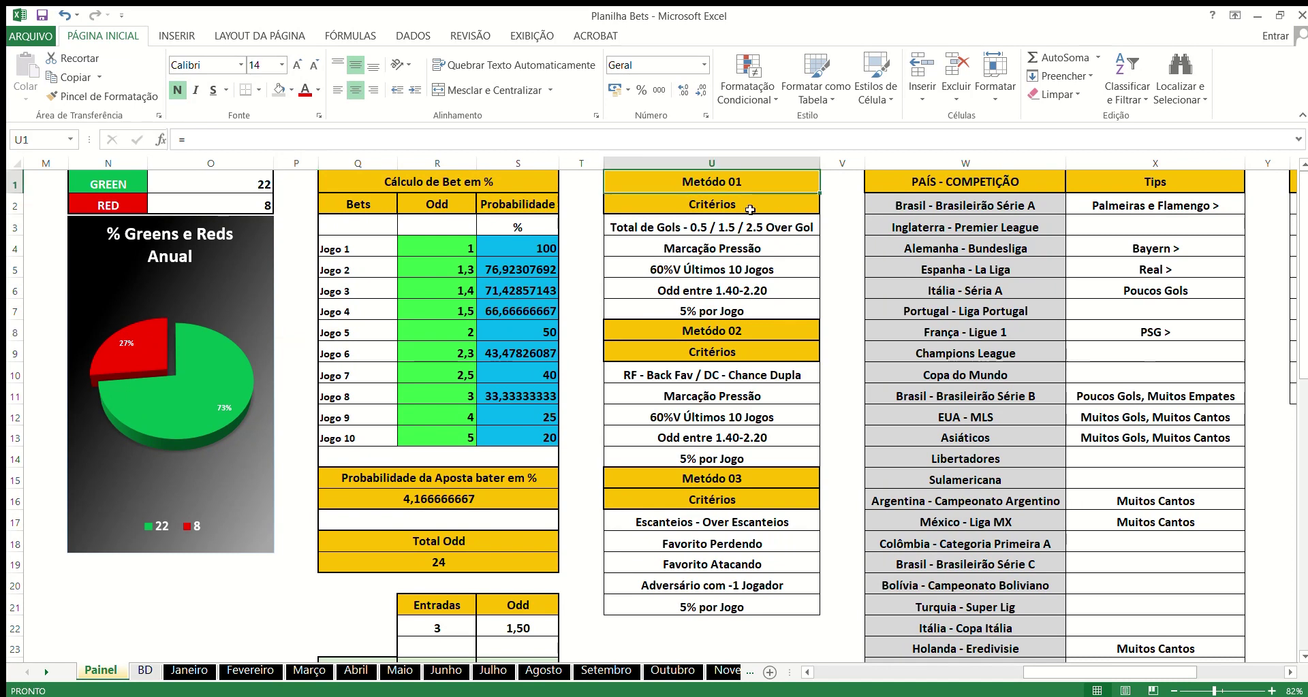
left_click(768, 333)
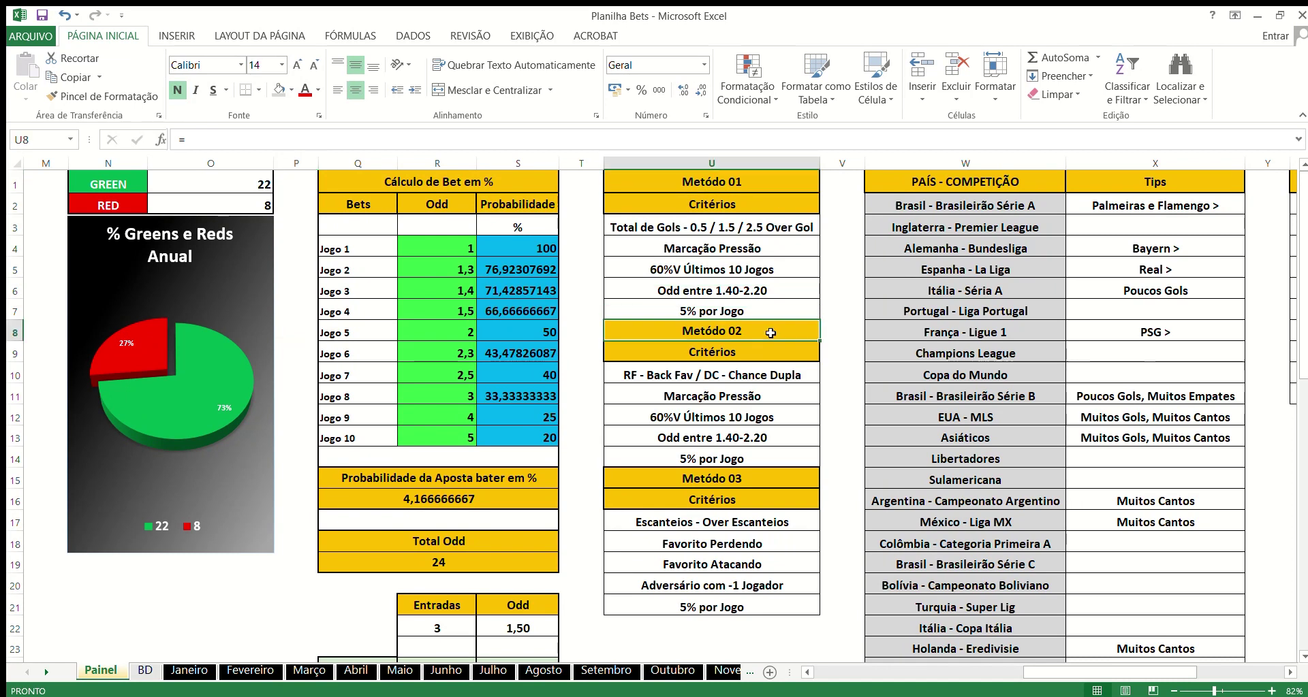
left_click(783, 482)
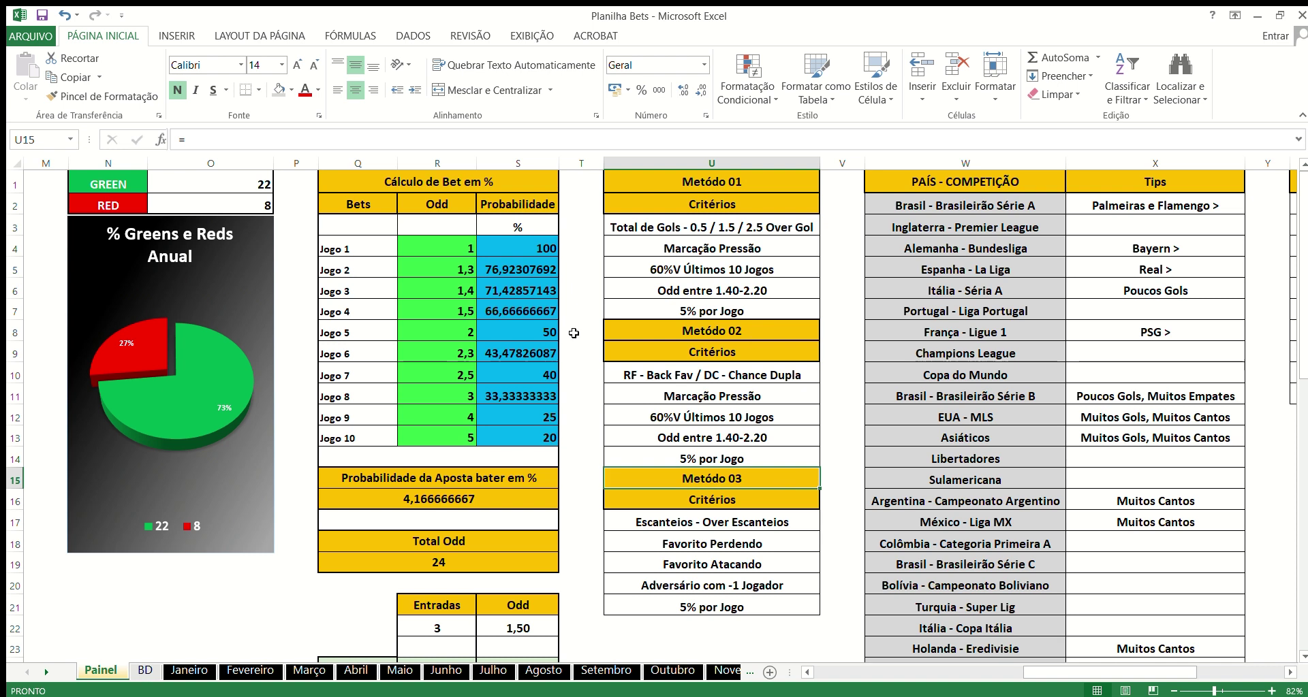
- Examine the Cálculo de Bet em % table, comparing each game's Odd with its Probabilidade
left_click(439, 229)
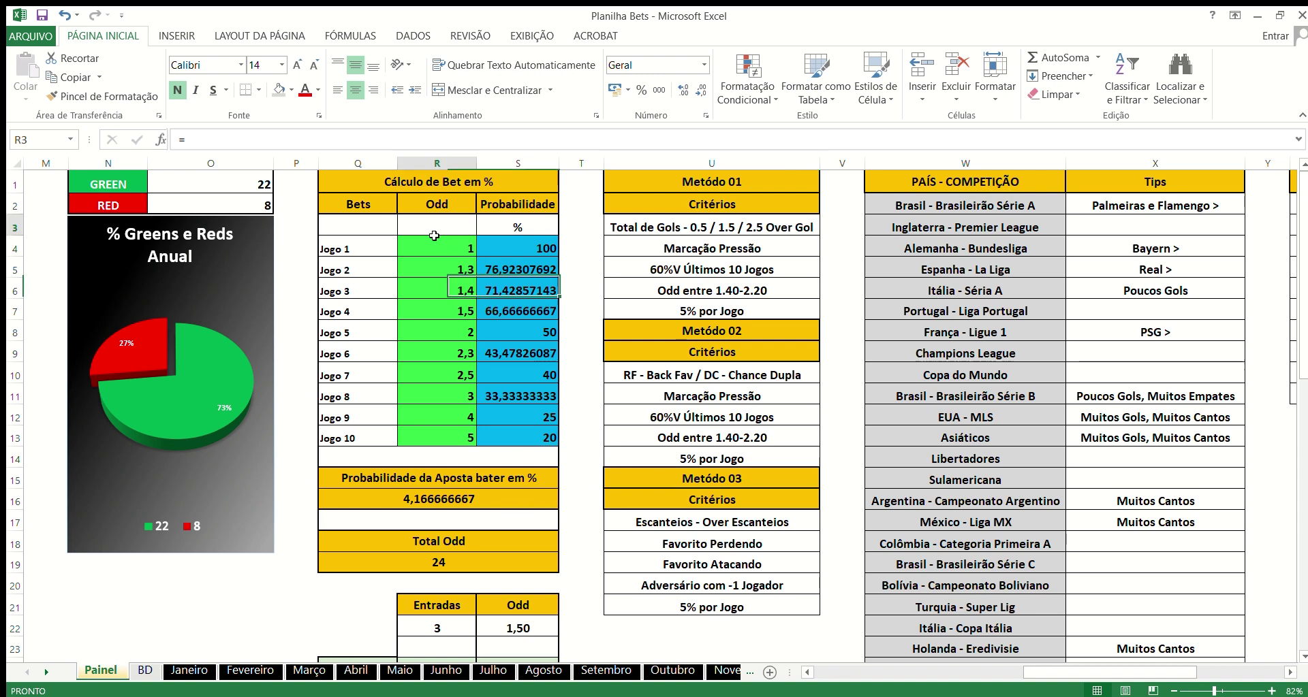
left_click(436, 182)
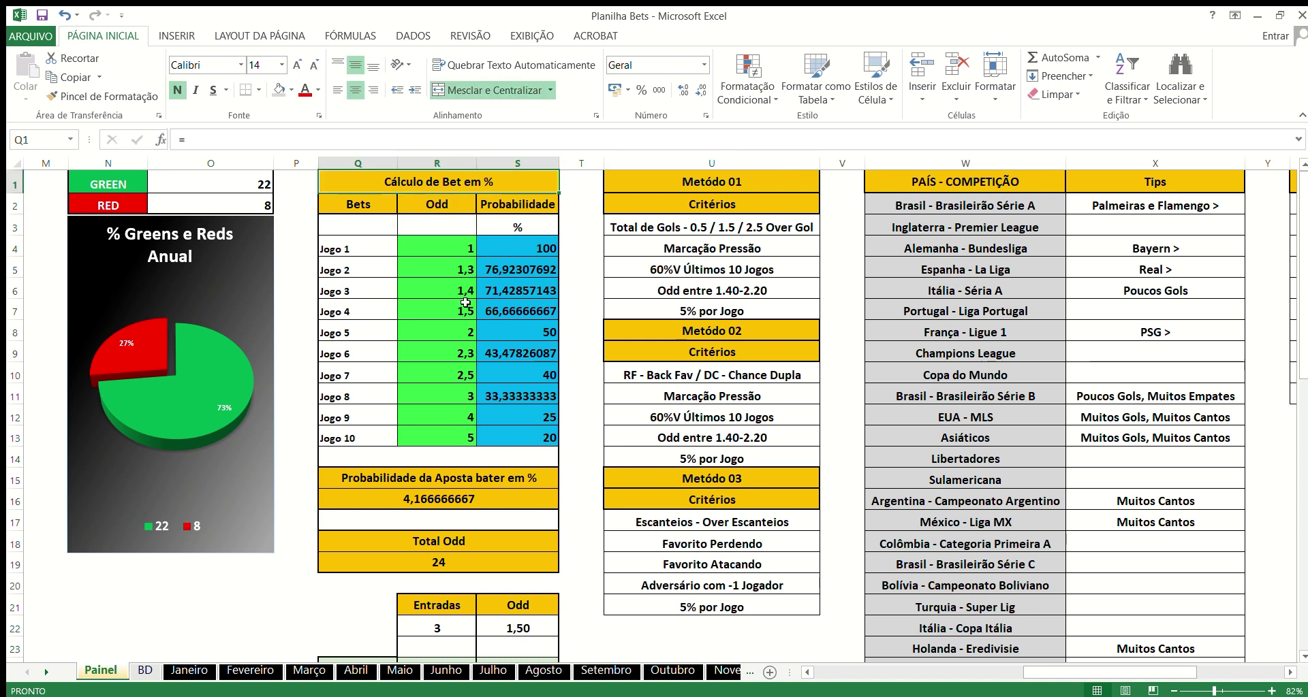
left_click(449, 250)
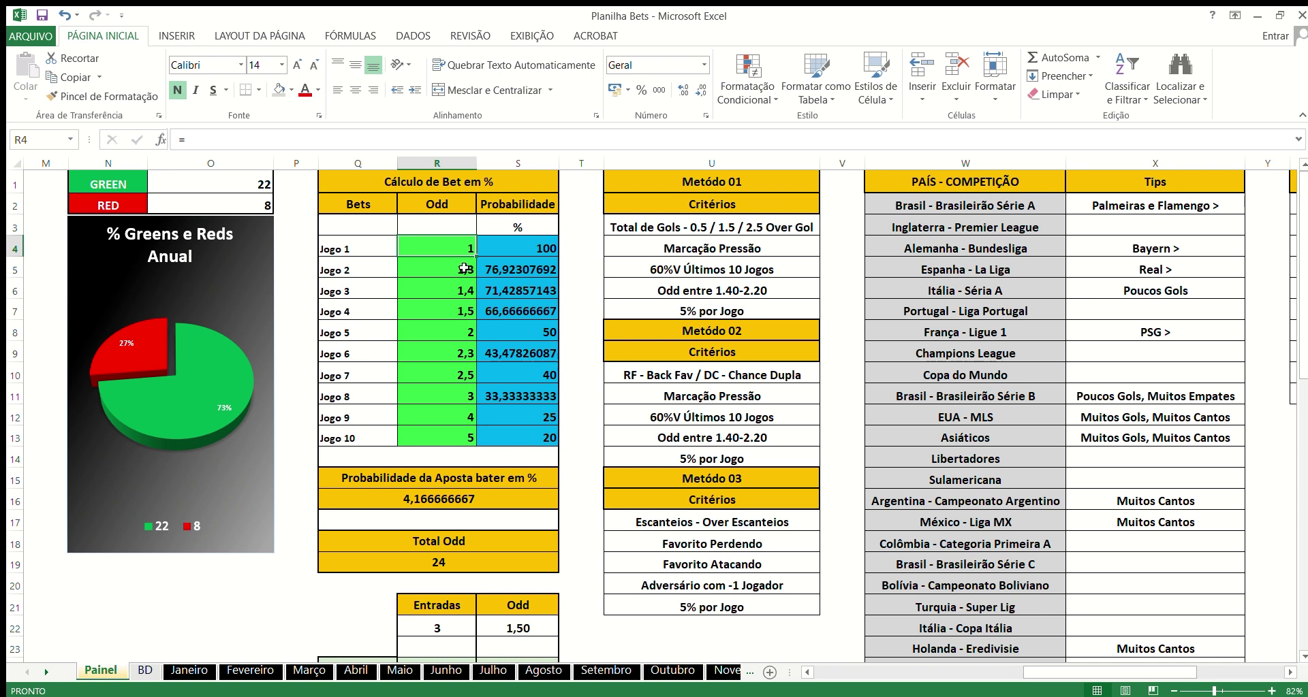
key("Right")
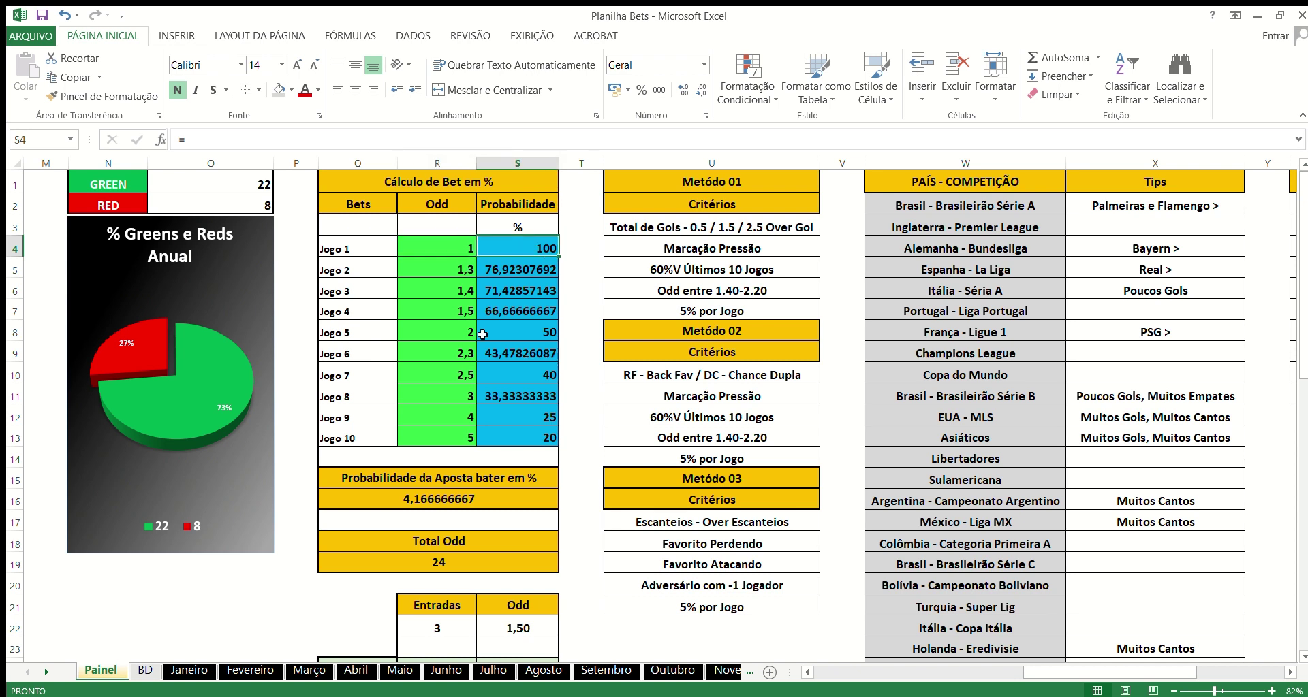
left_click(563, 270)
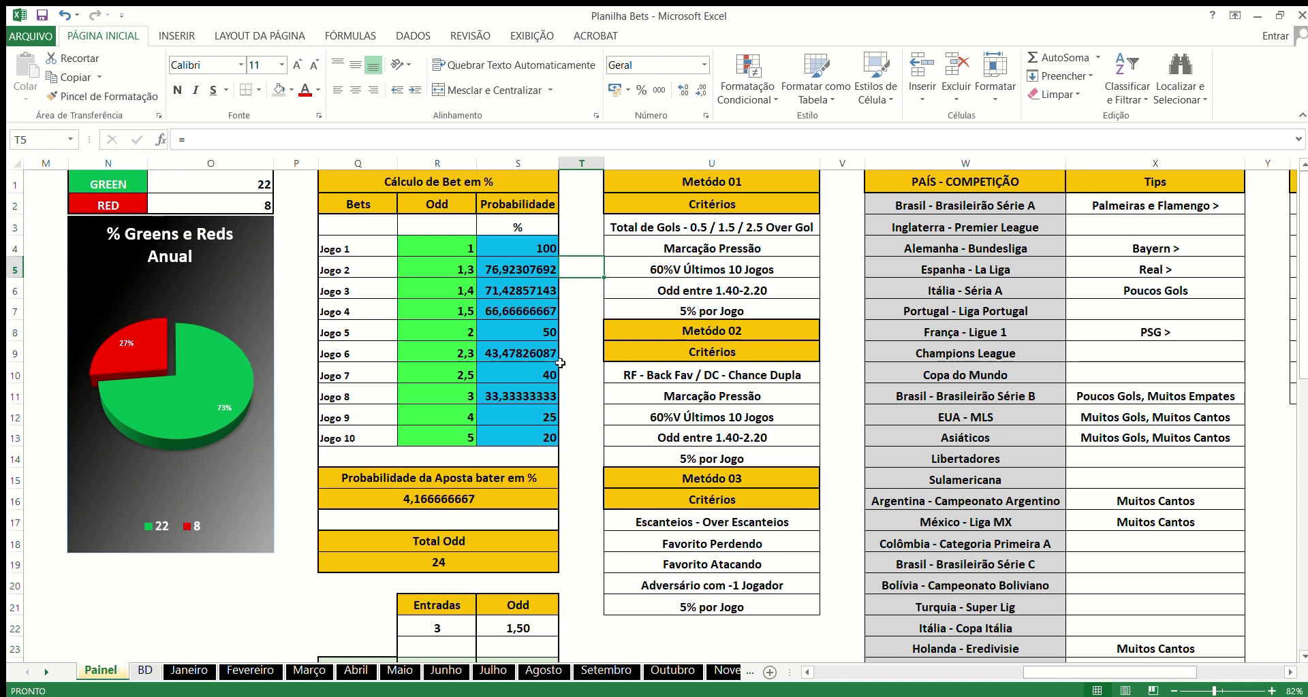
scroll(559, 363, "down", 1)
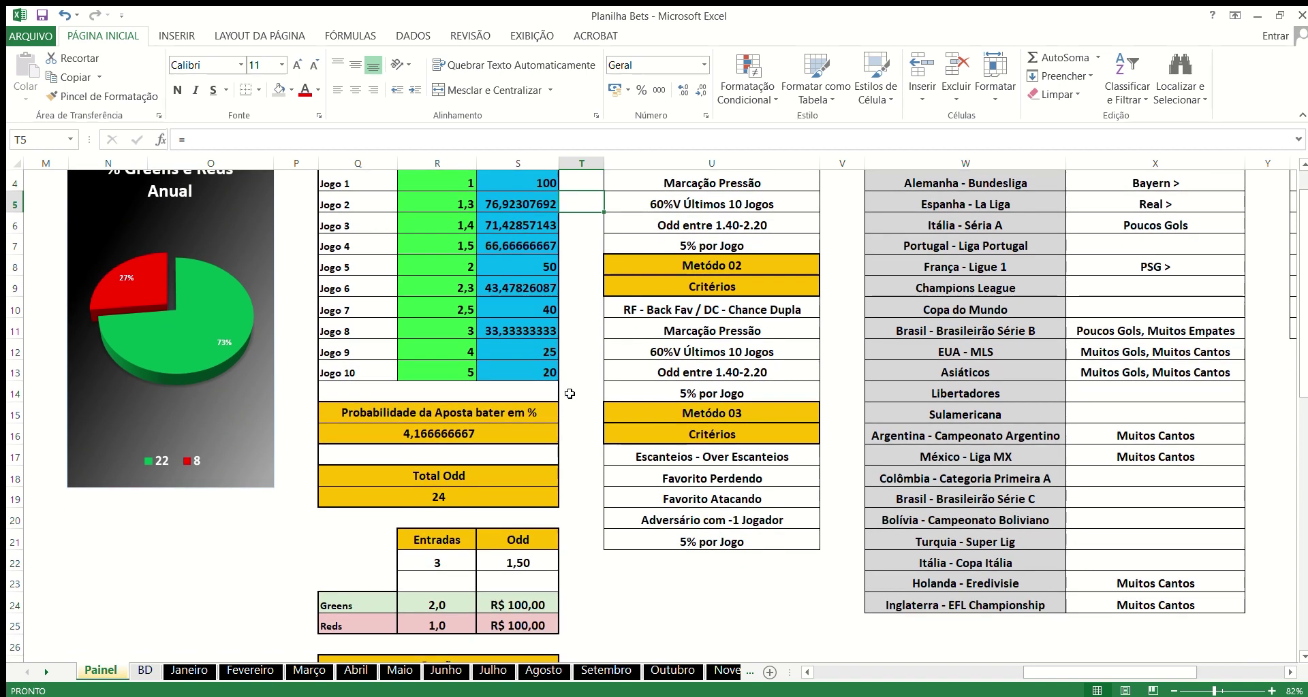
scroll(570, 394, "up", 1)
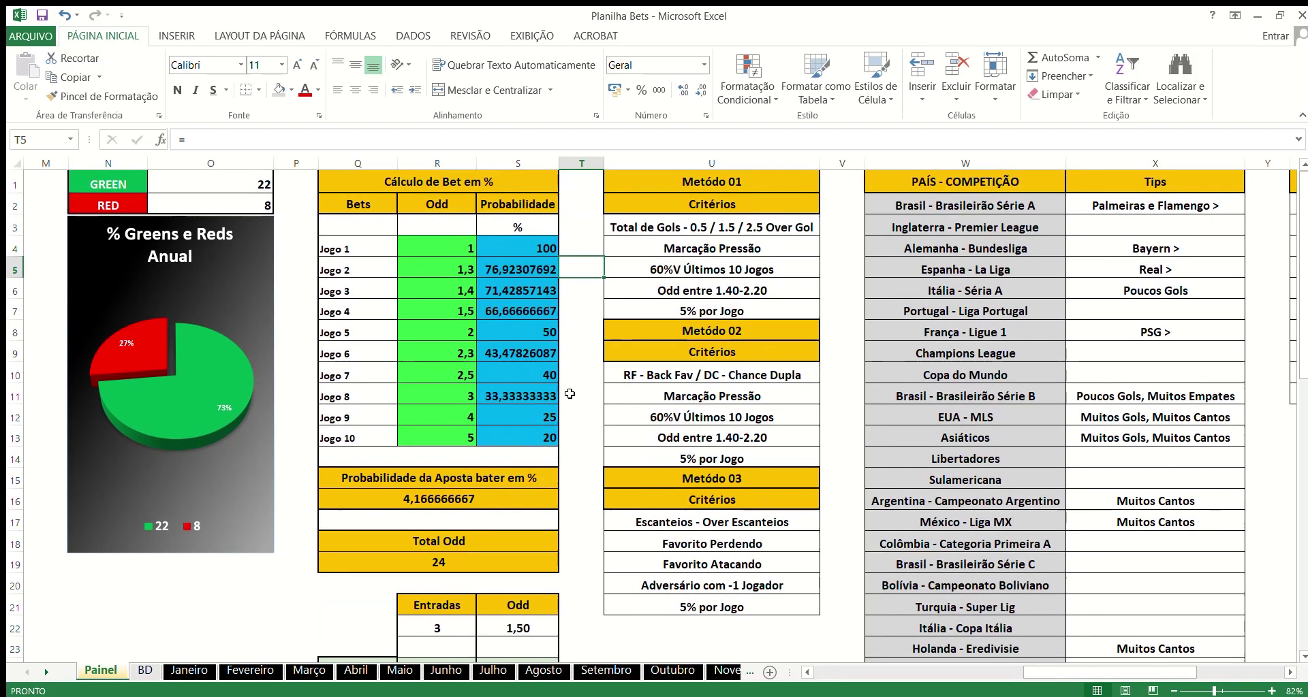
- Set the Odd to 3,00 in the Entradas table below the Total Odd block
scroll(569, 394, "down", 3)
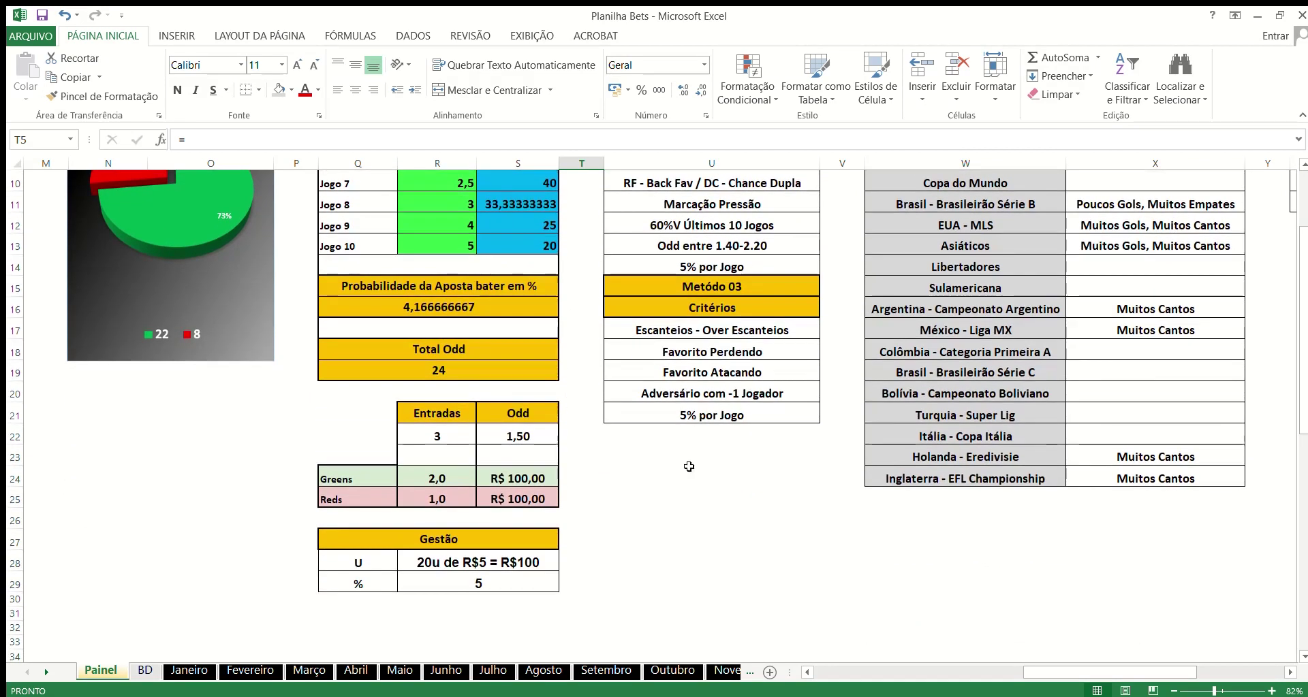
mouse_move(689, 470)
left_mouse_down()
mouse_move(686, 560)
mouse_move(674, 476)
left_mouse_up()
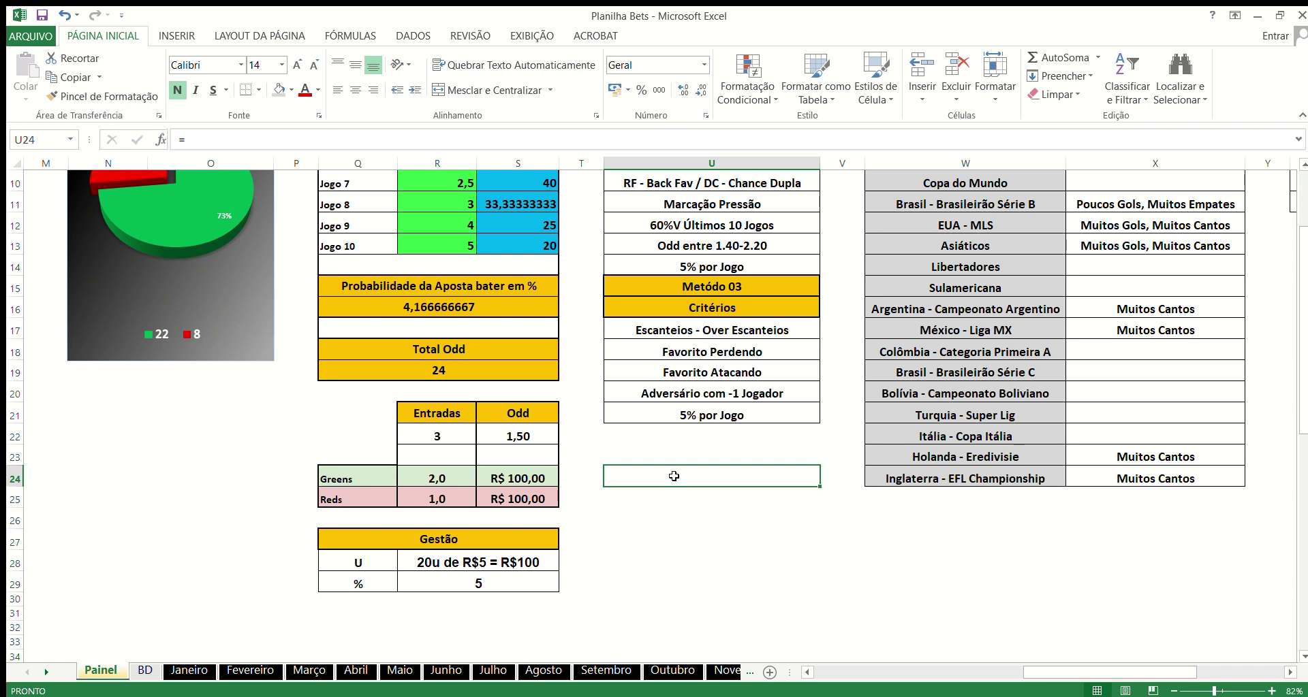
left_click(664, 497)
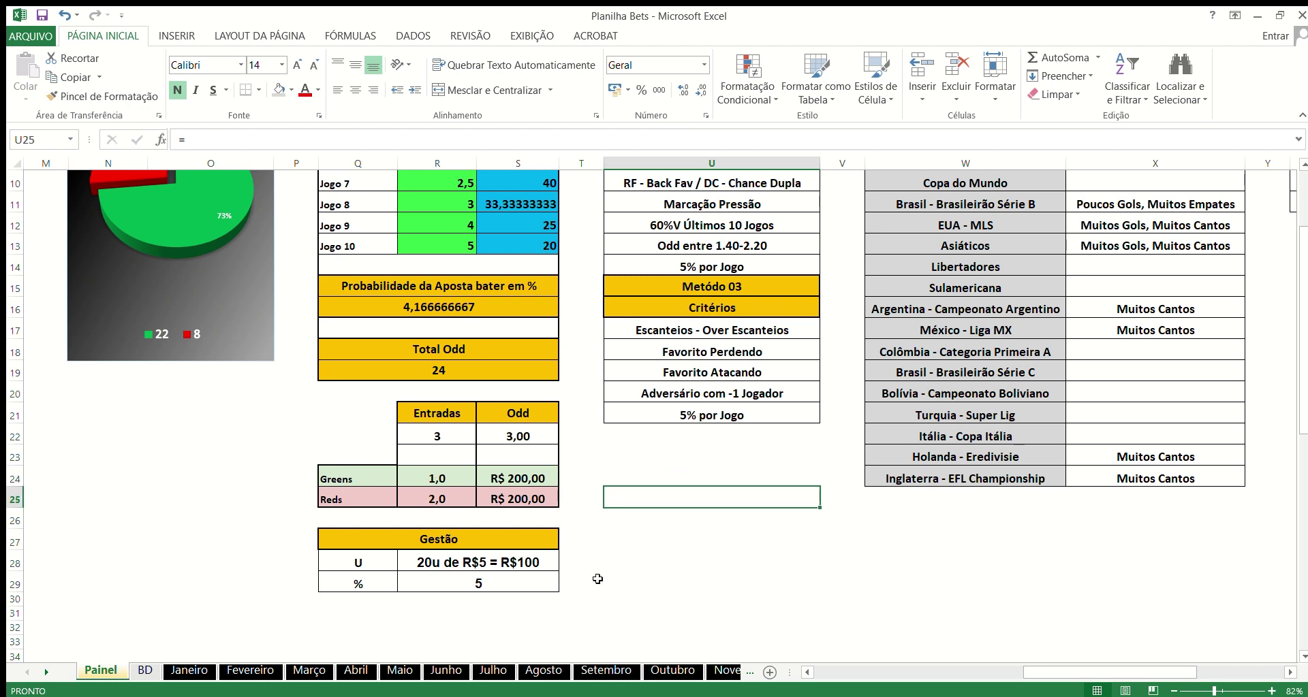
- Examine the Greens and Reds counts and amounts calculated beneath the Entradas and Odd values
scroll(633, 546, "up", 1)
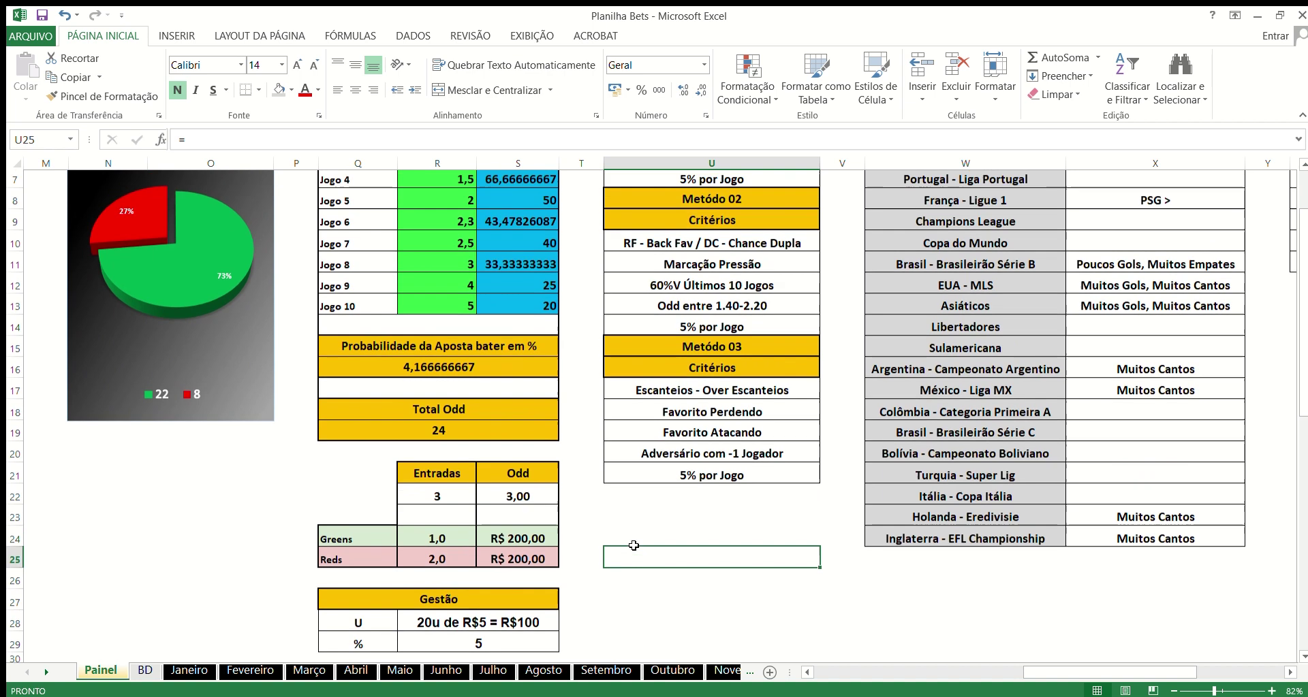
scroll(633, 546, "down", 1)
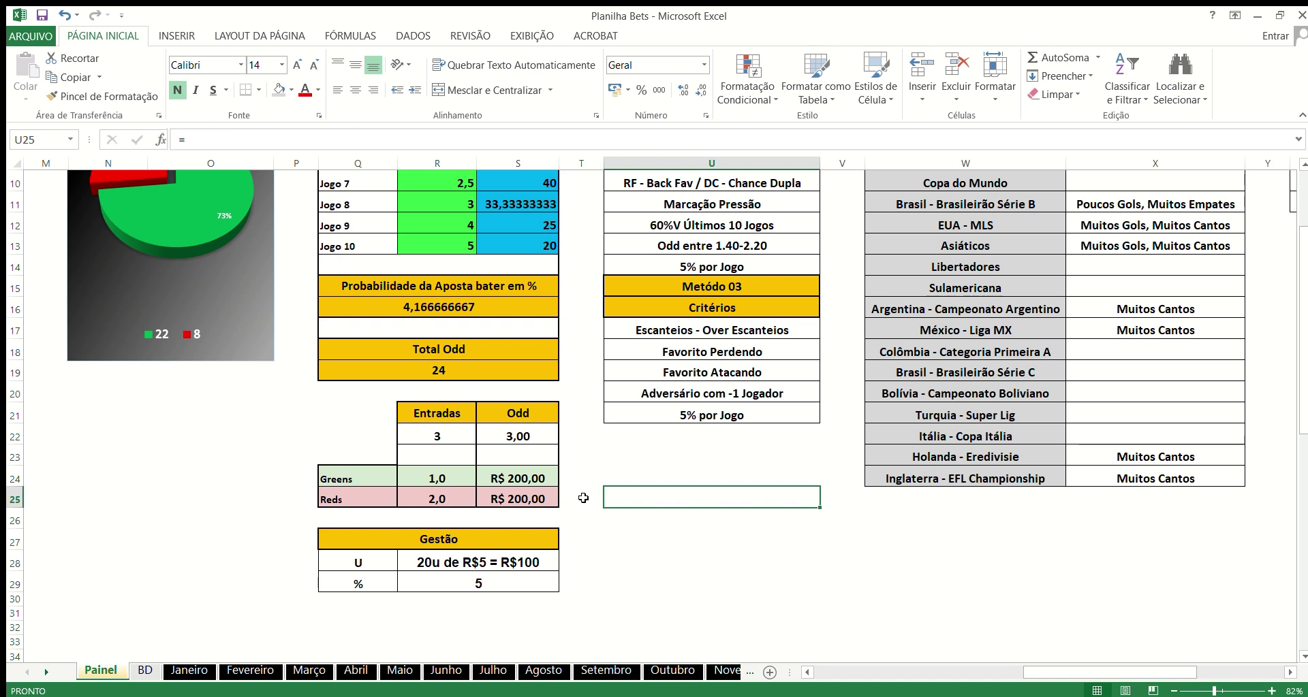
left_click(611, 452)
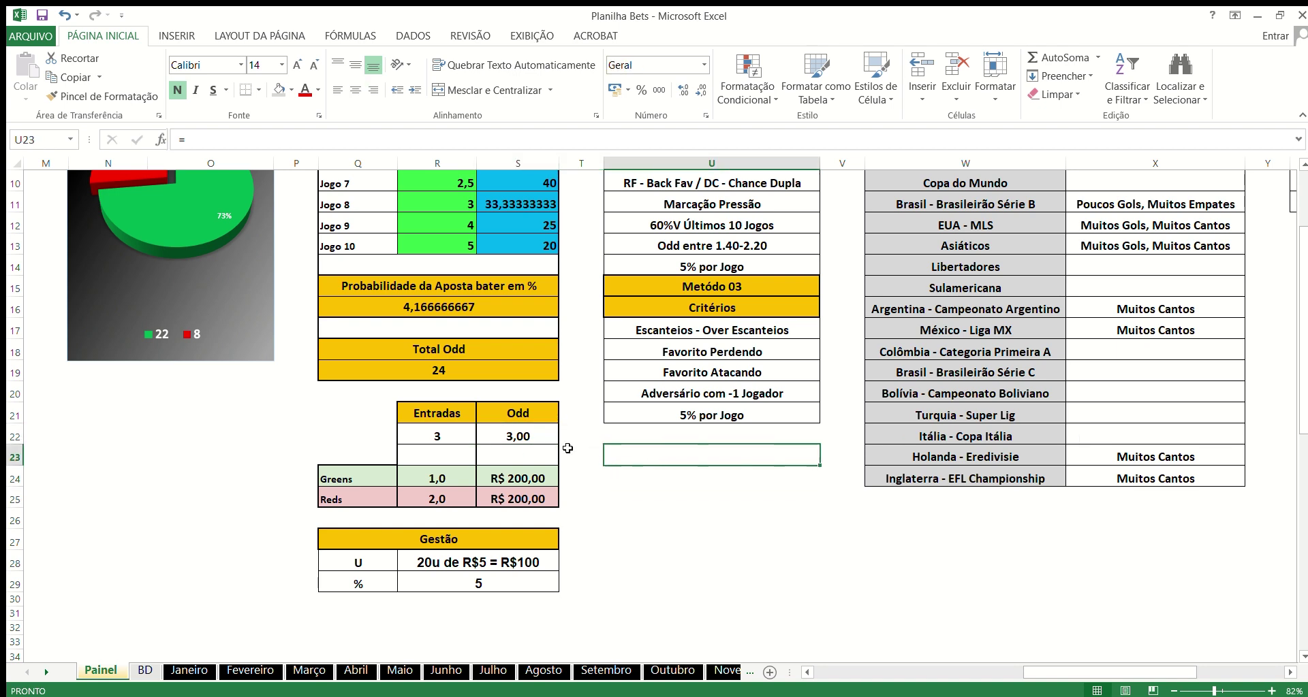
key("Down")
key("Down")
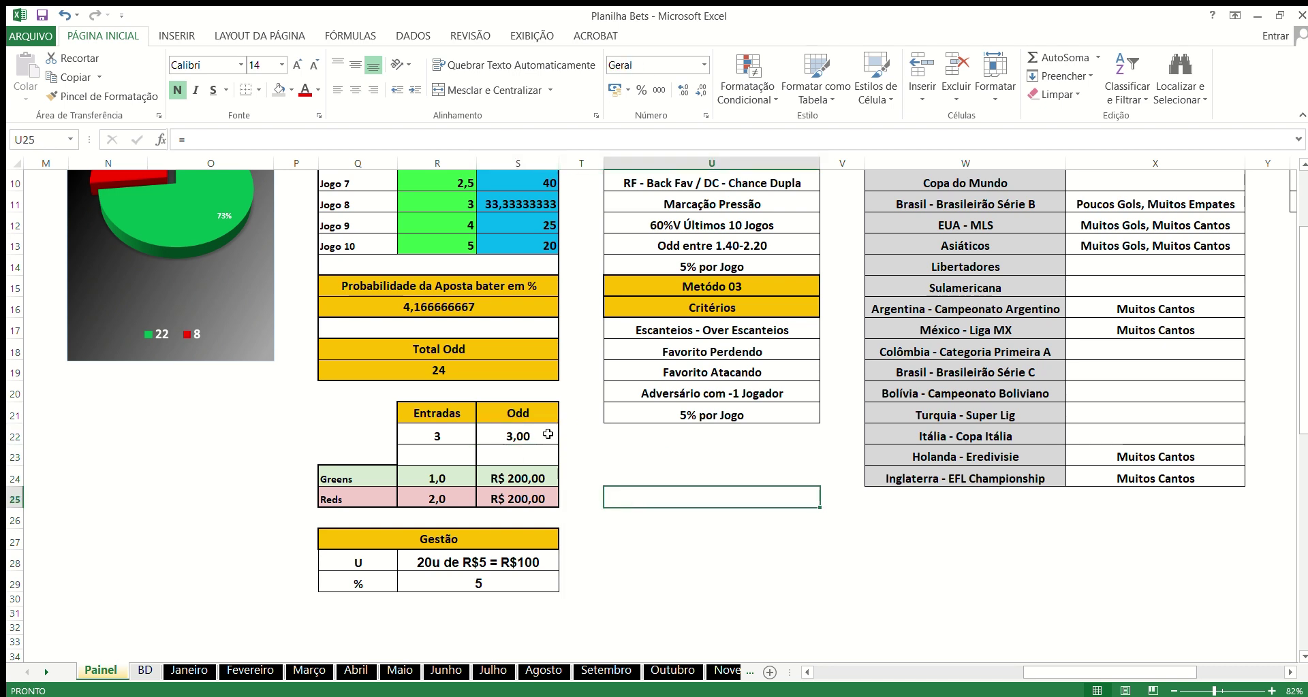
left_click(587, 456)
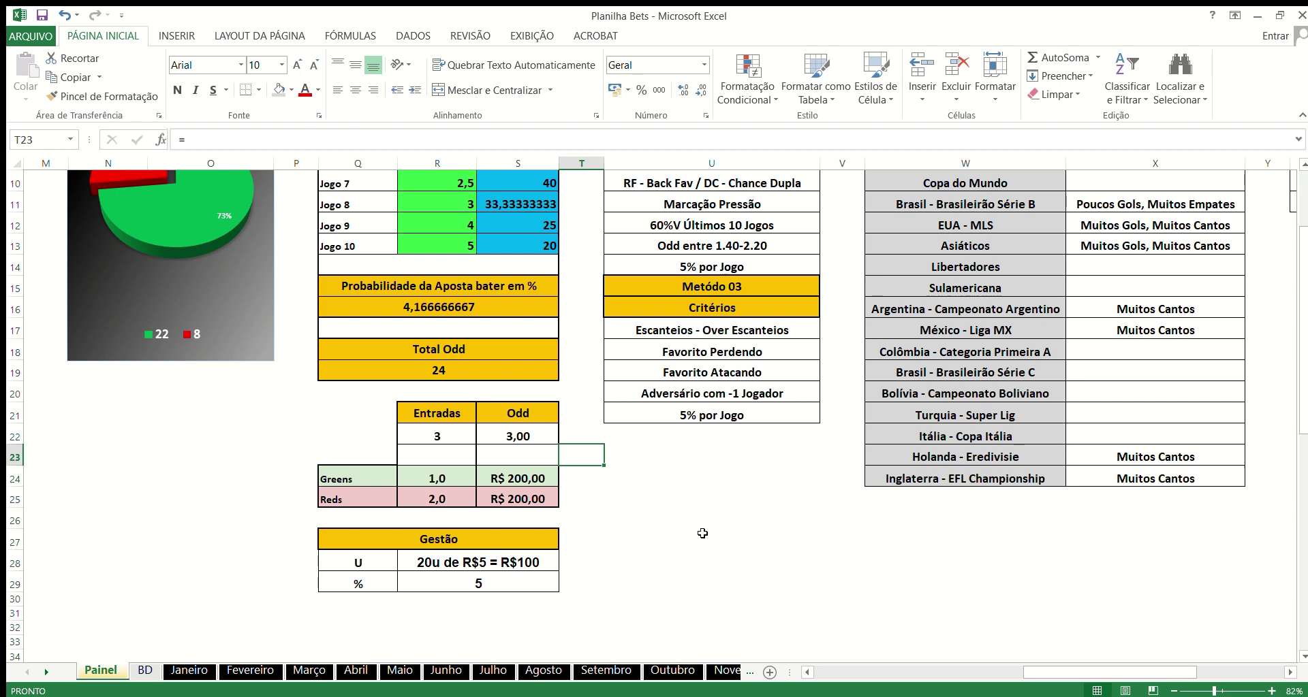
left_click_drag(453, 486, 480, 503)
left_click(628, 480)
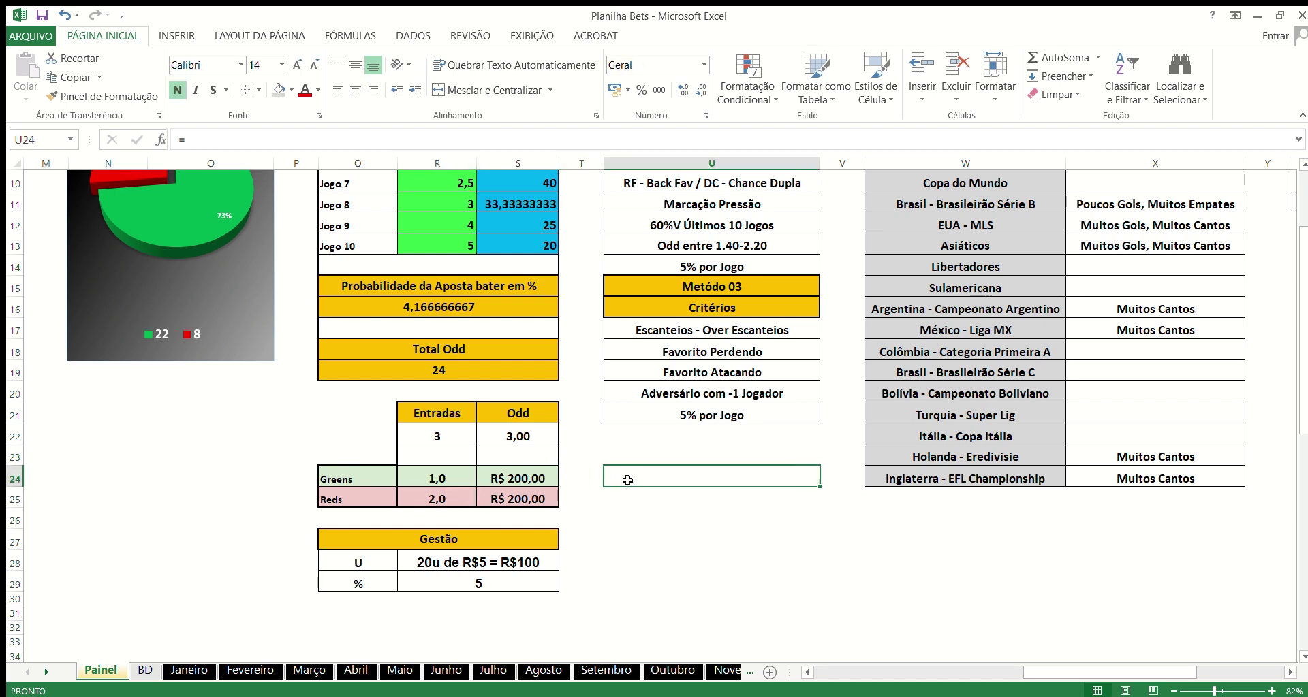
left_click(540, 478)
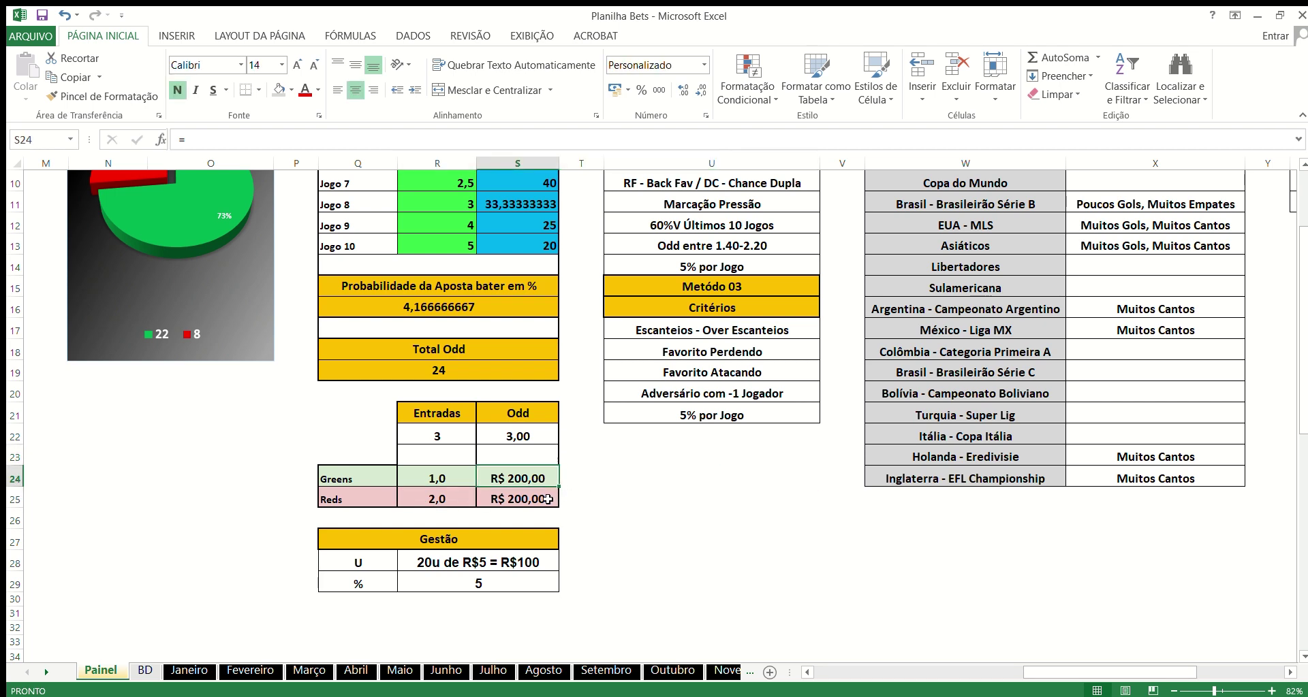
left_click(609, 518)
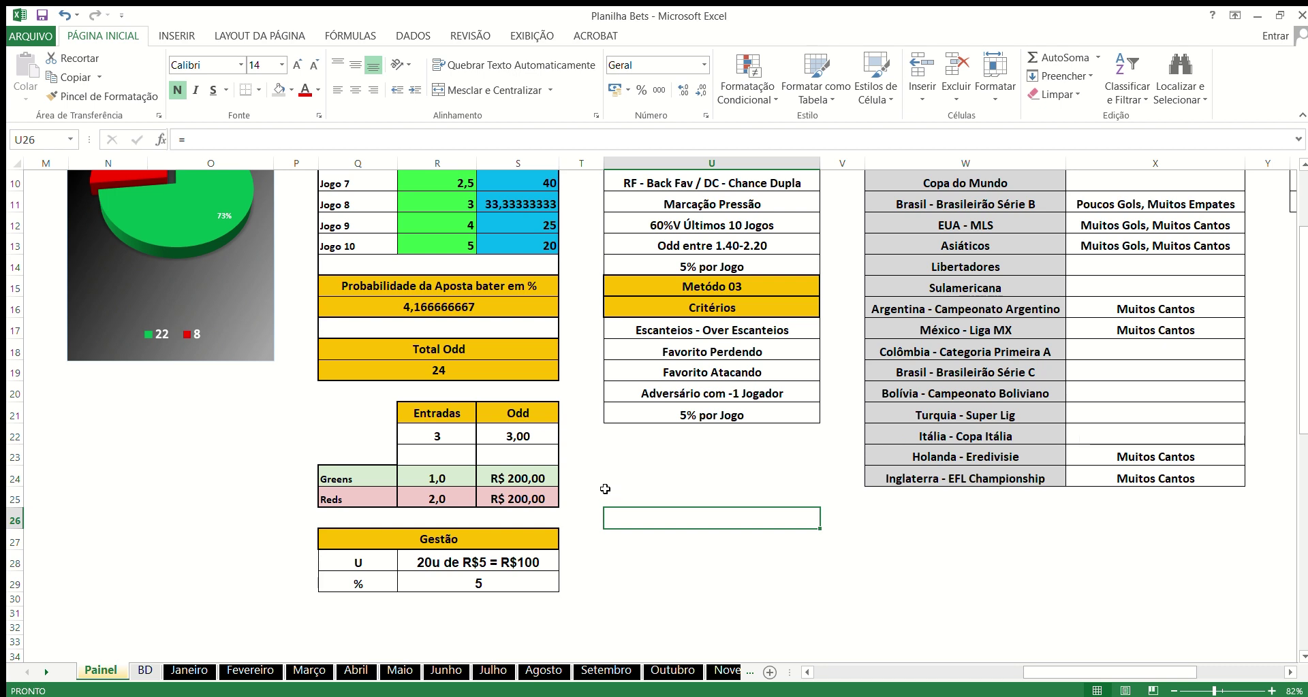
- Examine the Gestão table's unit (U) and percentage (%) rows for bankroll management
left_click(585, 581)
left_click(536, 536)
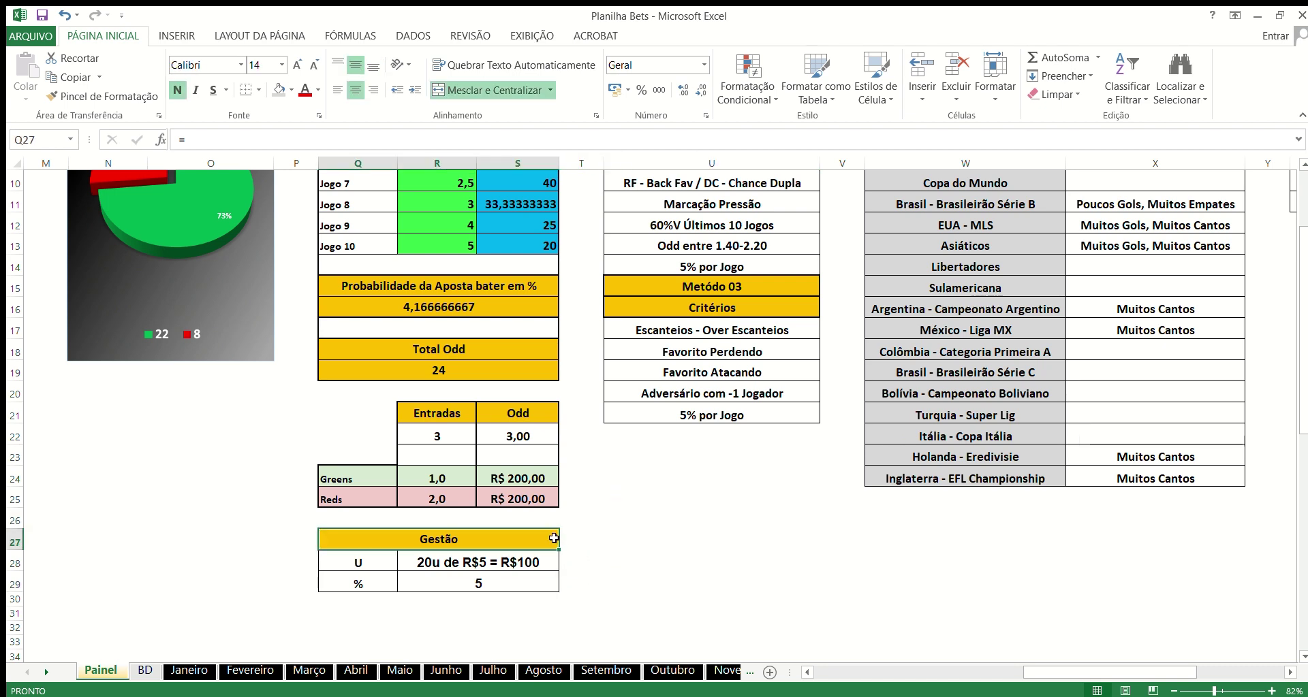
left_click(681, 540)
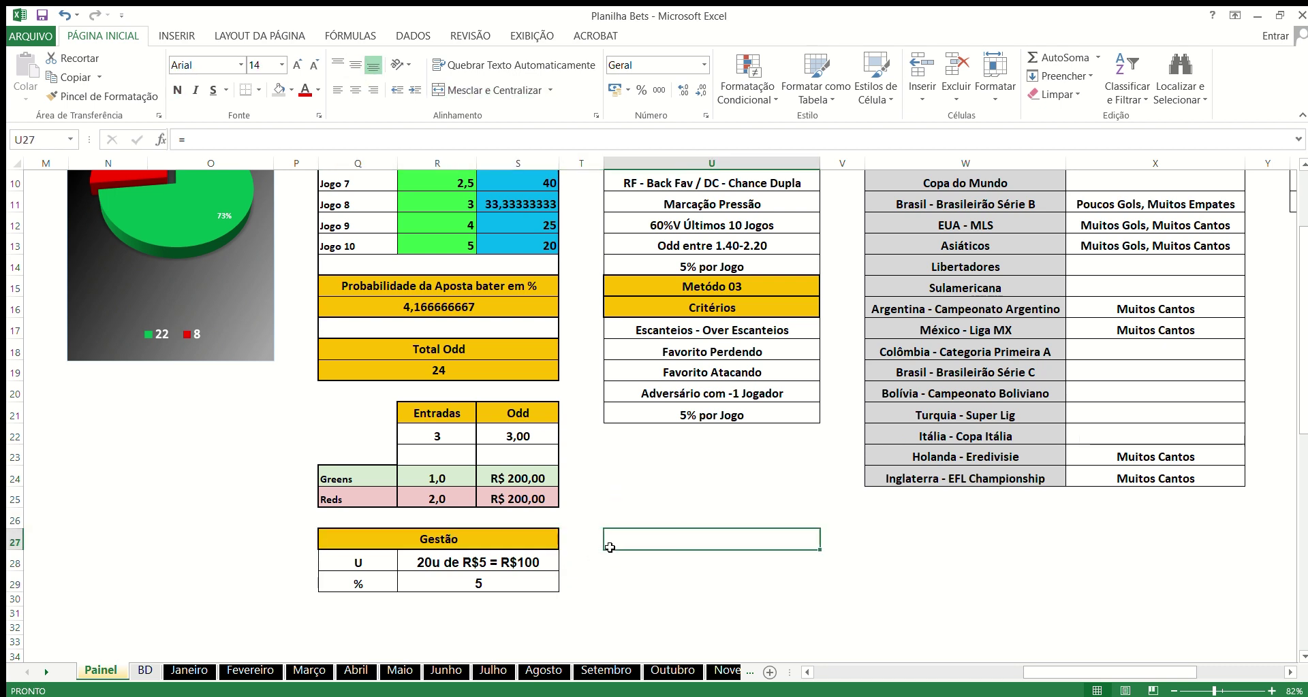
left_click(536, 588)
left_click(660, 605)
left_click(418, 582)
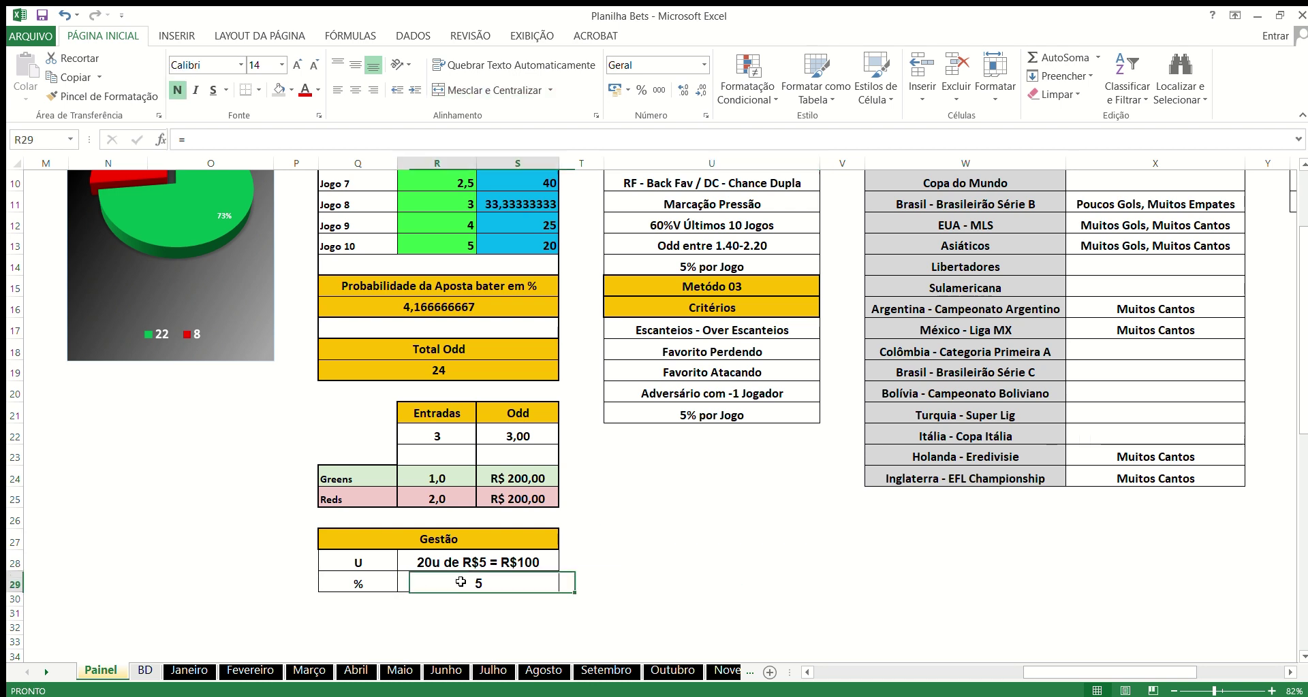
left_click(666, 549)
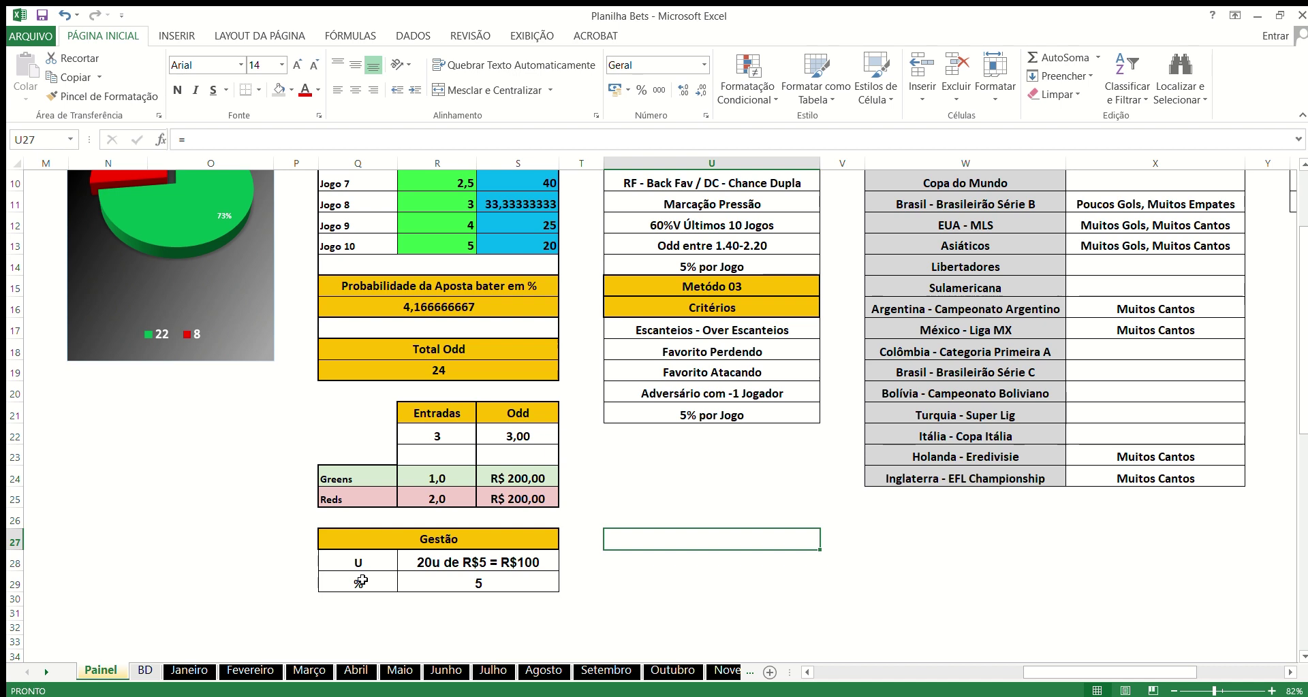
left_click(470, 583)
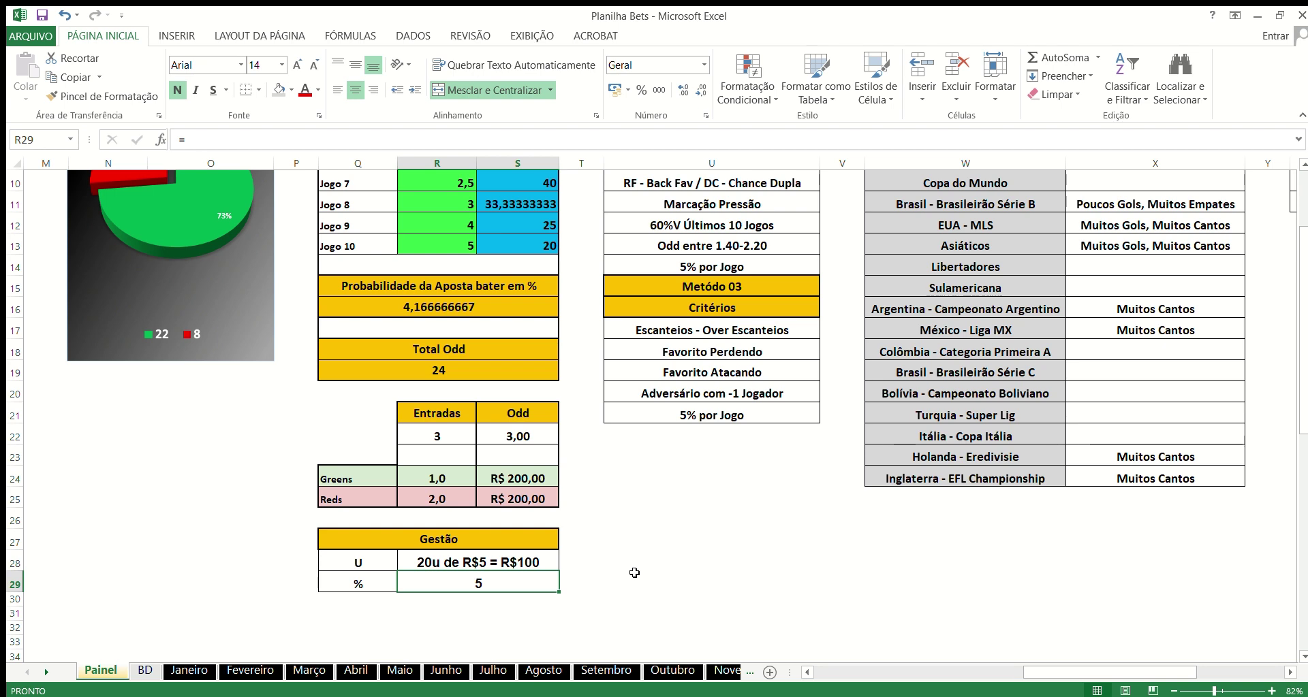
left_click(634, 575)
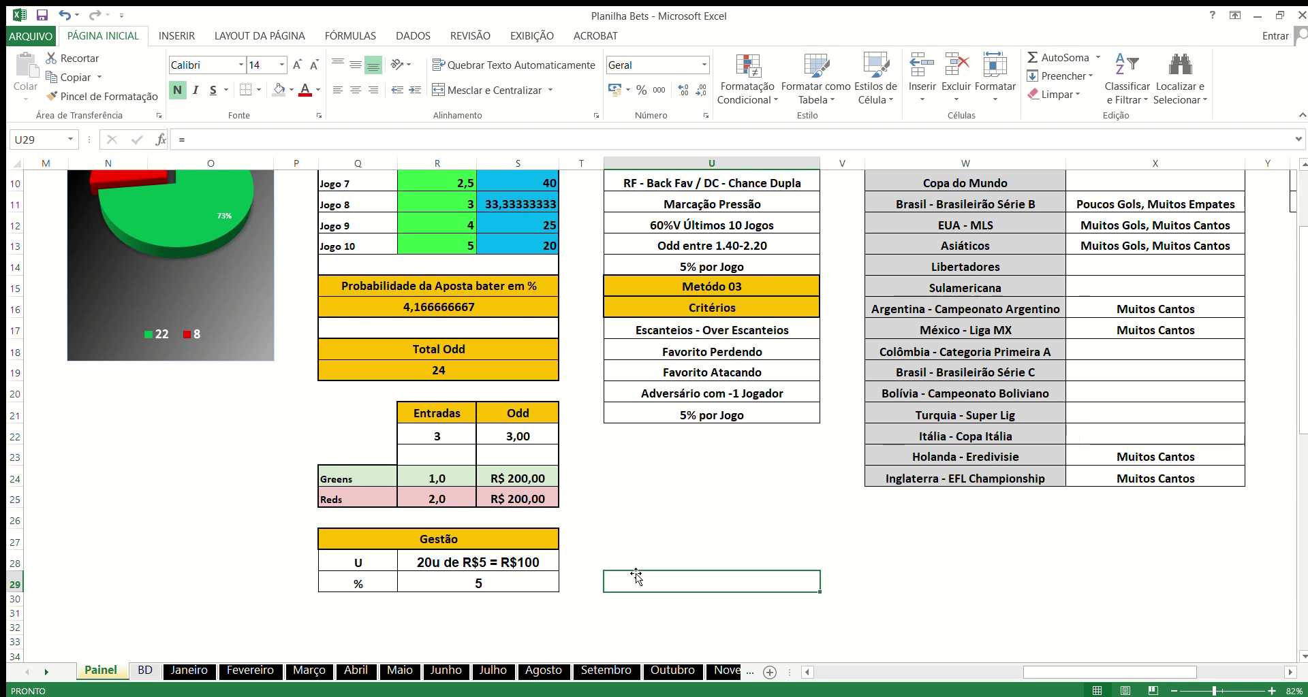
left_click(550, 569)
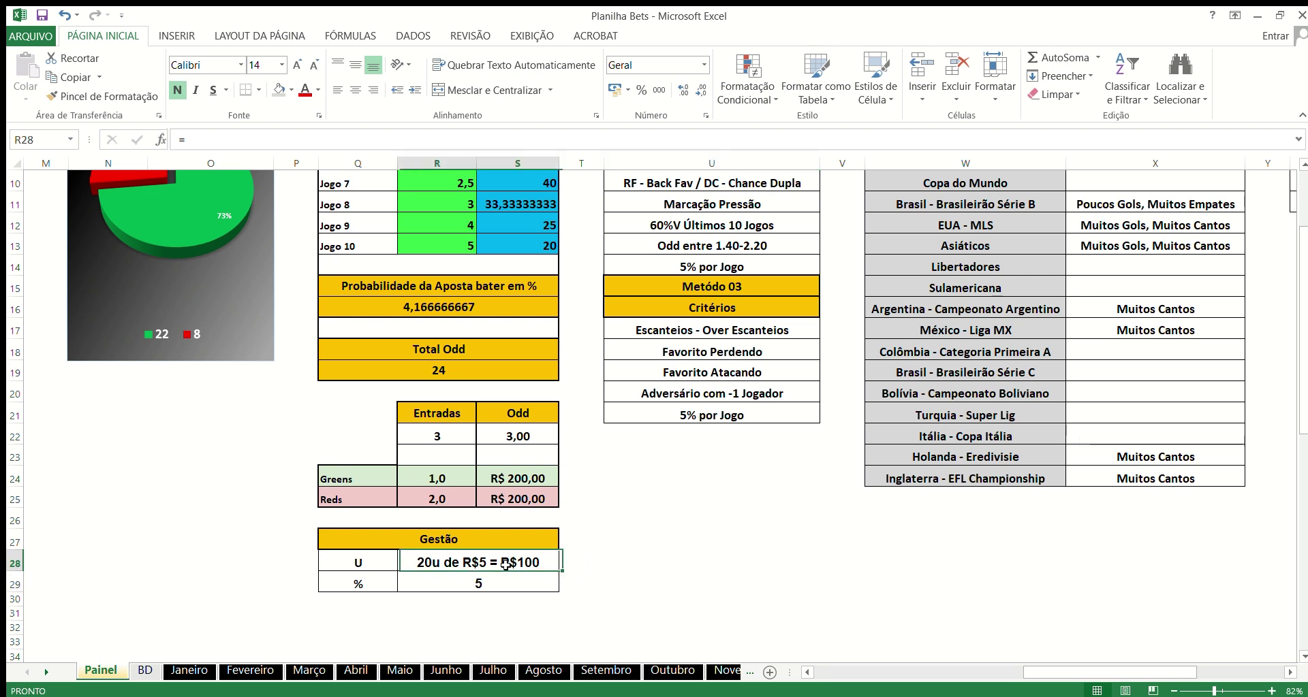
left_click(622, 558)
left_click(582, 564)
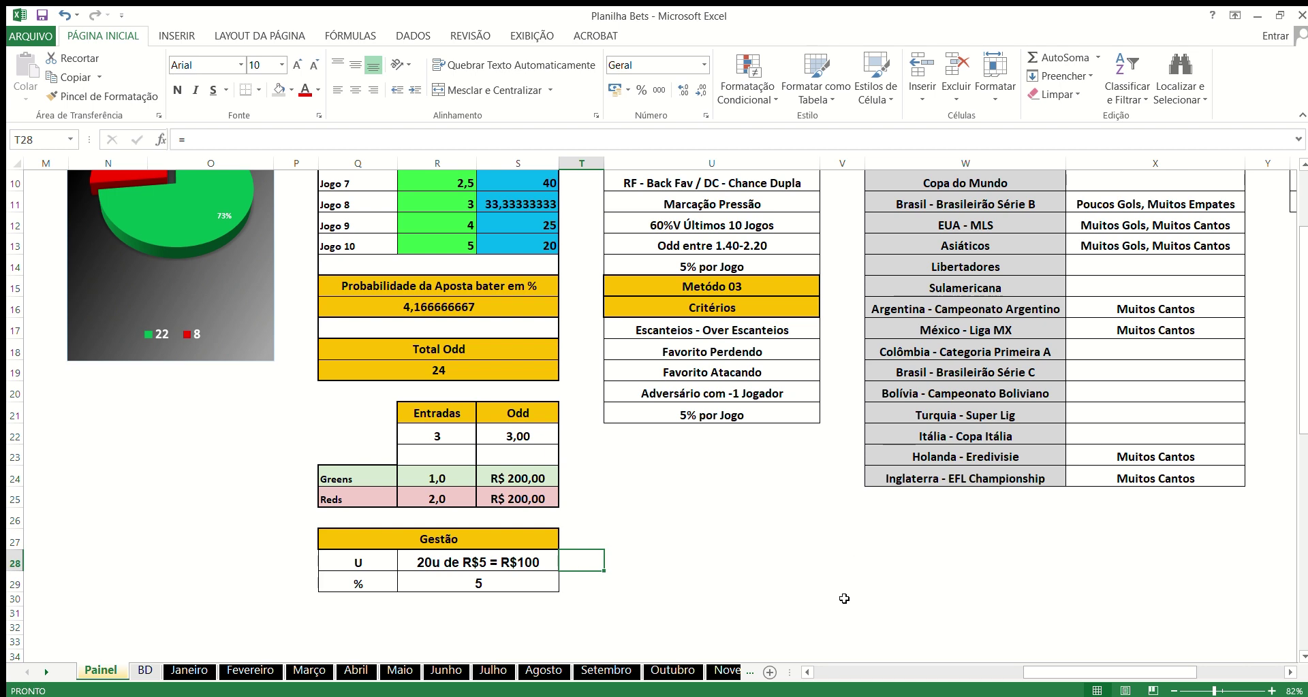
left_click(743, 579)
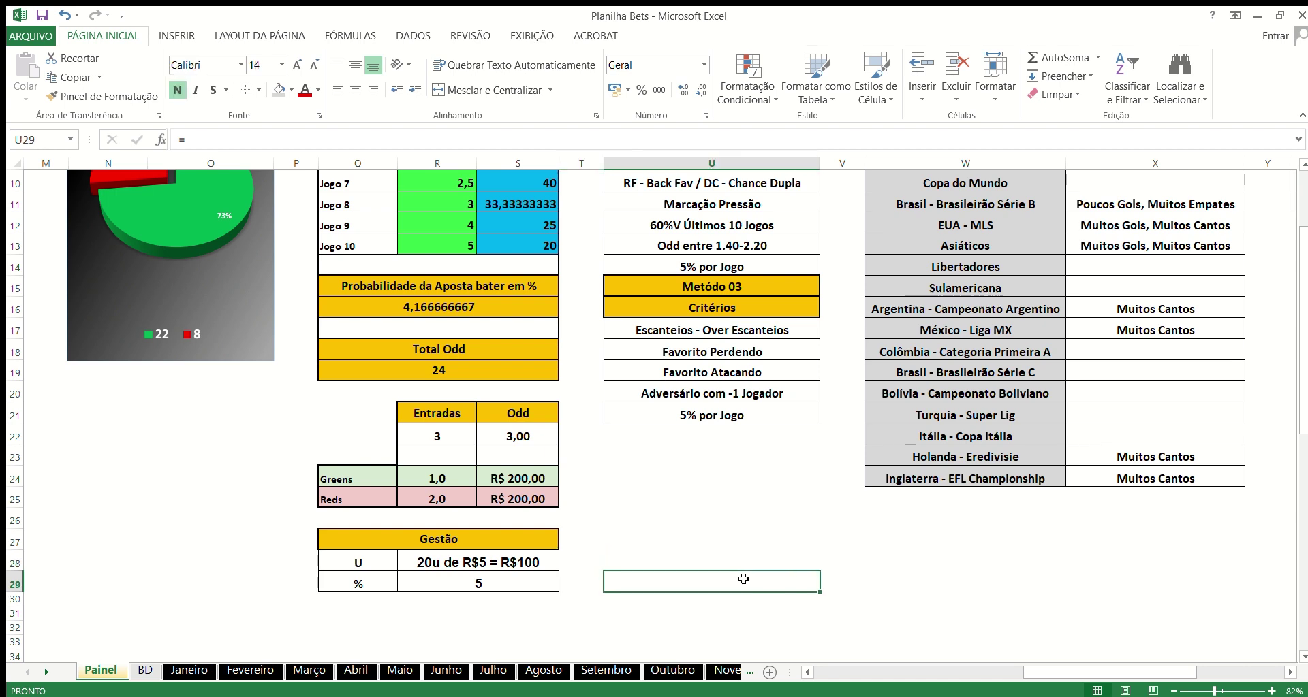
- Review the Metódo 01 criteria for total goals, Marcação Pressão and the last 10 games
scroll(743, 579, "up", 3)
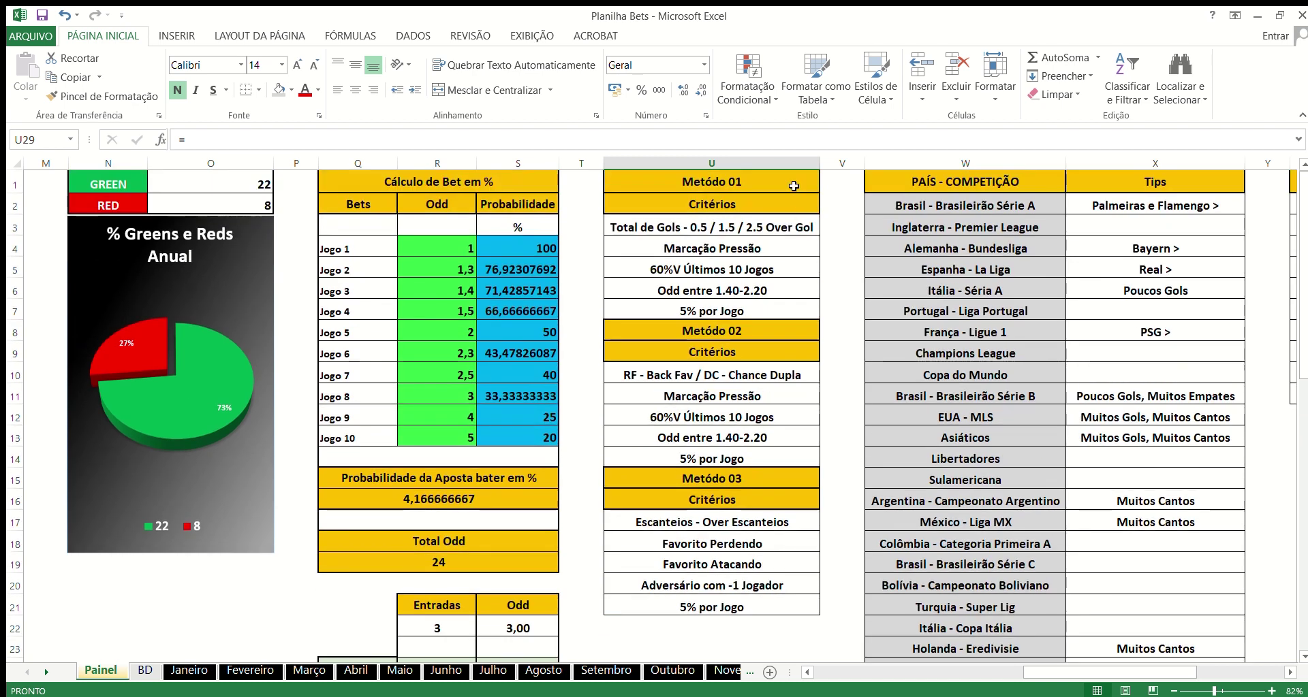
left_click(796, 227)
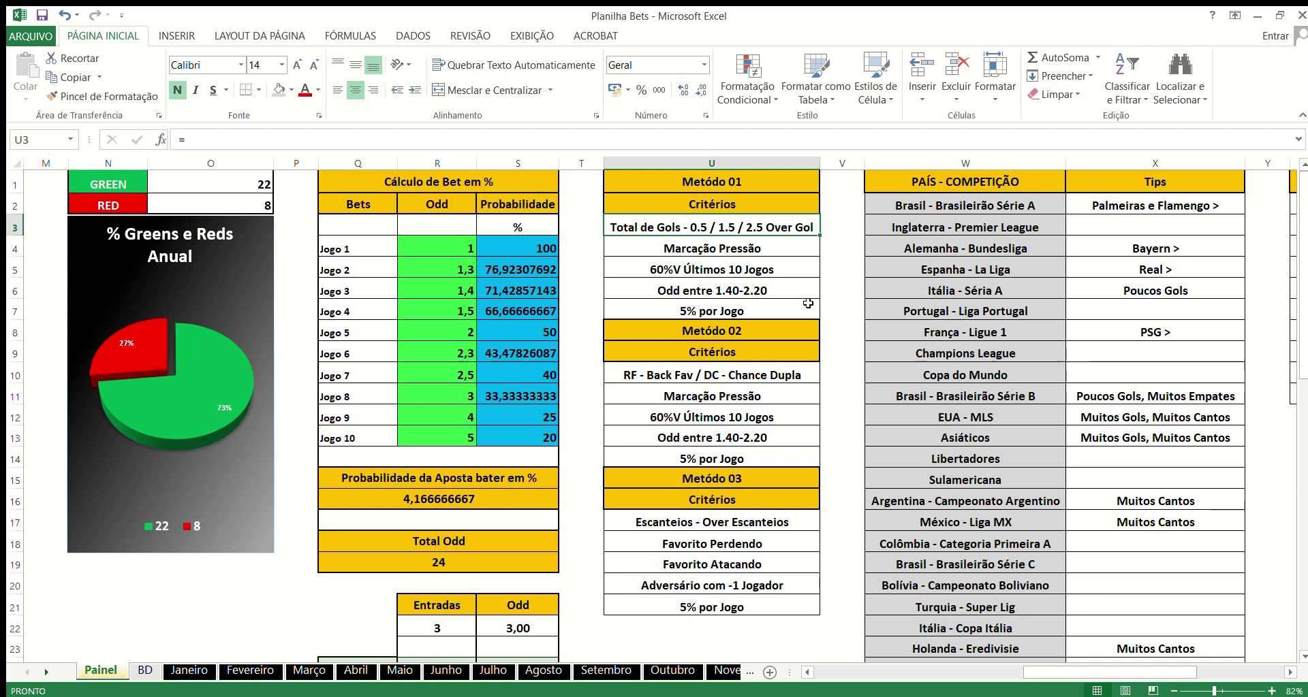
left_click(771, 256)
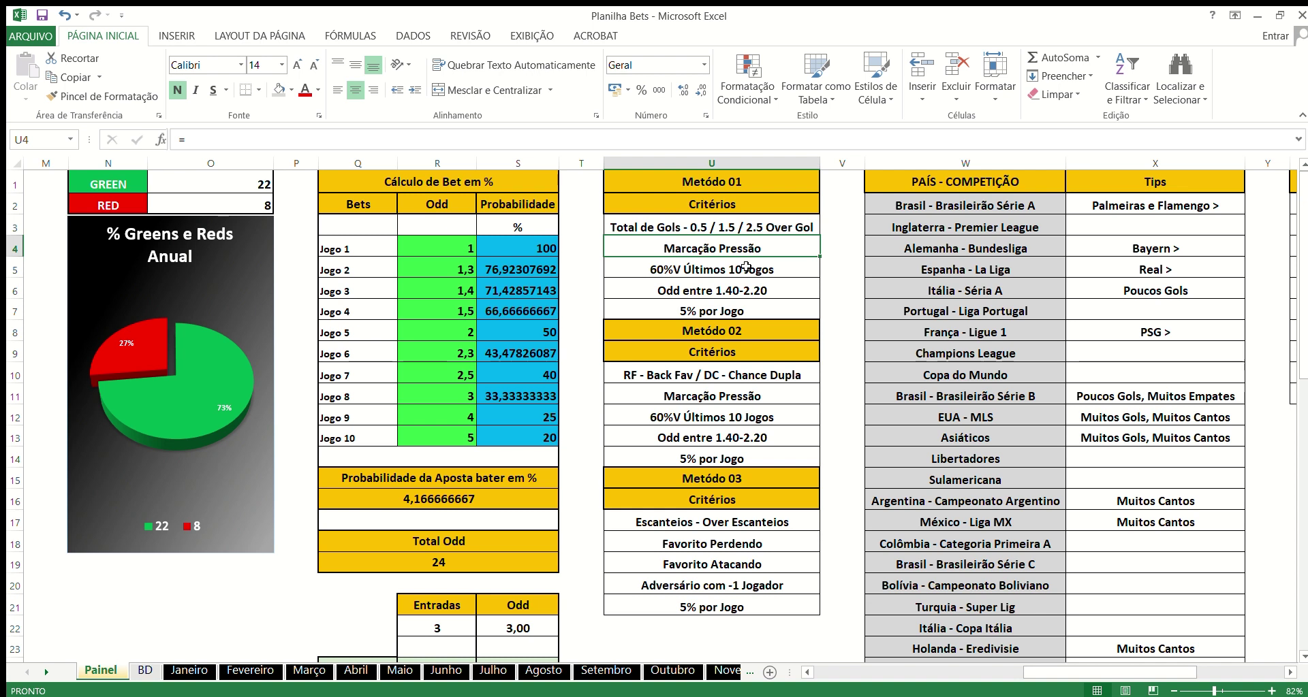
left_click(746, 267)
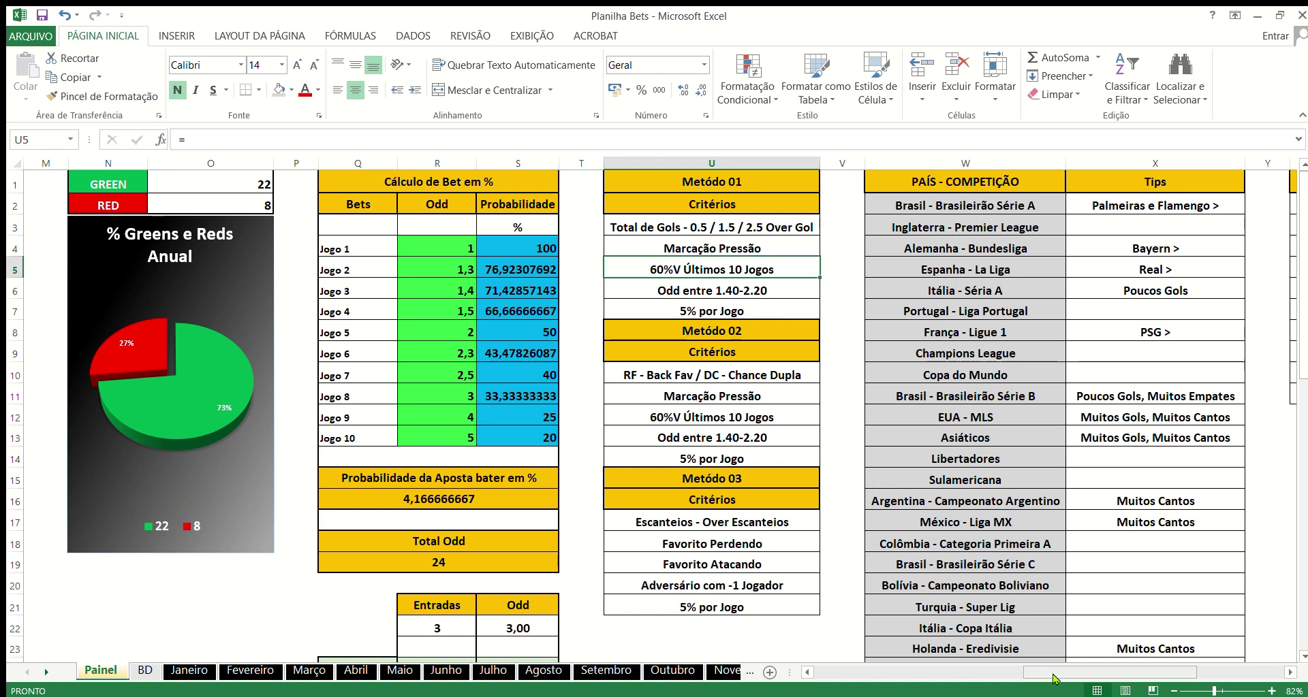
- Review the Tips listed for each league in the PAÍS - COMPETIÇÃO table, from Brasileirão Série A to EFL Championship
left_click_drag(1053, 678, 1166, 663)
scroll(723, 230, "down", 1)
scroll(723, 230, "up", 1)
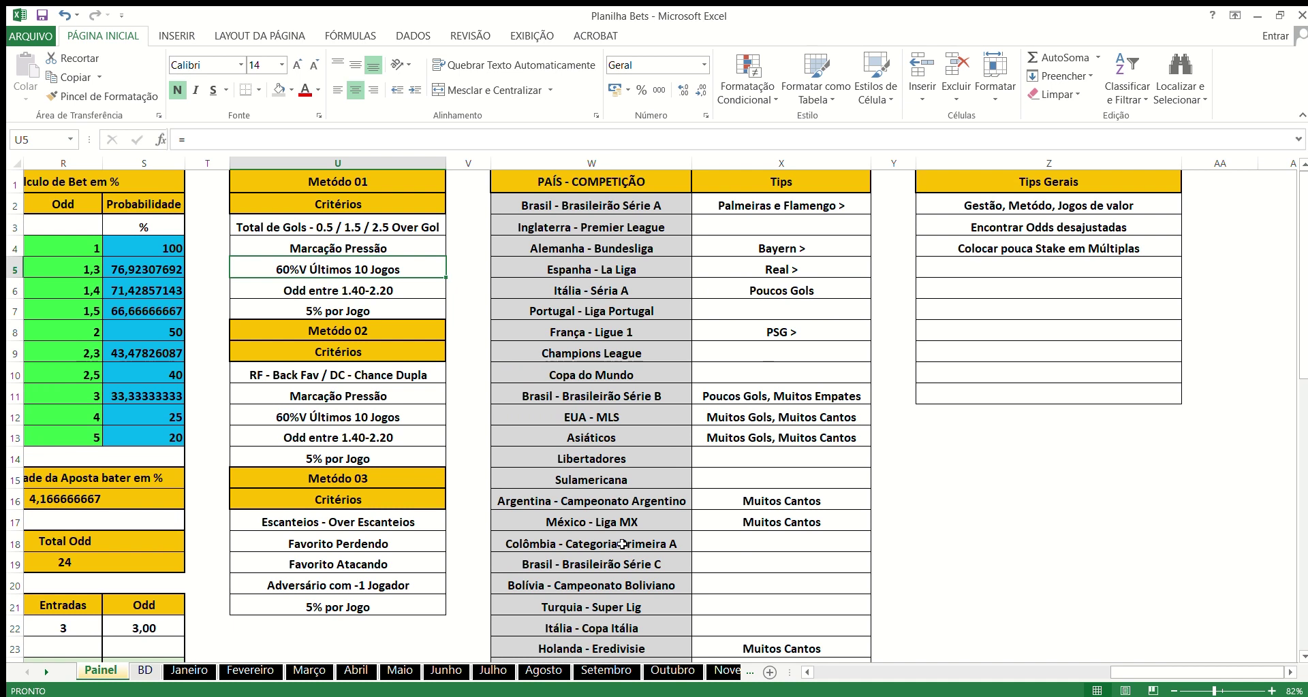
left_click(734, 210)
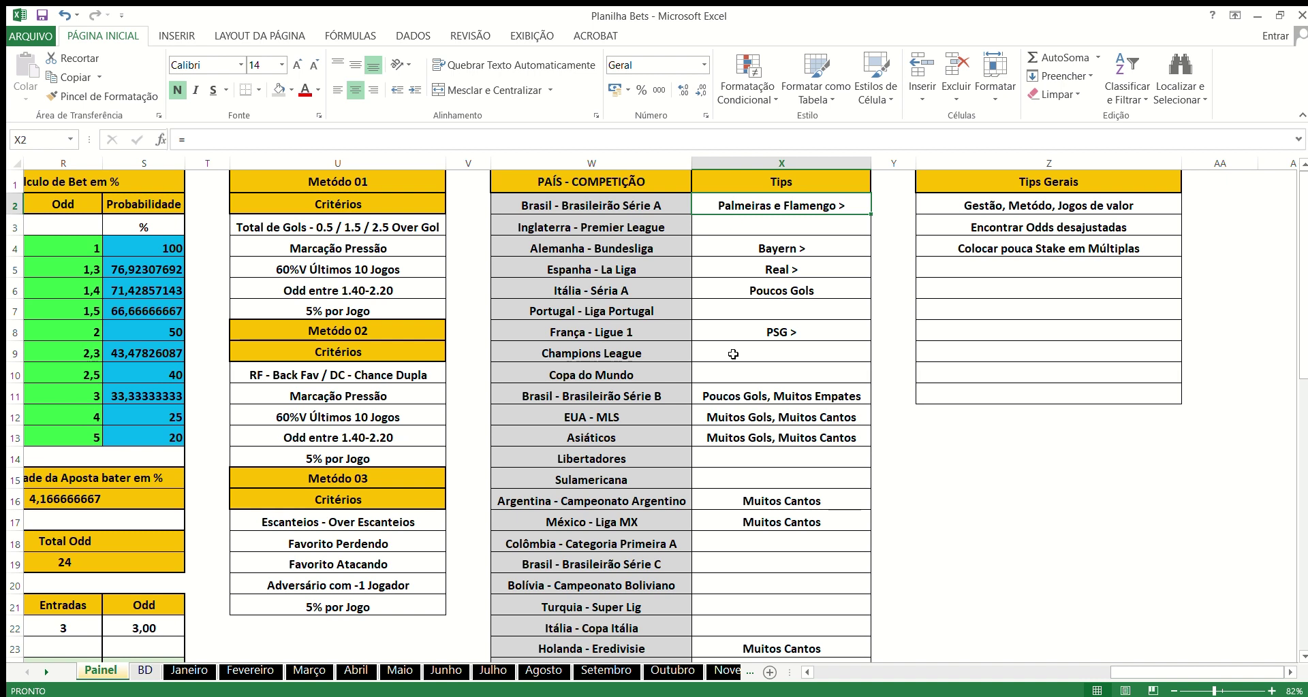
left_click(845, 230)
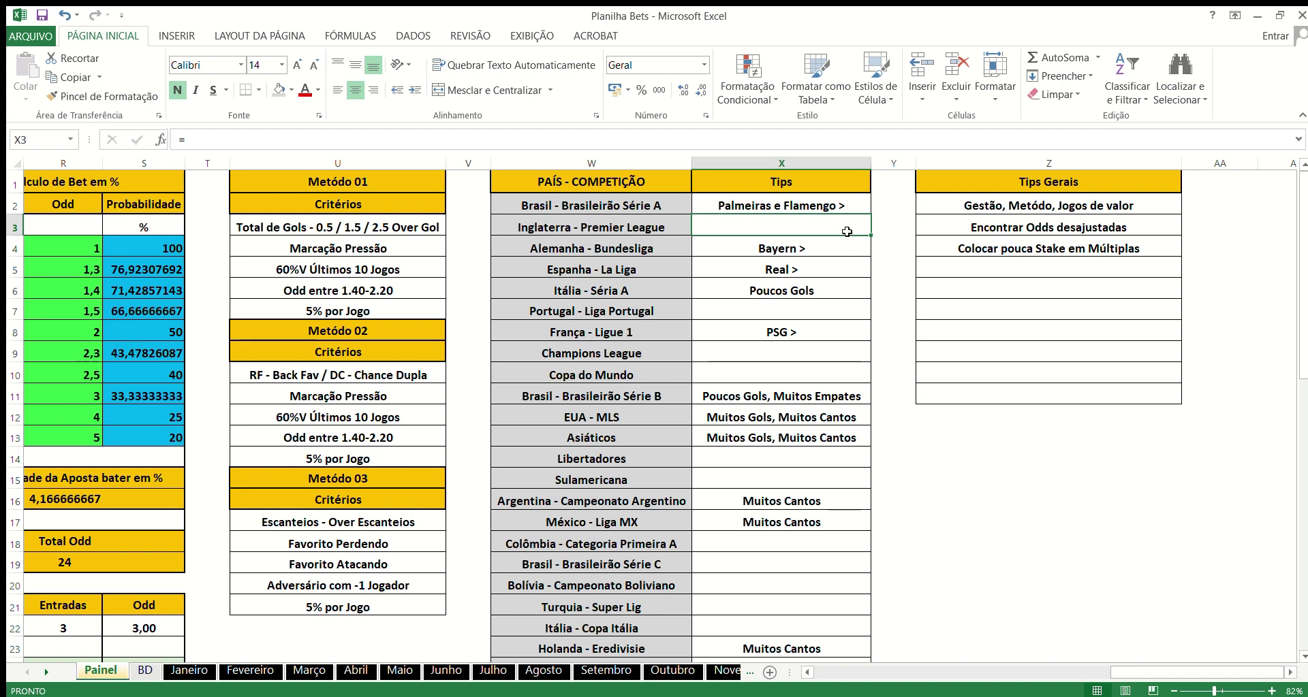
left_click(848, 253)
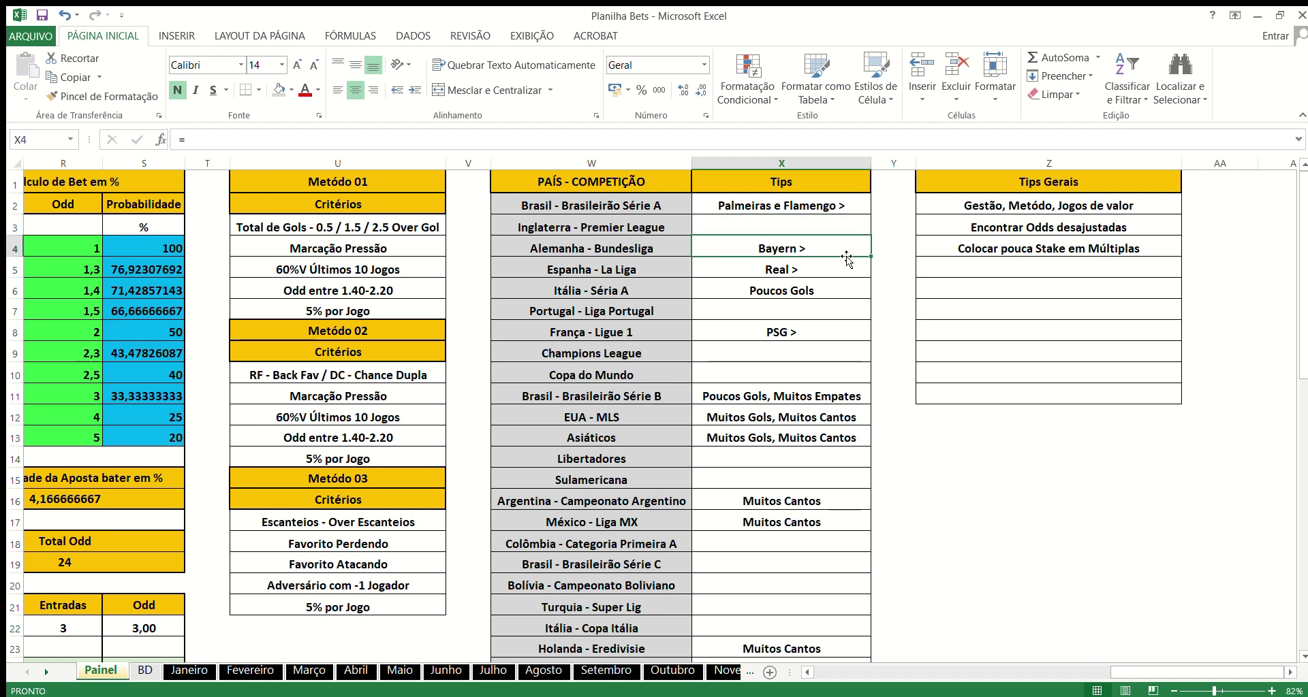
left_click(842, 271)
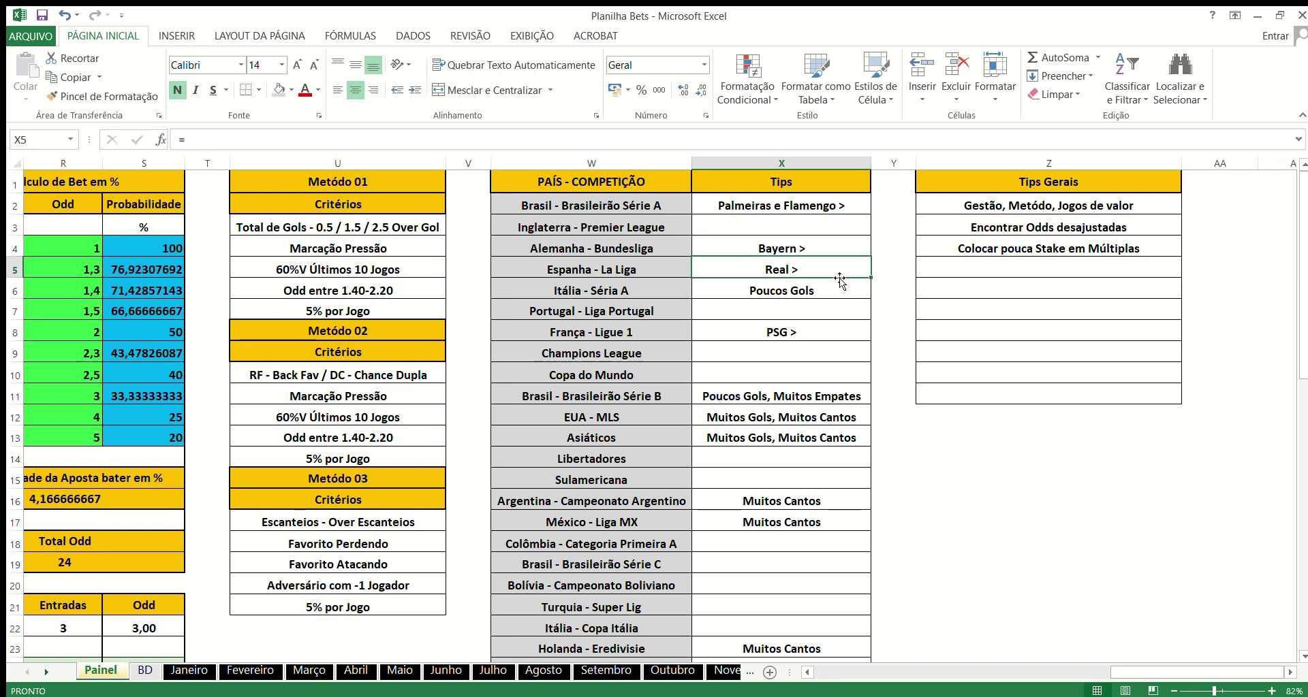
left_click(801, 293)
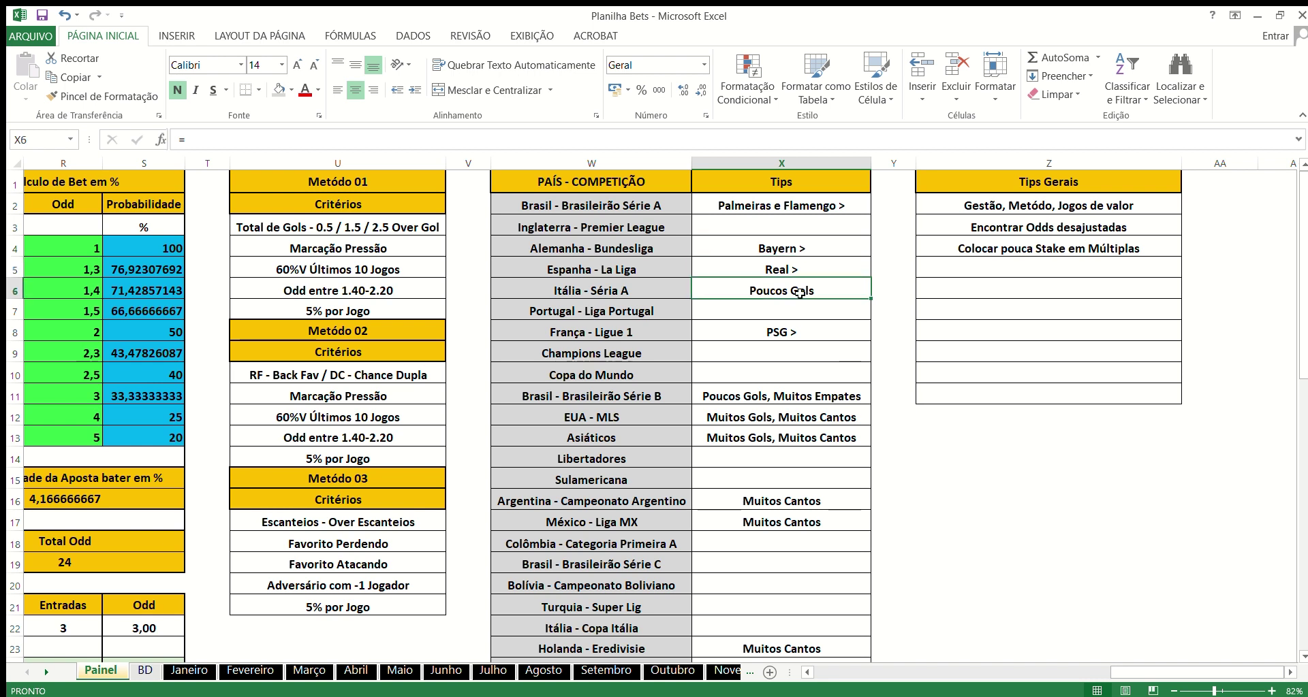
scroll(865, 451, "down", 2)
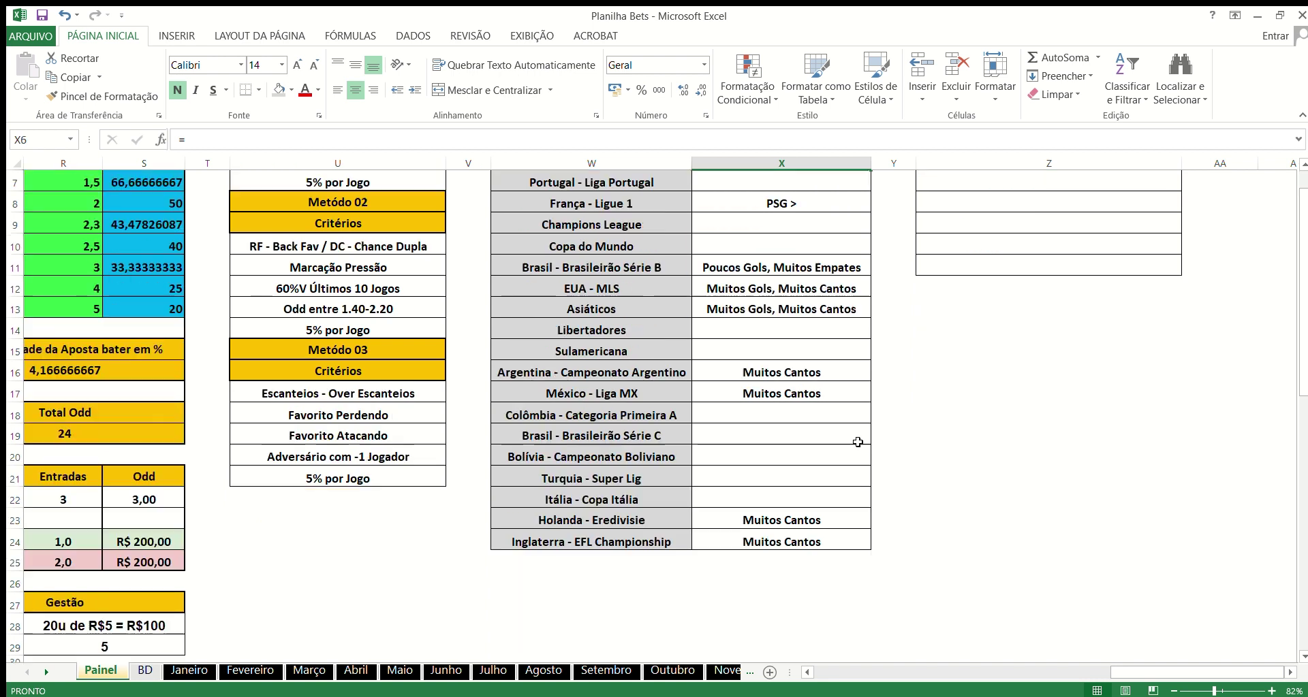
scroll(852, 439, "up", 2)
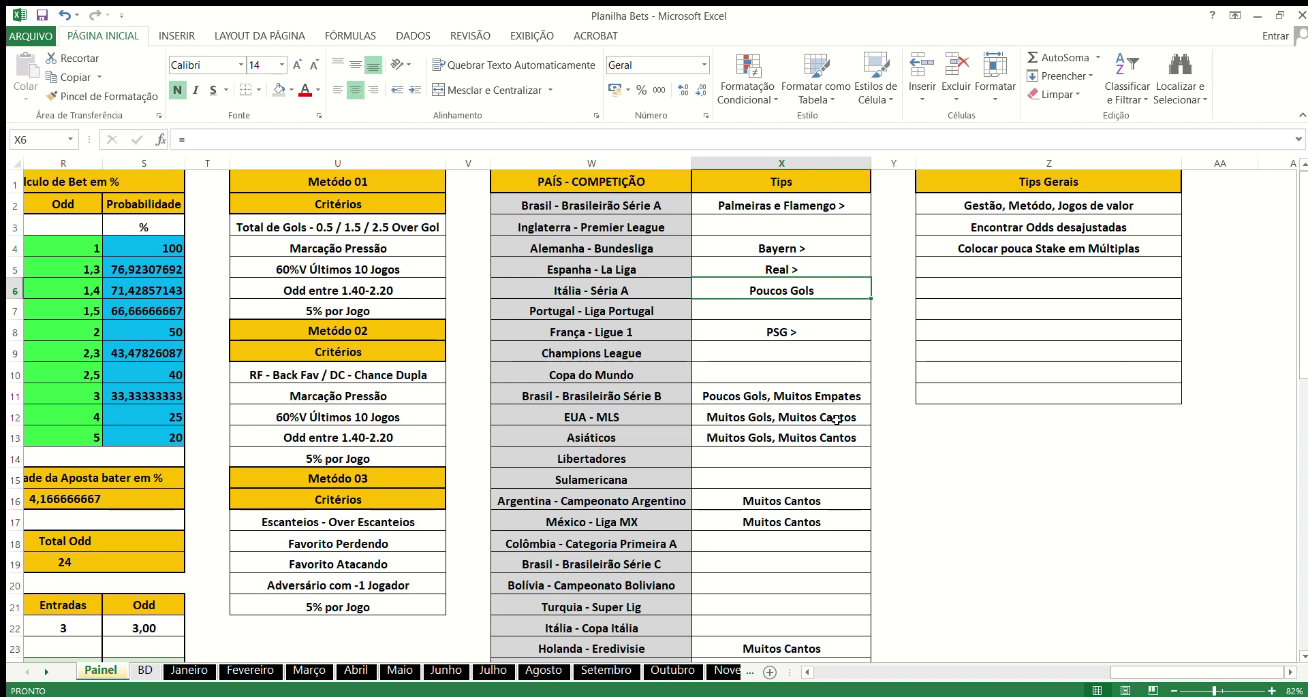
scroll(788, 535, "down", 1)
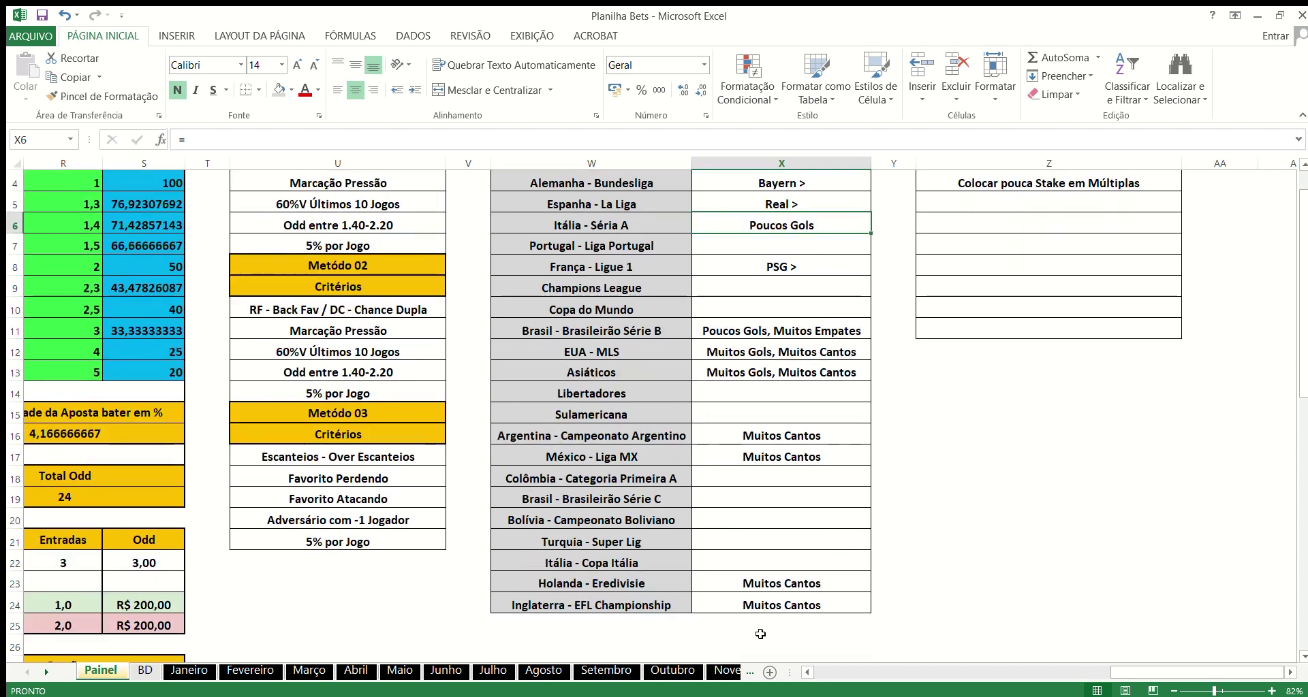
scroll(788, 536, "up", 1)
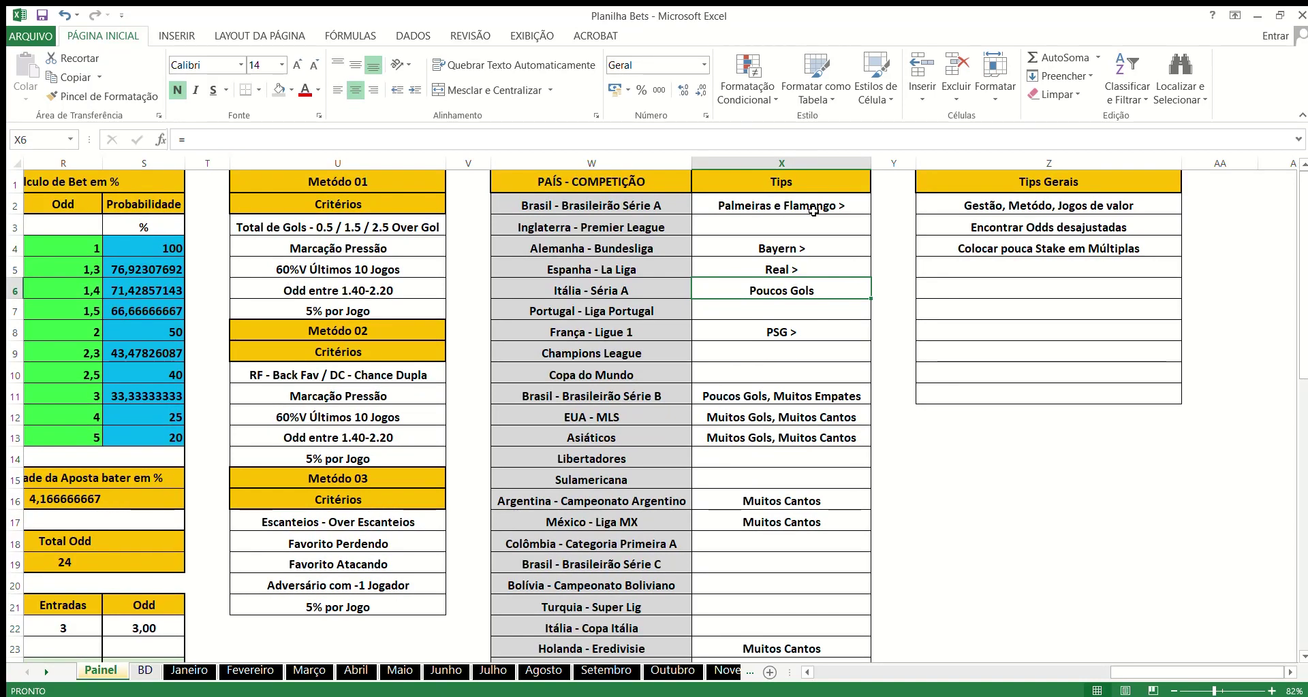
double_click(855, 205)
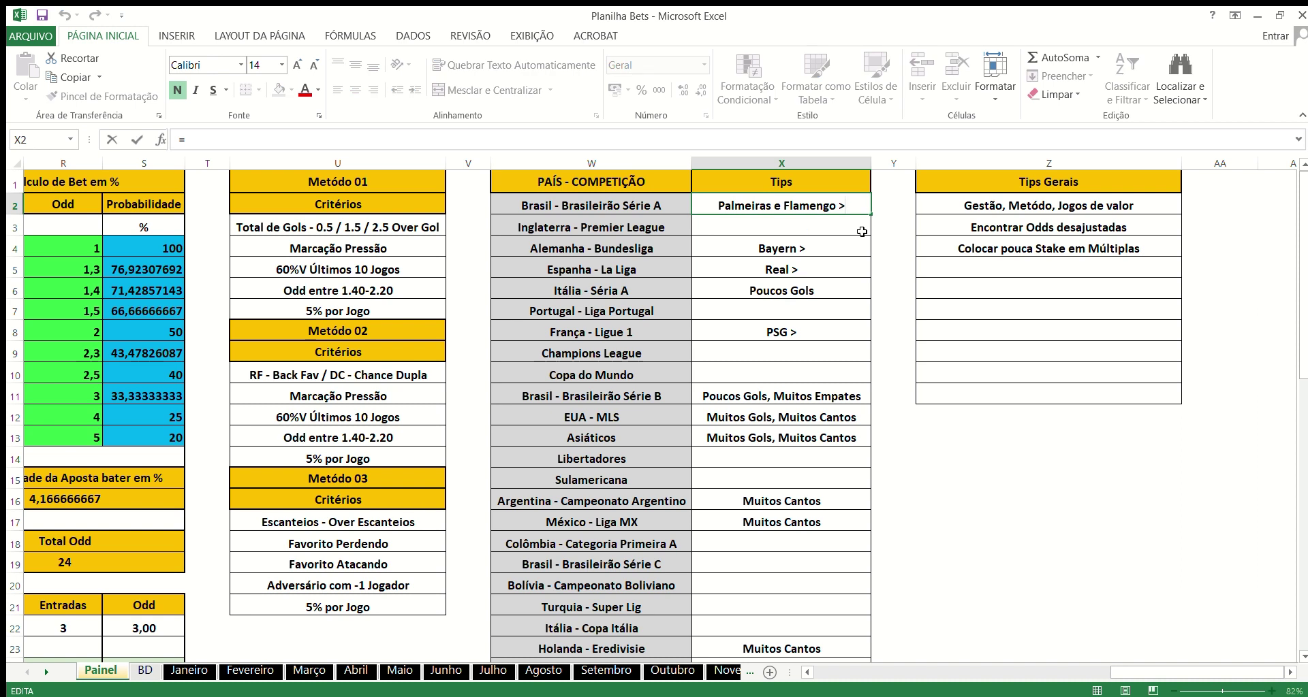
type("v")
key("BackSpace")
key("Return")
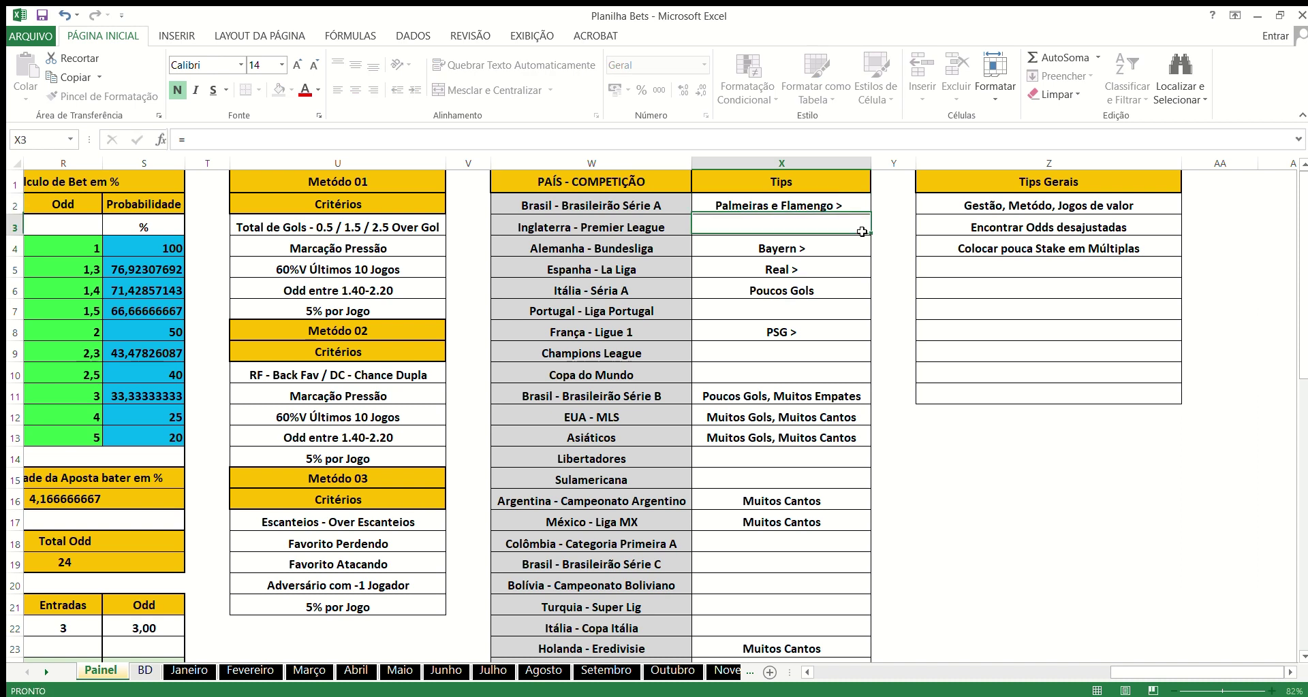
- Examine the Tips Gerais entries on bankroll management and value games, misaligned odds, and small stakes on multiples
scroll(845, 360, "down", 1)
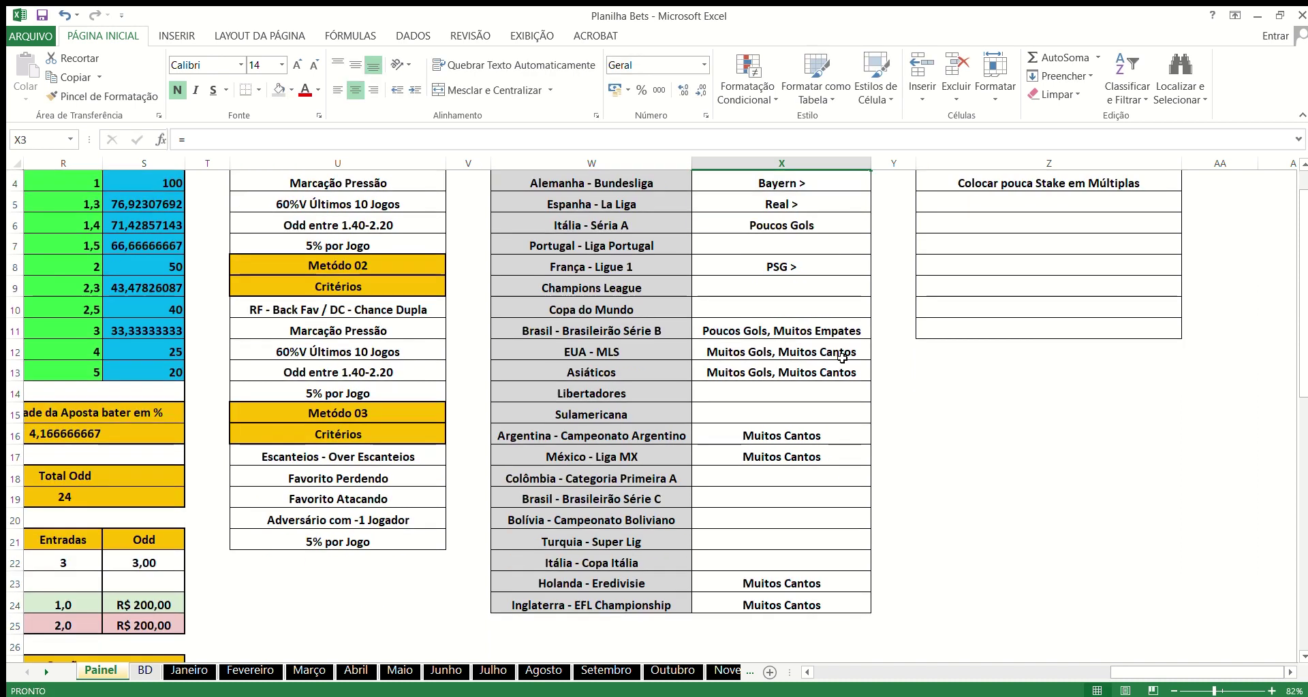
scroll(843, 357, "up", 1)
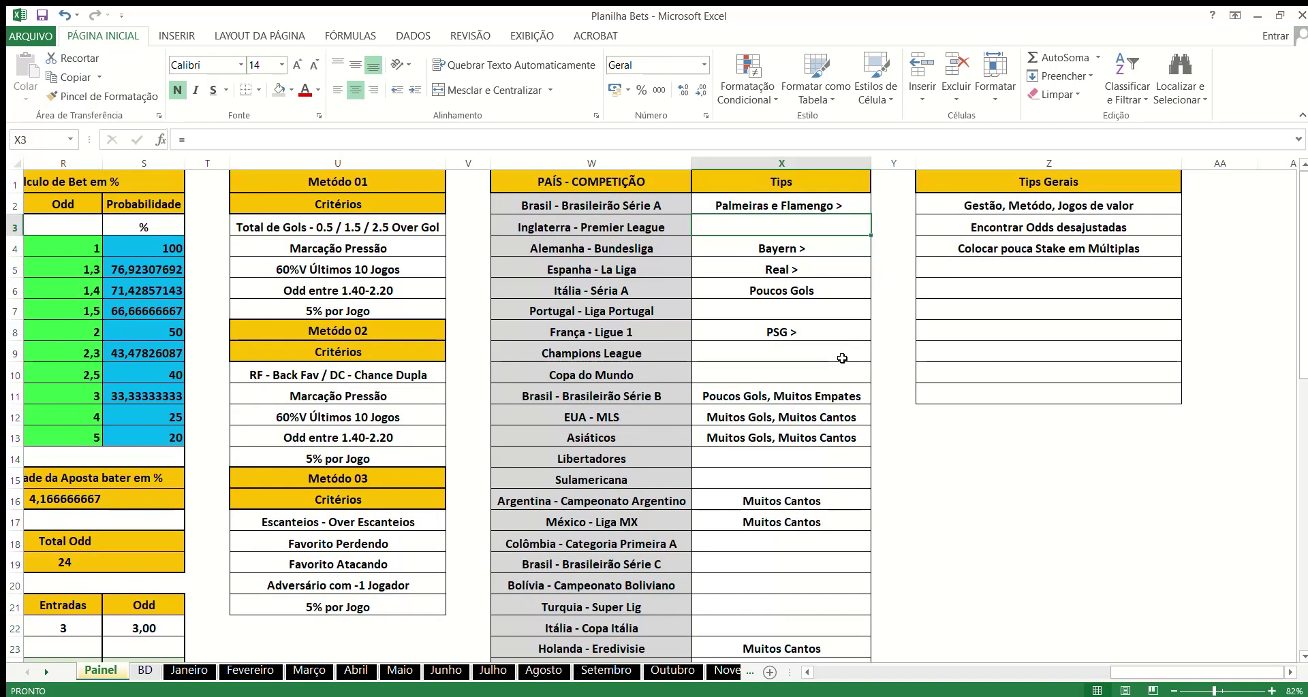
left_click(974, 397)
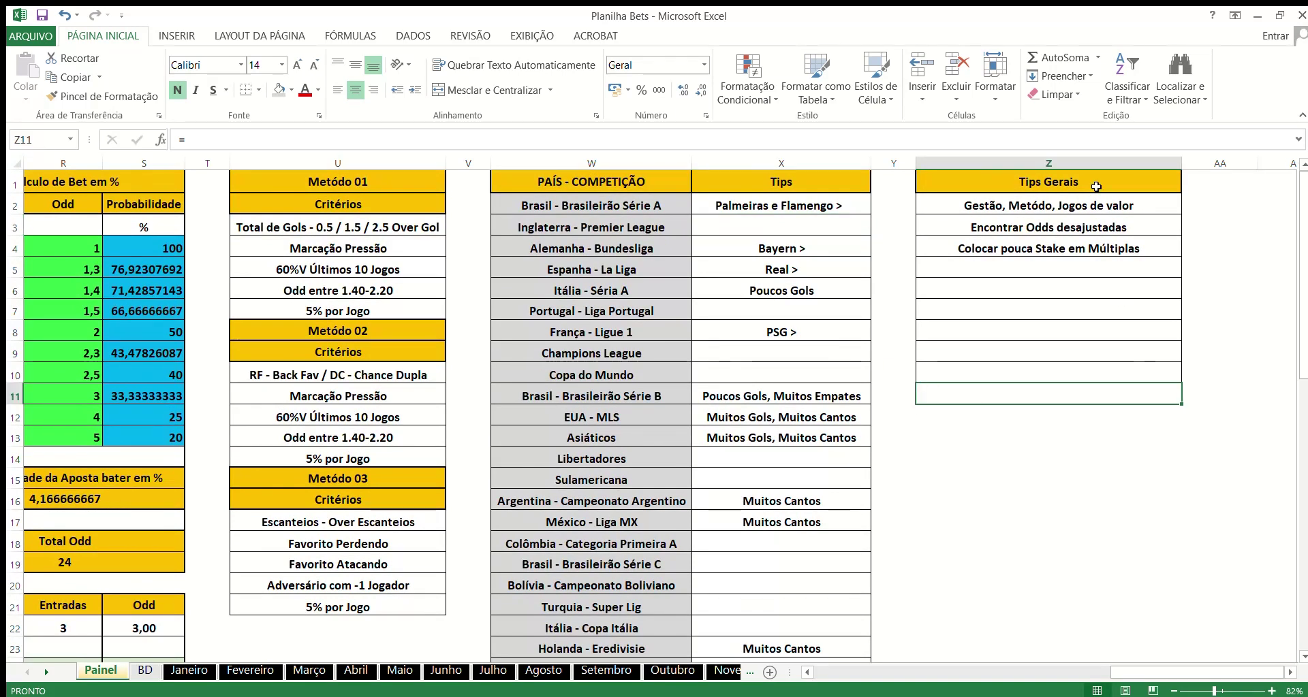
left_click(1004, 203)
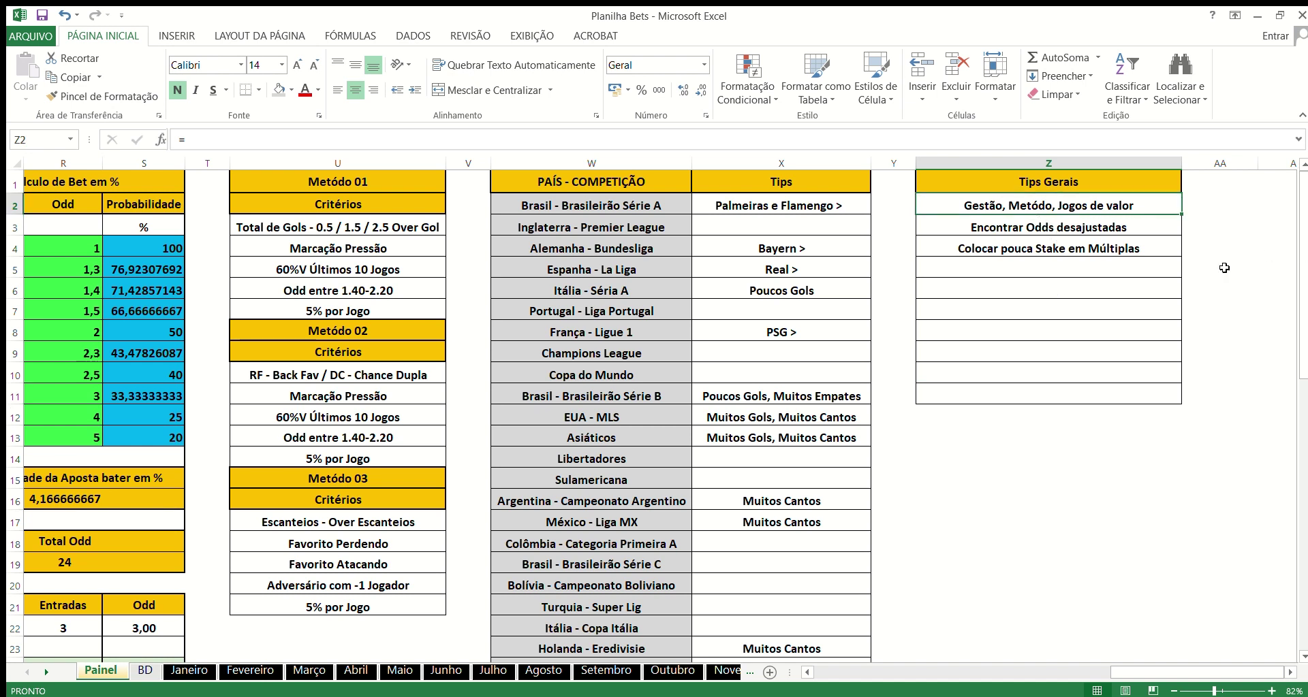
left_click(1072, 231)
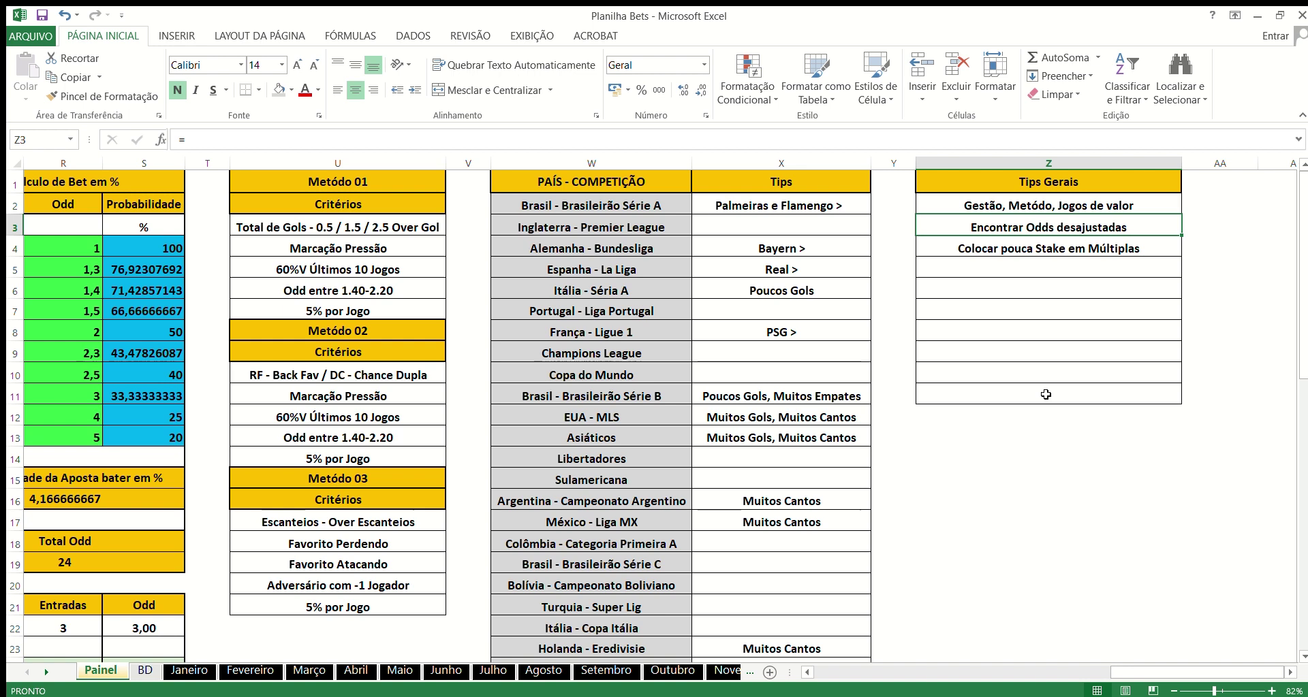
left_click(1022, 255)
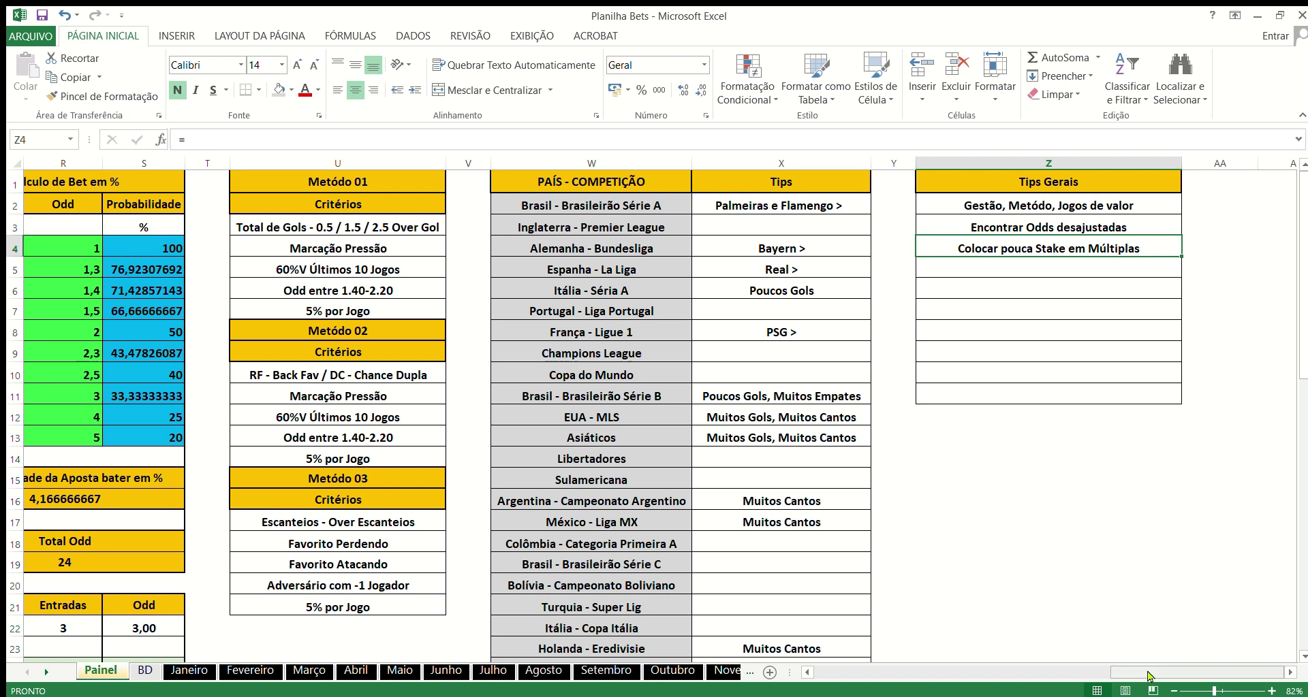
- Look back across the Painel sheet from the monthly totals and performance charts to the calculators, methods and tips tables
left_click_drag(1149, 676, 841, 674)
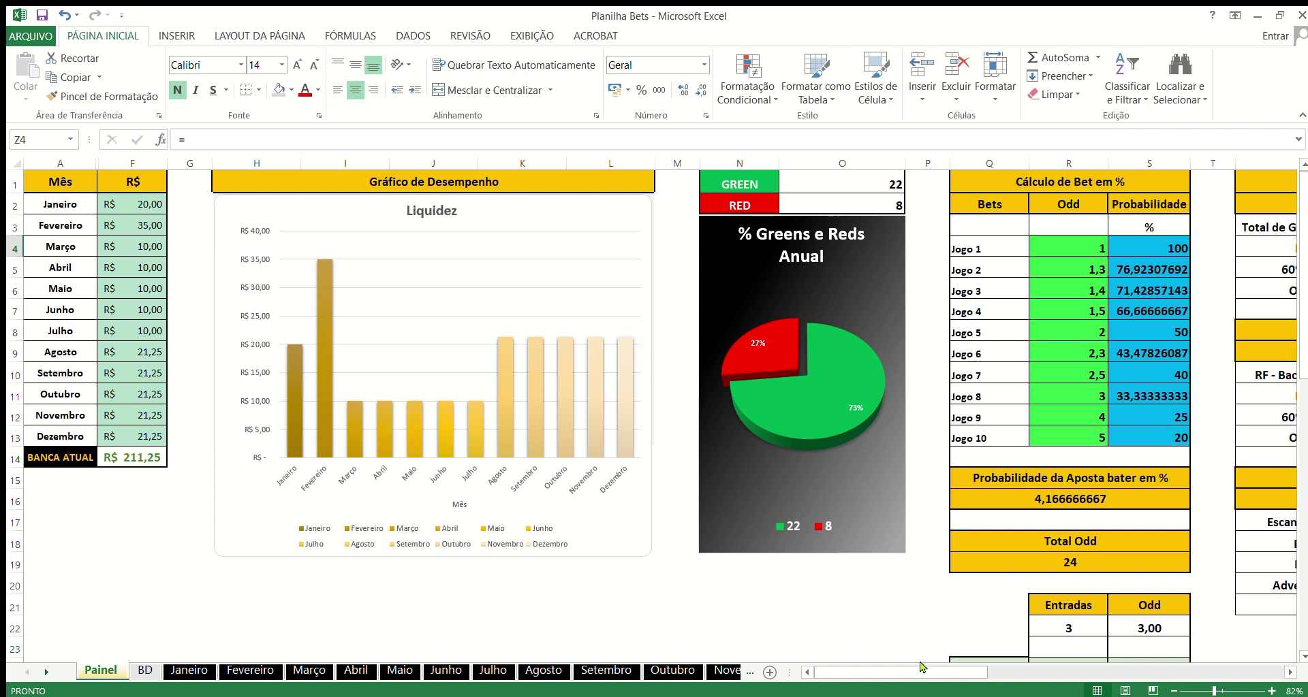
left_click_drag(919, 673, 1153, 675)
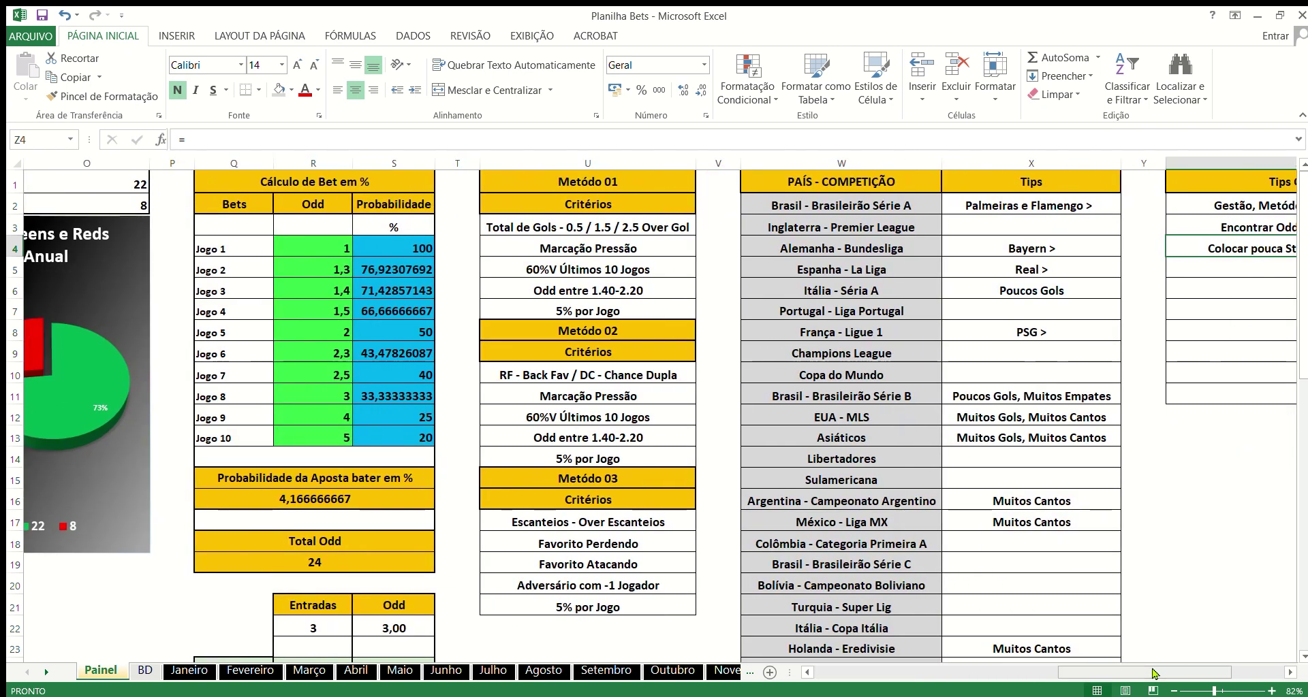